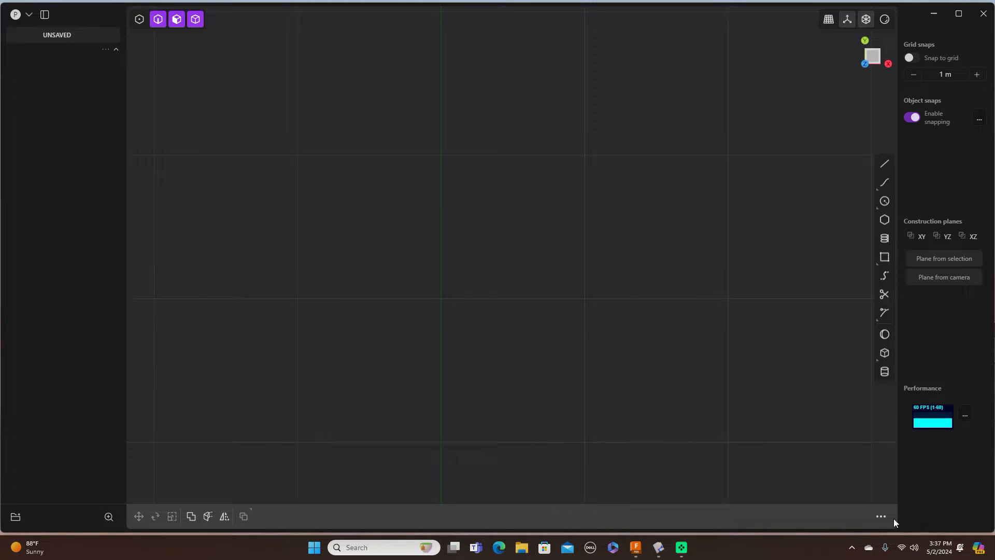
Step: Zoom out and switch to the Top view, panning until the origin sits mid-screen
{"action": "scroll", "coordinate": [685, 361], "scroll_direction": "down", "scroll_amount": 3}
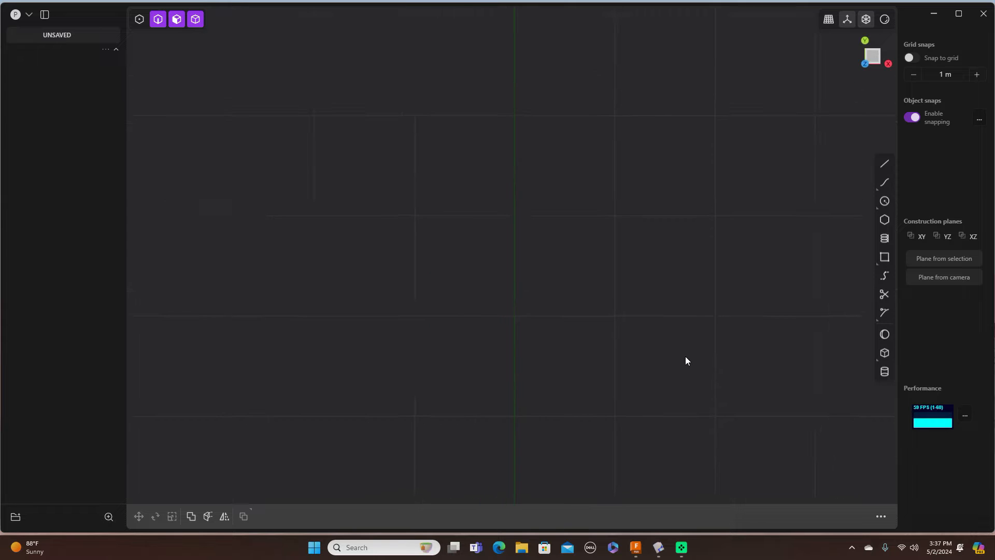
{"action": "scroll", "coordinate": [686, 360], "scroll_direction": "down", "scroll_amount": 3}
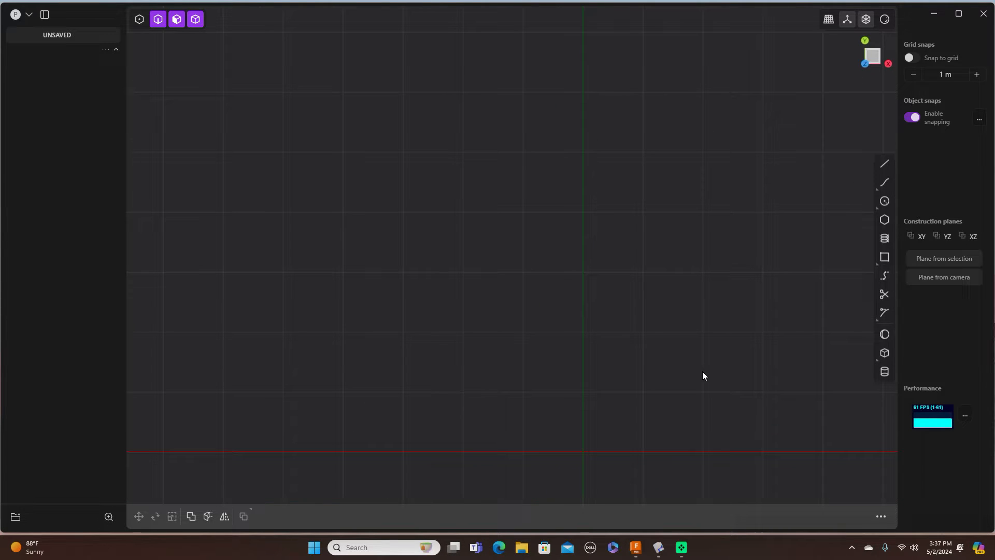
{"action": "middle_click_drag", "start_coordinate": [724, 371], "coordinate": [746, 228]}
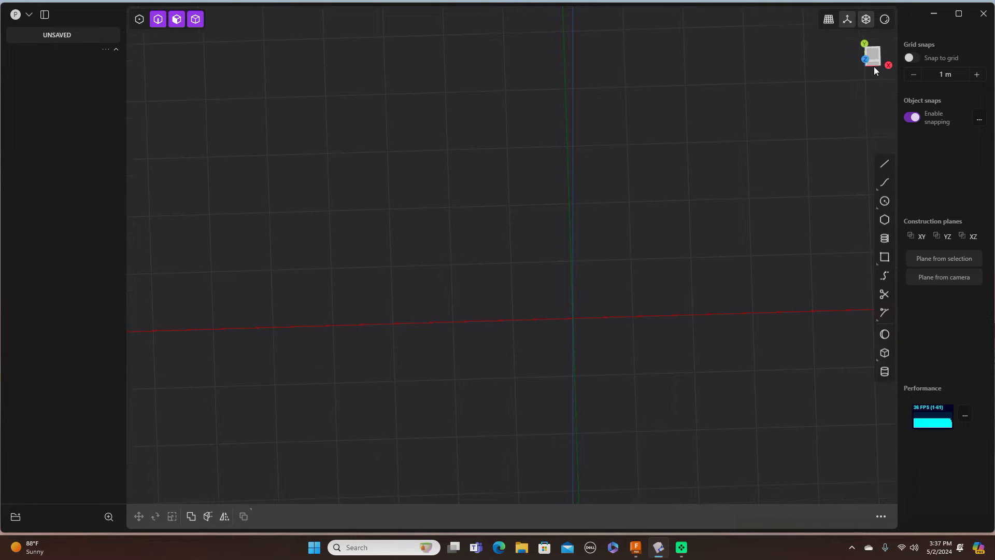
{"action": "left_click", "coordinate": [875, 61]}
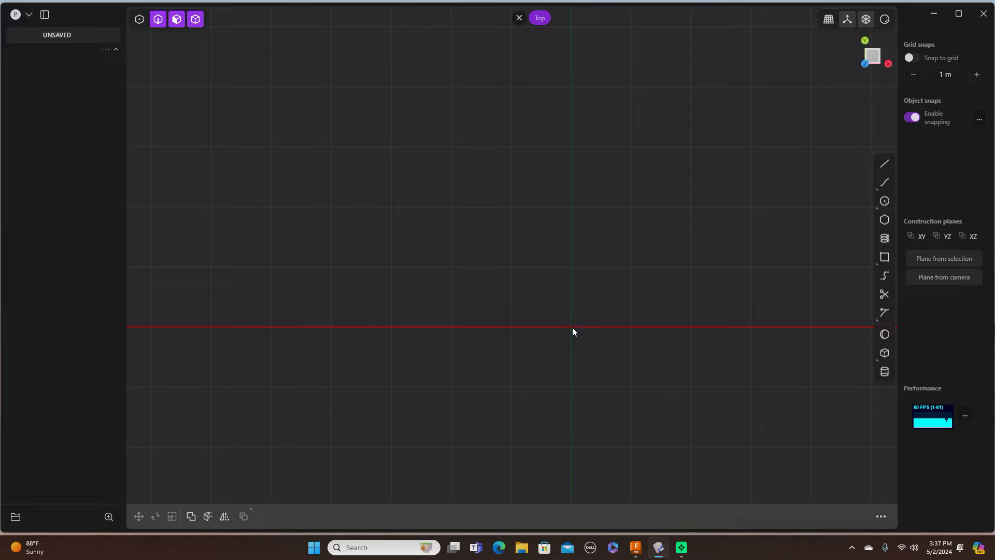
{"action": "middle_click_drag", "start_coordinate": [621, 351], "coordinate": [558, 263], "text": "shift"}
{"action": "middle_click_drag", "start_coordinate": [669, 218], "coordinate": [660, 306], "text": "shift"}
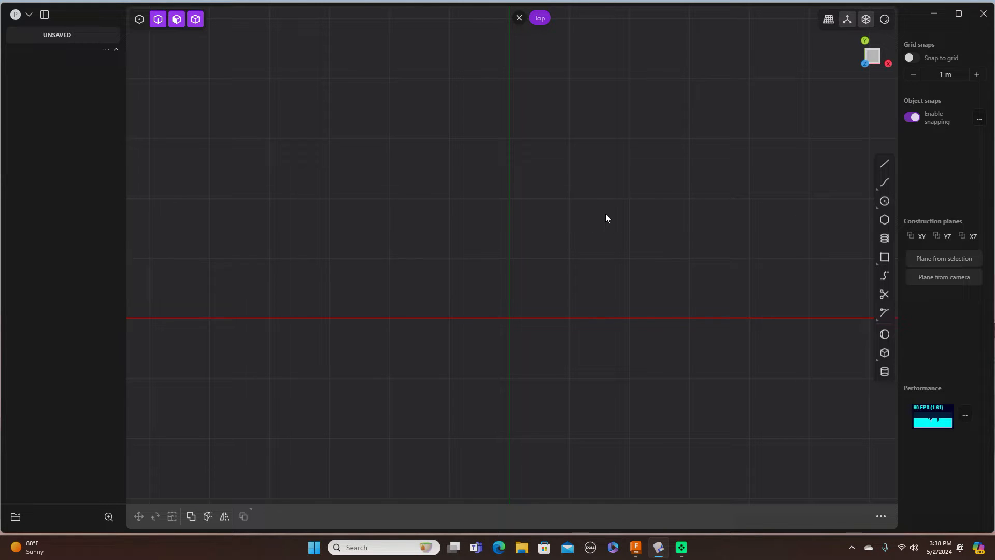
Step: Draw Line.001 from the origin along X with its length entered as exactly 2
{"action": "left_click", "coordinate": [884, 165]}
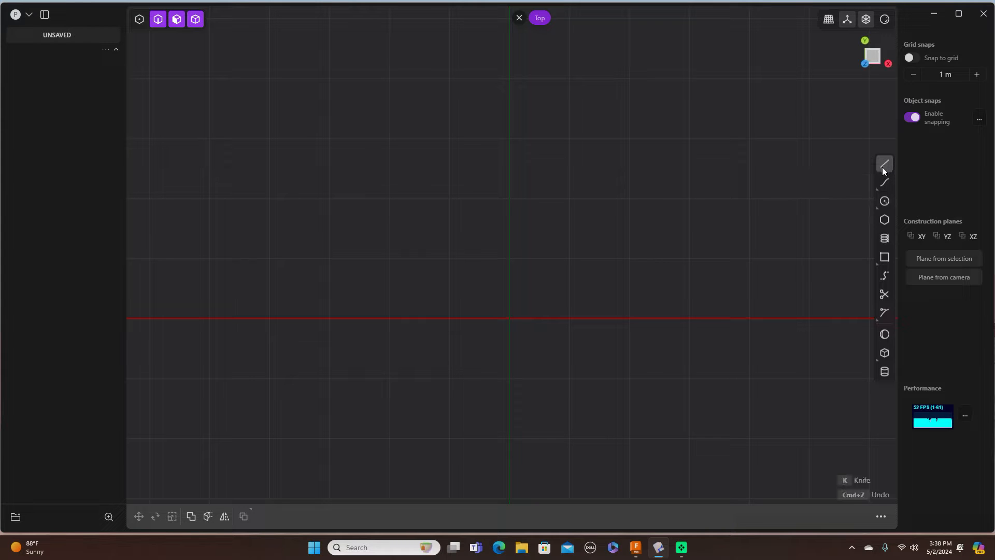
{"action": "left_click", "coordinate": [509, 318]}
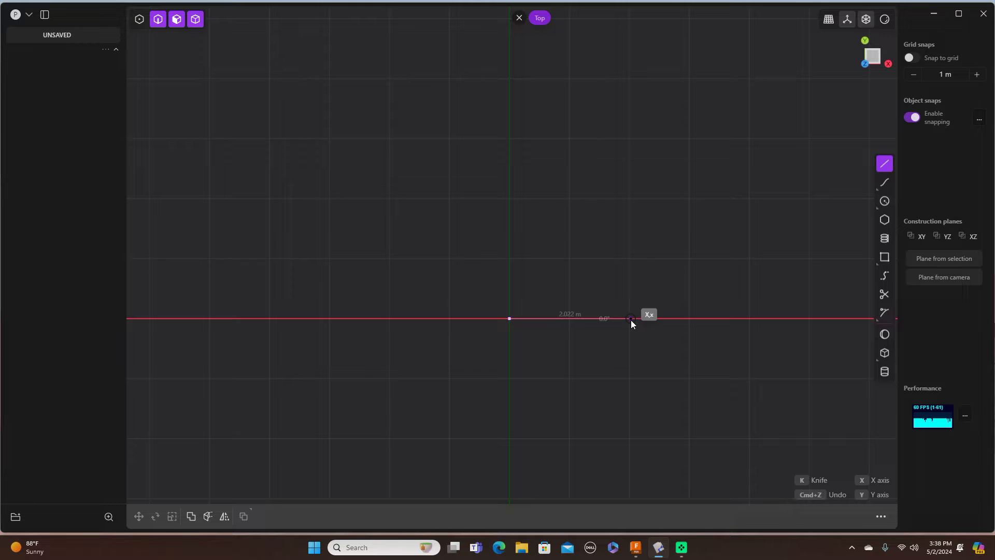
{"action": "key", "text": "Tab"}
{"action": "type", "text": "2"}
{"action": "key", "text": "Return"}
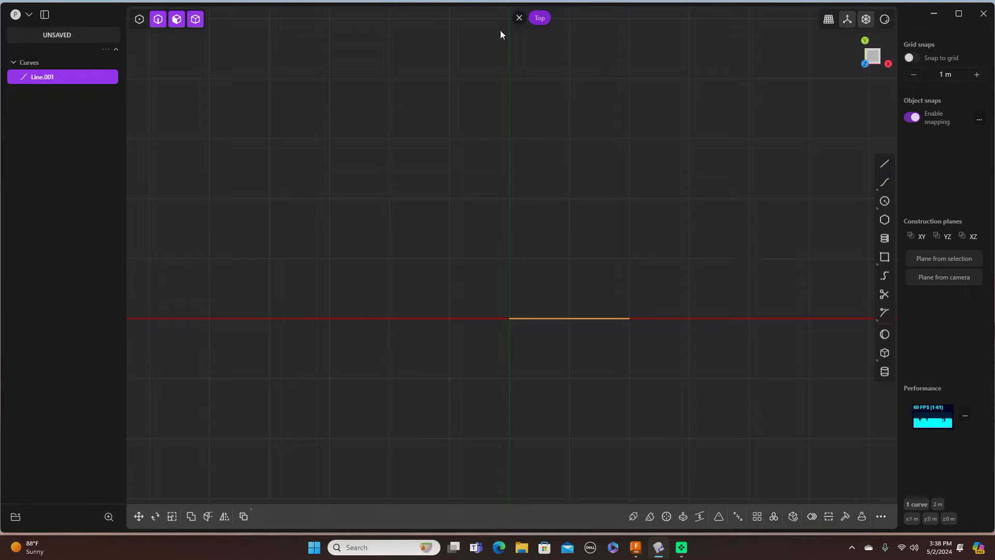
Step: Import 'A-380 pic' from the Desktop via Import/Append as reference image Empty 0
{"action": "left_click", "coordinate": [29, 14]}
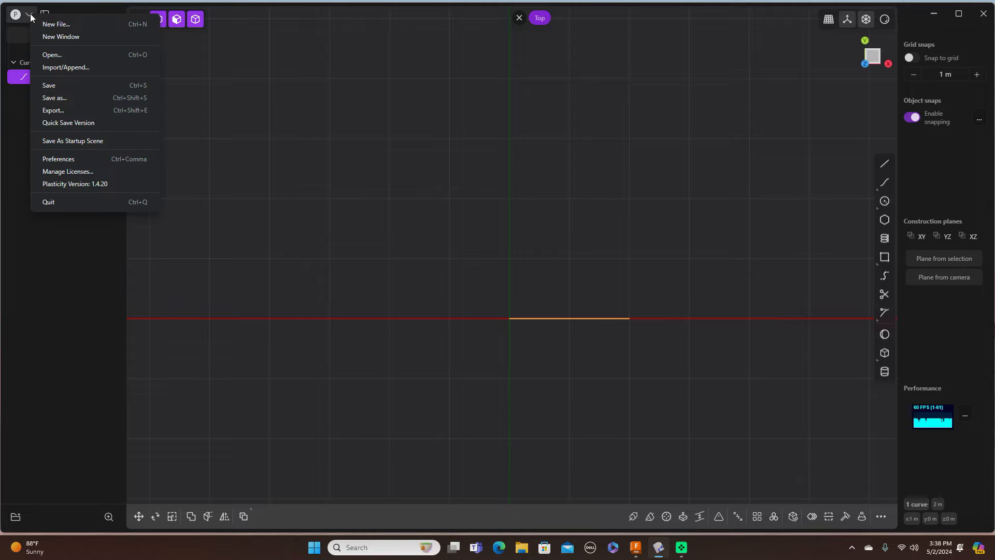
{"action": "left_click", "coordinate": [65, 68]}
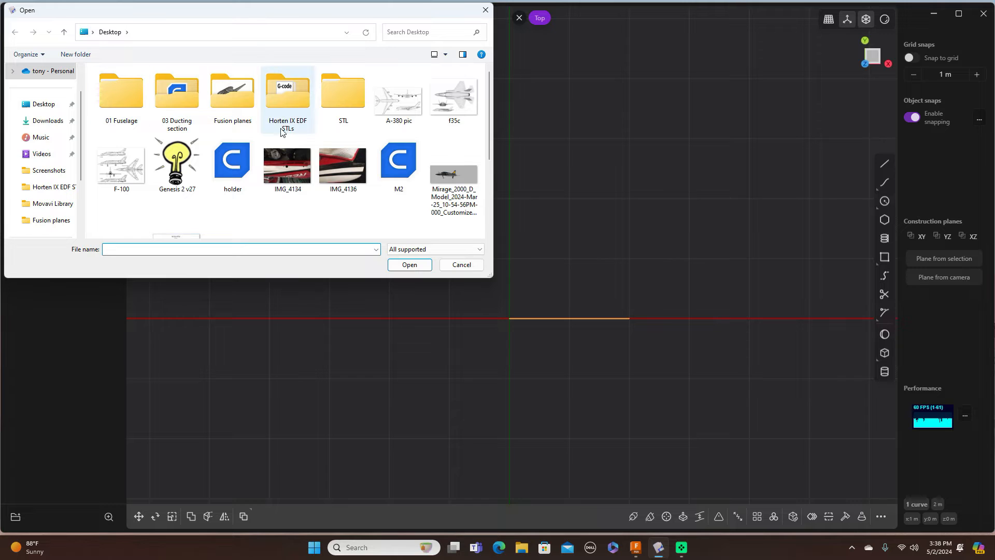
{"action": "left_click", "coordinate": [54, 106]}
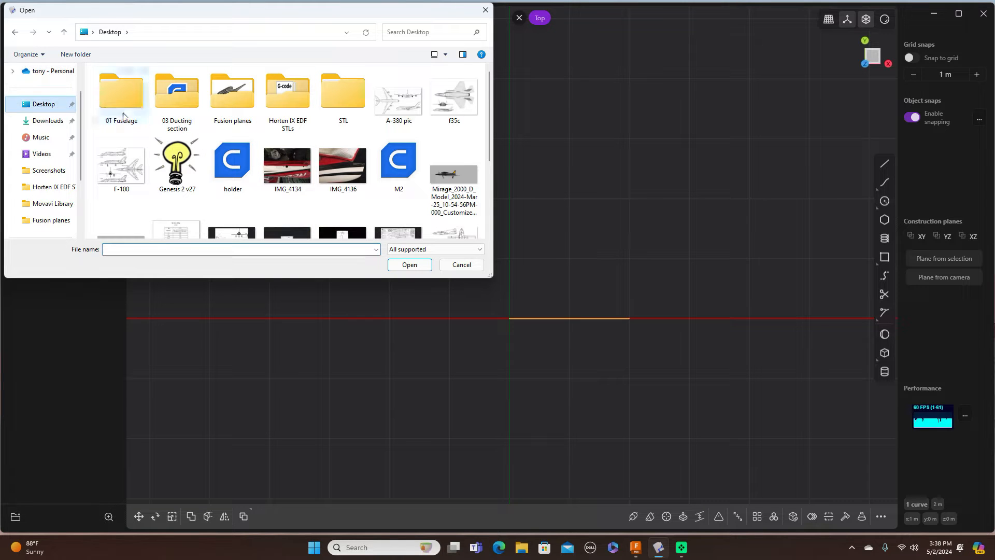
{"action": "scroll", "coordinate": [347, 150], "scroll_direction": "down", "scroll_amount": 3}
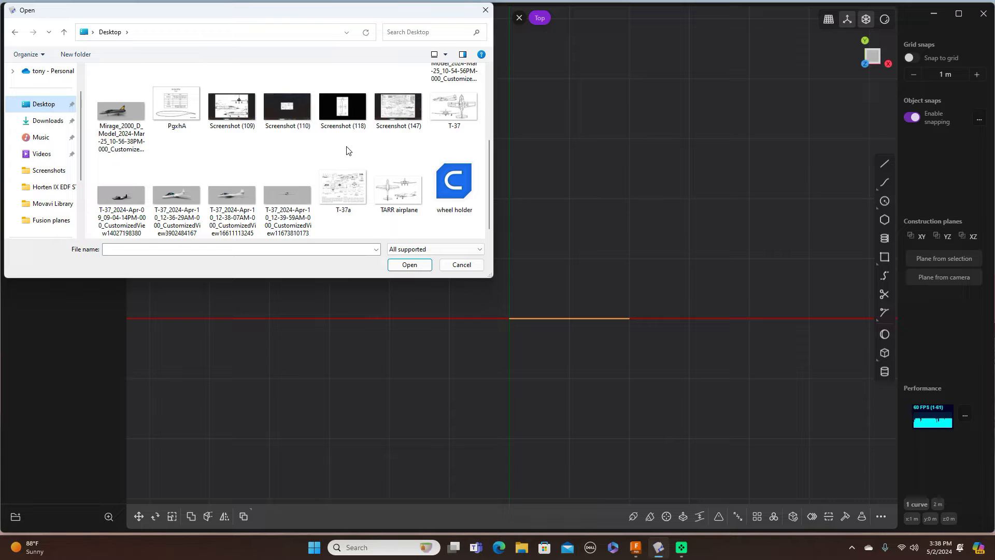
{"action": "scroll", "coordinate": [322, 145], "scroll_direction": "up", "scroll_amount": 3}
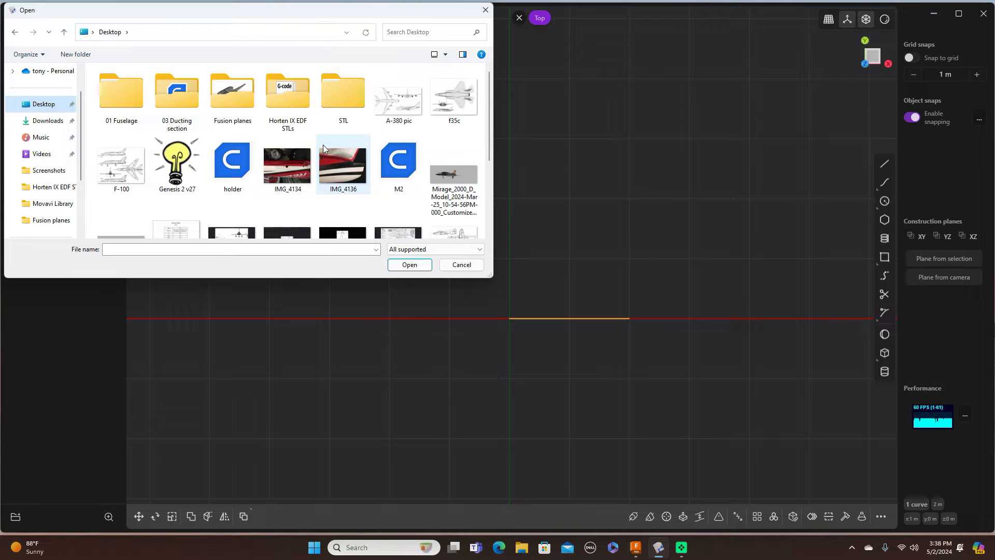
{"action": "left_click", "coordinate": [408, 110]}
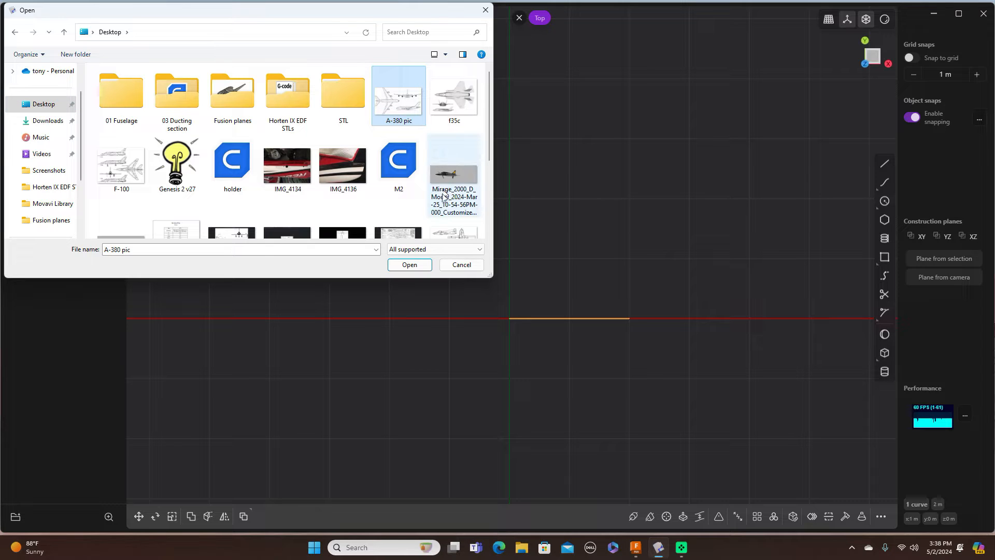
{"action": "left_click", "coordinate": [418, 265]}
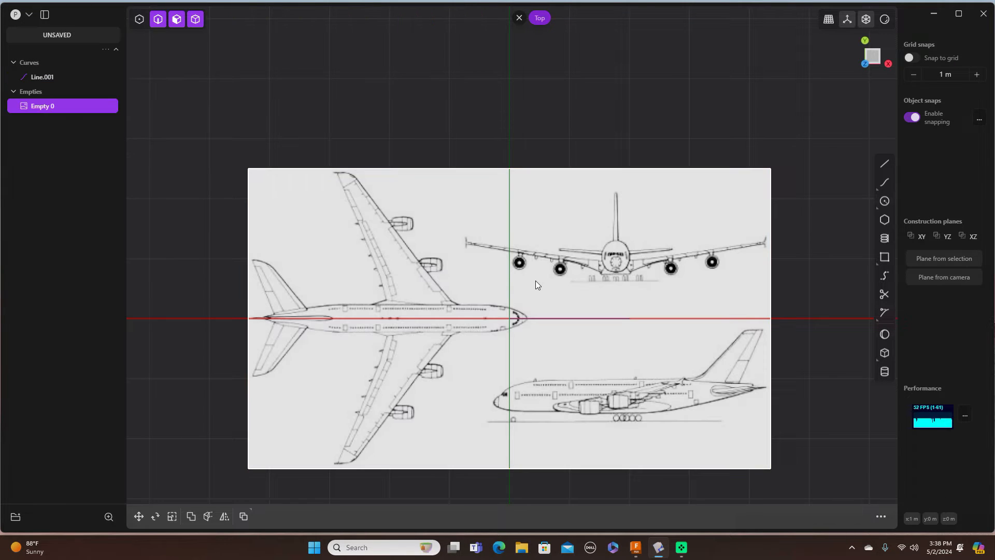
Step: Scale the Empty 0 reference image uniformly down to about 0.61
{"action": "scroll", "coordinate": [536, 281], "scroll_direction": "down", "scroll_amount": 1}
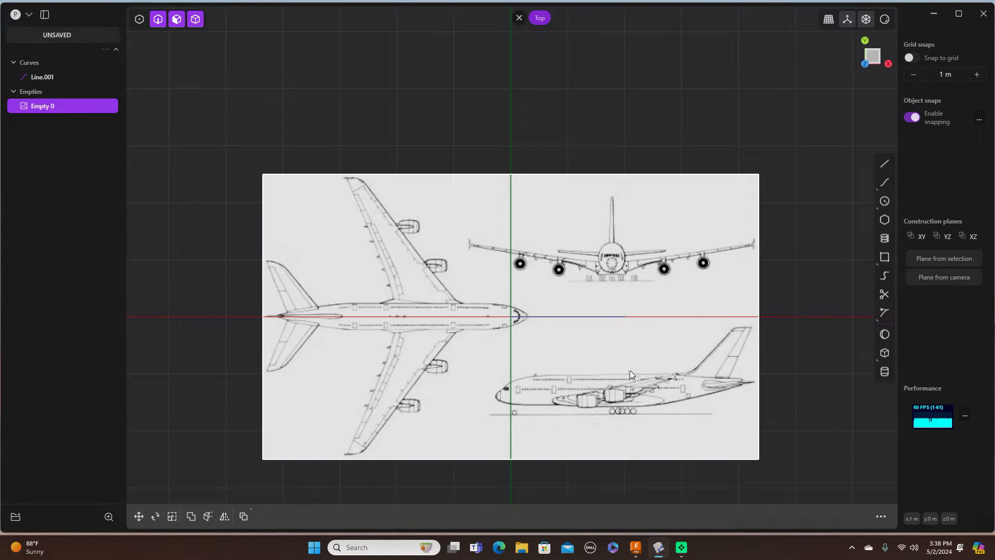
{"action": "scroll", "coordinate": [630, 369], "scroll_direction": "up", "scroll_amount": 1}
{"action": "scroll", "coordinate": [630, 369], "scroll_direction": "down", "scroll_amount": 1}
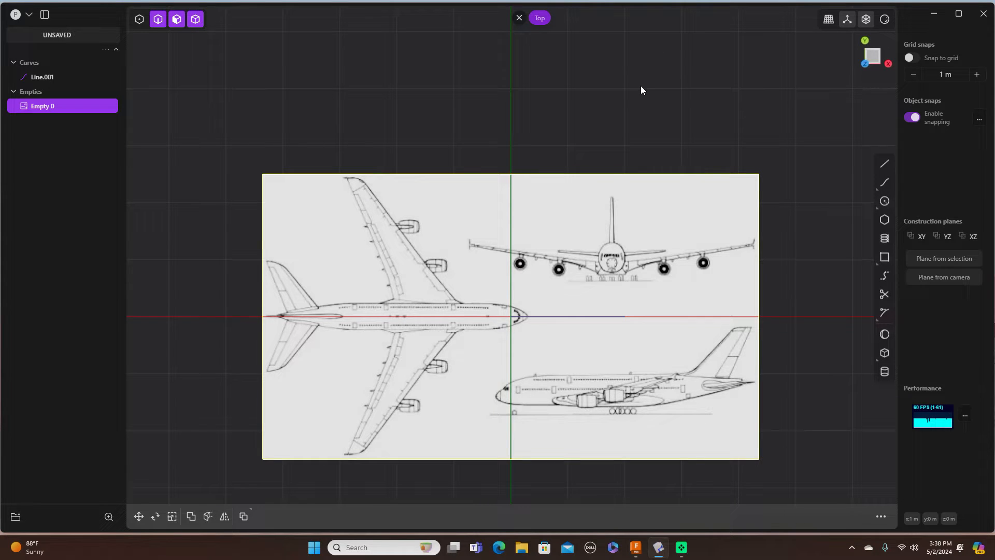
{"action": "key", "text": "s"}
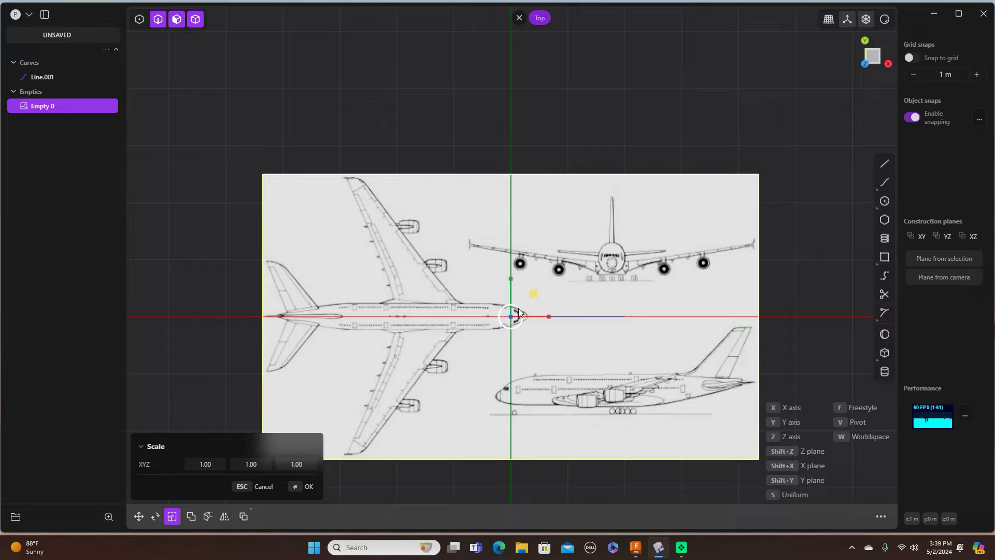
{"action": "left_click_drag", "start_coordinate": [519, 309], "coordinate": [513, 310]}
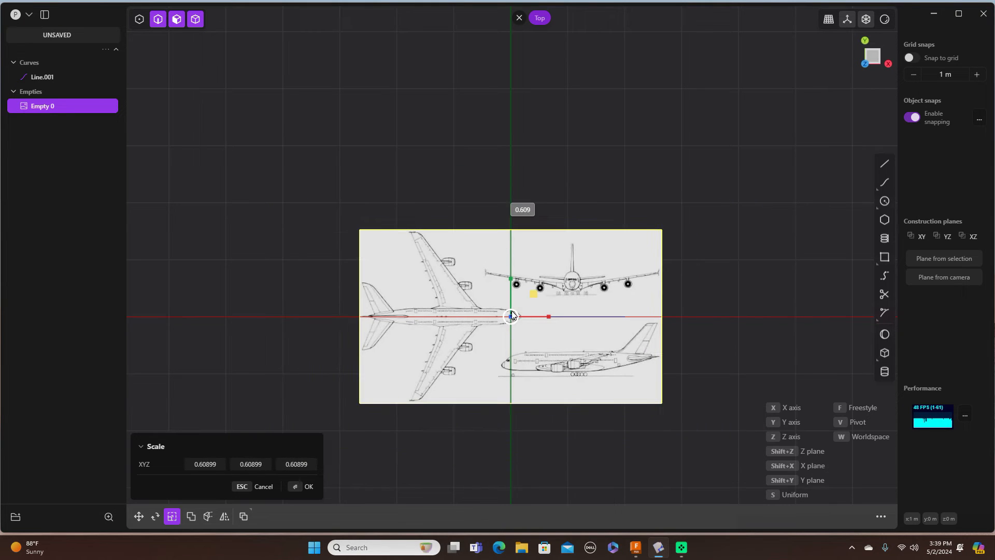
Step: Shrink the image further to about 0.45 and return to a straight top view
{"action": "scroll", "coordinate": [514, 310], "scroll_direction": "down", "scroll_amount": 1}
{"action": "scroll", "coordinate": [515, 304], "scroll_direction": "up", "scroll_amount": 5}
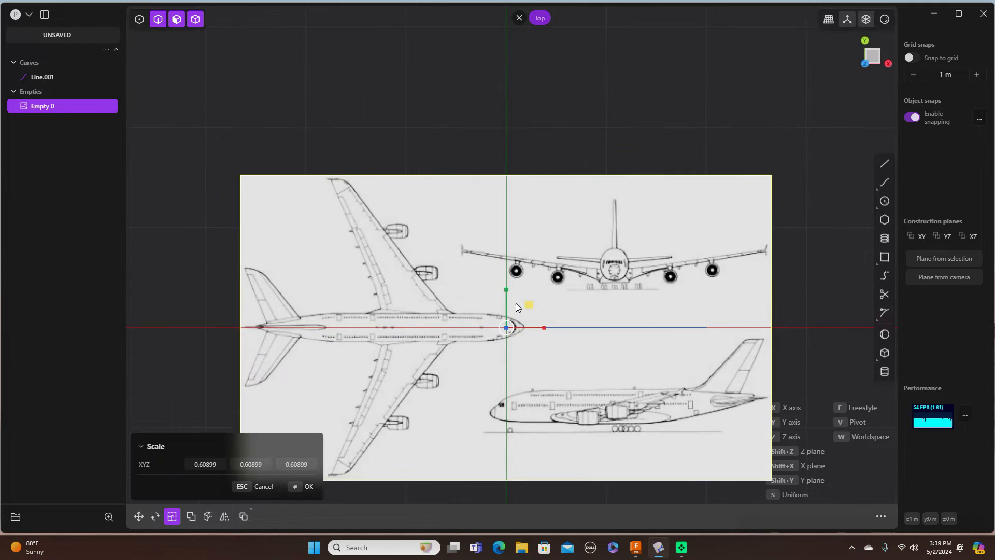
{"action": "right_click_drag", "start_coordinate": [627, 302], "coordinate": [583, 189]}
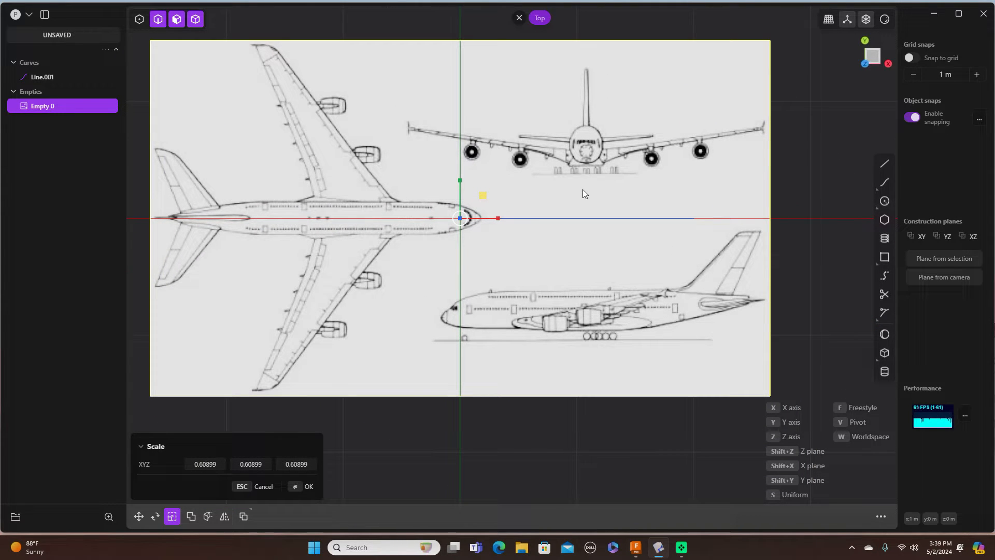
{"action": "left_click_drag", "start_coordinate": [464, 213], "coordinate": [465, 215]}
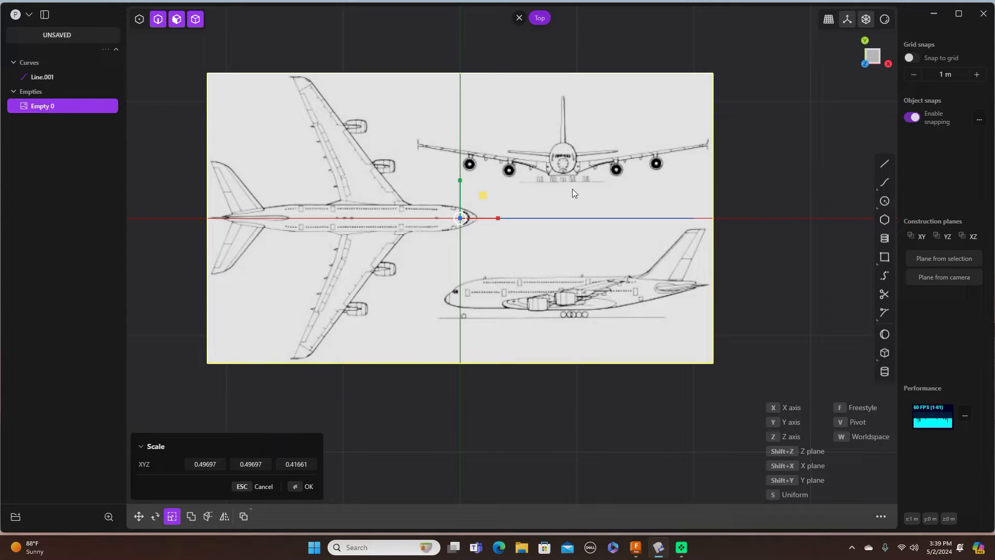
{"action": "left_click_drag", "start_coordinate": [481, 197], "coordinate": [478, 200]}
{"action": "middle_click_drag", "start_coordinate": [750, 238], "coordinate": [748, 234]}
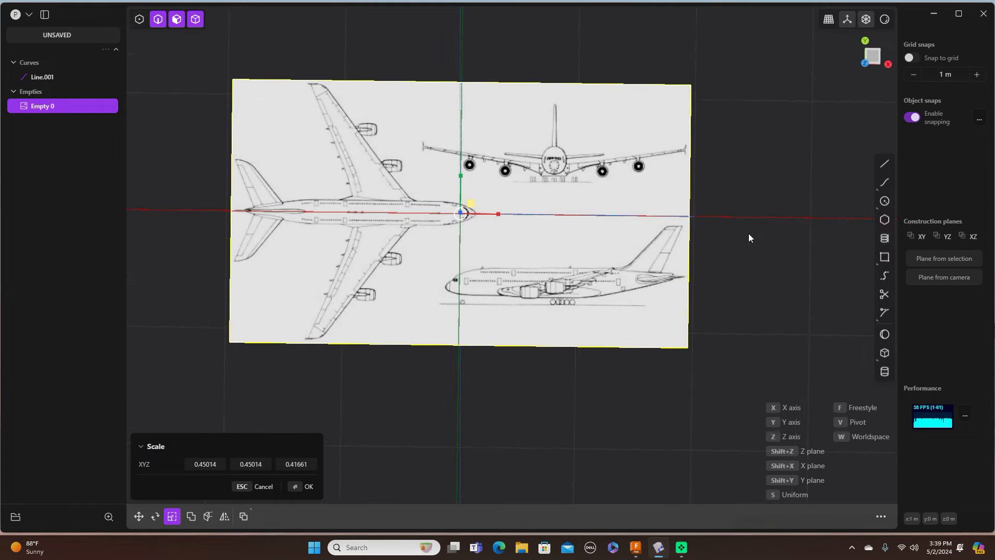
{"action": "left_click", "coordinate": [875, 54]}
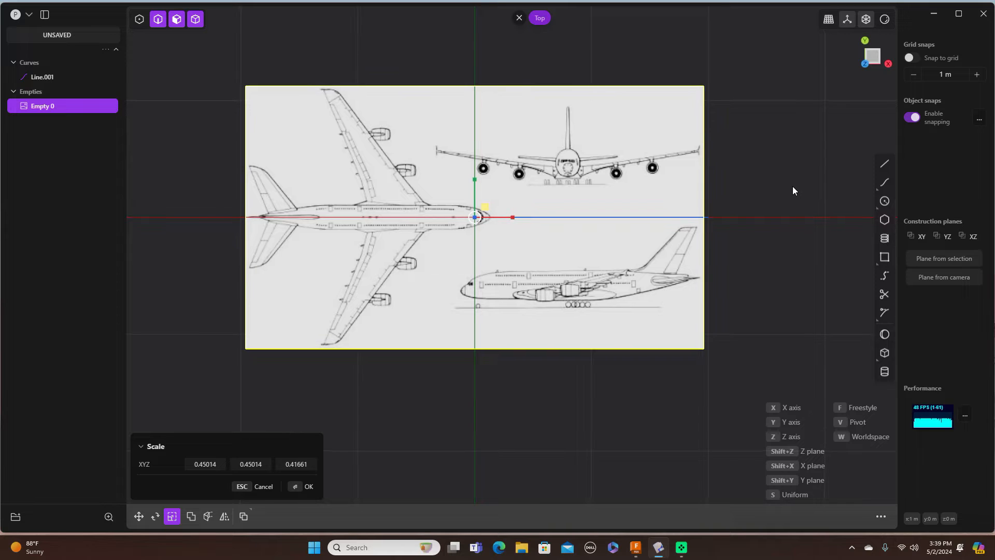
{"action": "scroll", "coordinate": [792, 185], "scroll_direction": "up", "scroll_amount": 2}
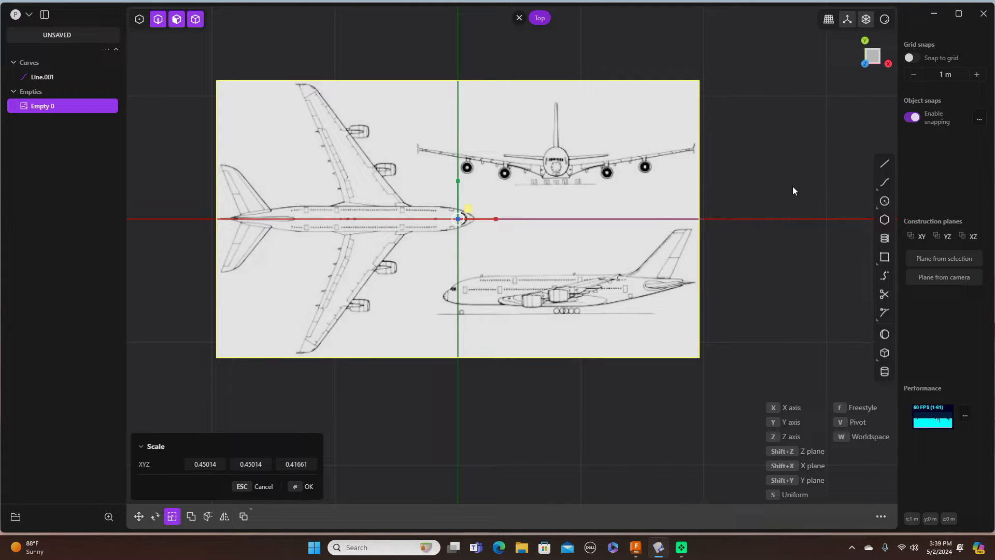
Step: Move the image 0.1222 m in X and 0.62786 m in Y so the side-view nose meets the origin
{"action": "key", "text": "g"}
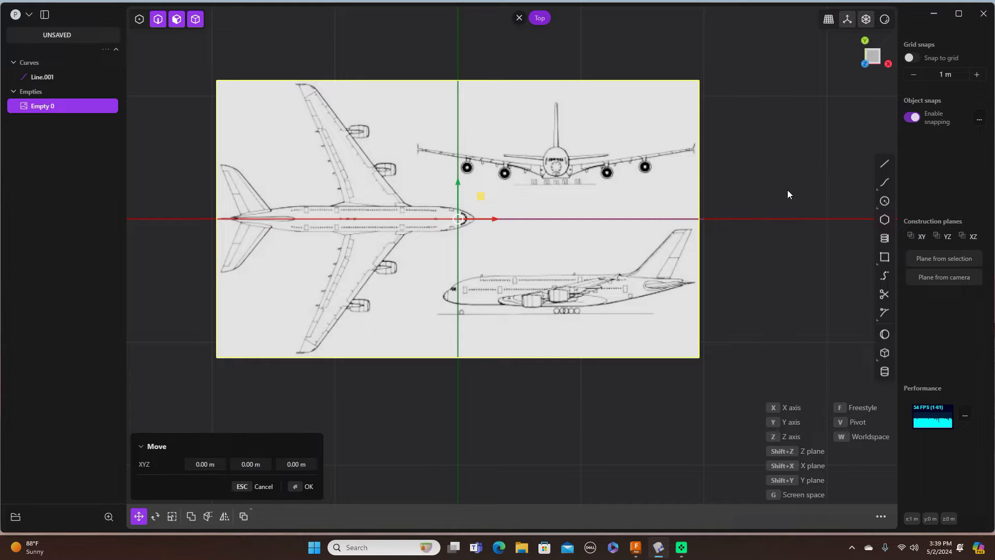
{"action": "middle_click_drag", "start_coordinate": [738, 251], "coordinate": [758, 255], "text": "shift"}
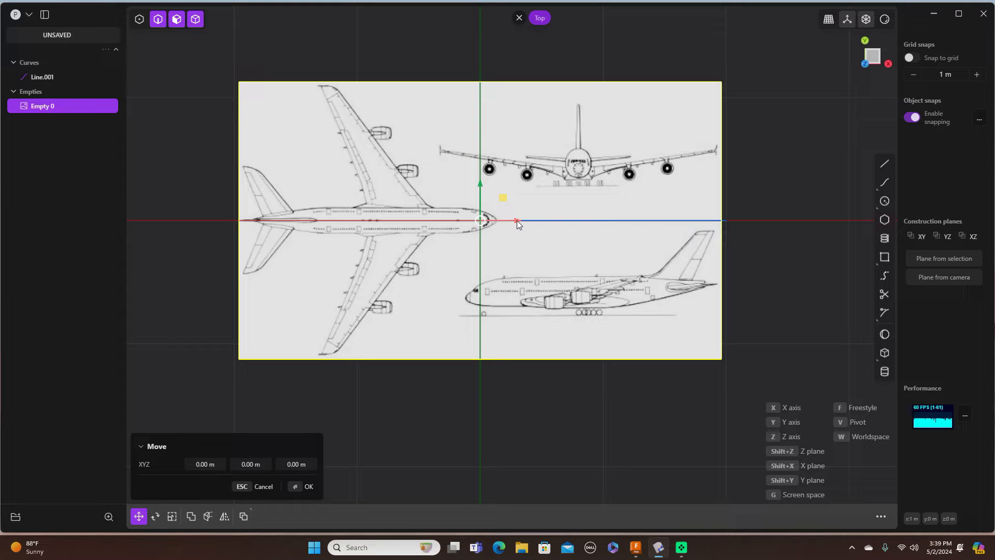
{"action": "left_click_drag", "start_coordinate": [517, 220], "coordinate": [532, 220]}
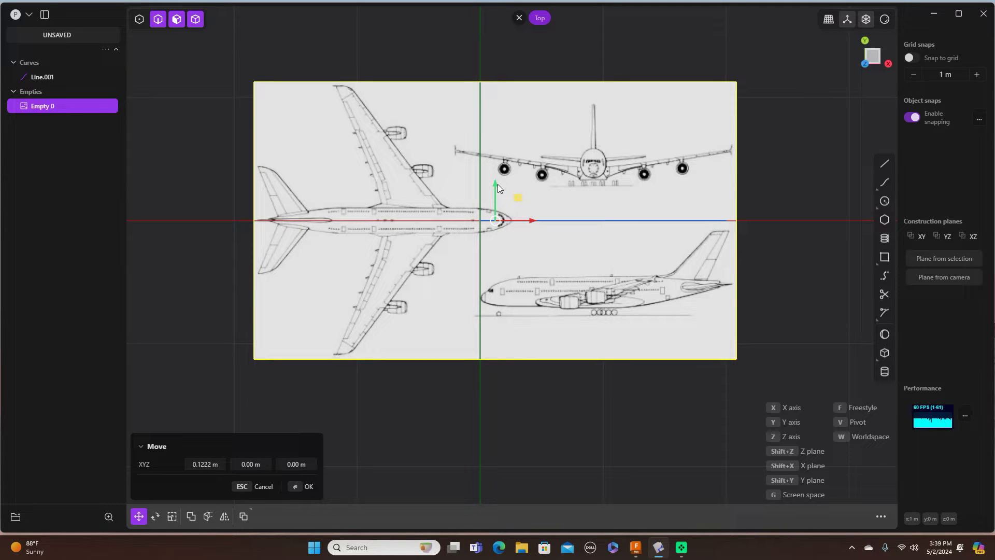
{"action": "left_click_drag", "start_coordinate": [496, 184], "coordinate": [499, 106]}
{"action": "scroll", "coordinate": [734, 255], "scroll_direction": "down", "scroll_amount": 1}
{"action": "scroll", "coordinate": [733, 254], "scroll_direction": "up", "scroll_amount": 3}
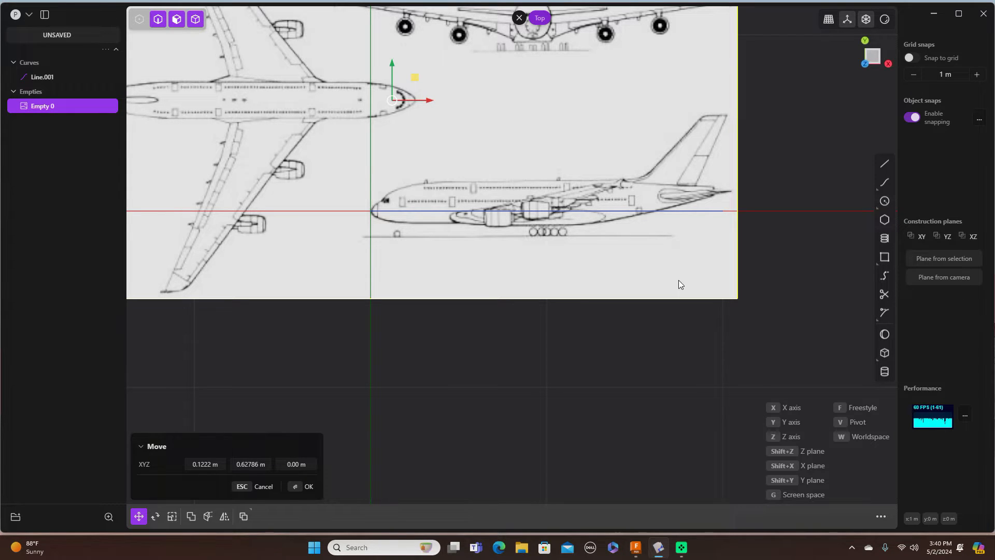
{"action": "key", "text": "s"}
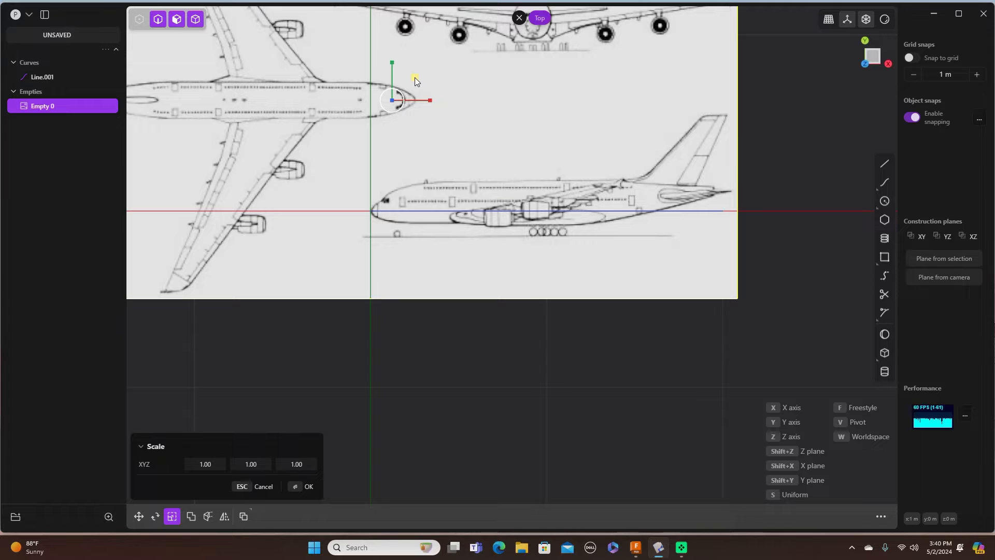
Step: Scale the image to 0.967 in its plane and nudge it -0.0206 m along Y
{"action": "left_click_drag", "start_coordinate": [415, 78], "coordinate": [414, 78]}
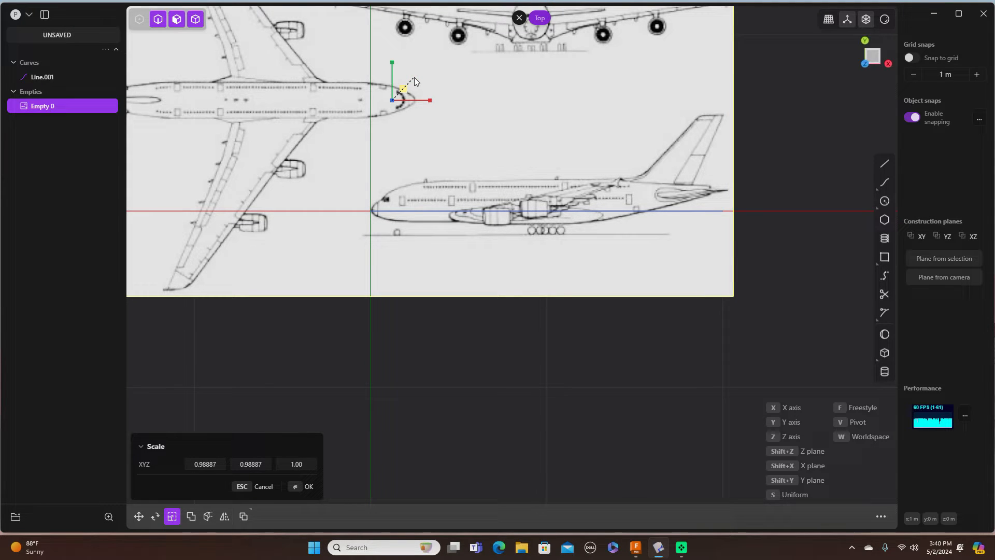
{"action": "left_click_drag", "start_coordinate": [415, 77], "coordinate": [413, 77]}
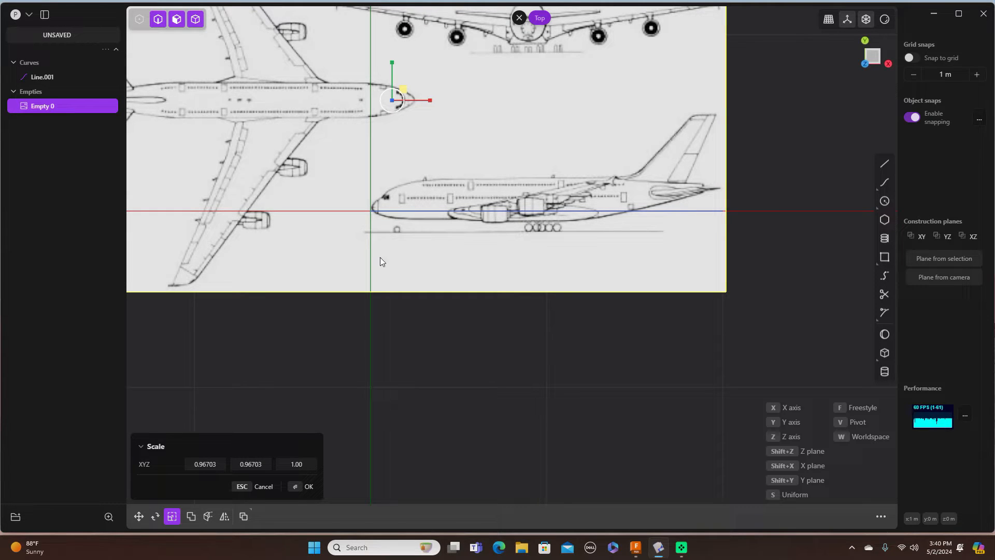
{"action": "key", "text": "g"}
{"action": "left_click", "coordinate": [393, 62]}
{"action": "left_click_drag", "start_coordinate": [393, 61], "coordinate": [390, 64]}
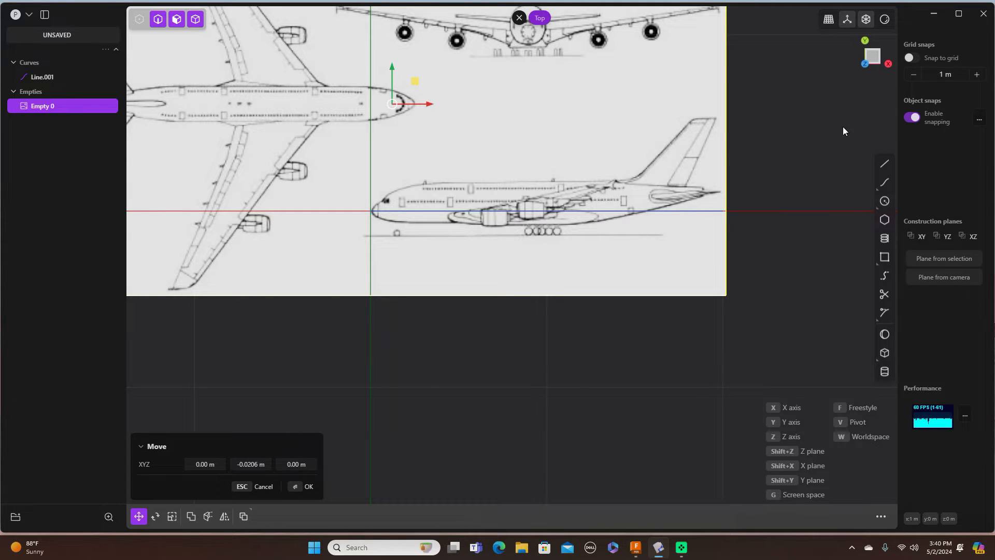
Step: Return to a flat top-down view framing the whole reference sheet
{"action": "middle_click_drag", "start_coordinate": [819, 129], "coordinate": [844, 165]}
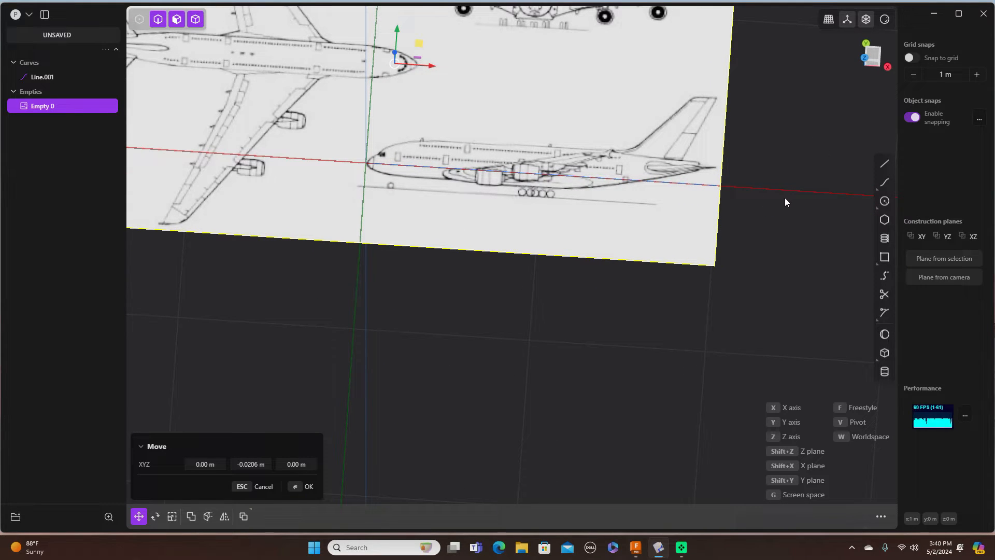
{"action": "middle_click_drag", "start_coordinate": [785, 196], "coordinate": [784, 182]}
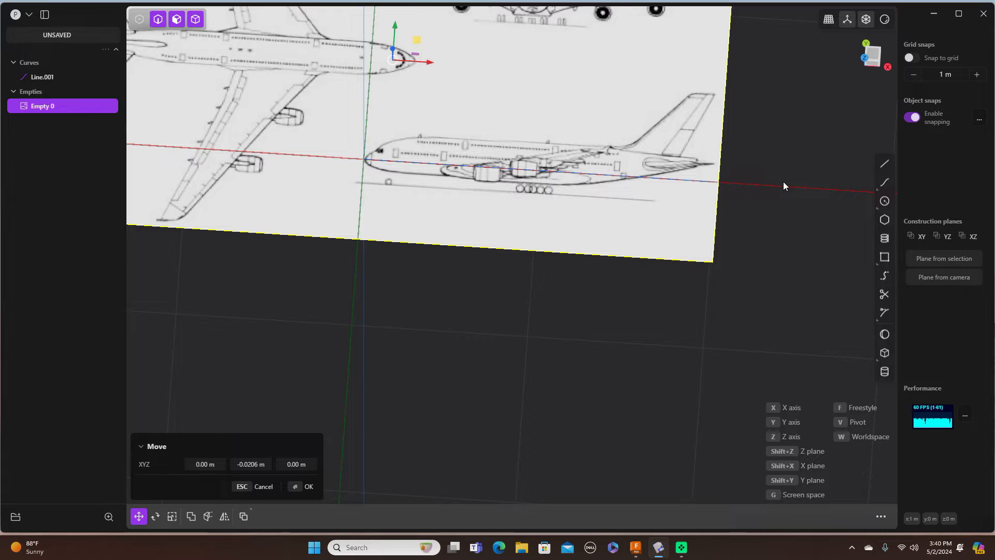
{"action": "left_click", "coordinate": [871, 56]}
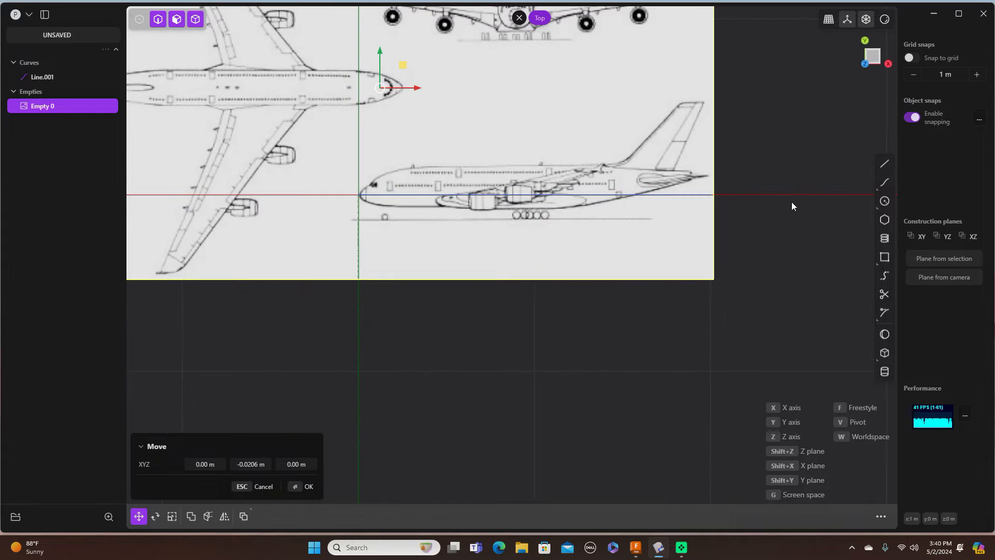
{"action": "scroll", "coordinate": [790, 201], "scroll_direction": "down", "scroll_amount": 1}
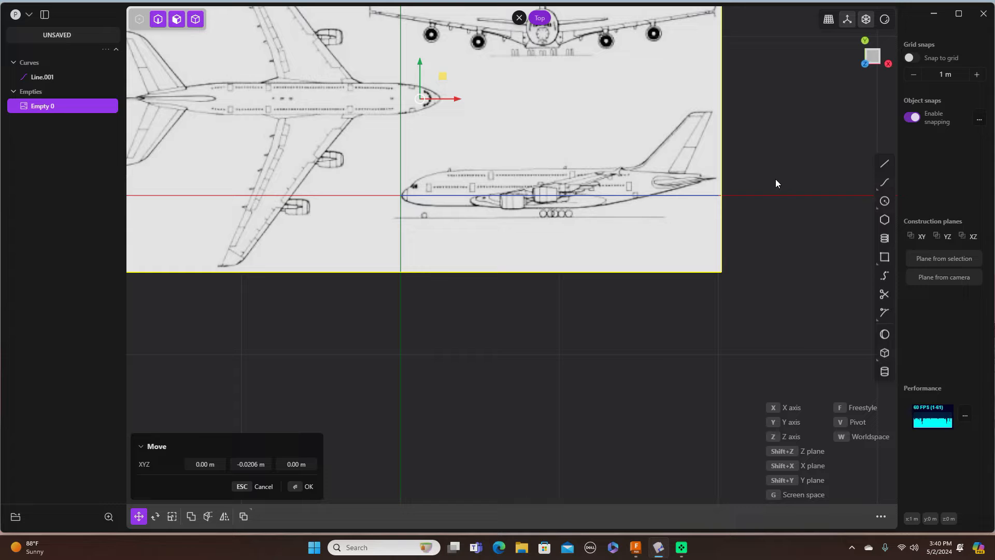
{"action": "middle_click_drag", "start_coordinate": [761, 124], "coordinate": [783, 244], "text": "shift"}
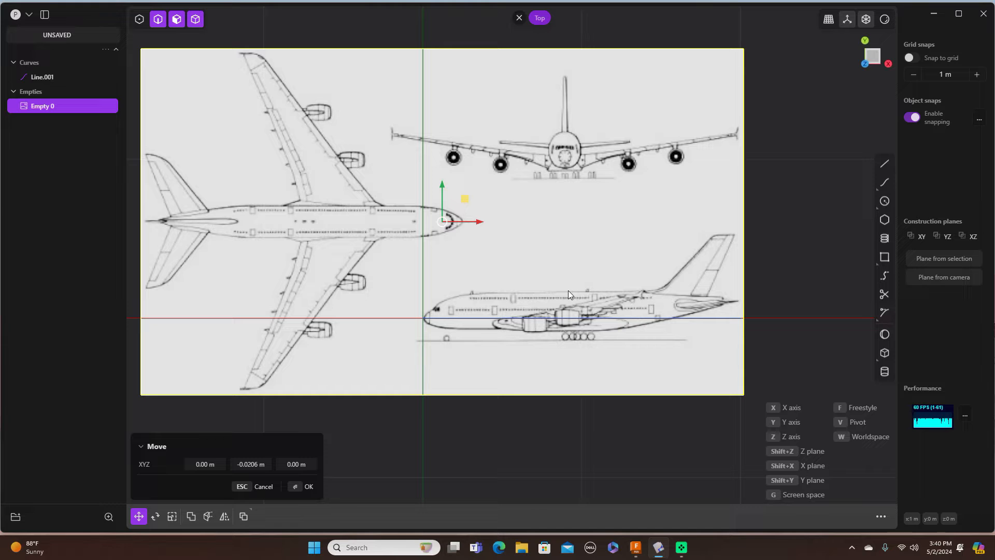
Step: Rotate the image about 180° and move it -0.60647 m in Y, putting the top-view nose on the origin
{"action": "key", "text": "r"}
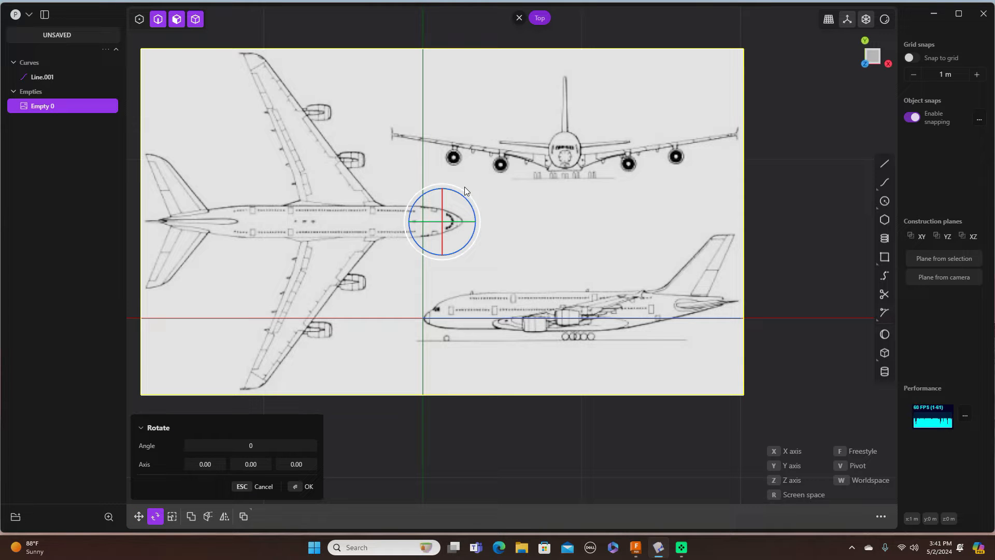
{"action": "left_click_drag", "start_coordinate": [464, 190], "coordinate": [416, 260]}
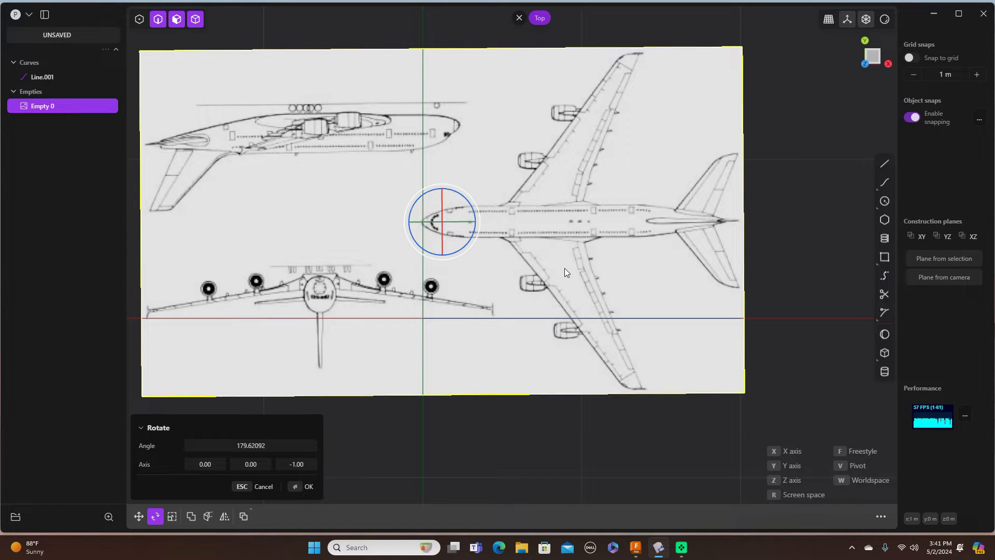
{"action": "key", "text": "g"}
{"action": "left_click_drag", "start_coordinate": [442, 185], "coordinate": [442, 279]}
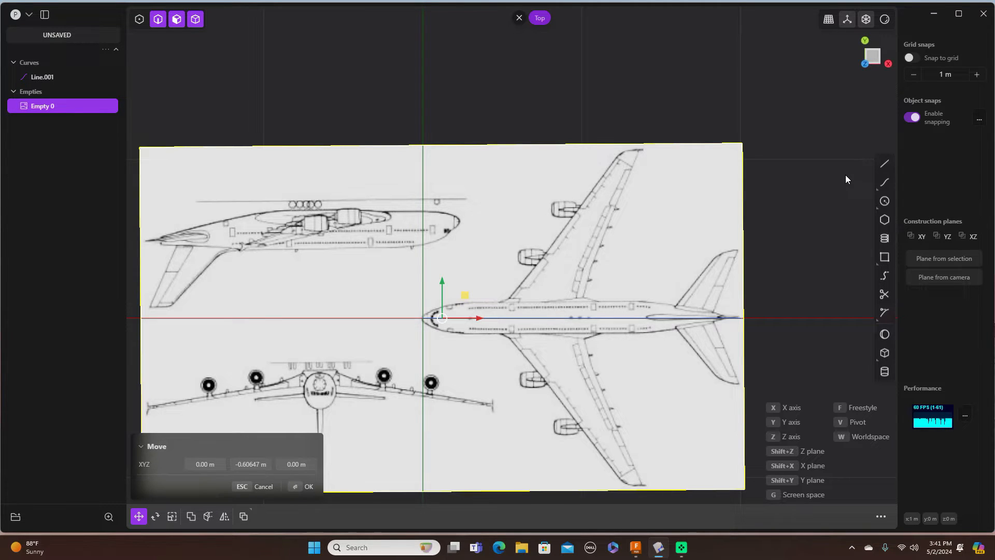
{"action": "key", "text": "KP_3"}
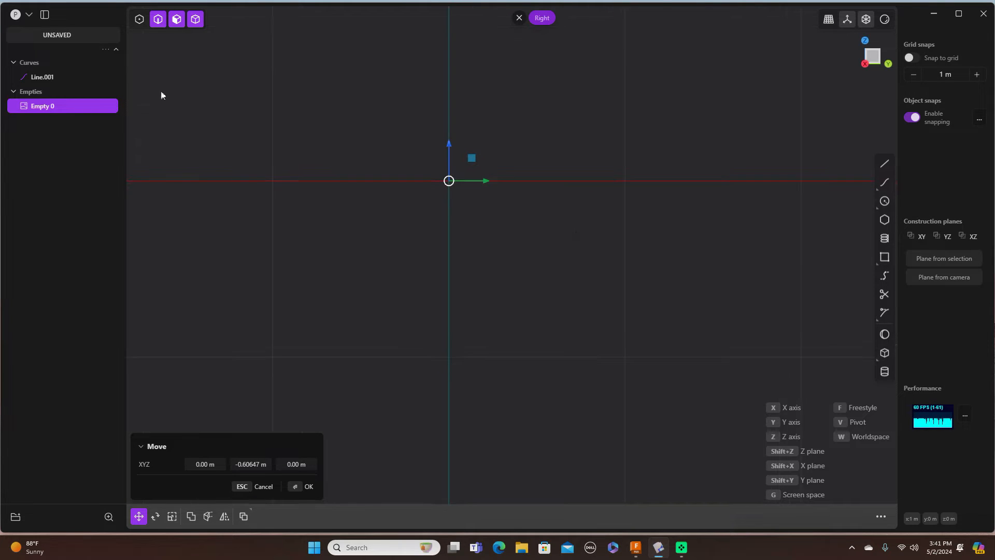
Step: Import 'A-380 pic' from the Desktop again as second reference image Empty 1
{"action": "left_click", "coordinate": [30, 13]}
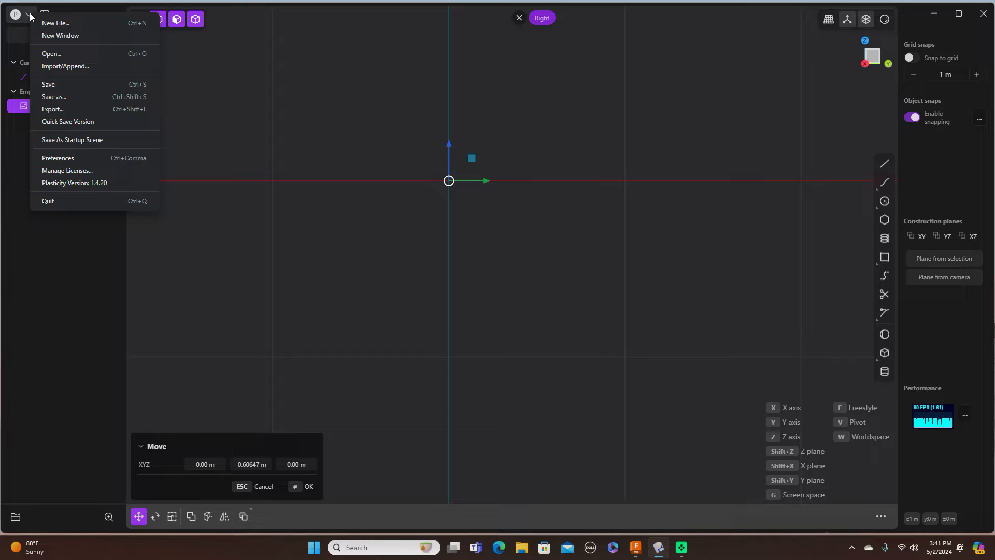
{"action": "left_click", "coordinate": [51, 64]}
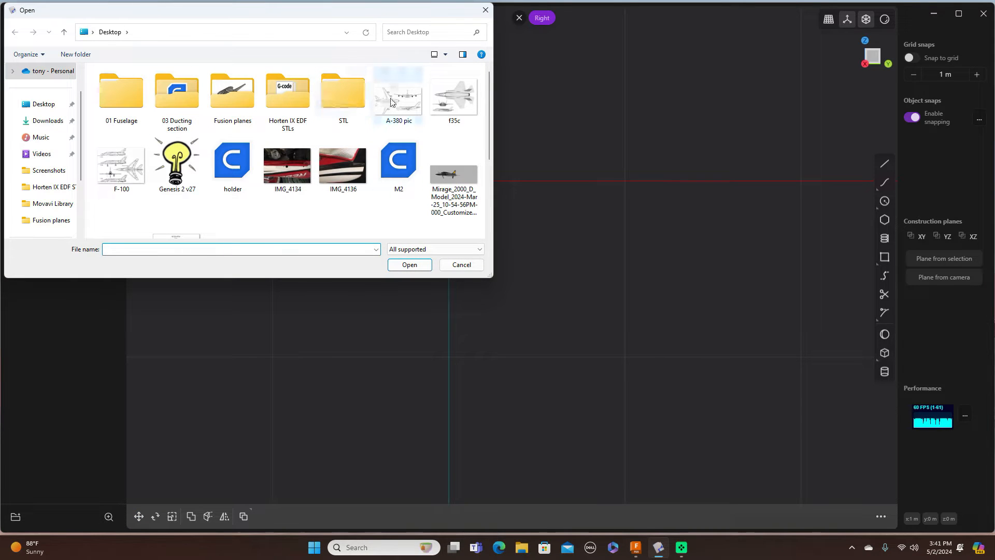
{"action": "left_click", "coordinate": [391, 102]}
{"action": "left_click", "coordinate": [413, 266]}
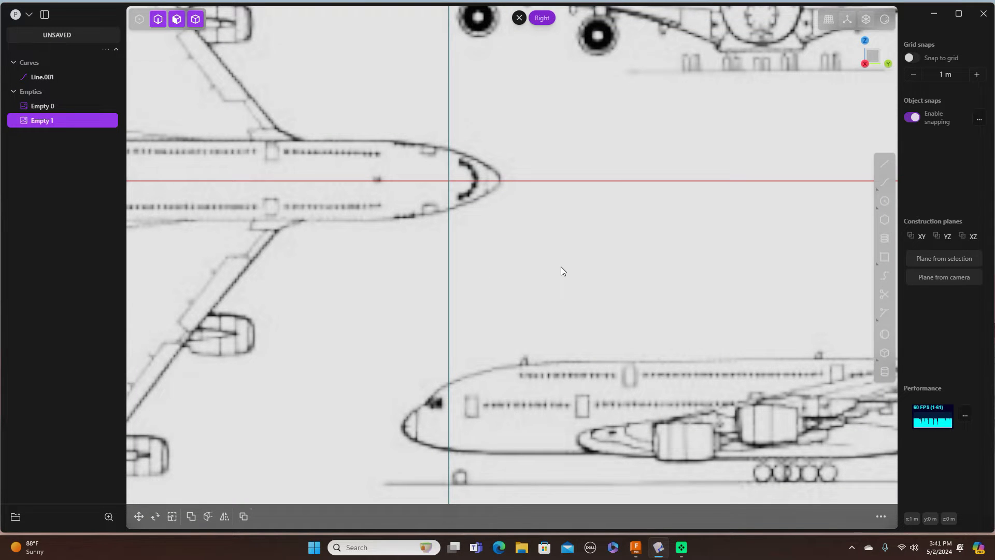
{"action": "scroll", "coordinate": [561, 267], "scroll_direction": "down", "scroll_amount": 3}
{"action": "scroll", "coordinate": [561, 267], "scroll_direction": "down", "scroll_amount": 2}
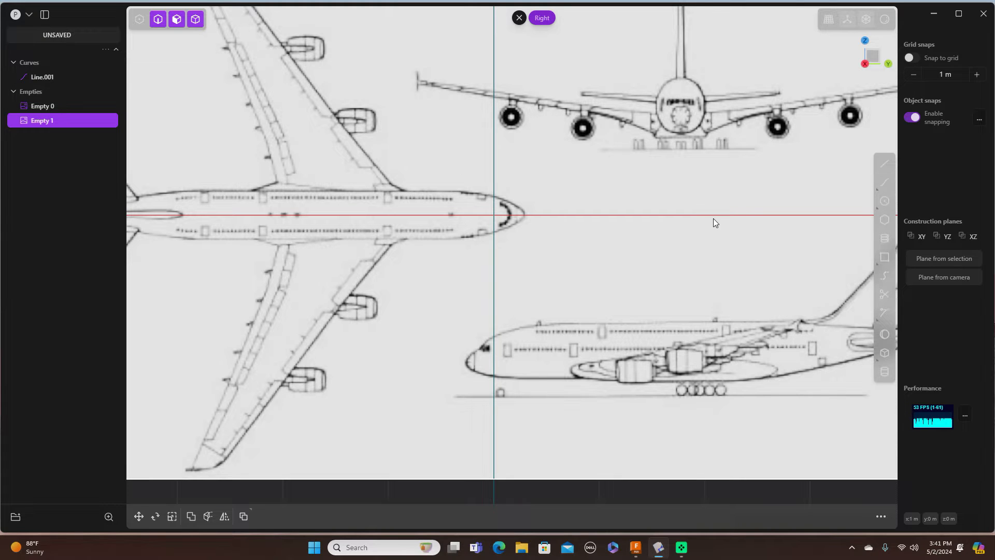
{"action": "scroll", "coordinate": [713, 219], "scroll_direction": "down", "scroll_amount": 2}
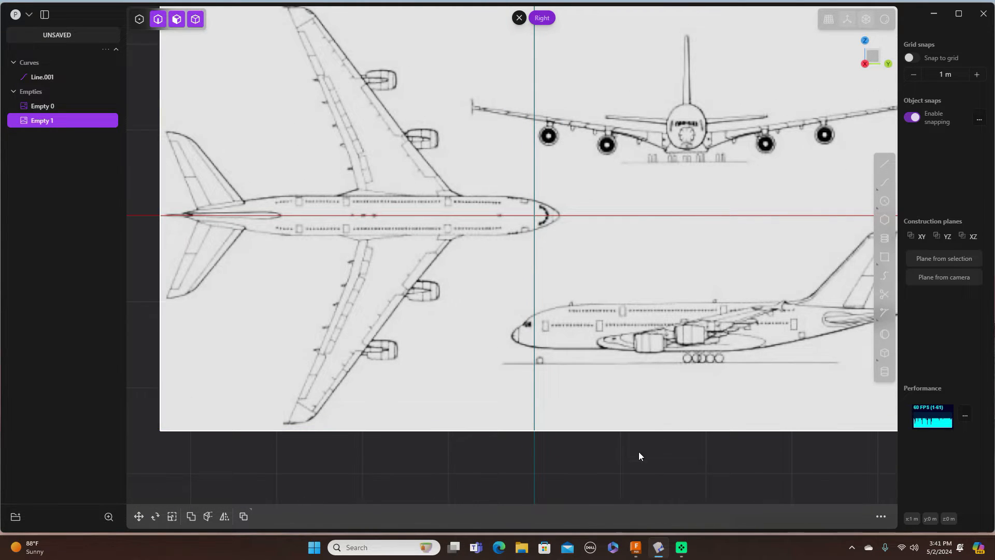
{"action": "left_click", "coordinate": [884, 165]}
{"action": "scroll", "coordinate": [585, 216], "scroll_direction": "down", "scroll_amount": 4}
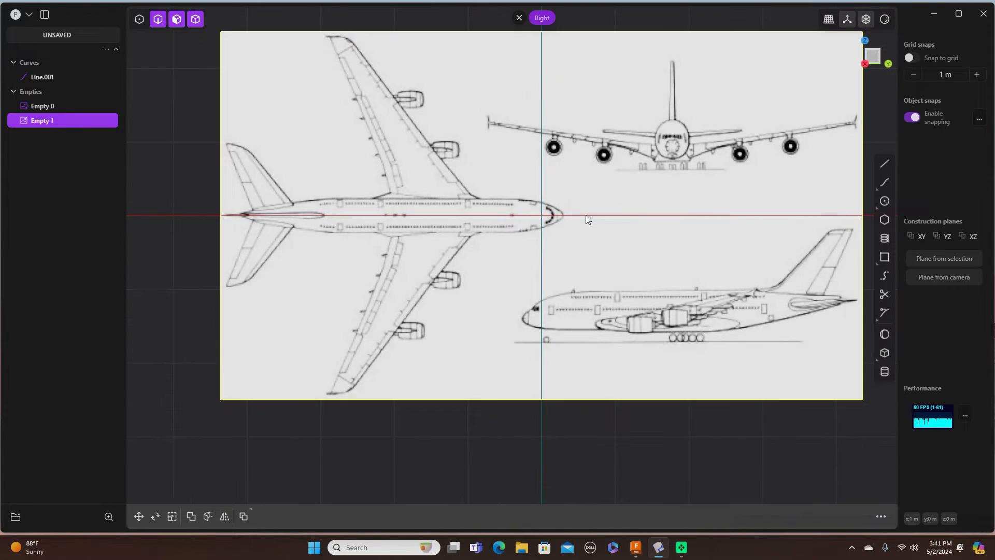
Step: Draw Line.002, another 2 m line from the origin along the Y axis
{"action": "left_click", "coordinate": [164, 196]}
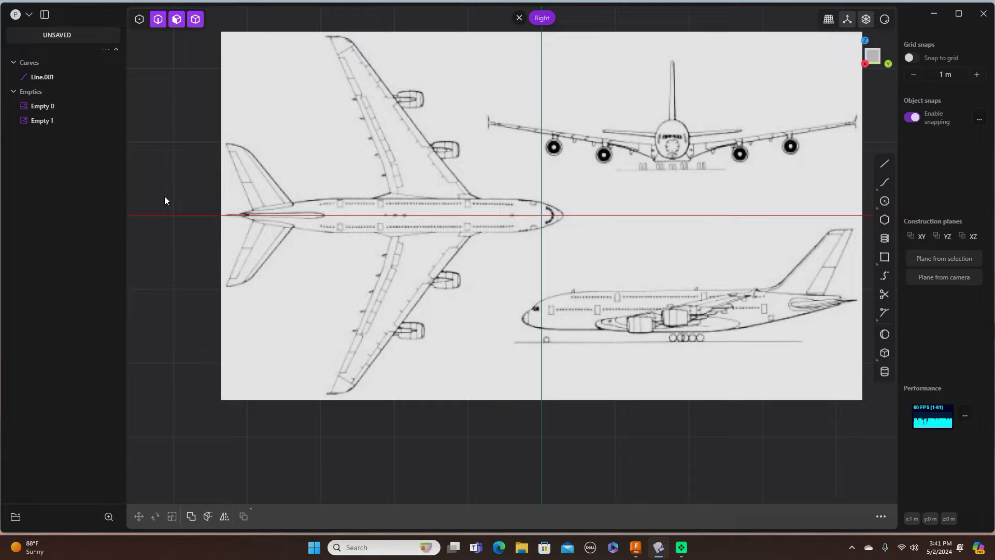
{"action": "left_click", "coordinate": [885, 164]}
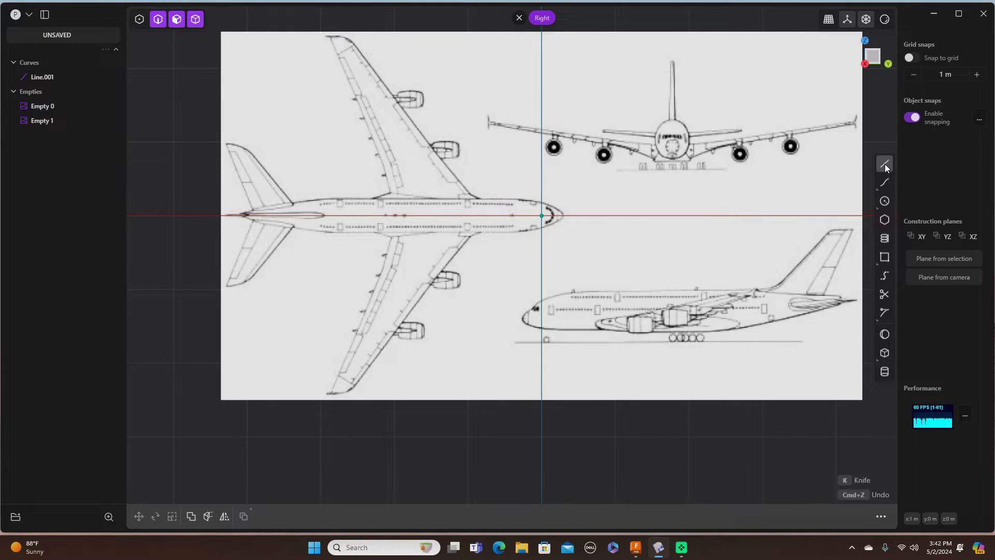
{"action": "left_click", "coordinate": [541, 216]}
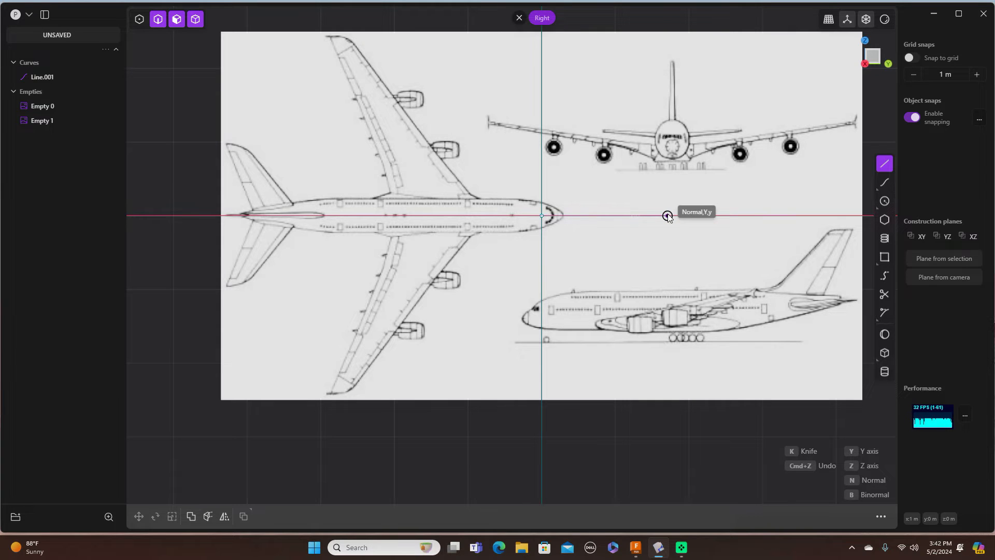
{"action": "key", "text": "Tab"}
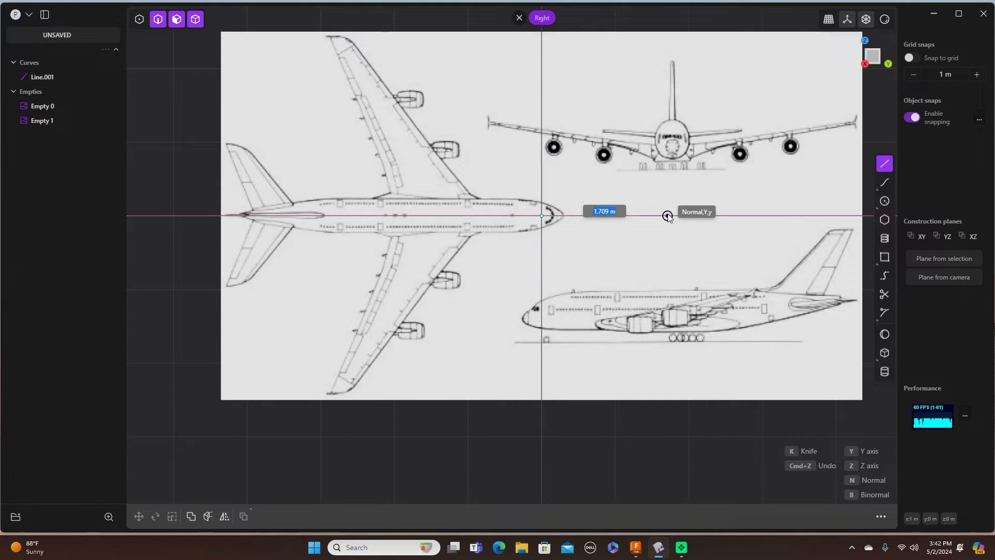
{"action": "type", "text": "2"}
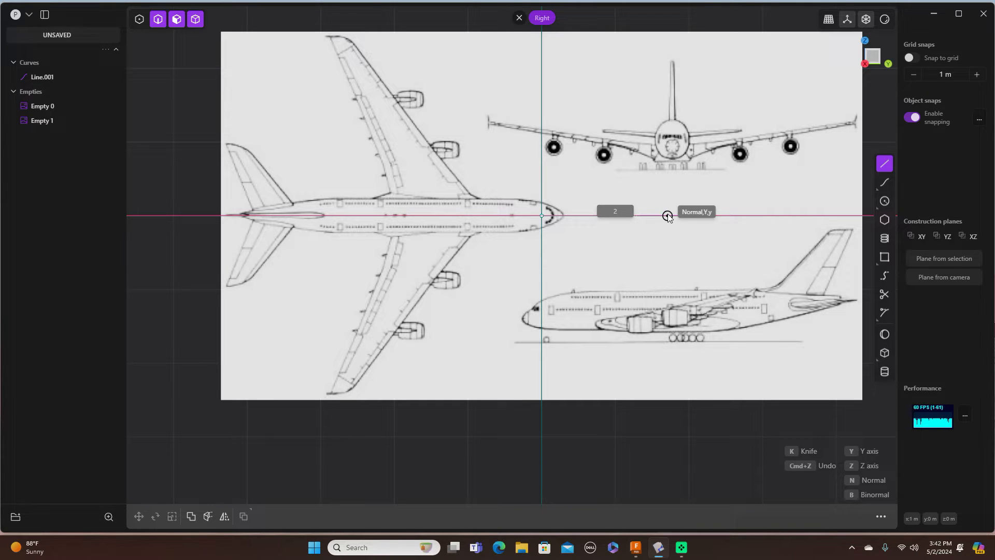
{"action": "key", "text": "Return"}
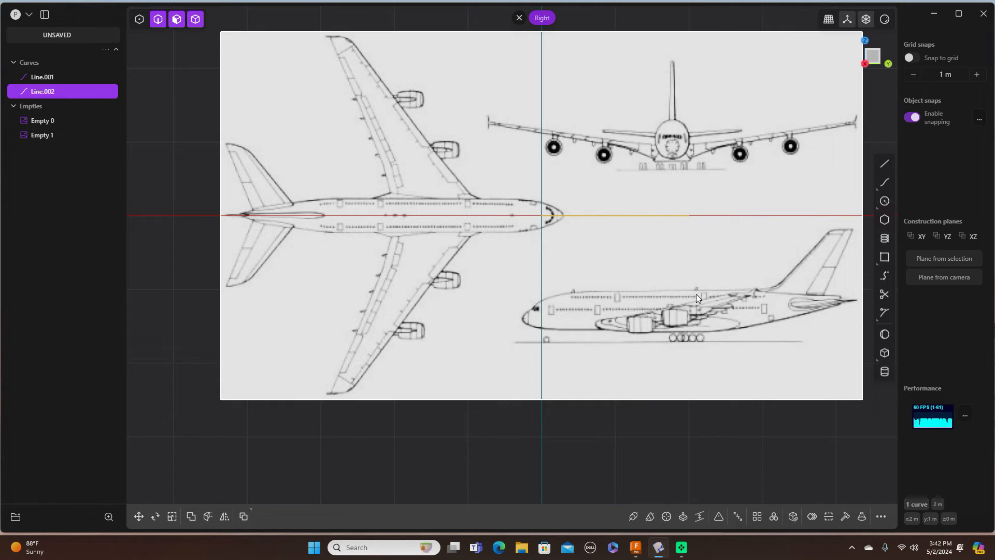
{"action": "left_click", "coordinate": [586, 399]}
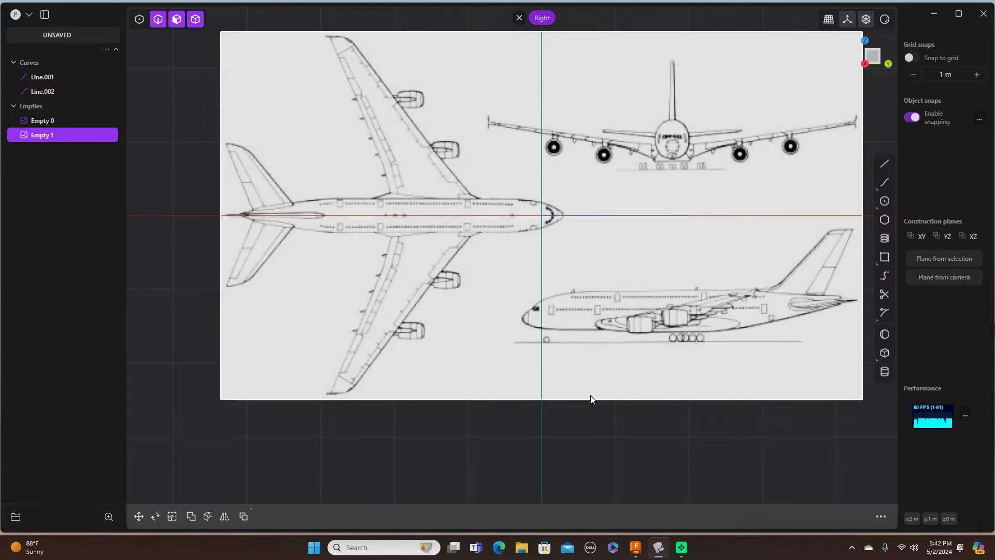
Step: Scale Empty 1 down to about 0.73 and shift it along Y and up along Z
{"action": "key", "text": "s"}
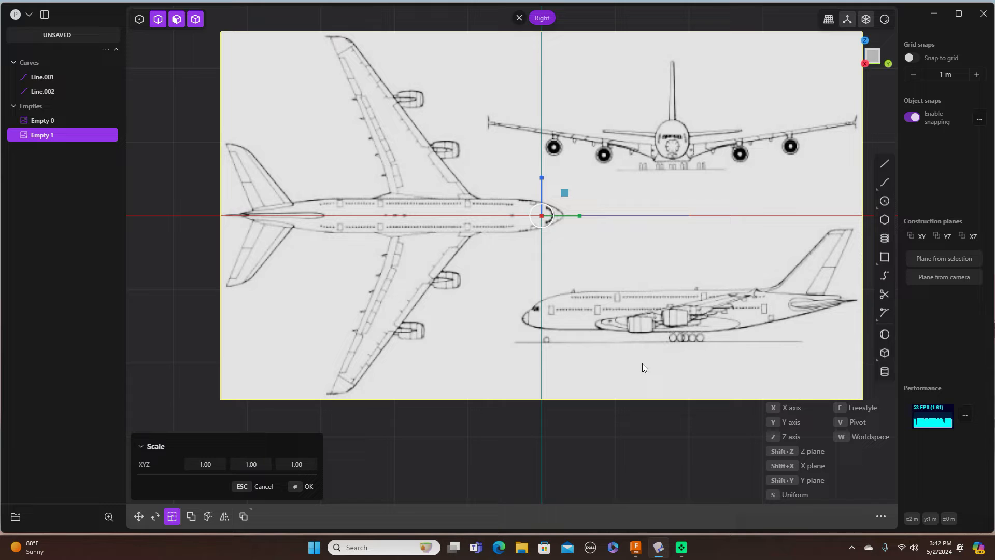
{"action": "left_click_drag", "start_coordinate": [567, 192], "coordinate": [551, 201]}
{"action": "scroll", "coordinate": [566, 207], "scroll_direction": "down", "scroll_amount": 1}
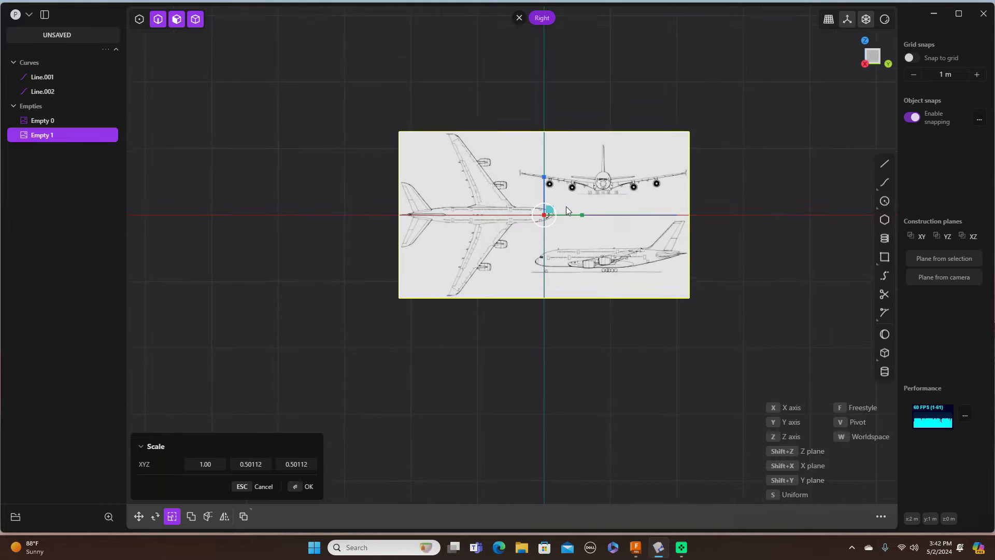
{"action": "scroll", "coordinate": [566, 206], "scroll_direction": "up", "scroll_amount": 4}
{"action": "scroll", "coordinate": [566, 207], "scroll_direction": "up", "scroll_amount": 1}
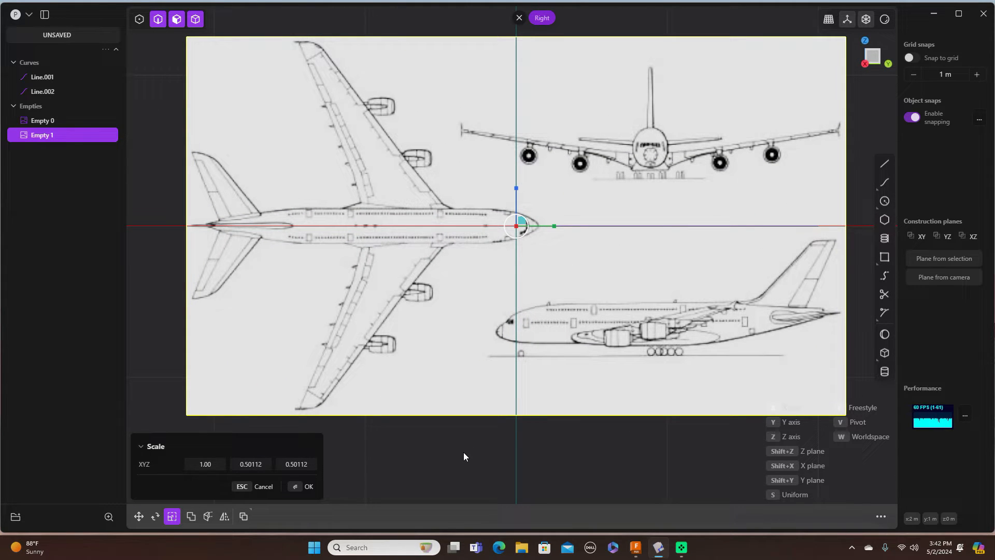
{"action": "key", "text": "g"}
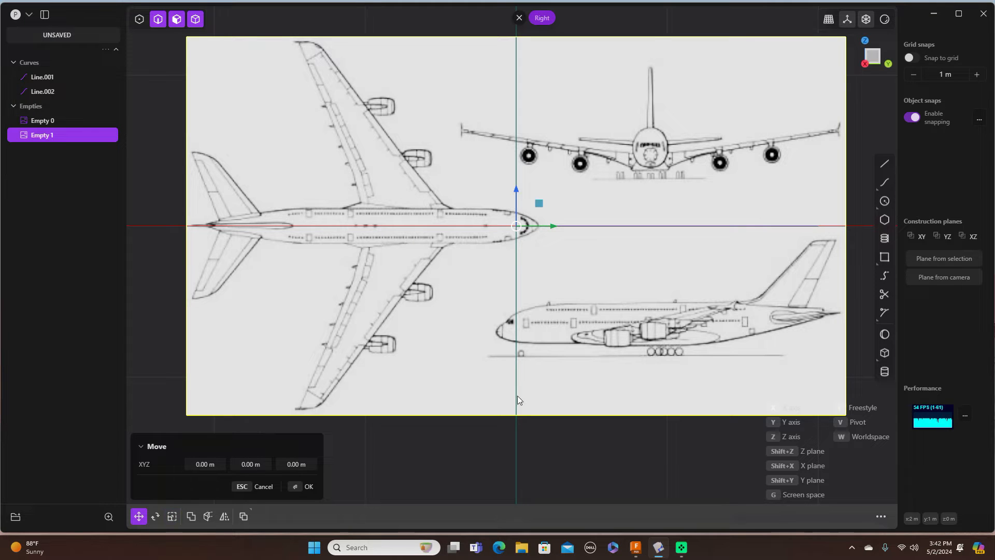
{"action": "left_click_drag", "start_coordinate": [552, 226], "coordinate": [573, 222]}
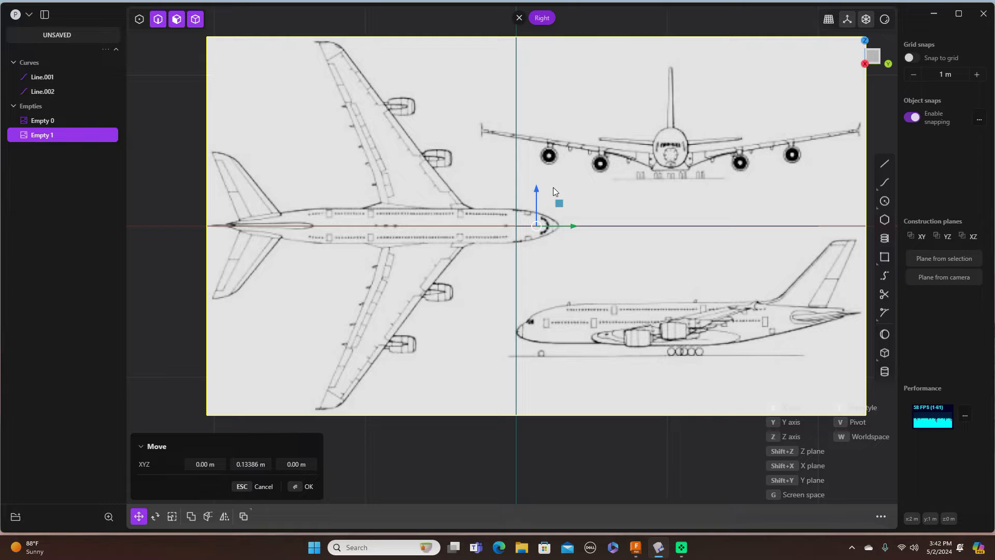
{"action": "left_click_drag", "start_coordinate": [536, 187], "coordinate": [532, 84]}
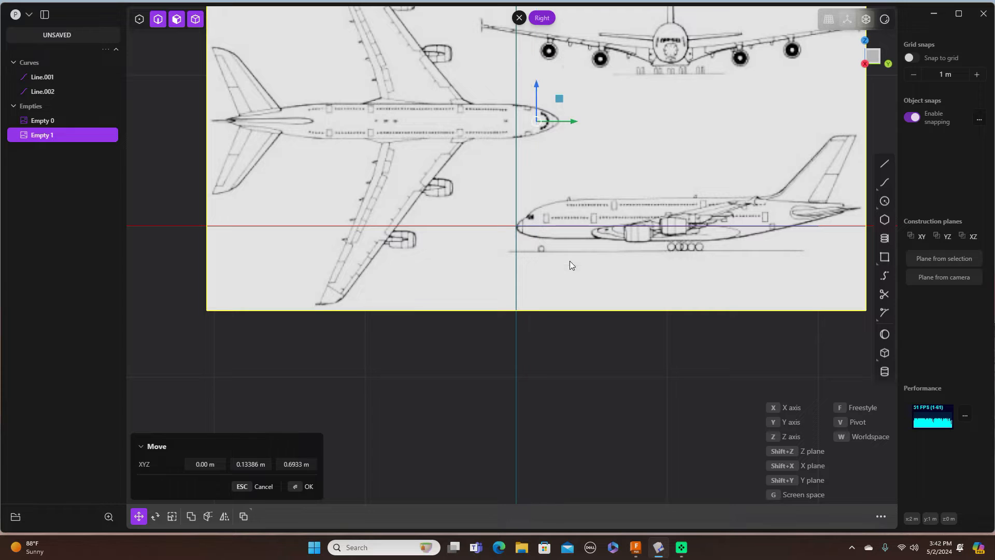
Step: Shrink Empty 1 further in Y and Z and settle it at -0.01716 m Y, 0.00686 m Z
{"action": "key", "text": "s"}
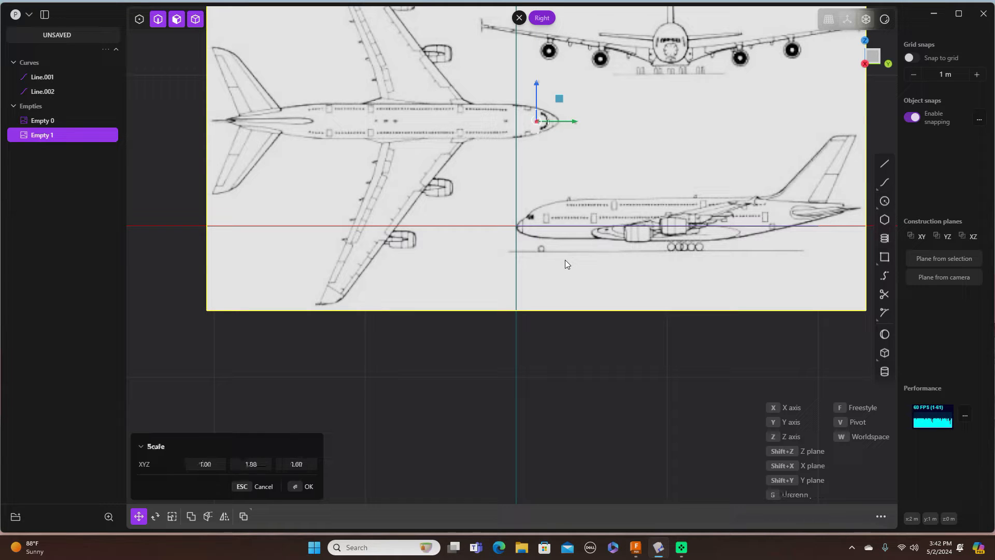
{"action": "left_click_drag", "start_coordinate": [560, 99], "coordinate": [553, 102]}
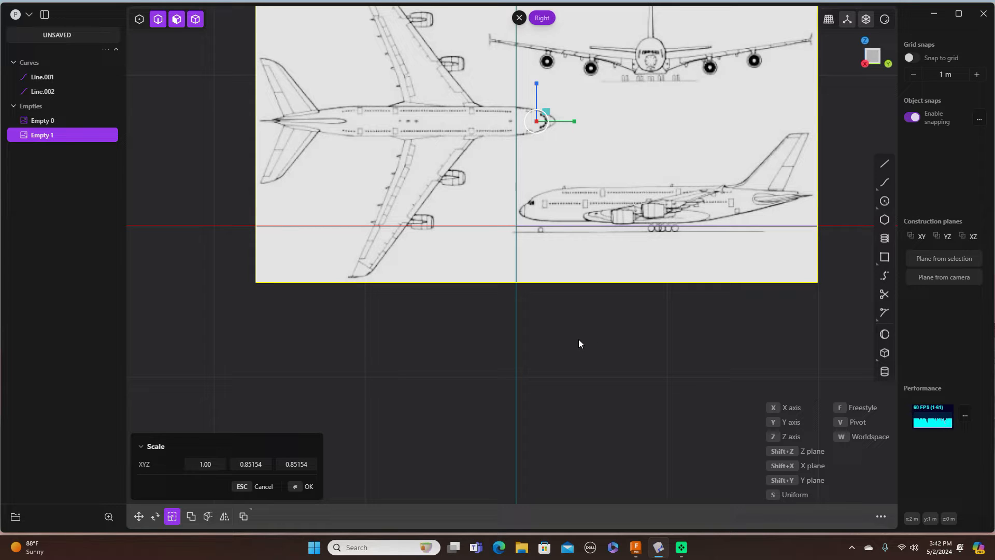
{"action": "key", "text": "g"}
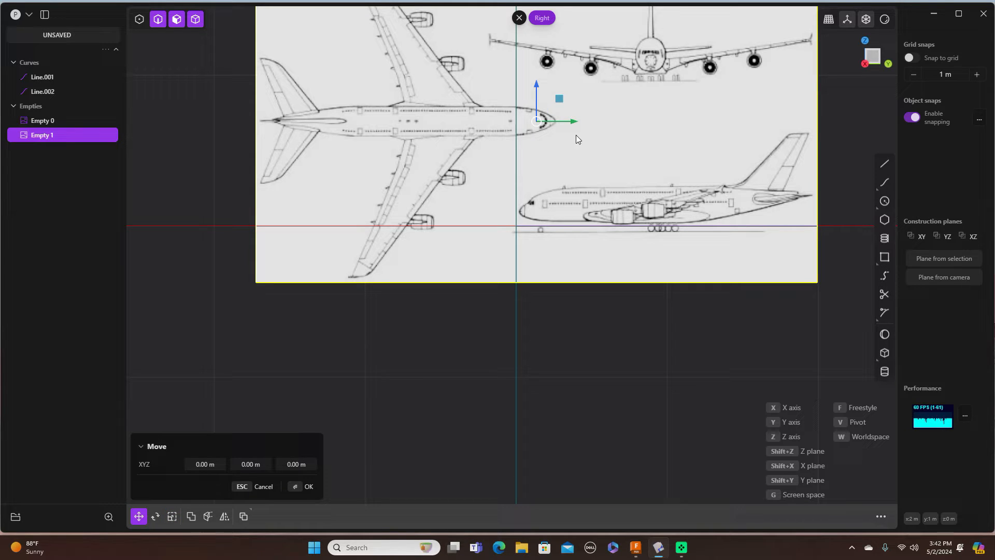
{"action": "left_click_drag", "start_coordinate": [556, 99], "coordinate": [557, 98]}
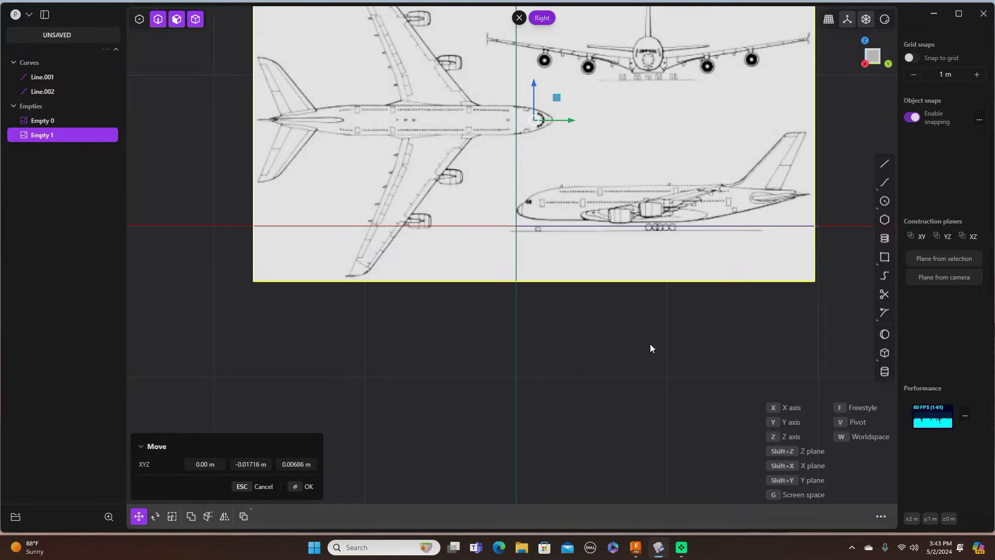
{"action": "scroll", "coordinate": [650, 344], "scroll_direction": "up", "scroll_amount": 1}
{"action": "scroll", "coordinate": [650, 344], "scroll_direction": "down", "scroll_amount": 3}
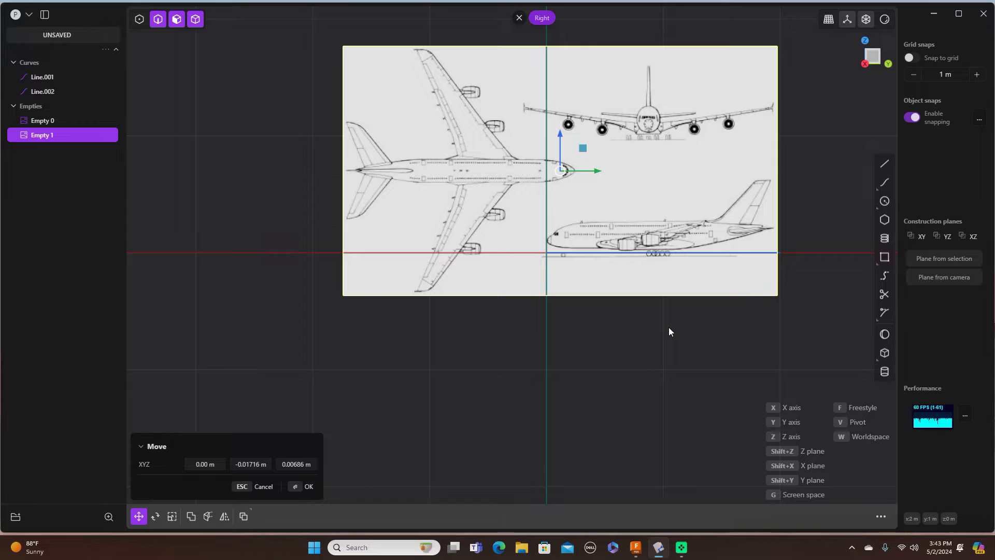
{"action": "key", "text": "Return"}
{"action": "left_click", "coordinate": [487, 358]}
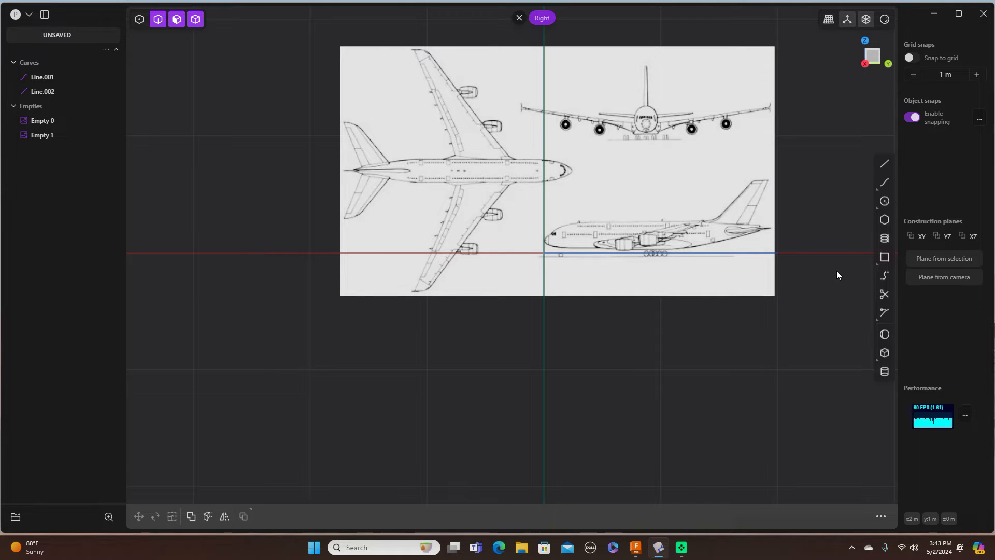
Step: Review the aligned references in Top and Right views, ending in Front view
{"action": "key", "text": "KP_7"}
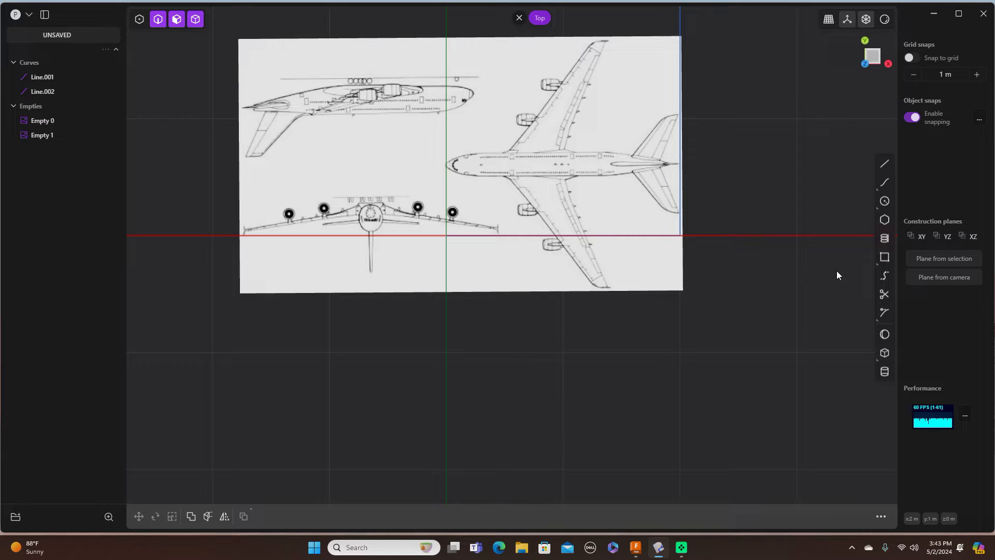
{"action": "key", "text": "KP_3"}
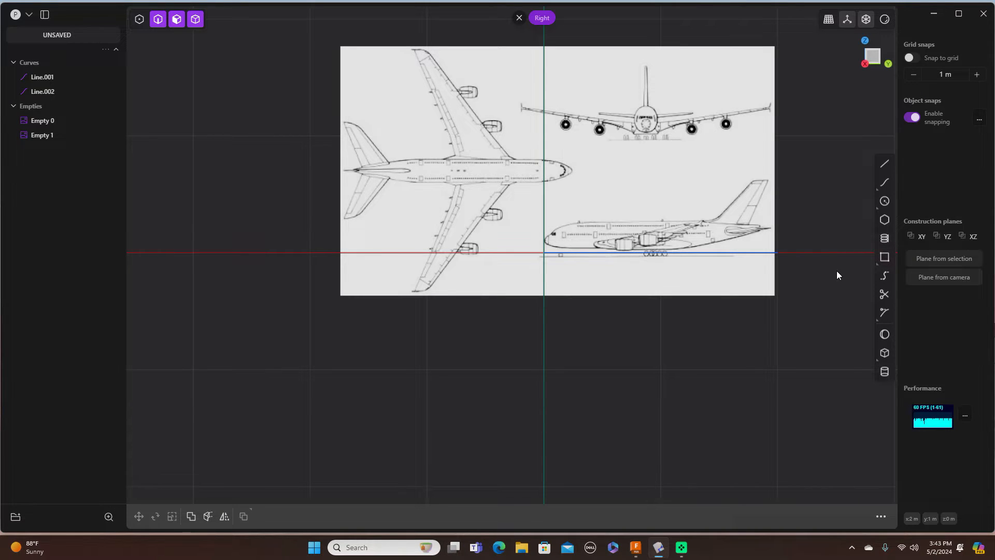
{"action": "key", "text": "KP_1"}
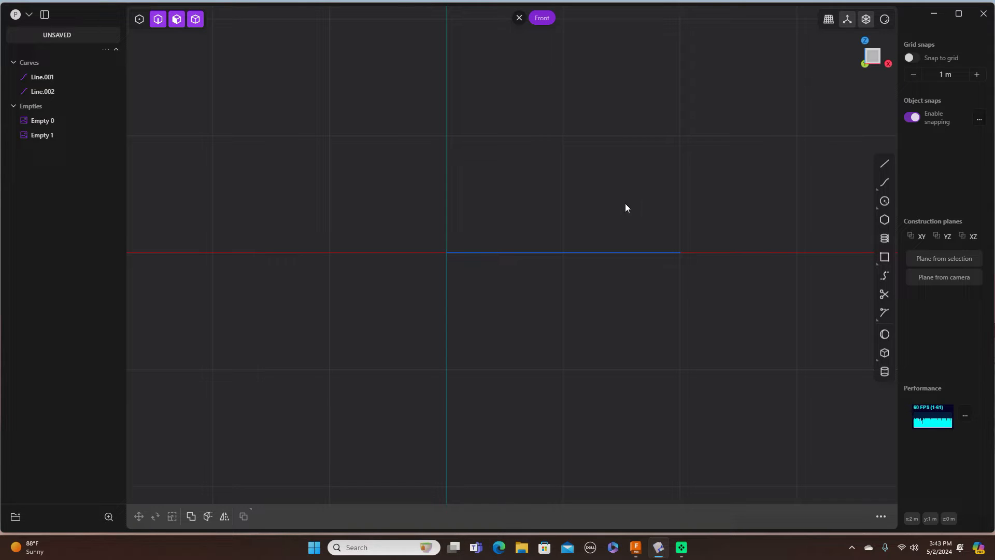
Step: Import the Desktop image 'A-380 pic' as Empty 2 and zoom out to see it
{"action": "left_click", "coordinate": [30, 15]}
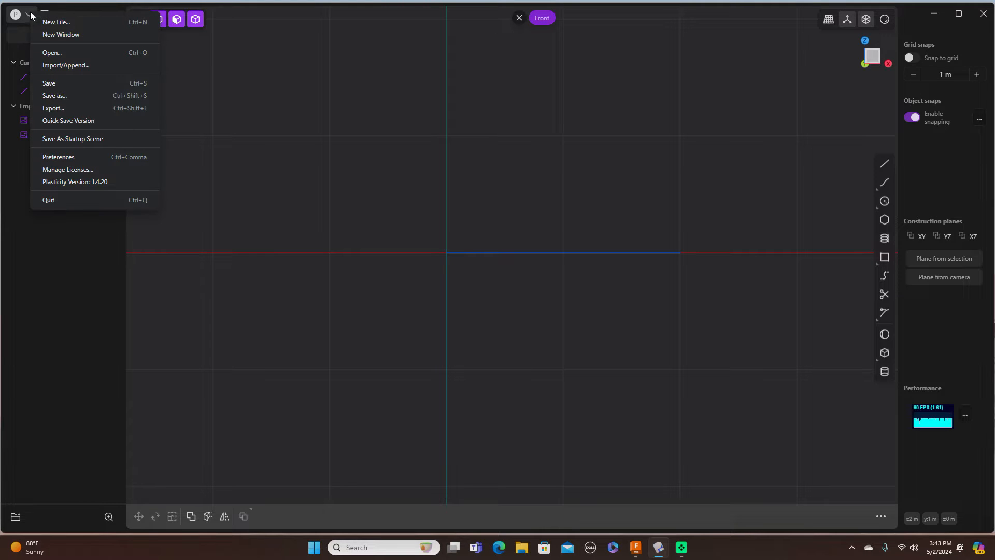
{"action": "left_click", "coordinate": [65, 66]}
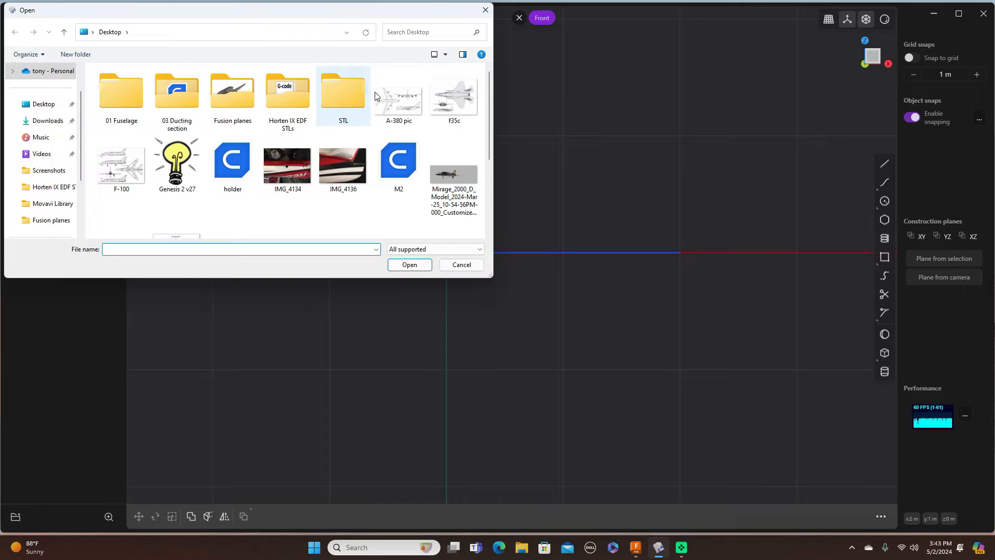
{"action": "left_click", "coordinate": [379, 94]}
{"action": "left_click", "coordinate": [421, 267]}
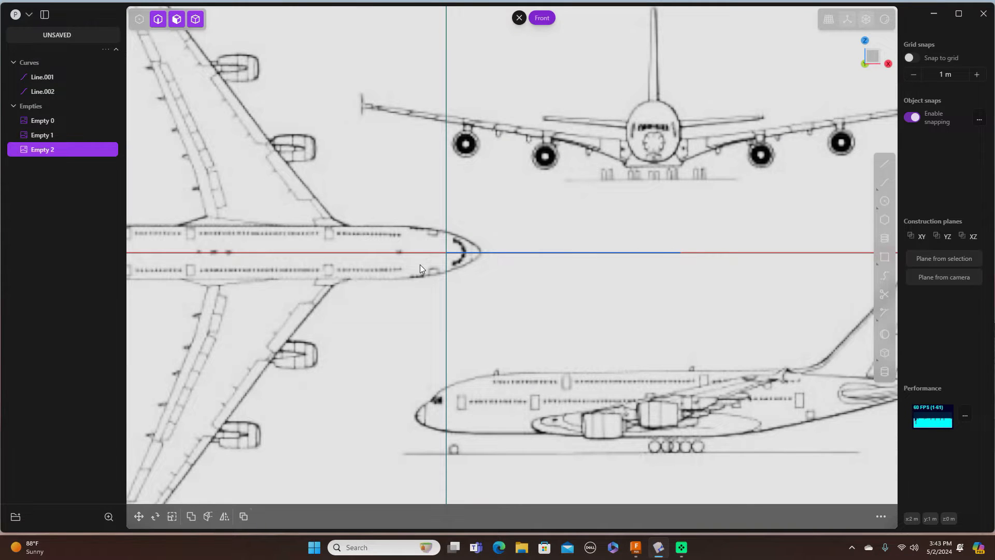
{"action": "scroll", "coordinate": [420, 268], "scroll_direction": "down", "scroll_amount": 5}
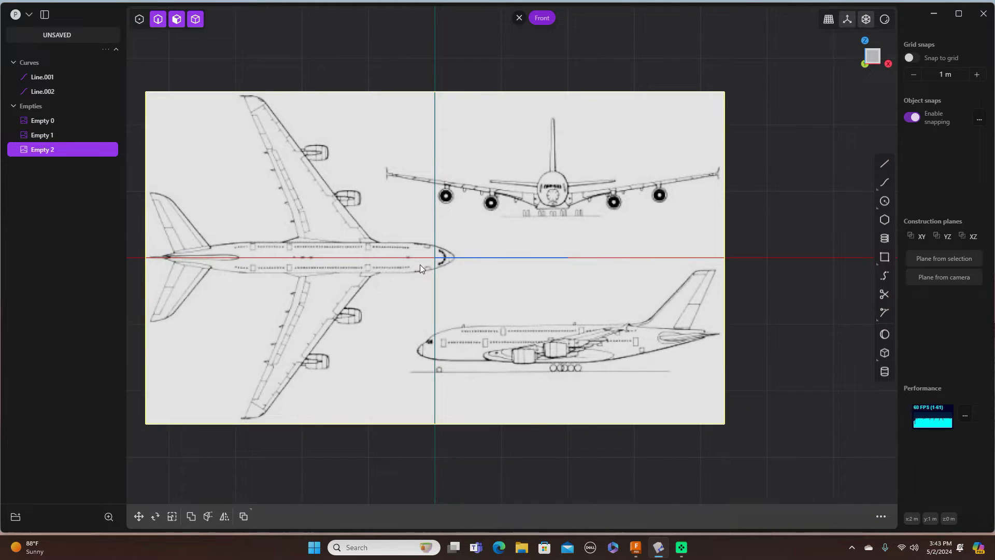
{"action": "scroll", "coordinate": [420, 268], "scroll_direction": "down", "scroll_amount": 2}
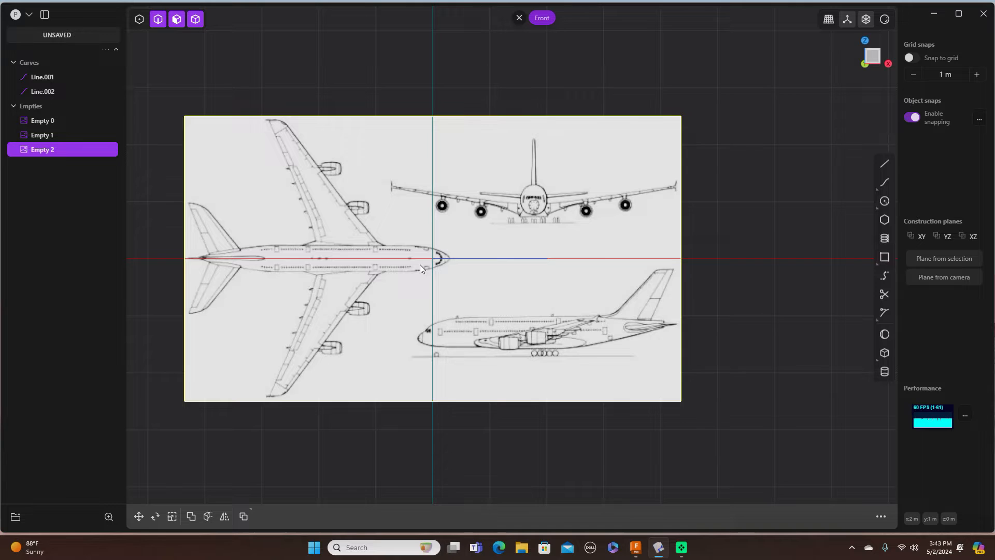
{"action": "scroll", "coordinate": [419, 268], "scroll_direction": "down", "scroll_amount": 1}
{"action": "scroll", "coordinate": [420, 268], "scroll_direction": "down", "scroll_amount": 1}
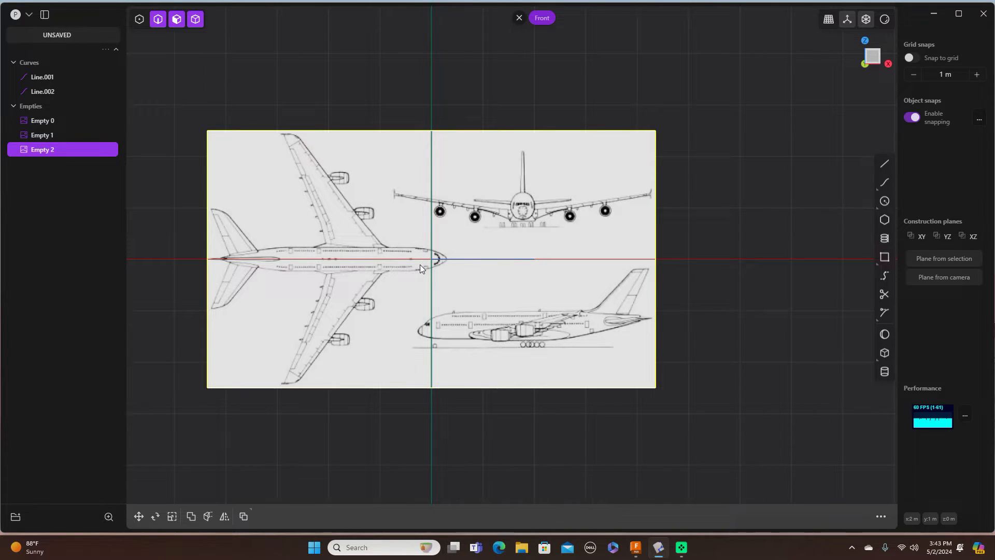
{"action": "scroll", "coordinate": [420, 268], "scroll_direction": "up", "scroll_amount": 1}
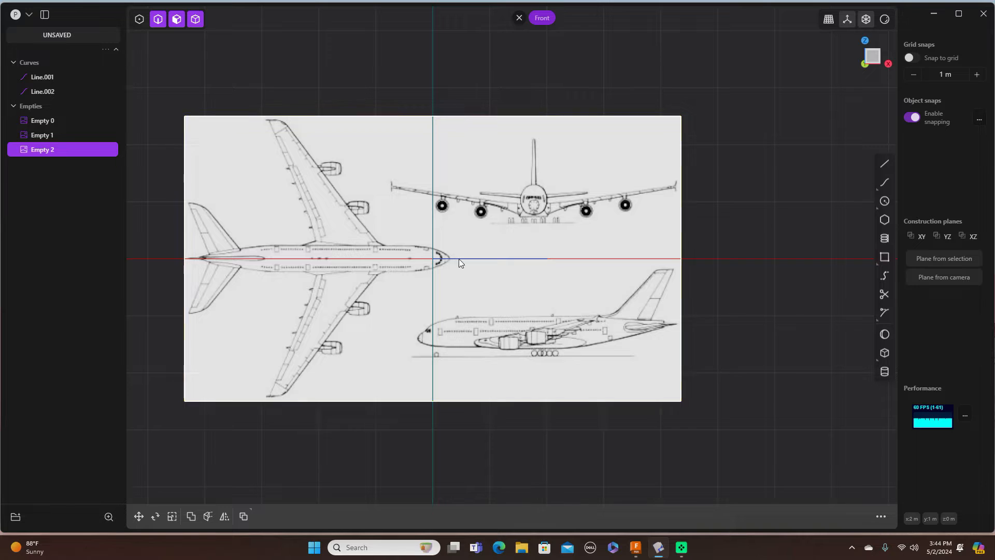
{"action": "scroll", "coordinate": [483, 255], "scroll_direction": "up", "scroll_amount": 2}
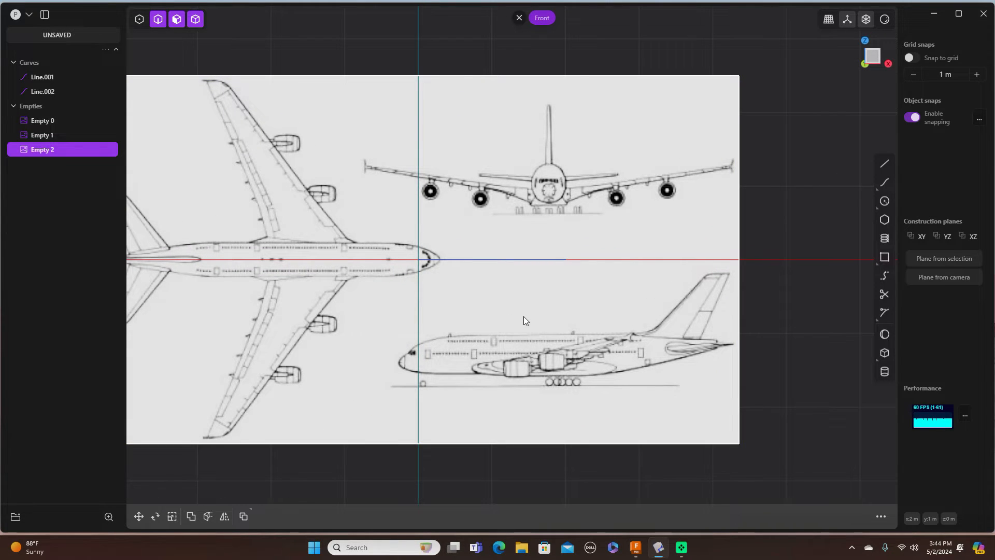
Step: Scale Empty 2 down to about 0.44, then drag it up and to the right
{"action": "key", "text": "s"}
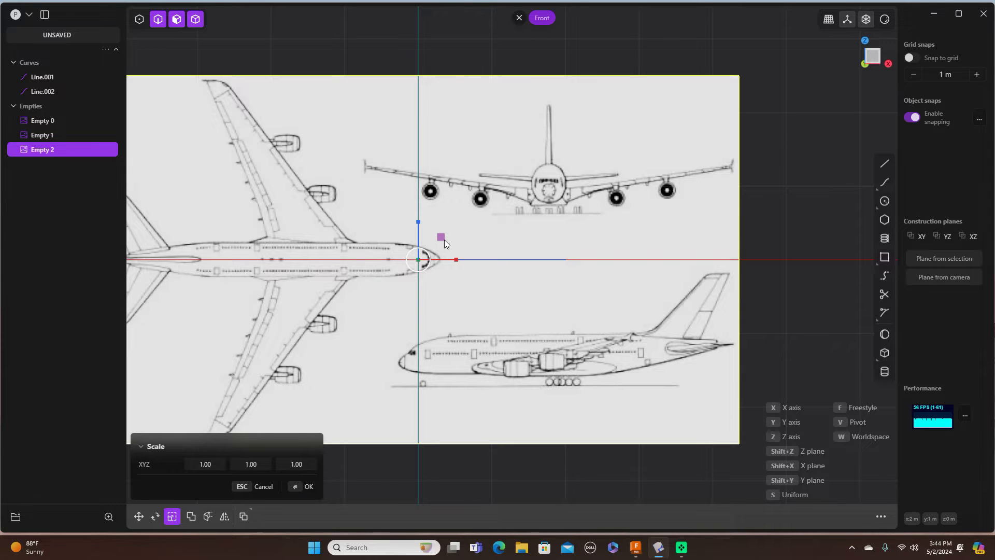
{"action": "left_click_drag", "start_coordinate": [443, 237], "coordinate": [426, 247]}
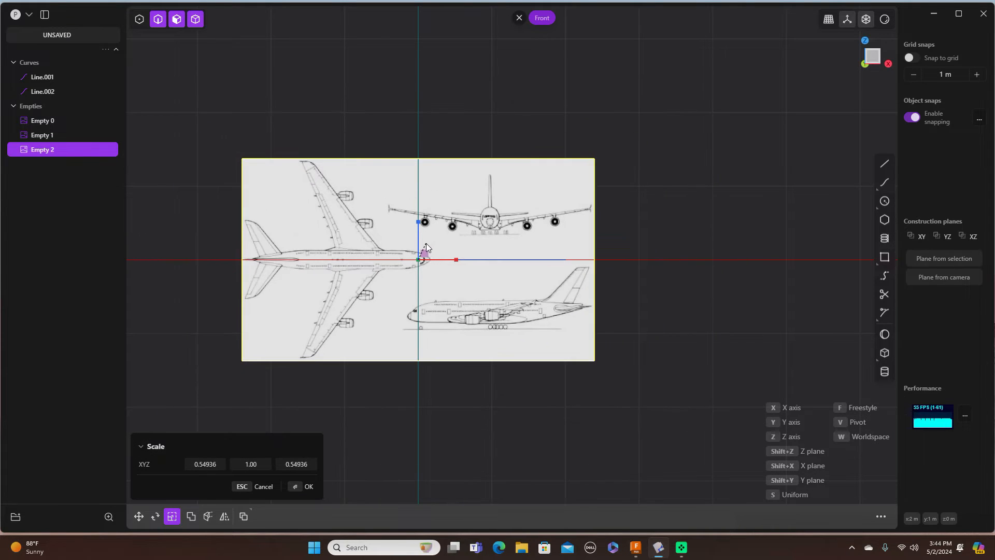
{"action": "scroll", "coordinate": [426, 247], "scroll_direction": "down", "scroll_amount": 1}
{"action": "scroll", "coordinate": [426, 246], "scroll_direction": "up", "scroll_amount": 4}
{"action": "scroll", "coordinate": [426, 245], "scroll_direction": "up", "scroll_amount": 1}
{"action": "scroll", "coordinate": [518, 231], "scroll_direction": "up", "scroll_amount": 1}
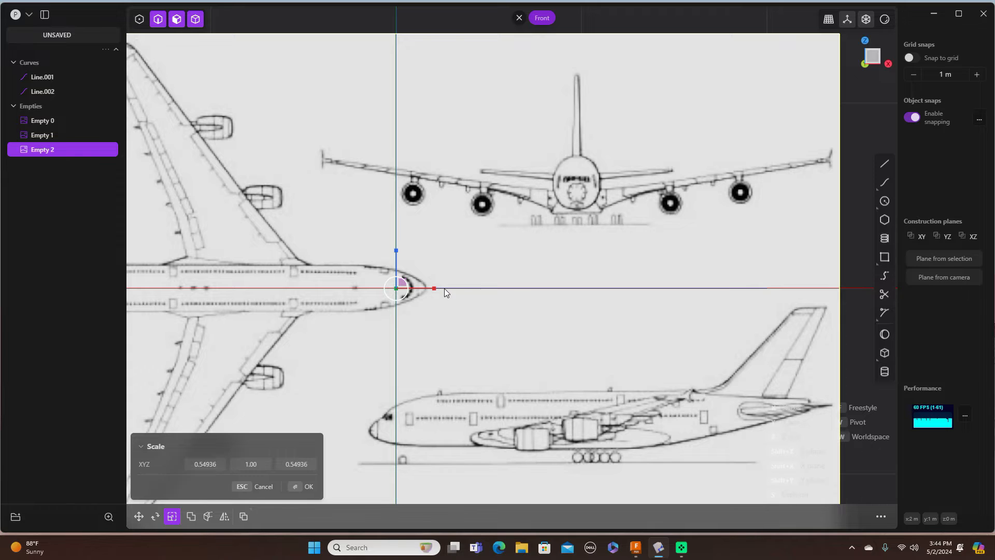
{"action": "left_click_drag", "start_coordinate": [408, 283], "coordinate": [401, 284]}
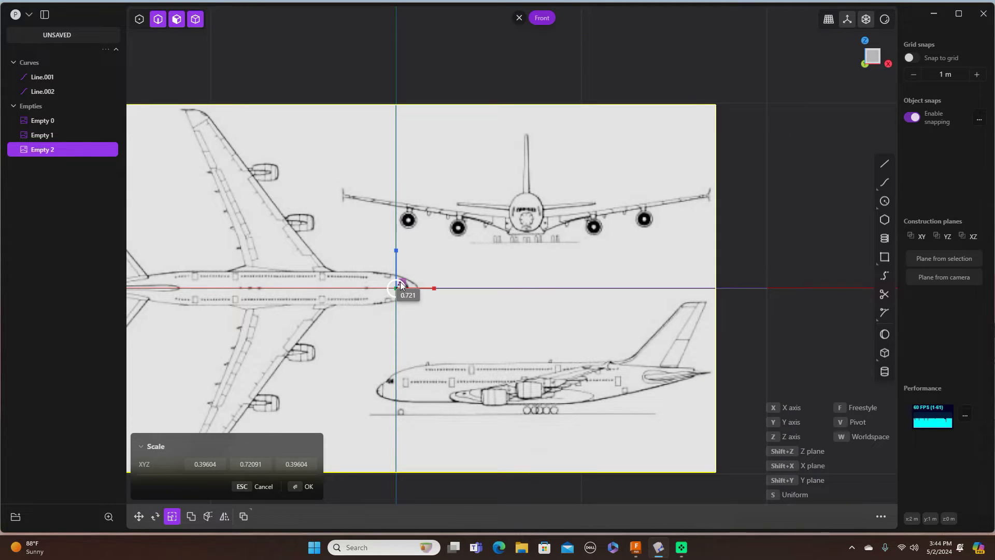
{"action": "left_click_drag", "start_coordinate": [401, 284], "coordinate": [404, 284]}
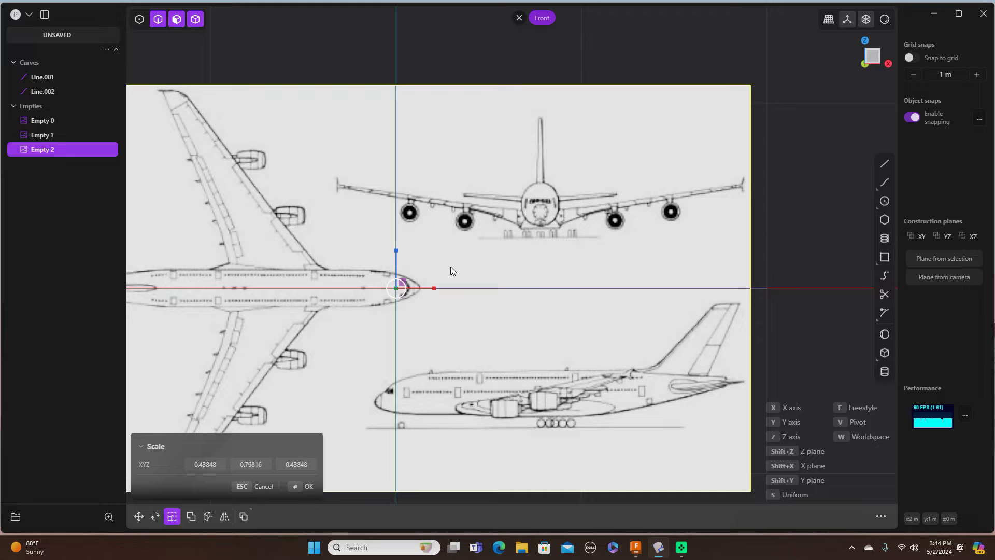
{"action": "key", "text": "g"}
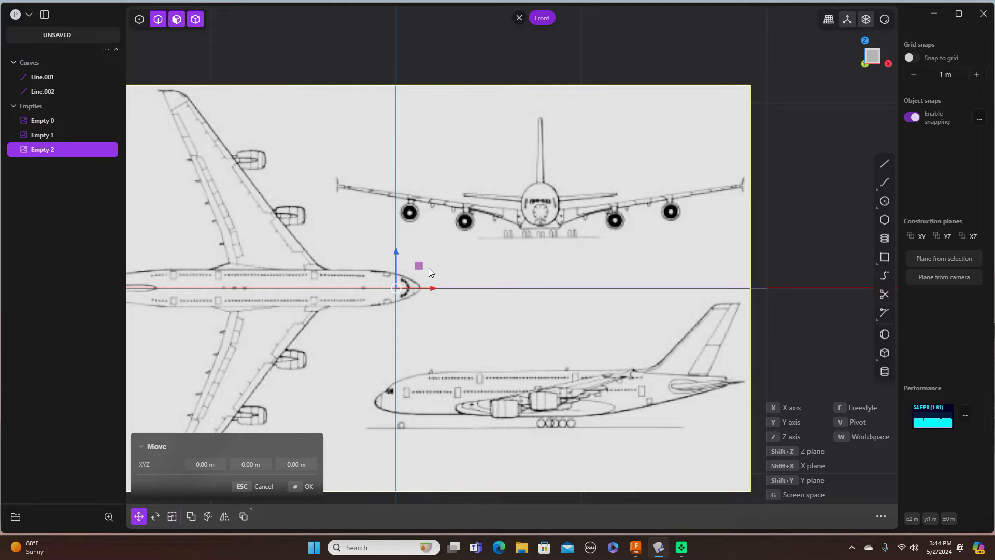
{"action": "left_click_drag", "start_coordinate": [421, 266], "coordinate": [444, 168]}
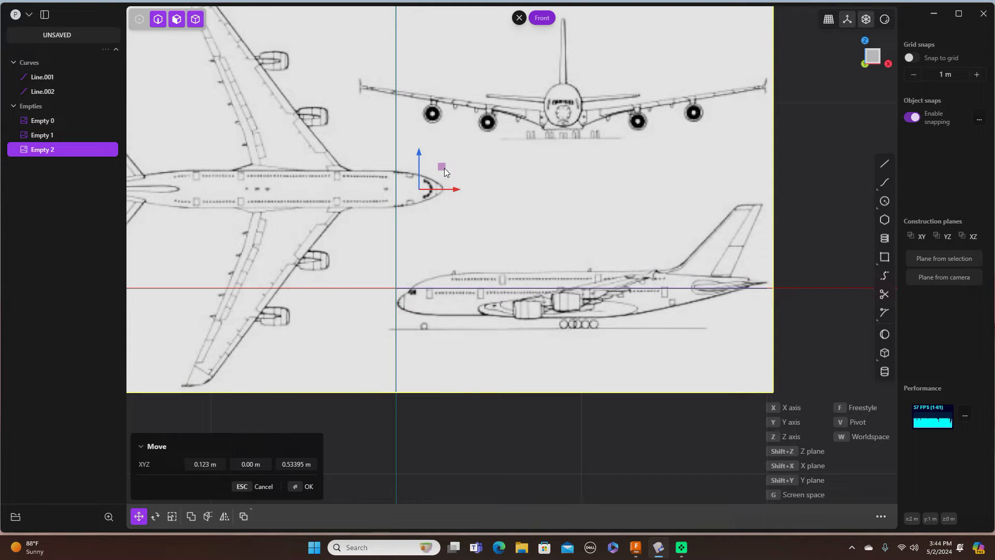
Step: Place Empty 2 at -0.77716 m X, -0.39976 m Z and deselect it
{"action": "left_click_drag", "start_coordinate": [443, 168], "coordinate": [278, 341]}
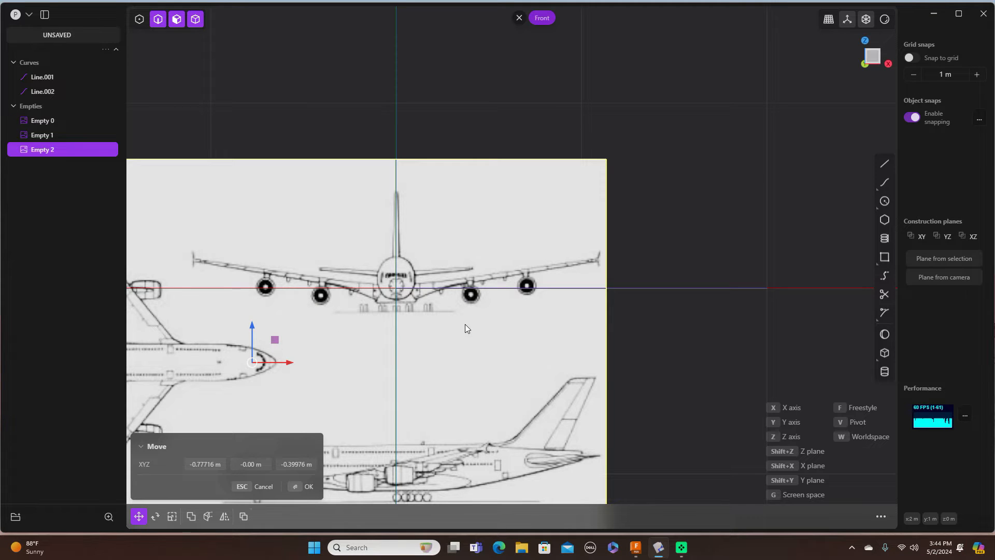
{"action": "right_click_drag", "start_coordinate": [721, 174], "coordinate": [719, 169]}
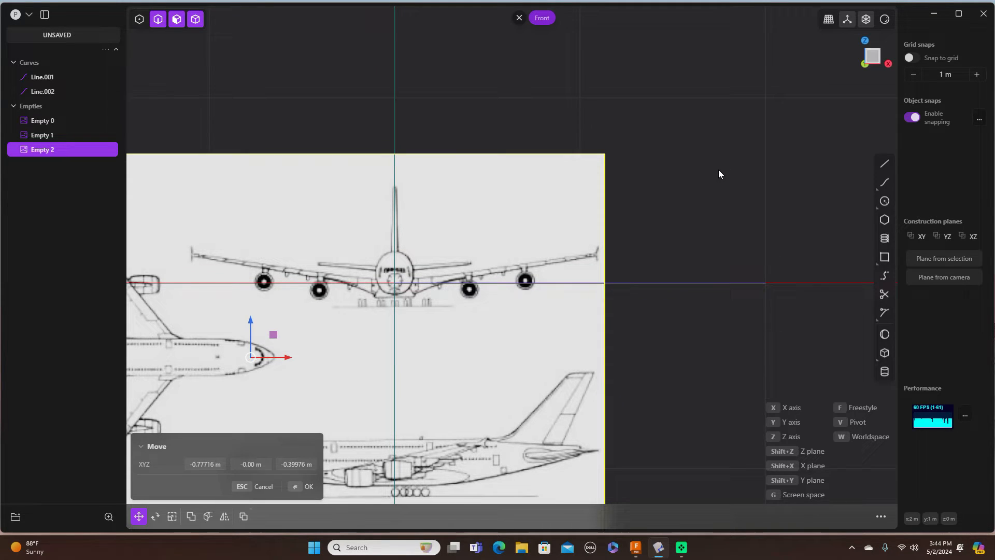
{"action": "right_click", "coordinate": [719, 170]}
{"action": "left_click", "coordinate": [720, 174]}
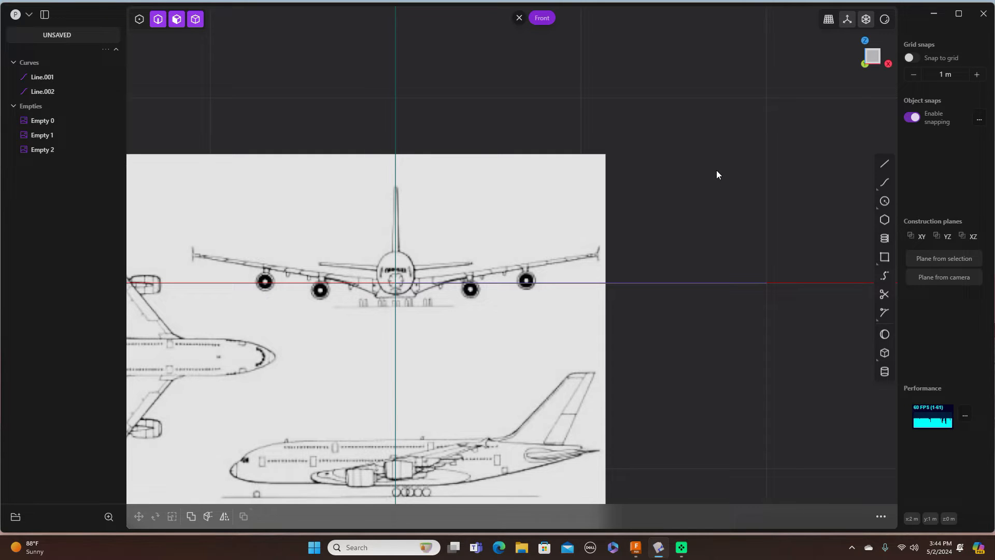
Step: Cycle Right, Top, Front and Right views, then frame the side-view fuselage
{"action": "key", "text": "3"}
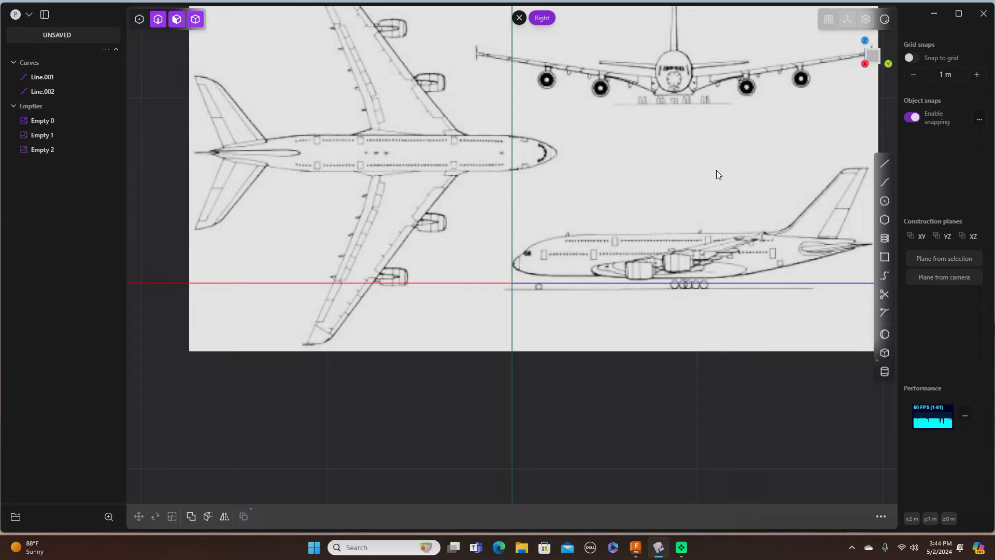
{"action": "key", "text": "7"}
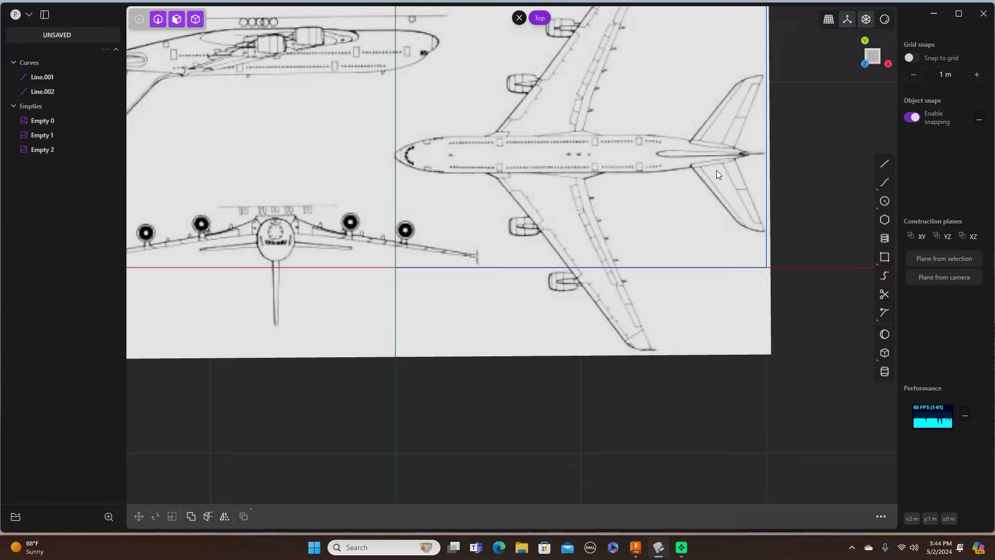
{"action": "key", "text": "1"}
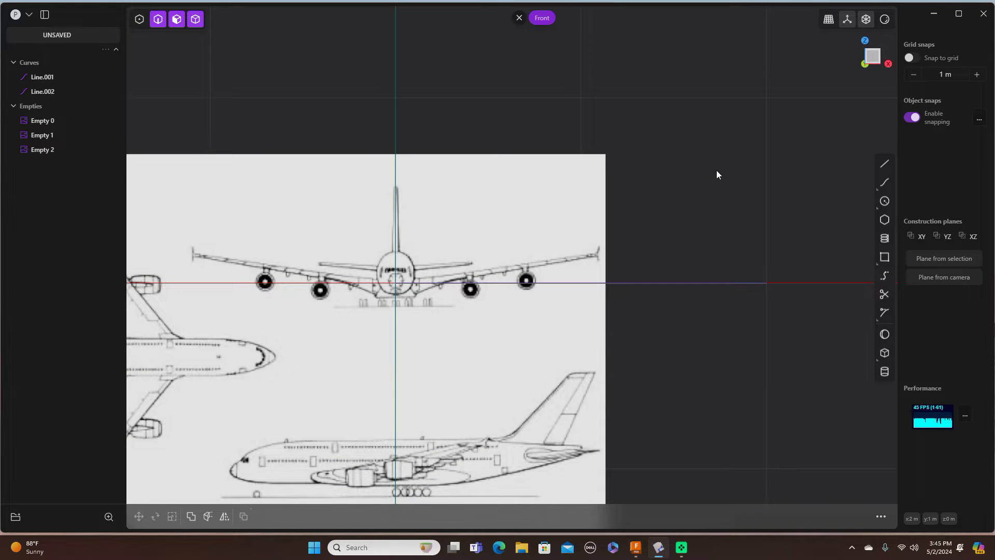
{"action": "key", "text": "3"}
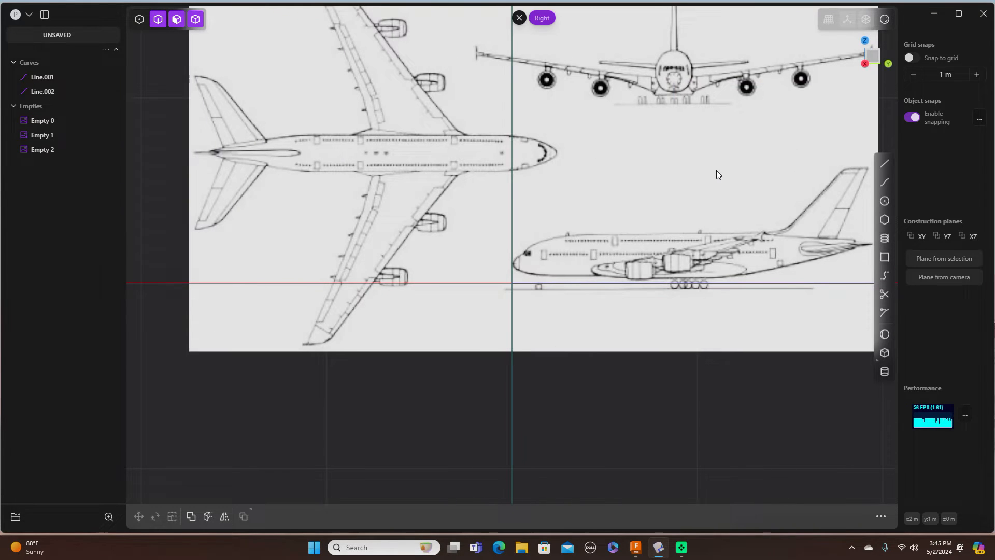
{"action": "scroll", "coordinate": [650, 185], "scroll_direction": "down", "scroll_amount": 1}
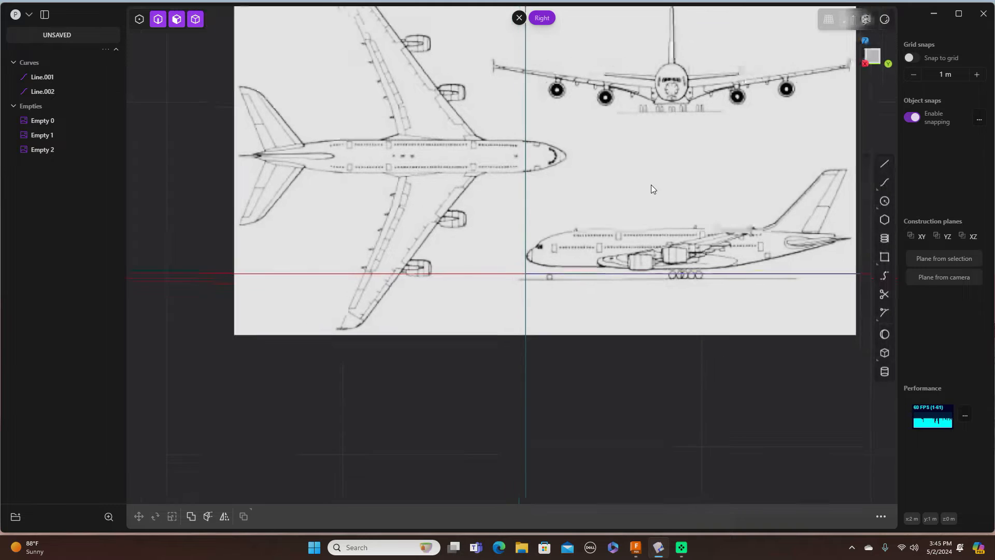
{"action": "scroll", "coordinate": [651, 185], "scroll_direction": "up", "scroll_amount": 3}
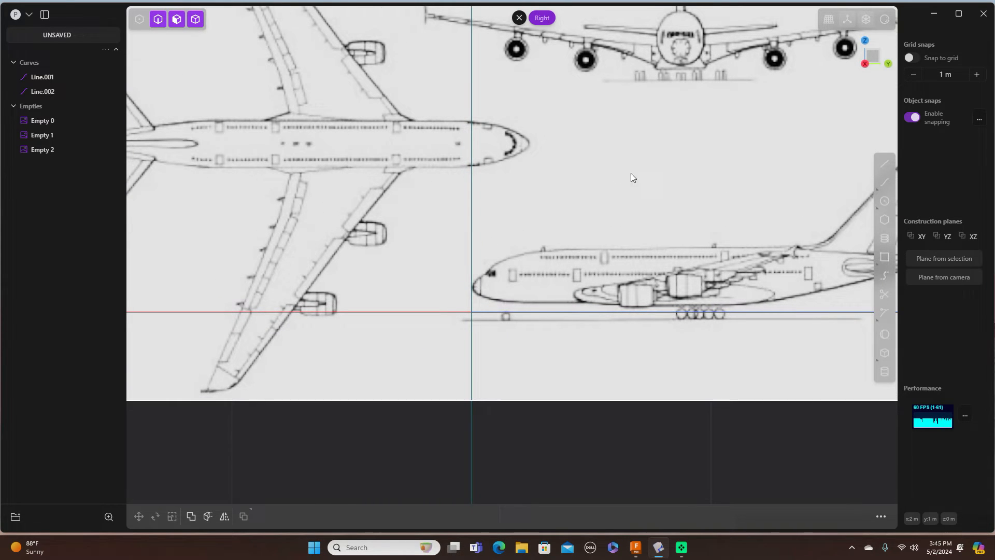
{"action": "middle_click_drag", "start_coordinate": [685, 171], "coordinate": [608, 172], "text": "shift"}
{"action": "scroll", "coordinate": [609, 172], "scroll_direction": "up", "scroll_amount": 1}
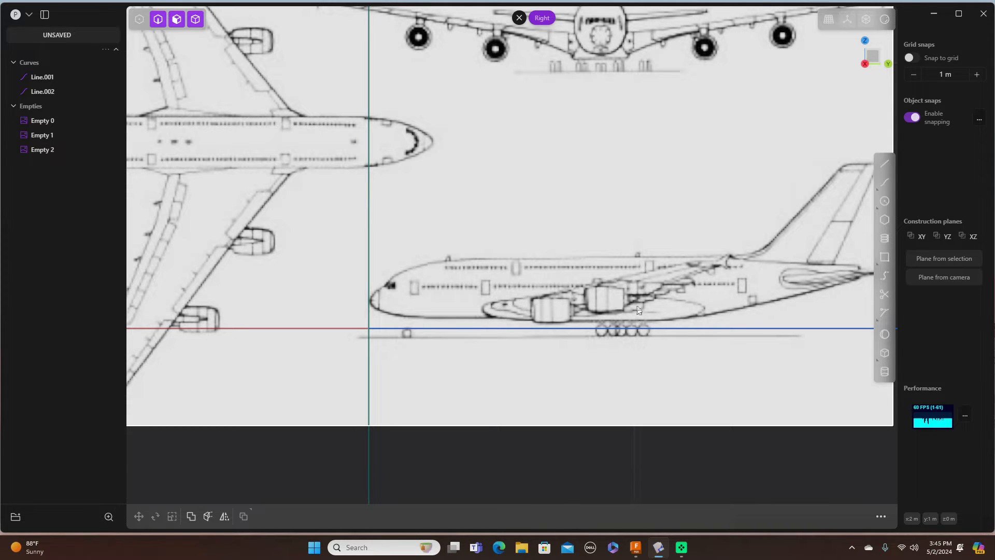
Step: Draw Line.003, about 0.55 m, from the wing root to past the rear engine
{"action": "left_click", "coordinate": [885, 165]}
{"action": "scroll", "coordinate": [533, 310], "scroll_direction": "down", "scroll_amount": 2}
{"action": "scroll", "coordinate": [533, 307], "scroll_direction": "up", "scroll_amount": 5}
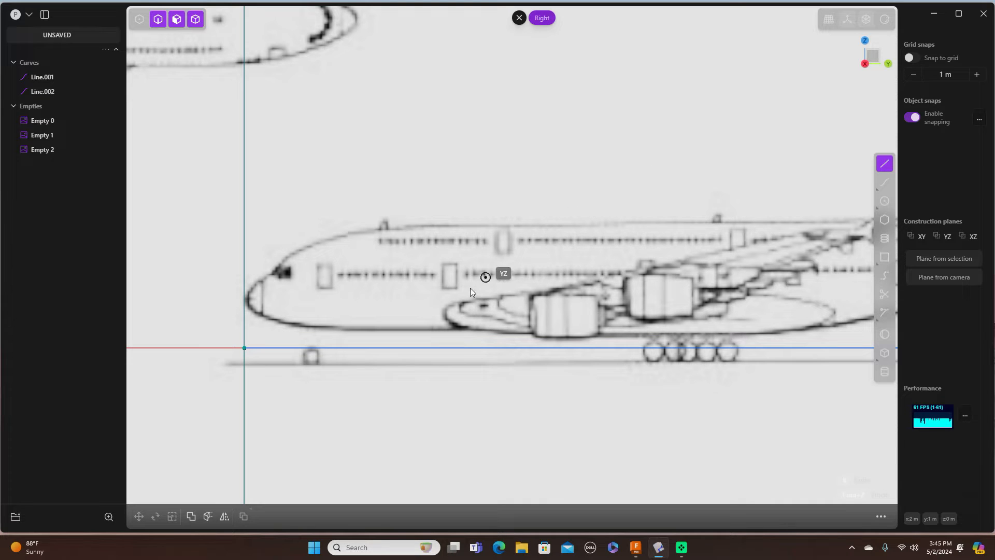
{"action": "left_click", "coordinate": [463, 303]}
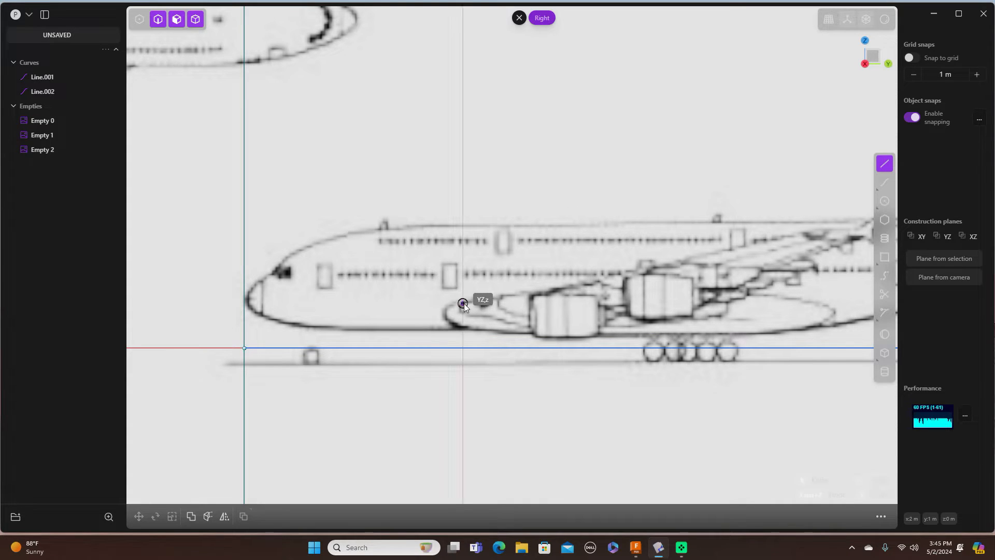
{"action": "left_click", "coordinate": [720, 304]}
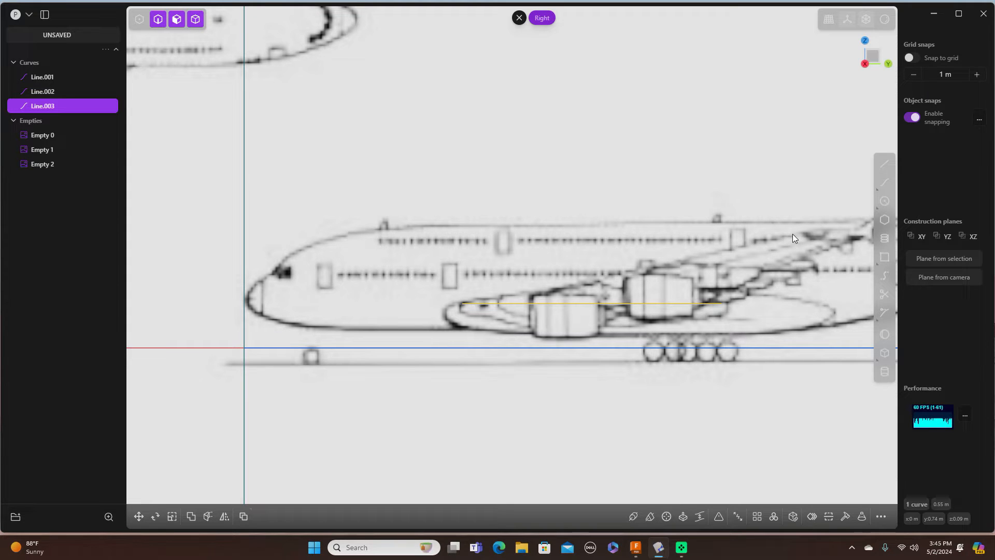
Step: Frame the whole top-view image, compare it with the Right view, then select Empty 0
{"action": "key", "text": "KP_7"}
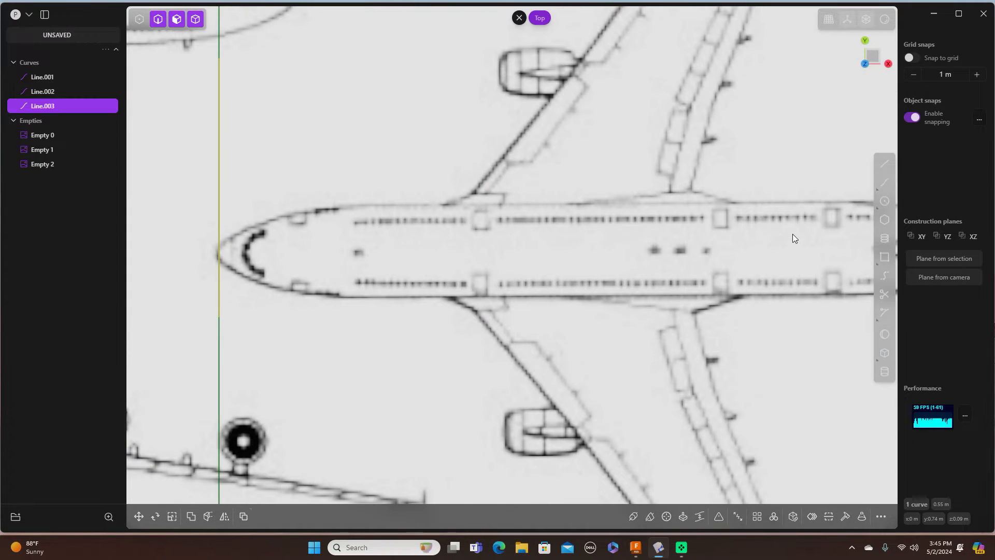
{"action": "scroll", "coordinate": [791, 234], "scroll_direction": "down", "scroll_amount": 4}
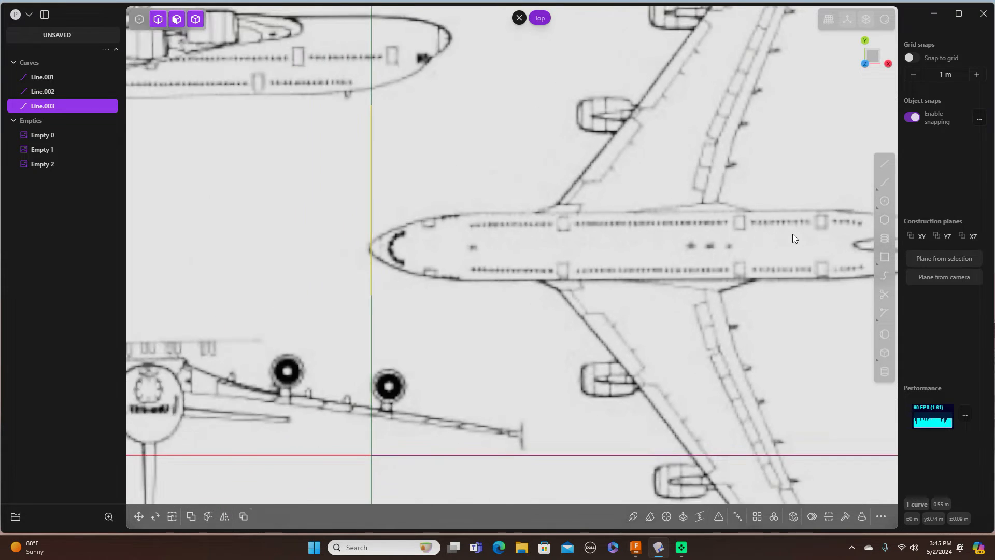
{"action": "scroll", "coordinate": [792, 235], "scroll_direction": "down", "scroll_amount": 1}
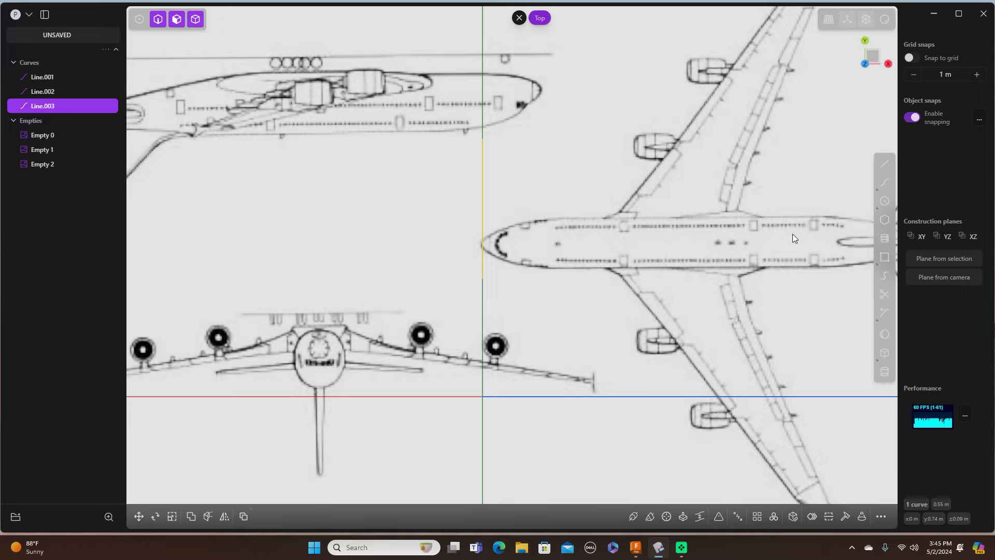
{"action": "scroll", "coordinate": [793, 238], "scroll_direction": "down", "scroll_amount": 1}
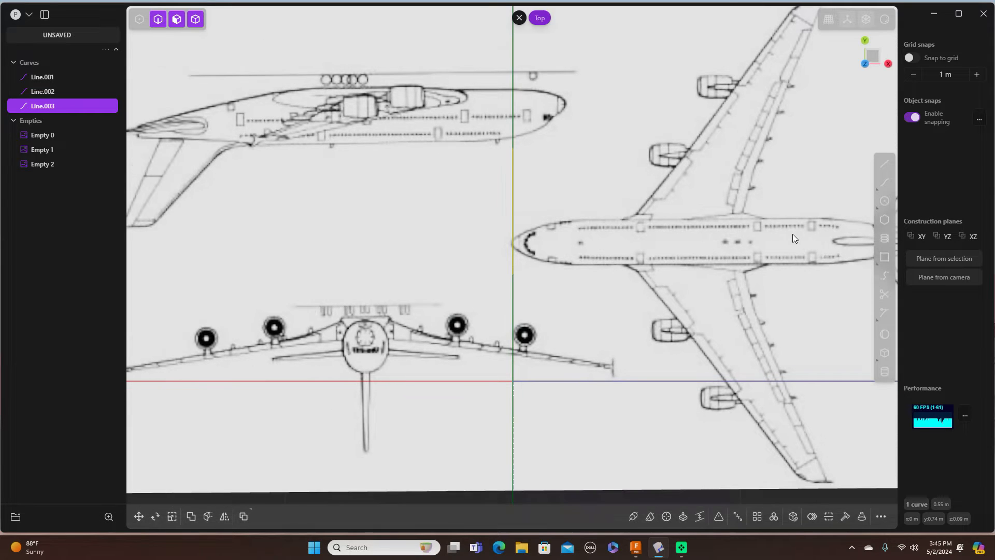
{"action": "scroll", "coordinate": [792, 234], "scroll_direction": "down", "scroll_amount": 2}
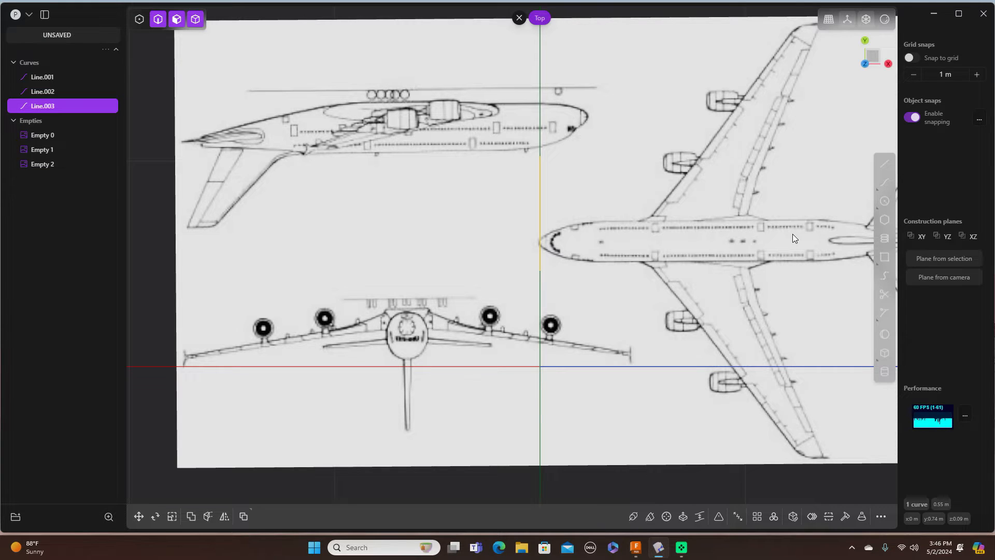
{"action": "scroll", "coordinate": [791, 234], "scroll_direction": "down", "scroll_amount": 1}
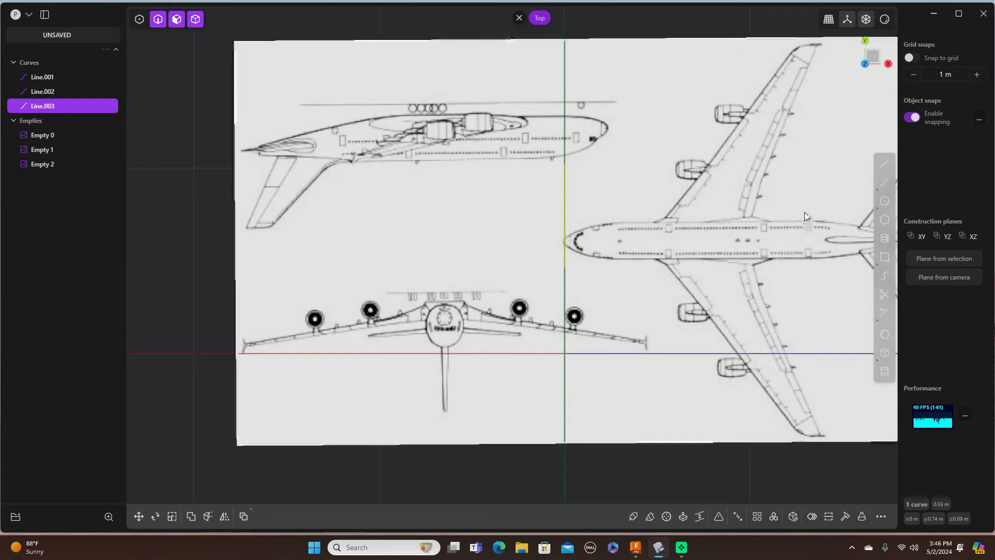
{"action": "middle_click_drag", "start_coordinate": [805, 216], "coordinate": [656, 237], "text": "shift"}
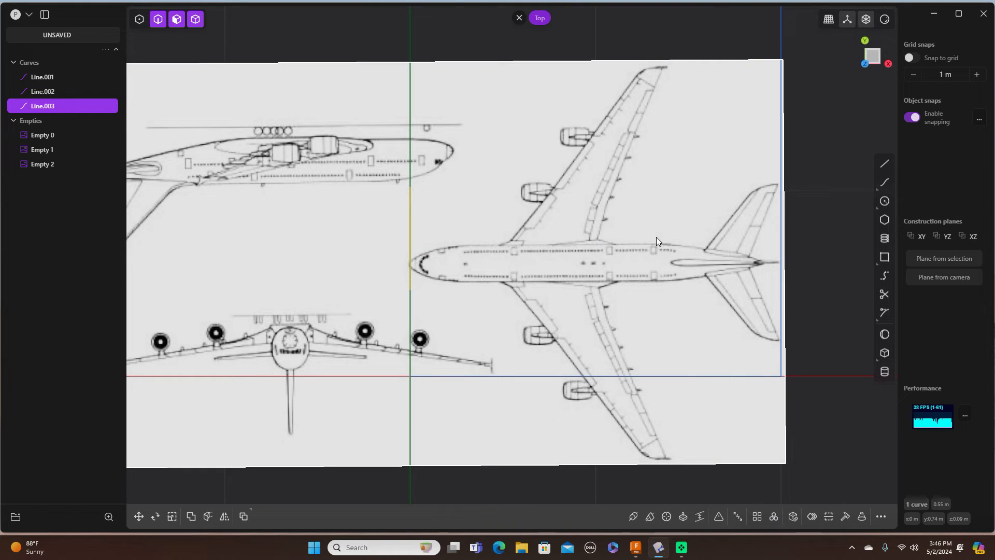
{"action": "key", "text": "KP_3"}
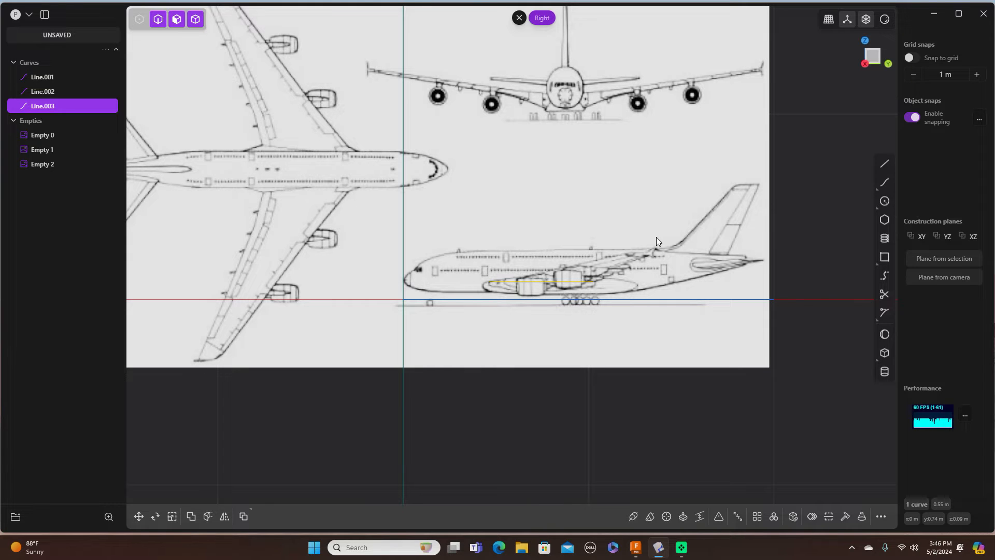
{"action": "key", "text": "KP_7"}
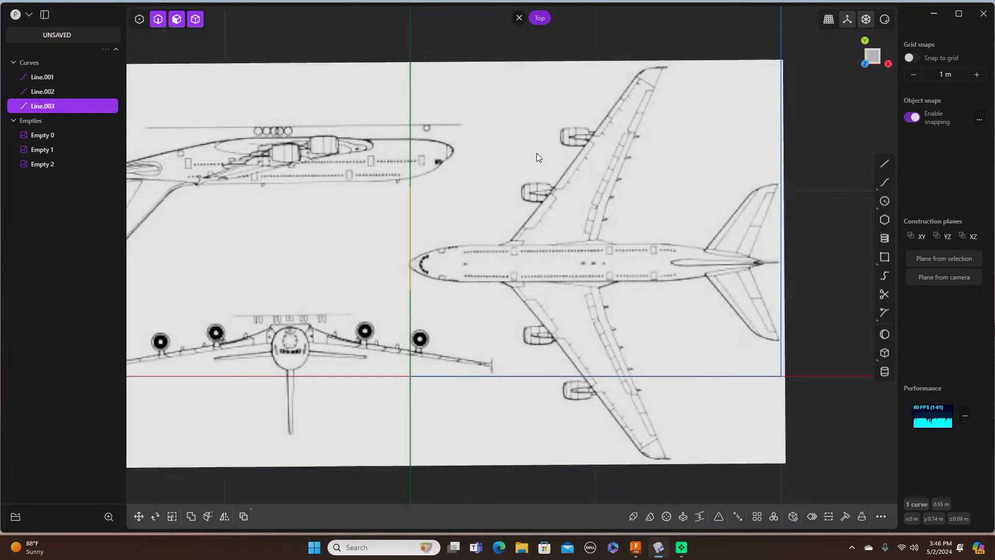
{"action": "left_click", "coordinate": [598, 129]}
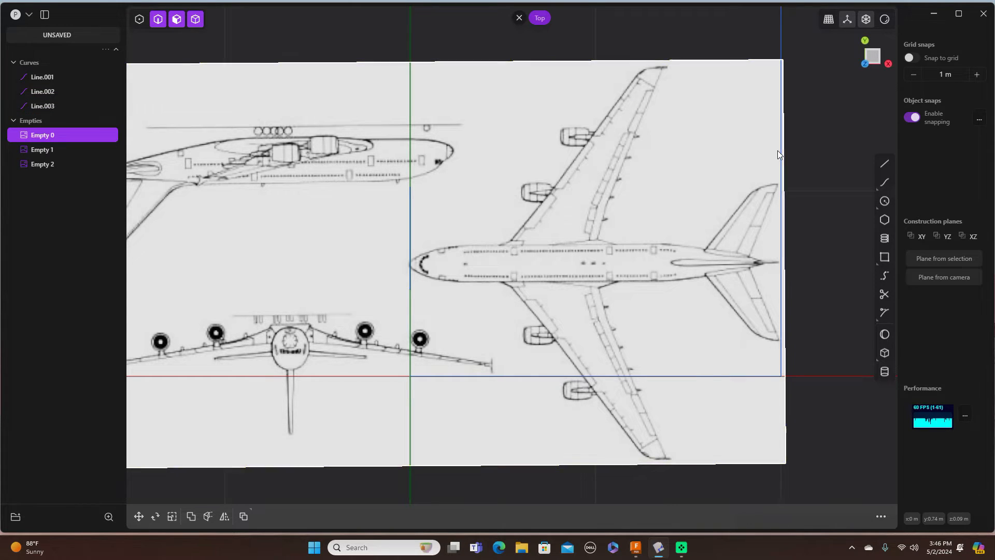
Step: Rotate Empty 0 about 89.25° around Z, discarding an initial mistaken tilt
{"action": "key", "text": "r"}
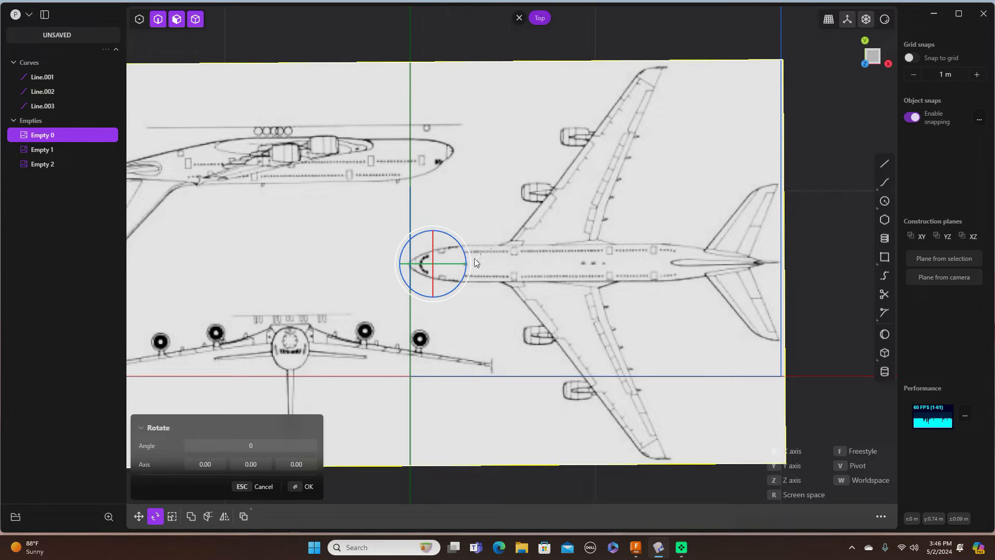
{"action": "left_click_drag", "start_coordinate": [471, 262], "coordinate": [451, 260]}
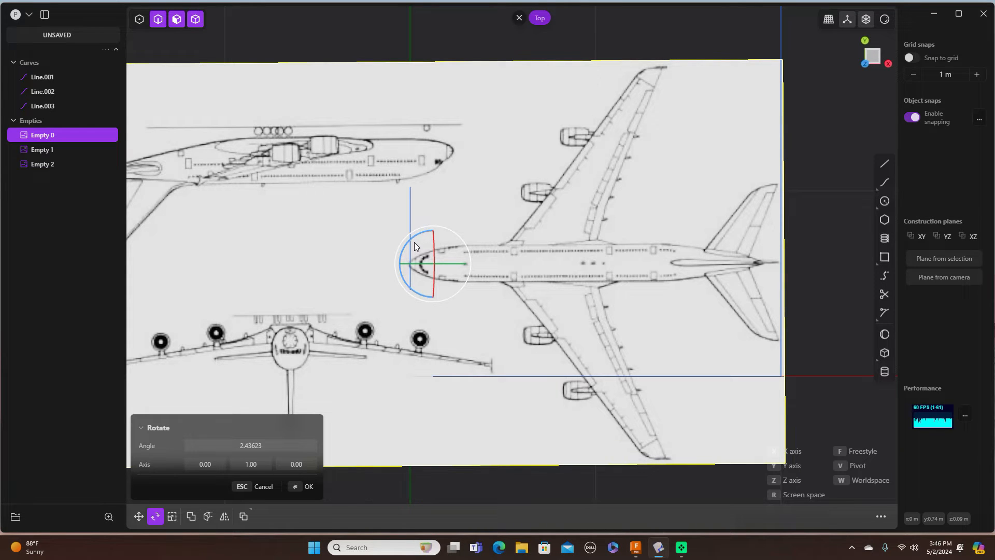
{"action": "key", "text": "Return"}
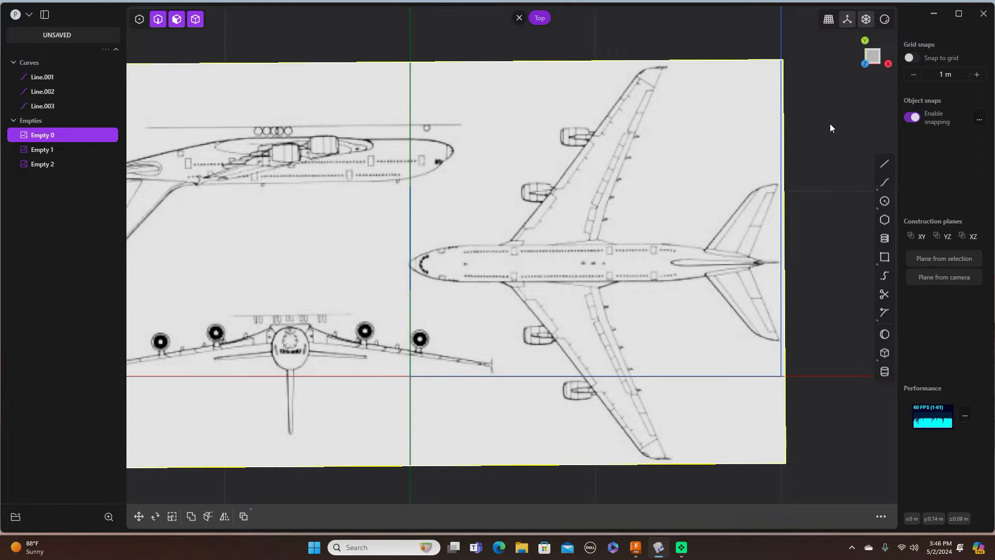
{"action": "key", "text": "r"}
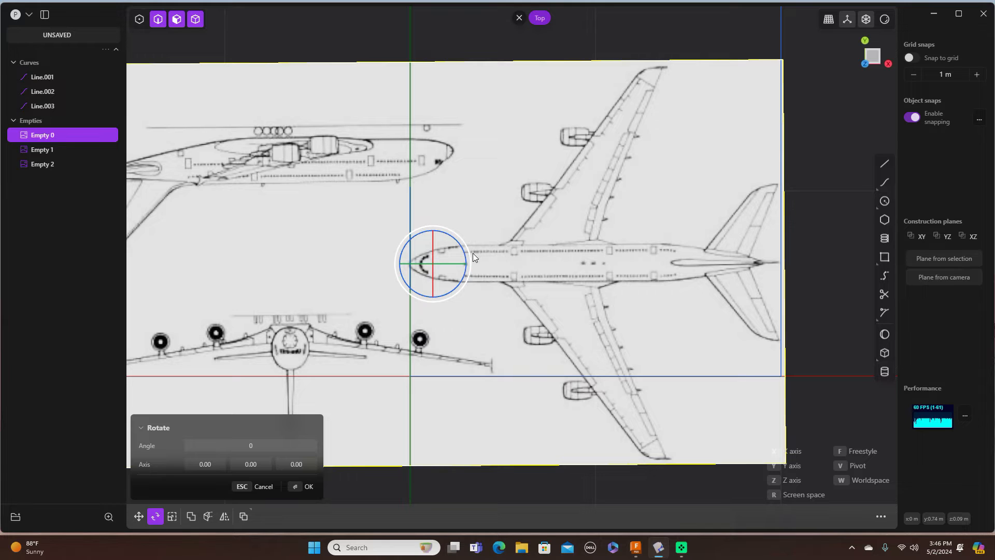
{"action": "left_click_drag", "start_coordinate": [470, 257], "coordinate": [412, 216]}
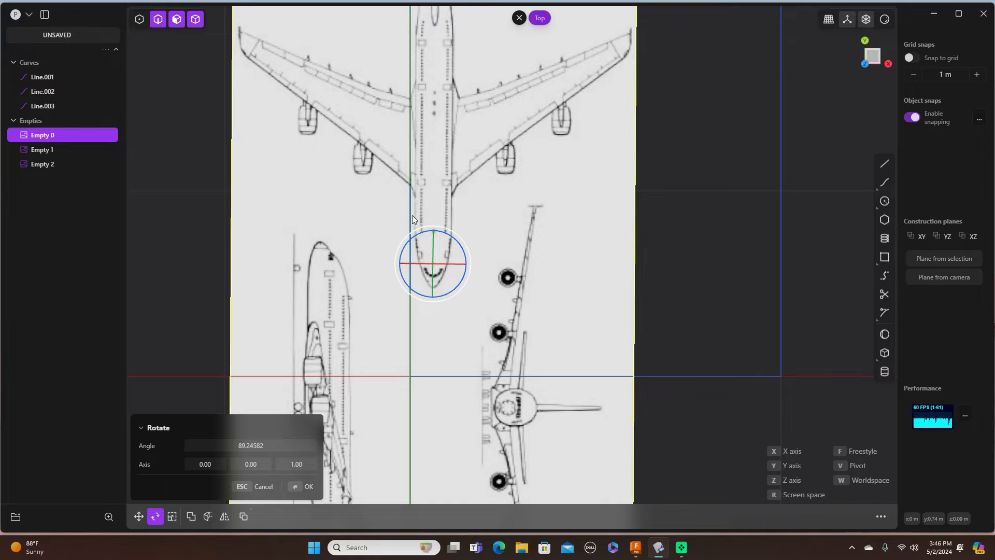
{"action": "key", "text": "g"}
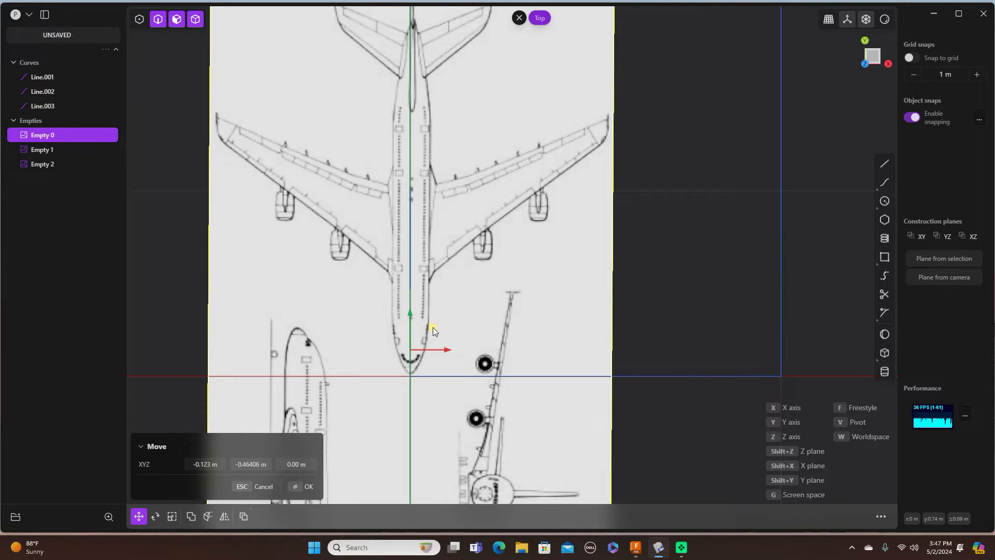
Step: Place Empty 0 at -0.123 m X, -0.47524 m Y and deselect it
{"action": "left_click", "coordinate": [433, 330]}
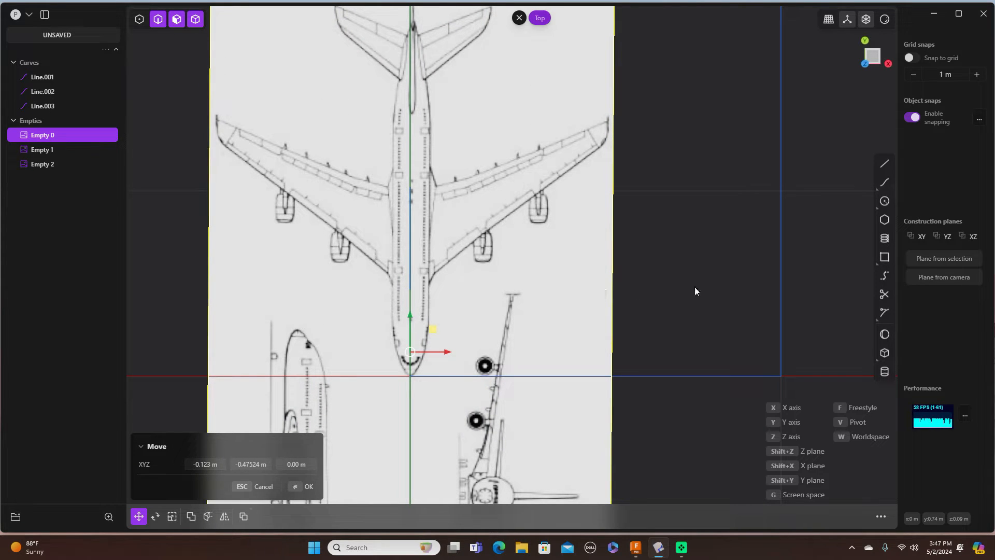
{"action": "left_click", "coordinate": [701, 238]}
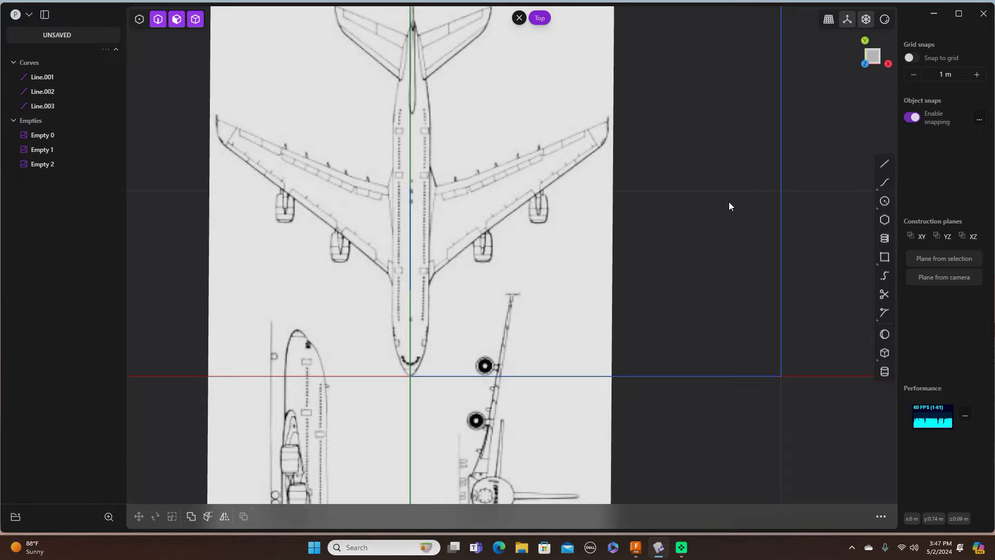
{"action": "key", "text": "3"}
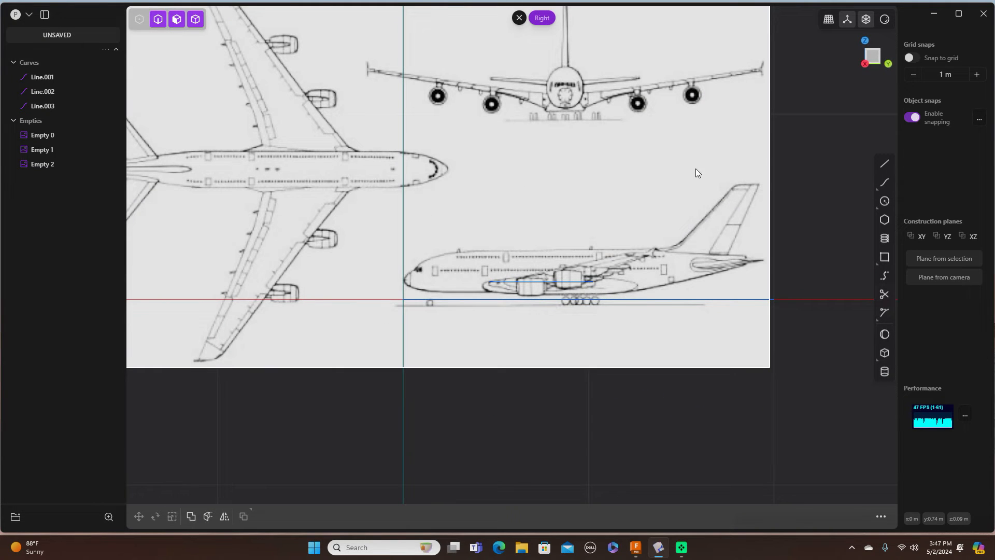
Step: Move Line.003 0.09505 m along X, positioning it in Top view and confirming in Right view
{"action": "left_click", "coordinate": [545, 282]}
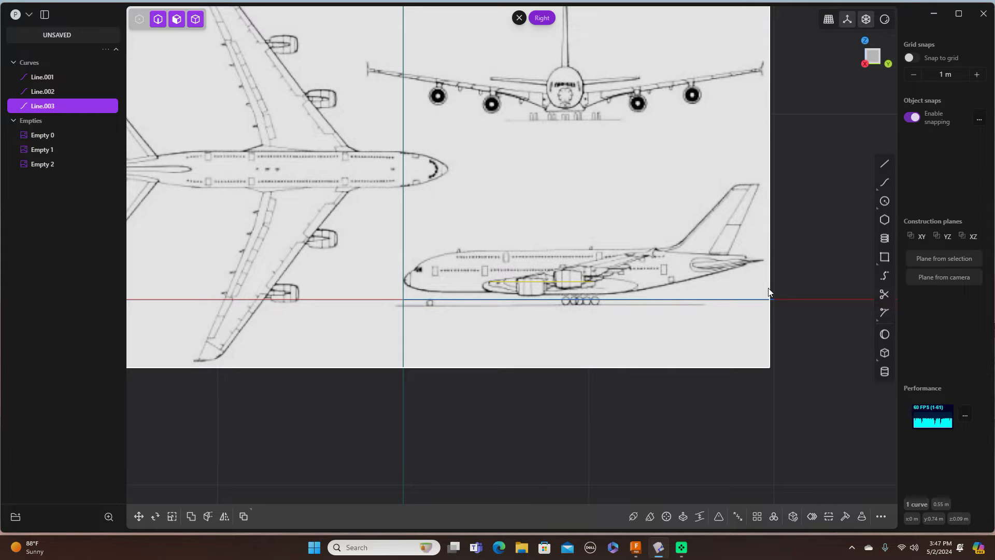
{"action": "key", "text": "g"}
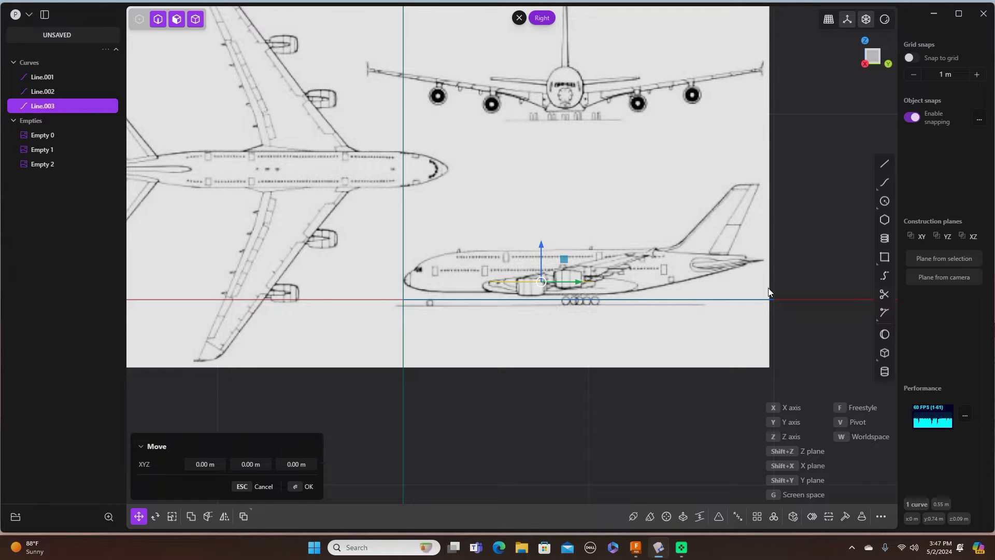
{"action": "key", "text": "KP_7"}
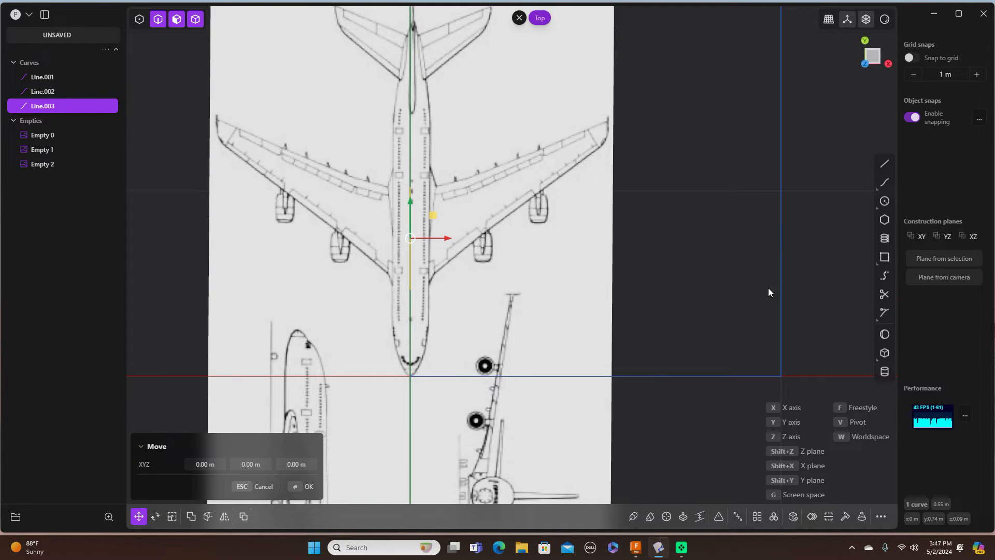
{"action": "left_click_drag", "start_coordinate": [446, 237], "coordinate": [465, 238]}
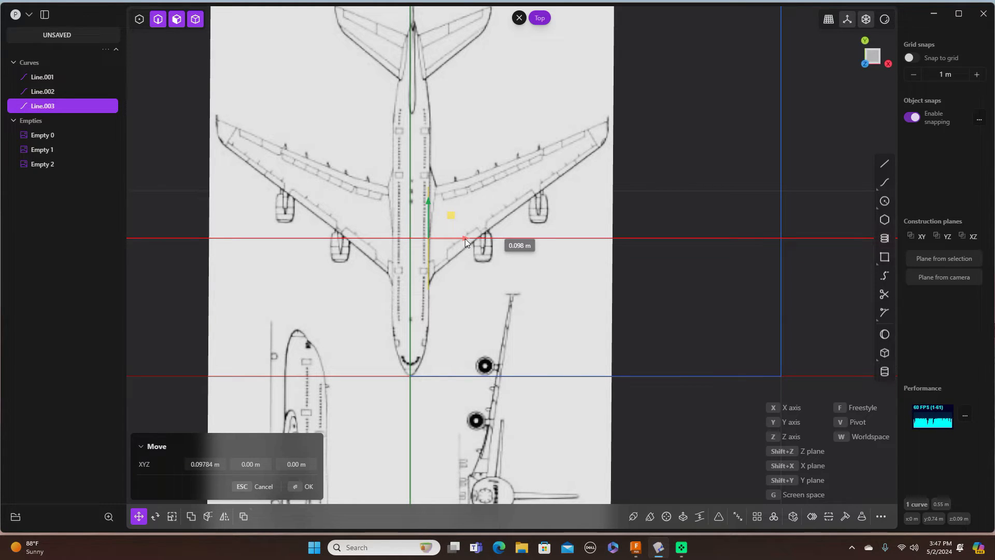
{"action": "left_click_drag", "start_coordinate": [465, 238], "coordinate": [464, 239]}
{"action": "left_click_drag", "start_coordinate": [464, 238], "coordinate": [465, 238]}
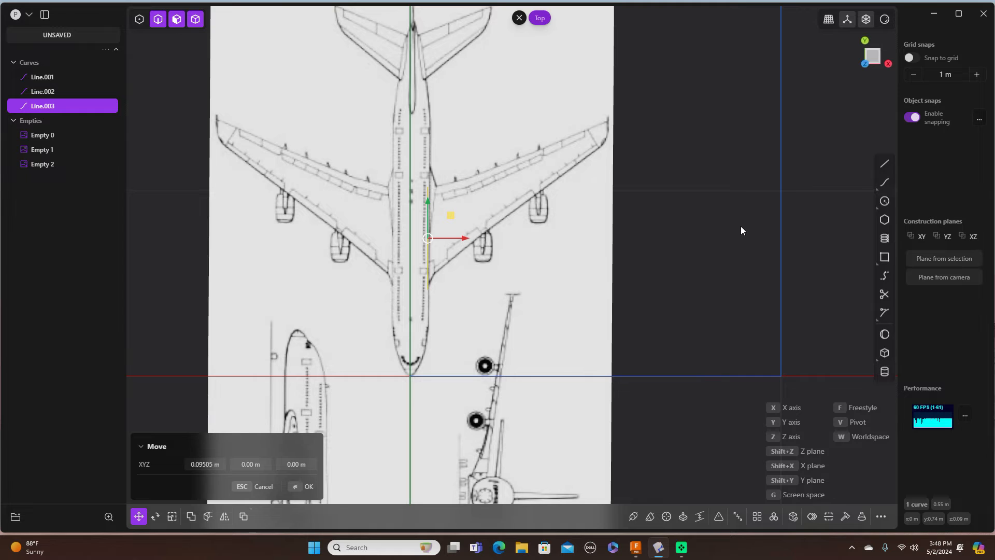
{"action": "key", "text": "KP_3"}
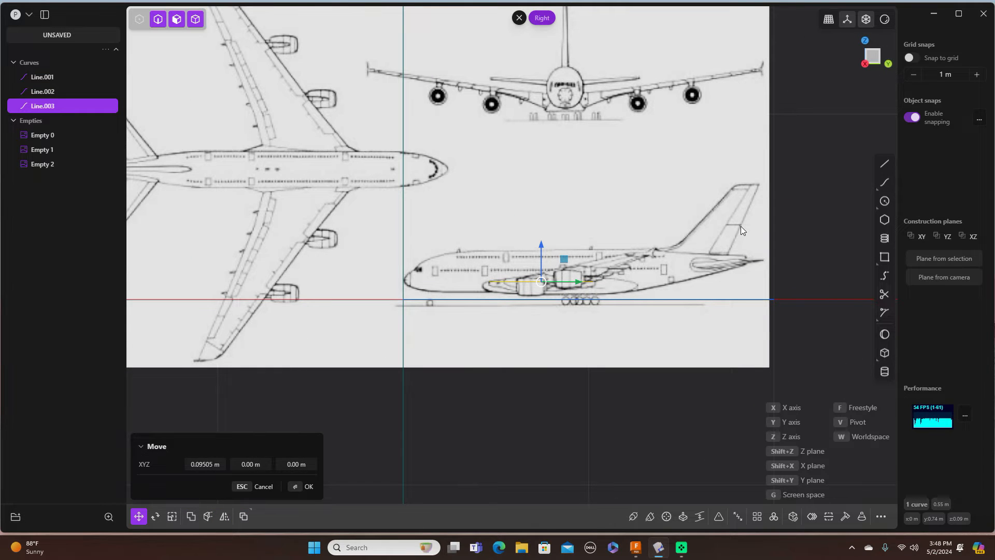
{"action": "scroll", "coordinate": [690, 224], "scroll_direction": "down", "scroll_amount": 2}
{"action": "scroll", "coordinate": [691, 225], "scroll_direction": "up", "scroll_amount": 4}
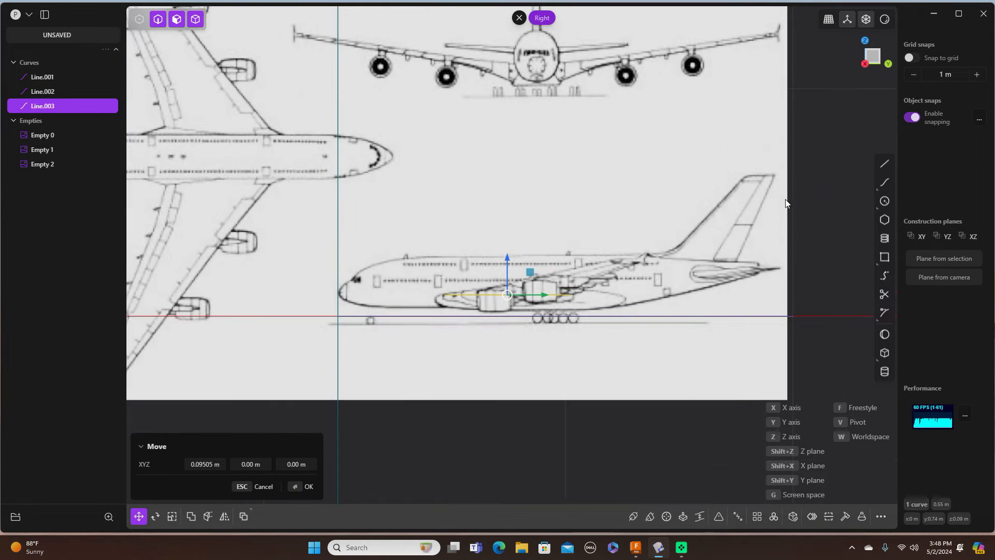
{"action": "left_click", "coordinate": [818, 189]}
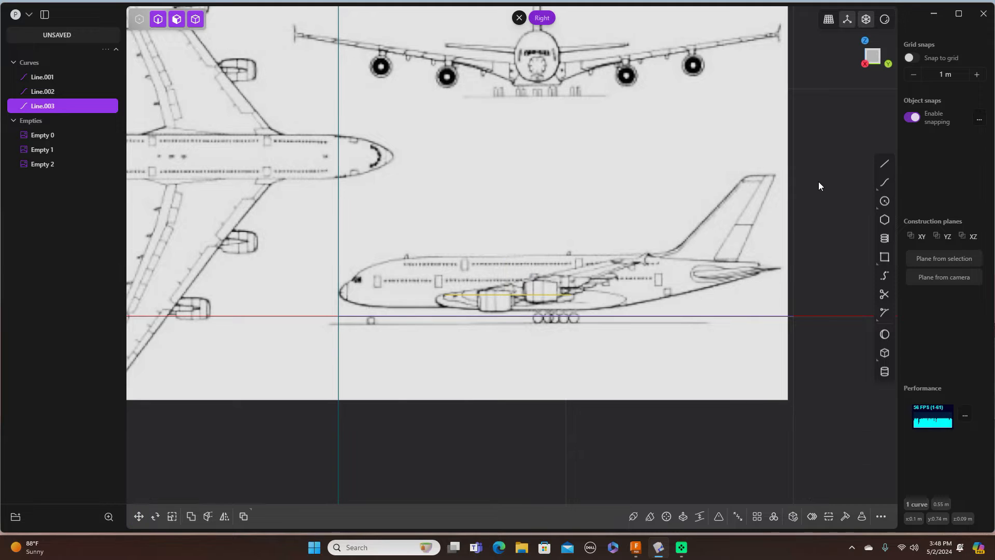
{"action": "scroll", "coordinate": [811, 181], "scroll_direction": "up", "scroll_amount": 1}
{"action": "scroll", "coordinate": [811, 180], "scroll_direction": "up", "scroll_amount": 1}
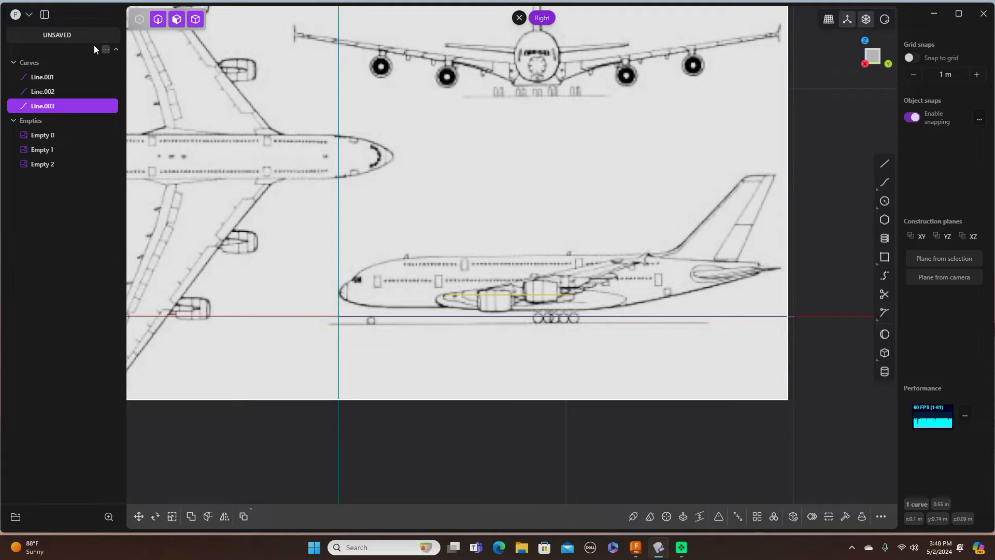
Step: Import the PgxhA airfoil image from the Desktop as reference image Empty 3
{"action": "left_click", "coordinate": [32, 15]}
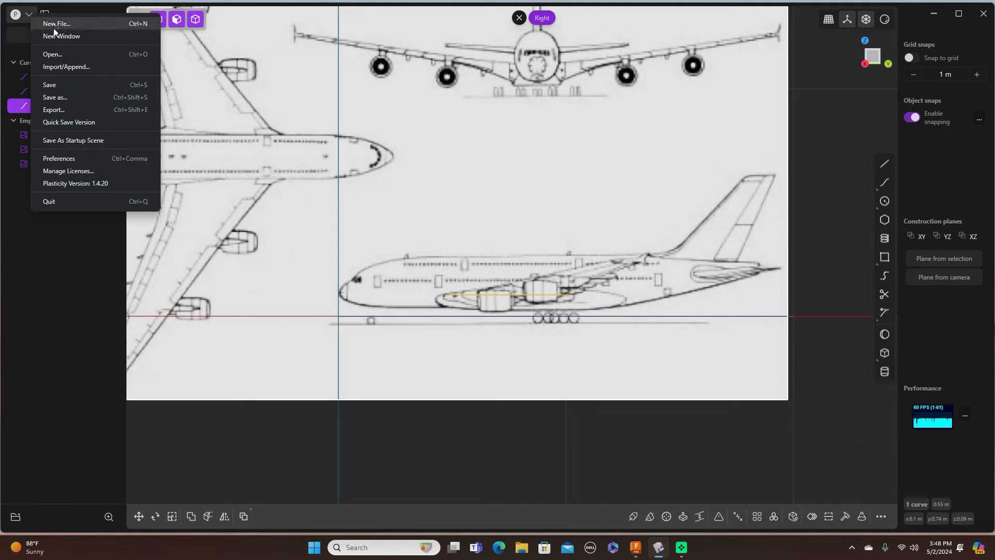
{"action": "left_click", "coordinate": [62, 67]}
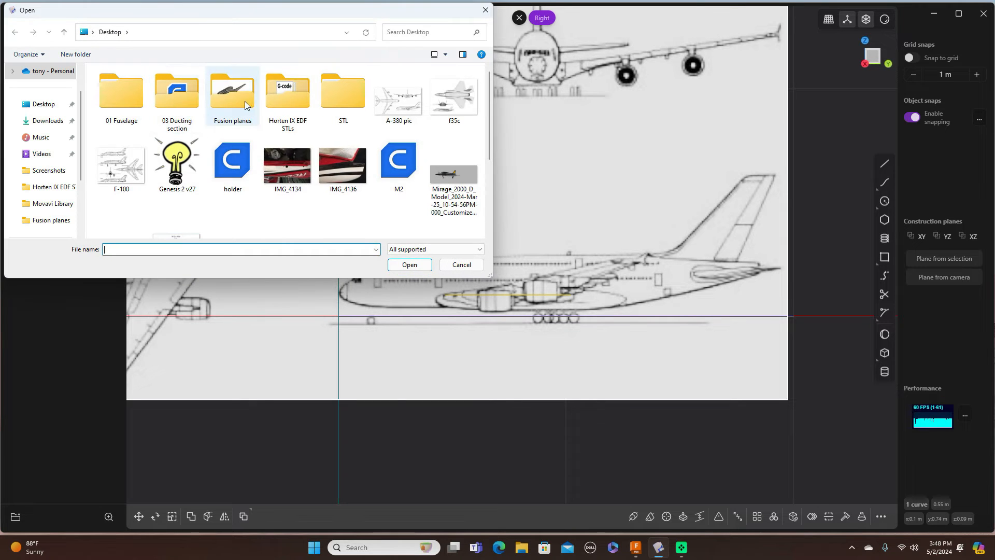
{"action": "scroll", "coordinate": [358, 156], "scroll_direction": "down", "scroll_amount": 3}
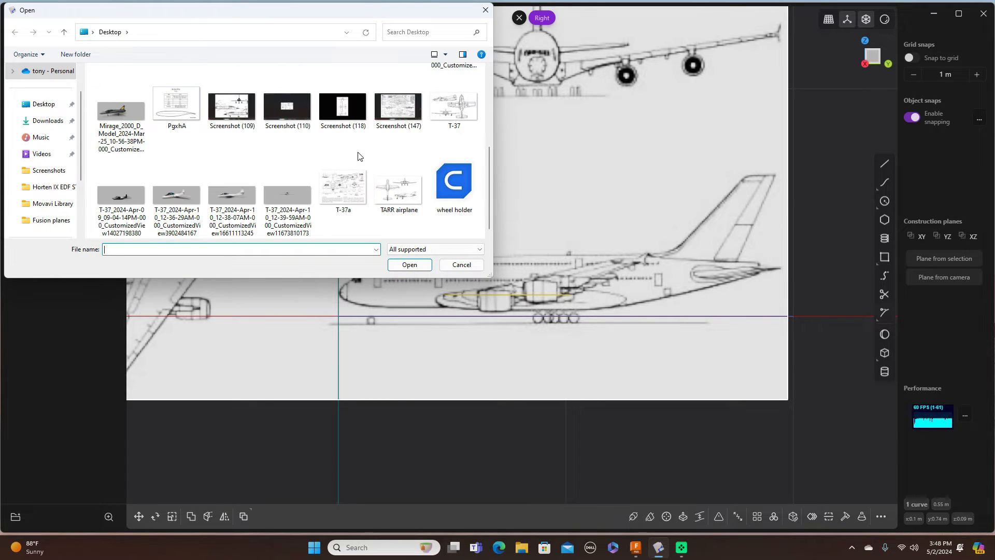
{"action": "left_click", "coordinate": [179, 110]}
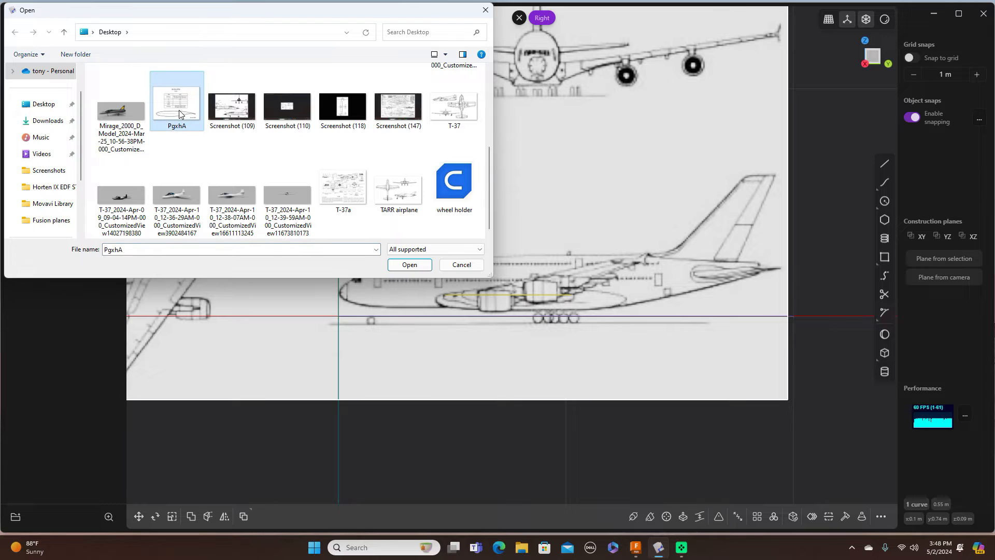
{"action": "left_click", "coordinate": [410, 264]}
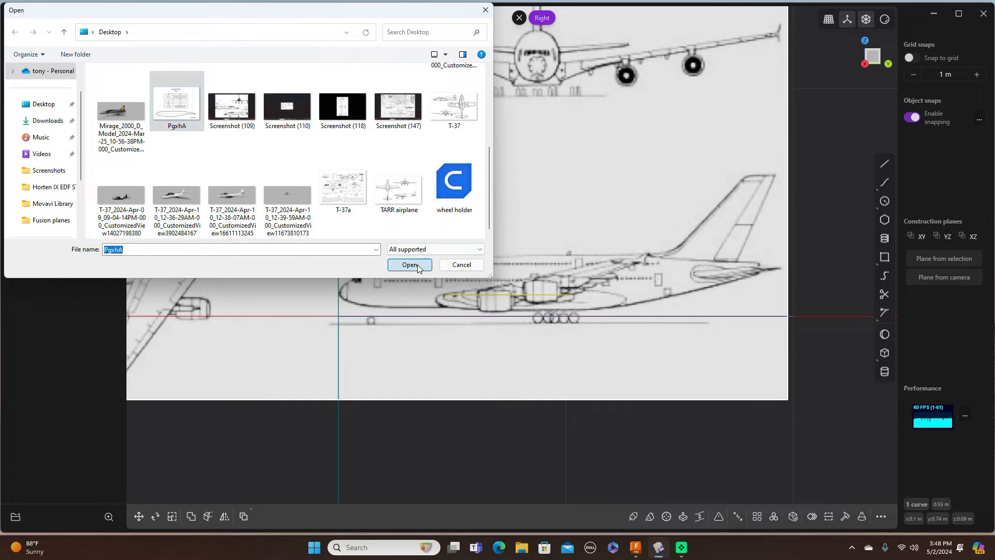
{"action": "scroll", "coordinate": [553, 245], "scroll_direction": "up", "scroll_amount": 3}
{"action": "scroll", "coordinate": [553, 244], "scroll_direction": "down", "scroll_amount": 3}
{"action": "scroll", "coordinate": [552, 243], "scroll_direction": "down", "scroll_amount": 3}
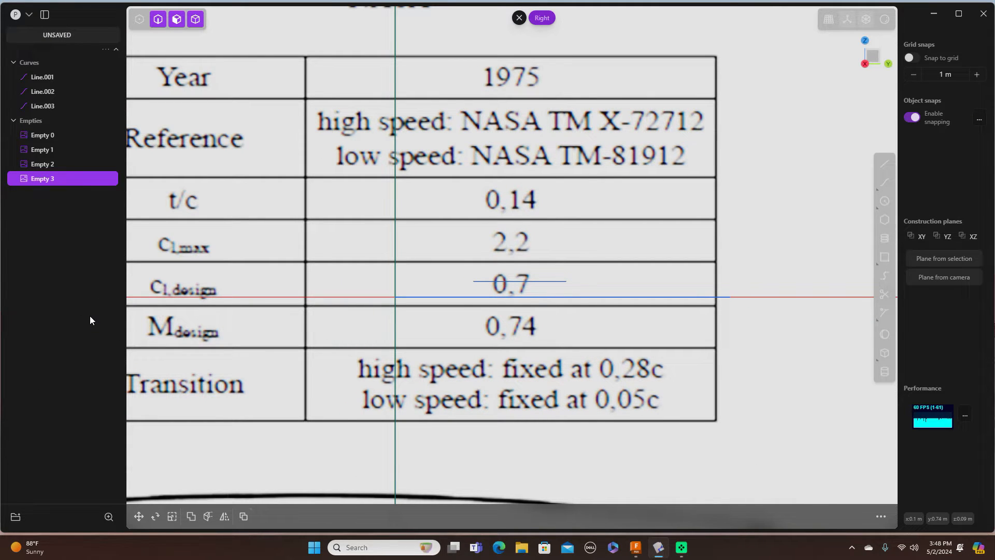
Step: Zoom out and pan the right view to reveal the whole SC(2)-0714 airfoil sheet
{"action": "left_click", "coordinate": [210, 267]}
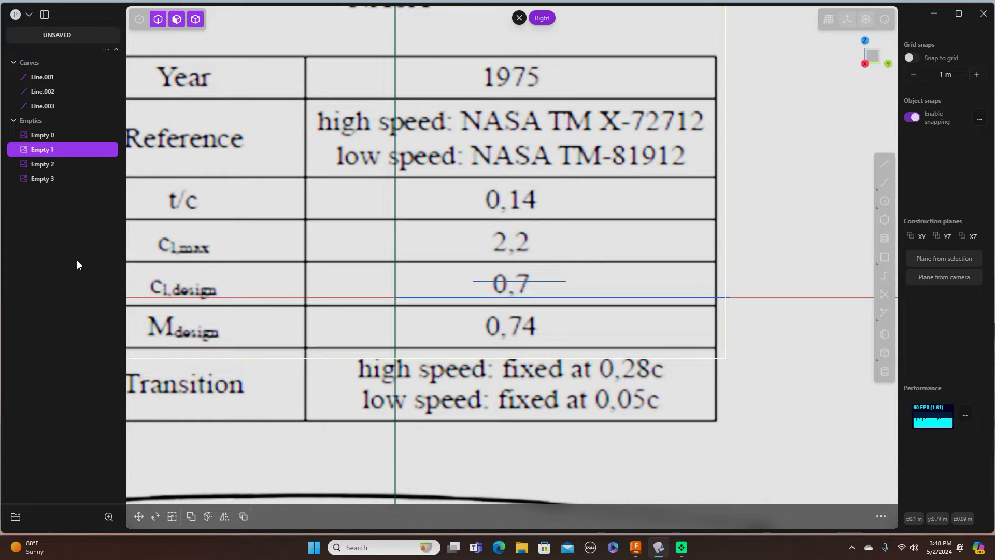
{"action": "scroll", "coordinate": [266, 293], "scroll_direction": "down", "scroll_amount": 4}
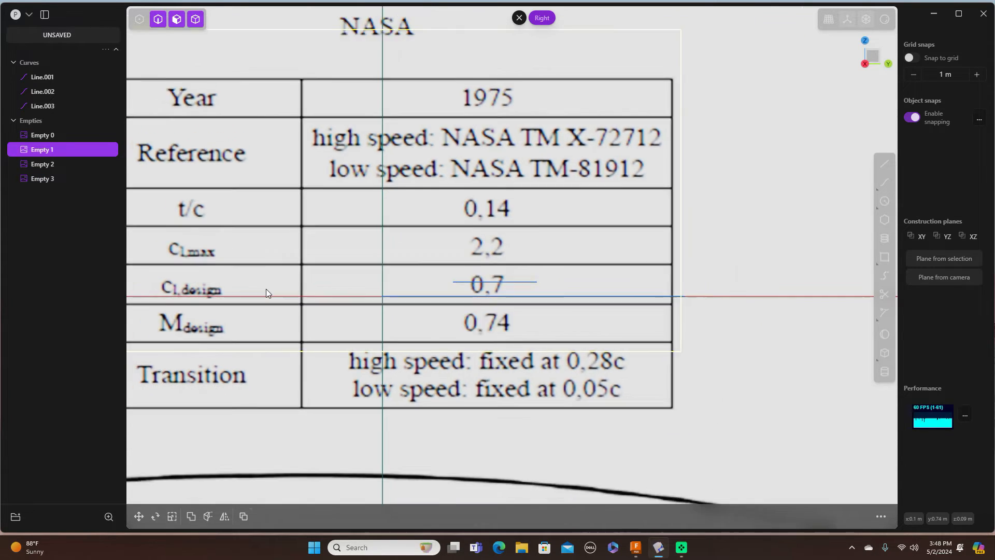
{"action": "scroll", "coordinate": [266, 289], "scroll_direction": "down", "scroll_amount": 4}
{"action": "right_click_drag", "start_coordinate": [269, 274], "coordinate": [415, 275]}
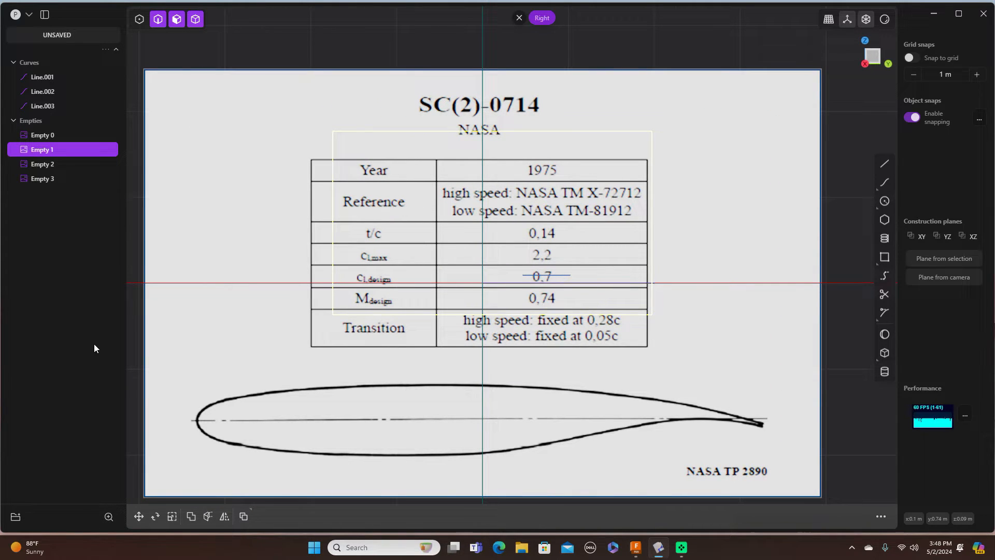
Step: Select the imported airfoil image Empty 3 and center it in the view
{"action": "left_click", "coordinate": [144, 323]}
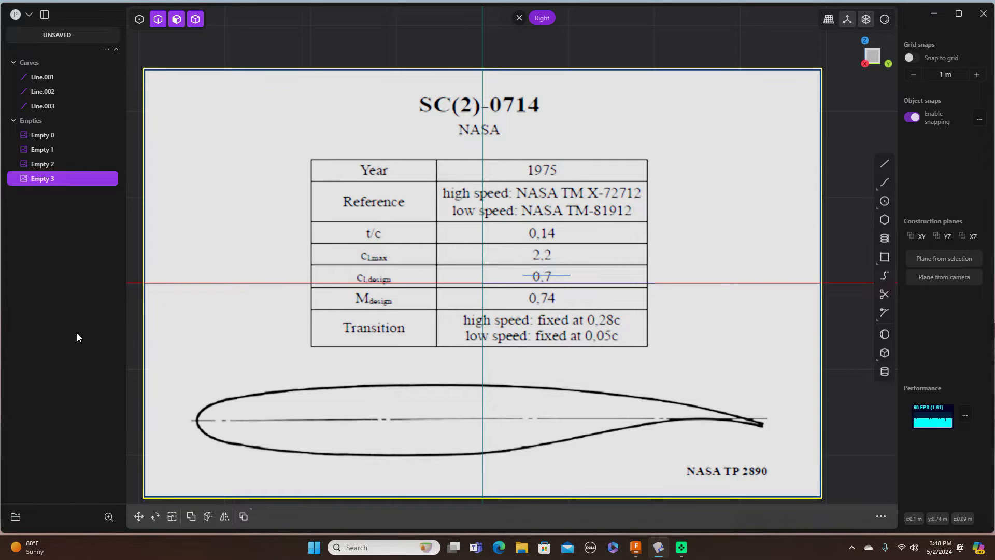
{"action": "scroll", "coordinate": [296, 323], "scroll_direction": "down", "scroll_amount": 2}
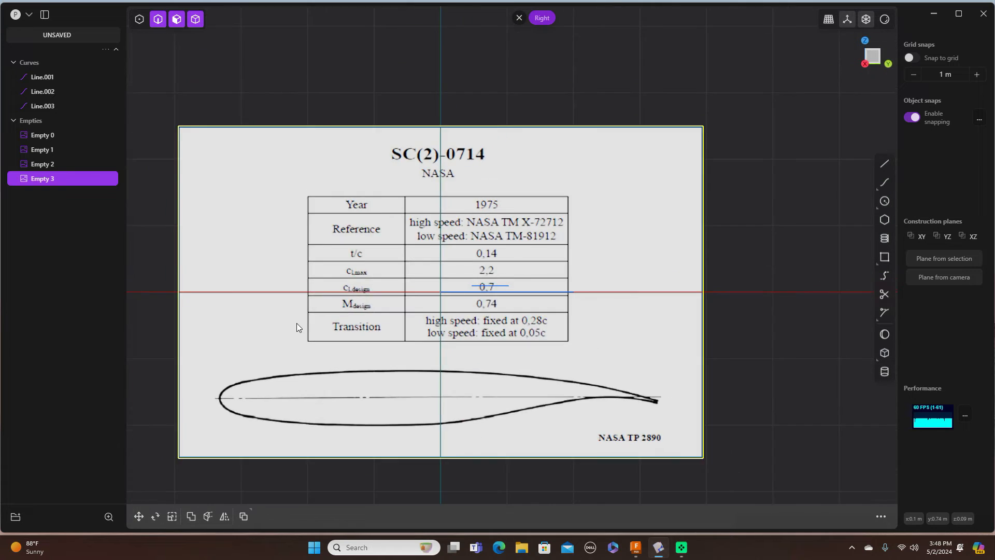
{"action": "scroll", "coordinate": [297, 323], "scroll_direction": "down", "scroll_amount": 5}
{"action": "middle_click_drag", "start_coordinate": [297, 322], "coordinate": [412, 297], "text": "shift"}
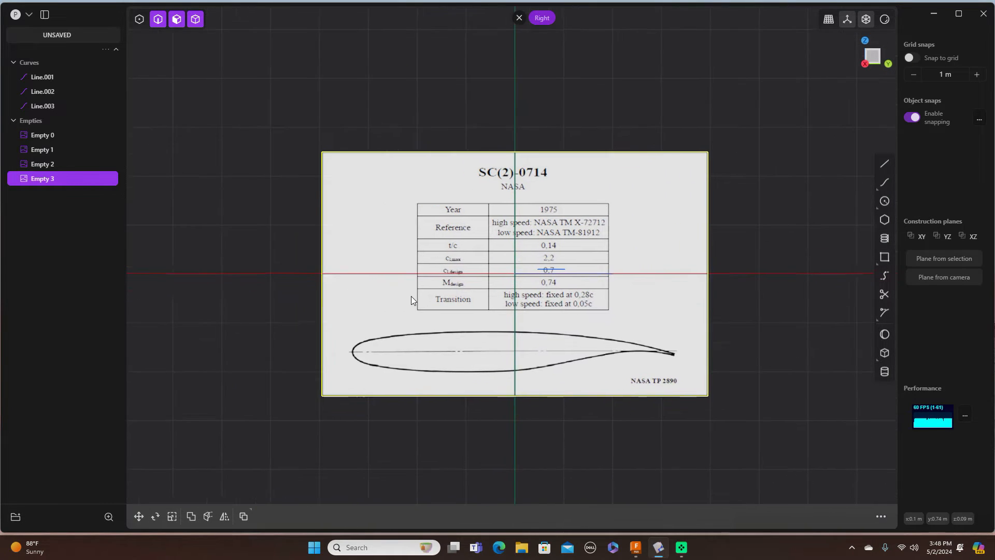
{"action": "scroll", "coordinate": [412, 298], "scroll_direction": "up", "scroll_amount": 2}
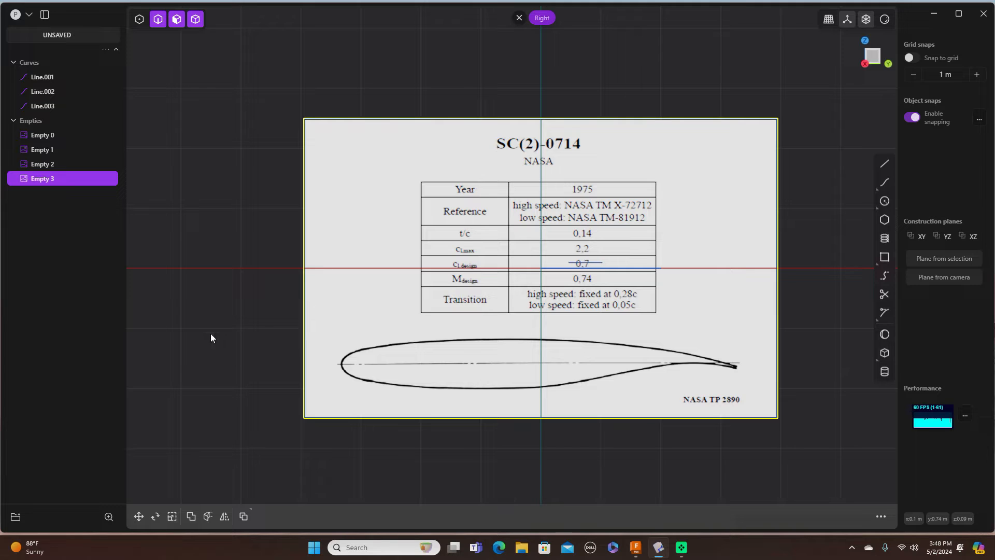
{"action": "key", "text": "s"}
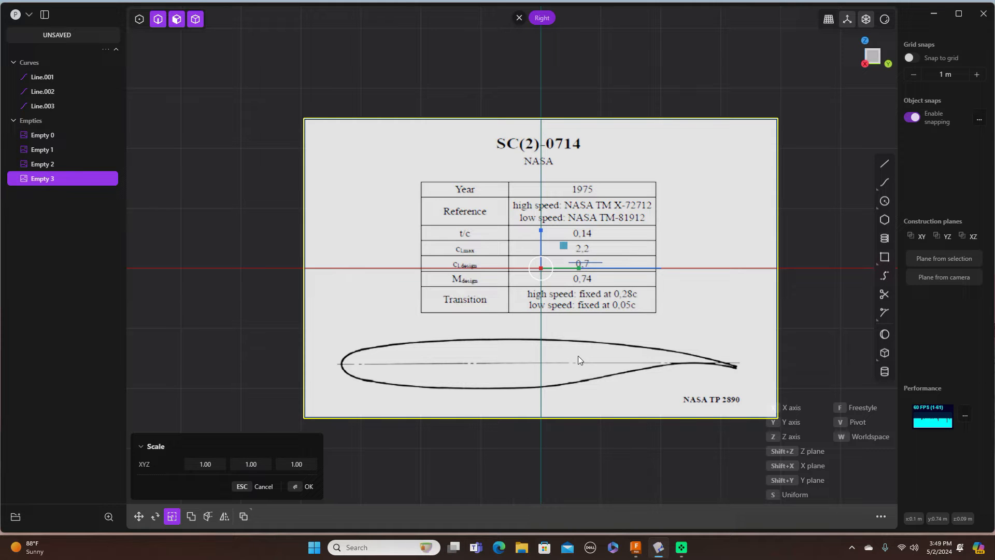
Step: Shrink the airfoil image Empty 3 to roughly half its size
{"action": "scroll", "coordinate": [623, 275], "scroll_direction": "up", "scroll_amount": 3}
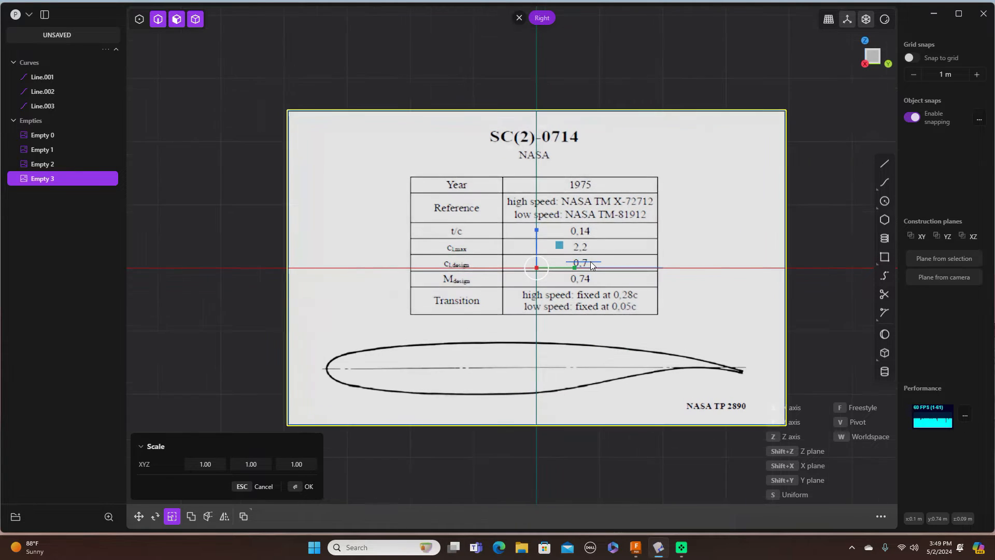
{"action": "scroll", "coordinate": [592, 274], "scroll_direction": "up", "scroll_amount": 1}
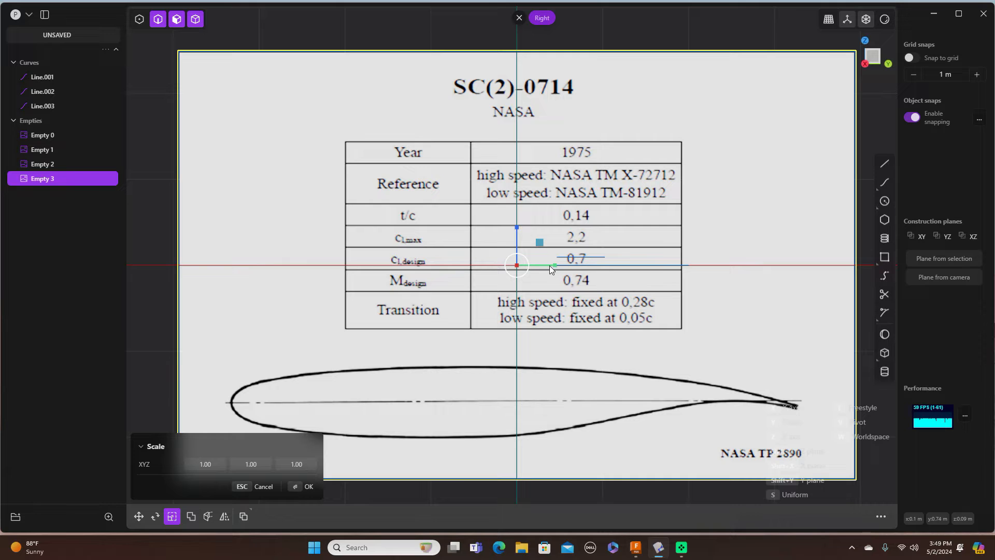
{"action": "left_click_drag", "start_coordinate": [539, 245], "coordinate": [525, 255]}
{"action": "scroll", "coordinate": [527, 254], "scroll_direction": "up", "scroll_amount": 5}
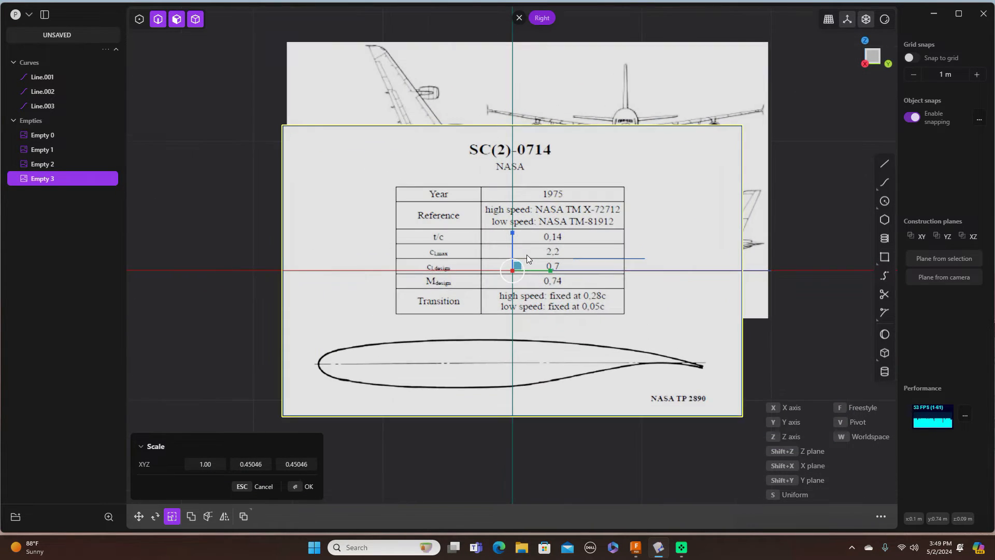
{"action": "scroll", "coordinate": [526, 254], "scroll_direction": "up", "scroll_amount": 4}
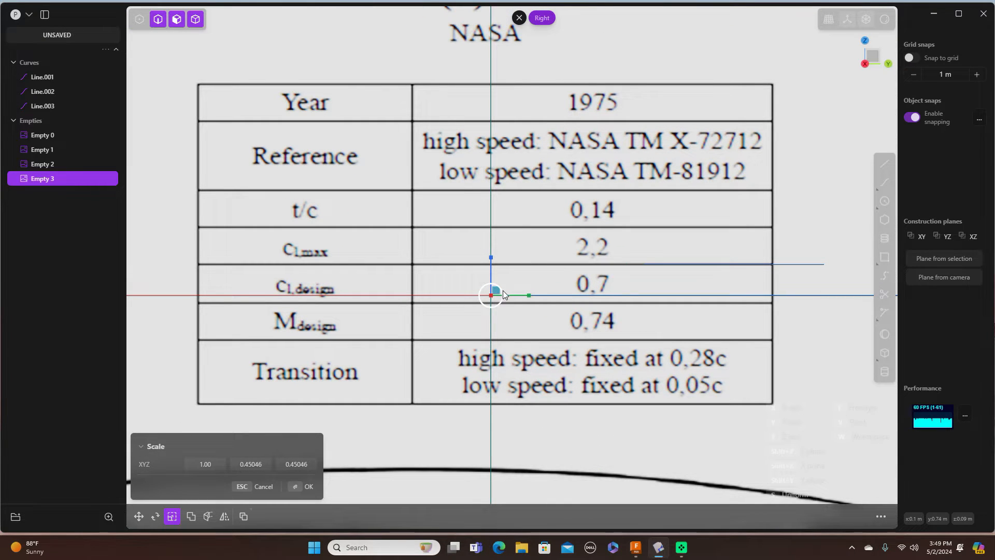
{"action": "left_click_drag", "start_coordinate": [501, 291], "coordinate": [496, 293]}
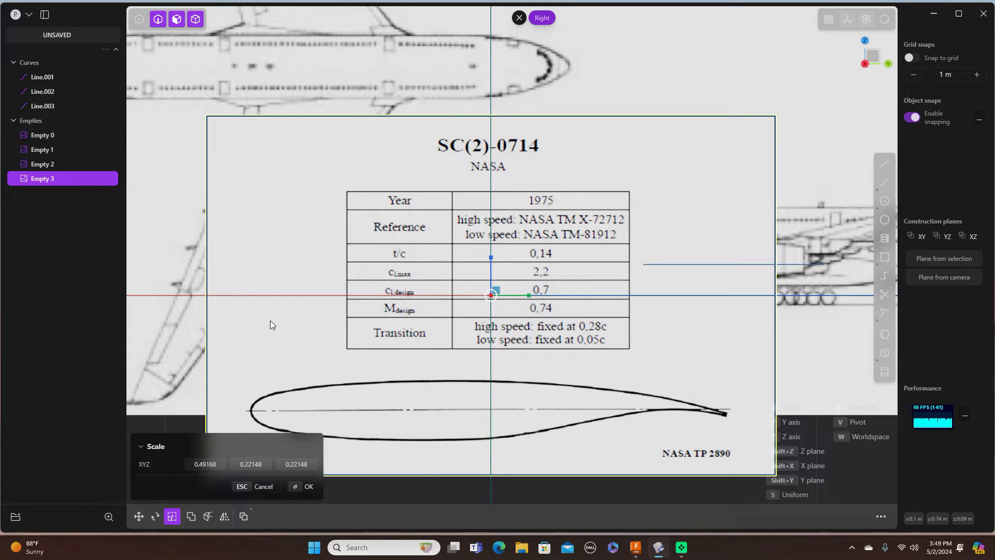
Step: Move the airfoil image up-right to about 0.776 m Y, 0.447 m Z, then shrink it to 0.44284
{"action": "key", "text": "g"}
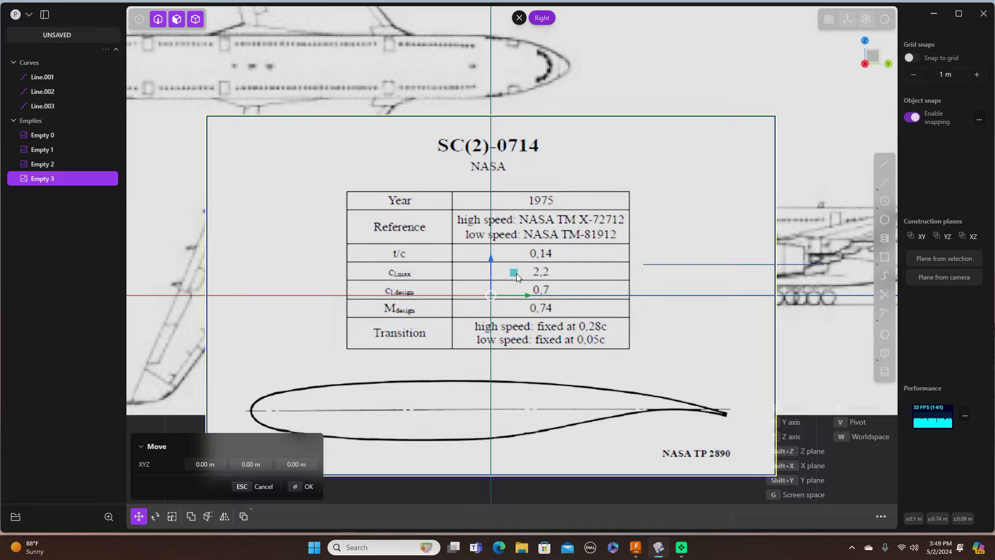
{"action": "left_click_drag", "start_coordinate": [516, 273], "coordinate": [633, 204]}
{"action": "middle_click_drag", "start_coordinate": [775, 203], "coordinate": [639, 197], "text": "shift"}
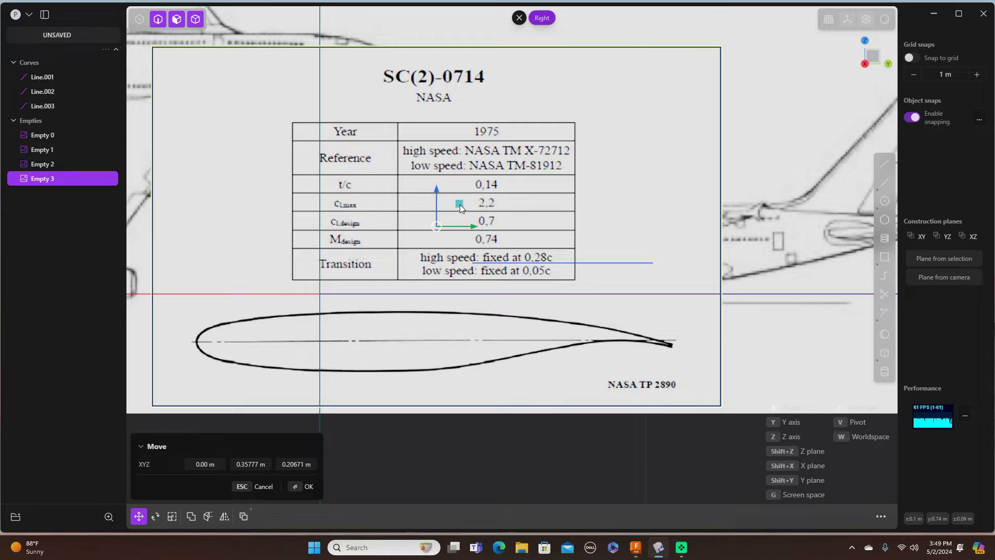
{"action": "left_click_drag", "start_coordinate": [459, 204], "coordinate": [596, 129]}
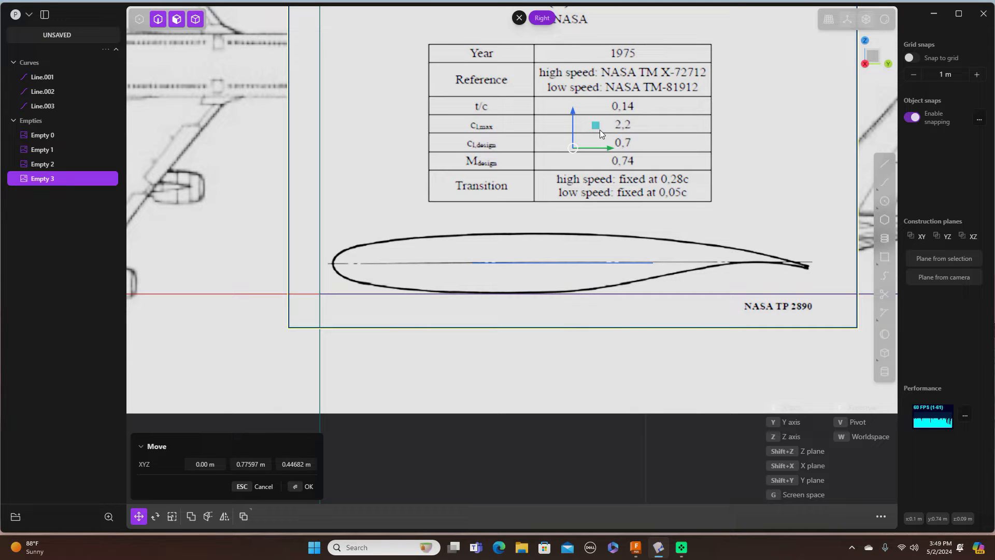
{"action": "key", "text": "s"}
{"action": "left_click_drag", "start_coordinate": [595, 127], "coordinate": [577, 142]}
Step: Commit the smaller scale, then lower the airfoil image and shrink it slightly
{"action": "left_click", "coordinate": [560, 134]}
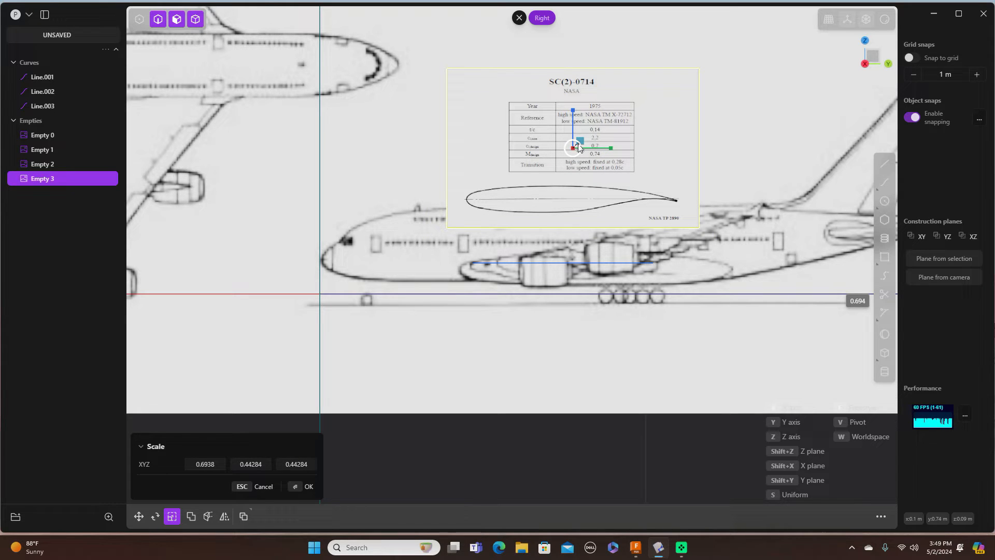
{"action": "left_click", "coordinate": [579, 147]}
{"action": "key", "text": "g"}
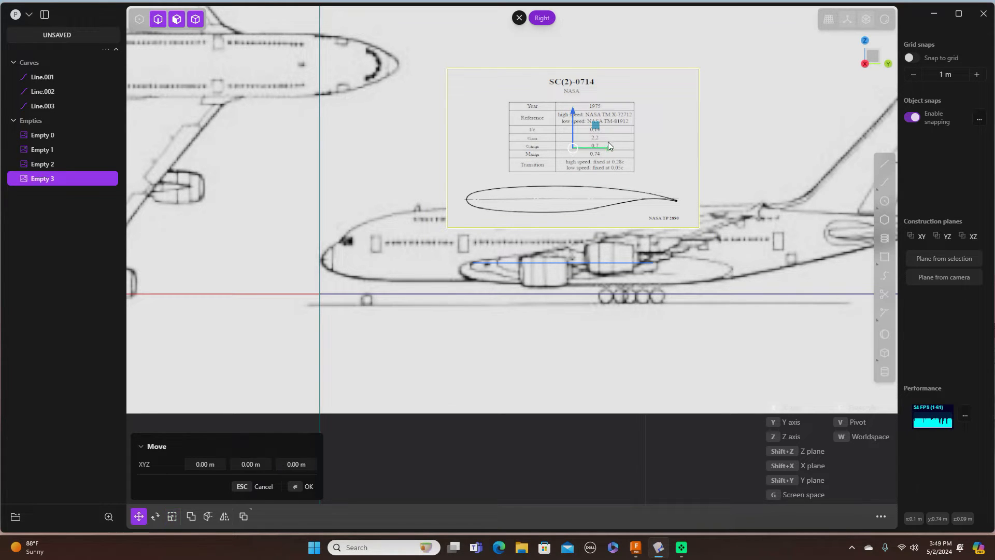
{"action": "left_click_drag", "start_coordinate": [596, 127], "coordinate": [596, 177]}
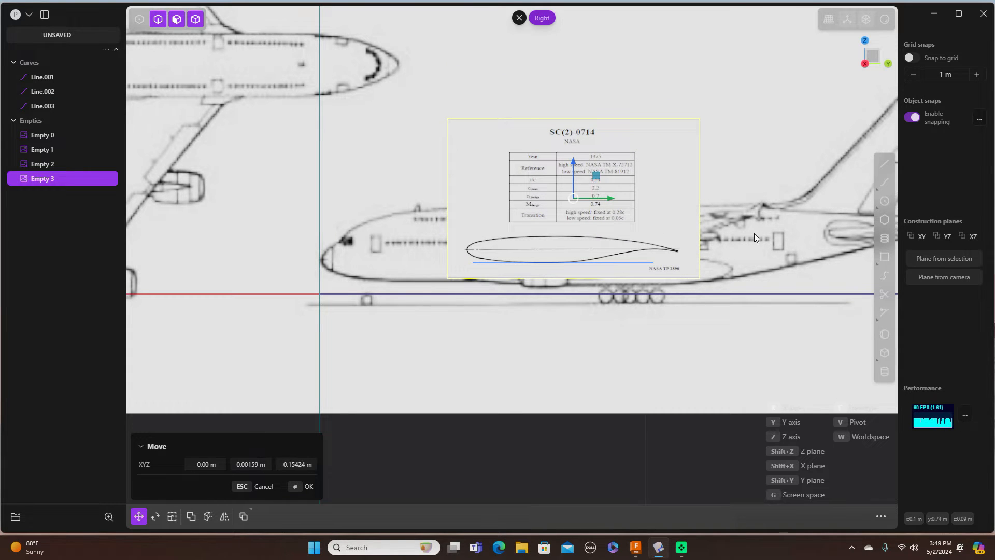
{"action": "key", "text": "s"}
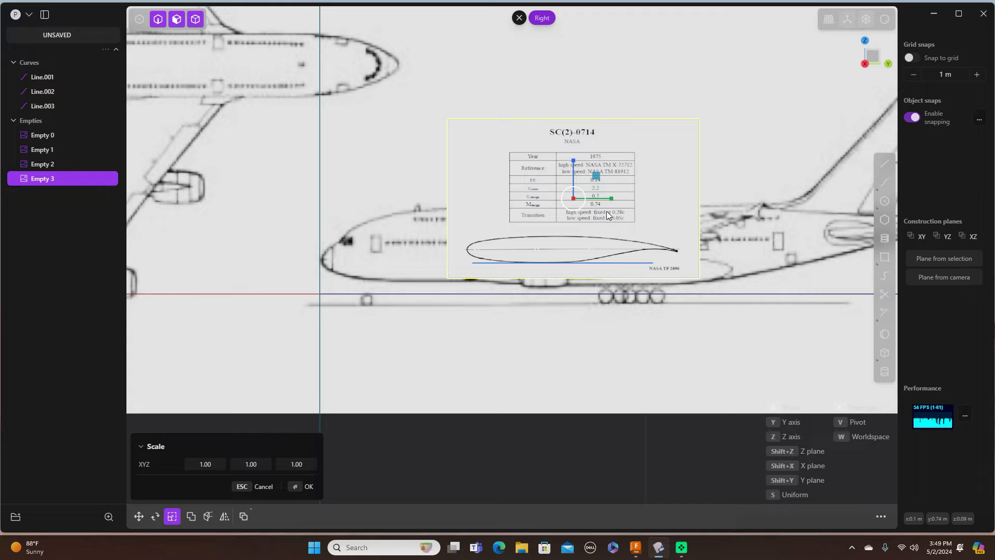
{"action": "left_click_drag", "start_coordinate": [596, 180], "coordinate": [590, 182]}
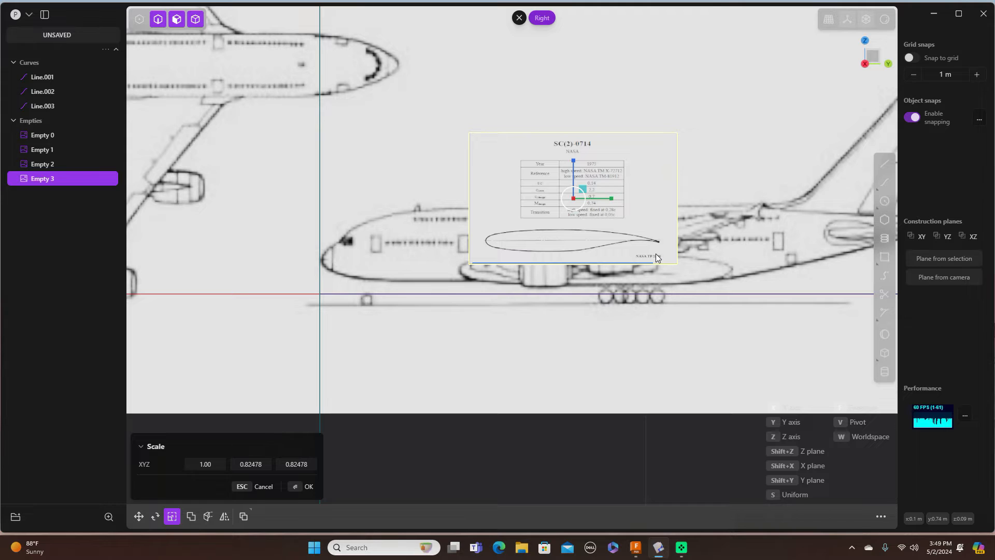
Step: Nudge the airfoil image down-left over the fuselage, set its scale to 1.02203, and commit
{"action": "key", "text": "g"}
{"action": "left_click_drag", "start_coordinate": [595, 178], "coordinate": [586, 192]}
{"action": "left_click_drag", "start_coordinate": [585, 192], "coordinate": [587, 202]}
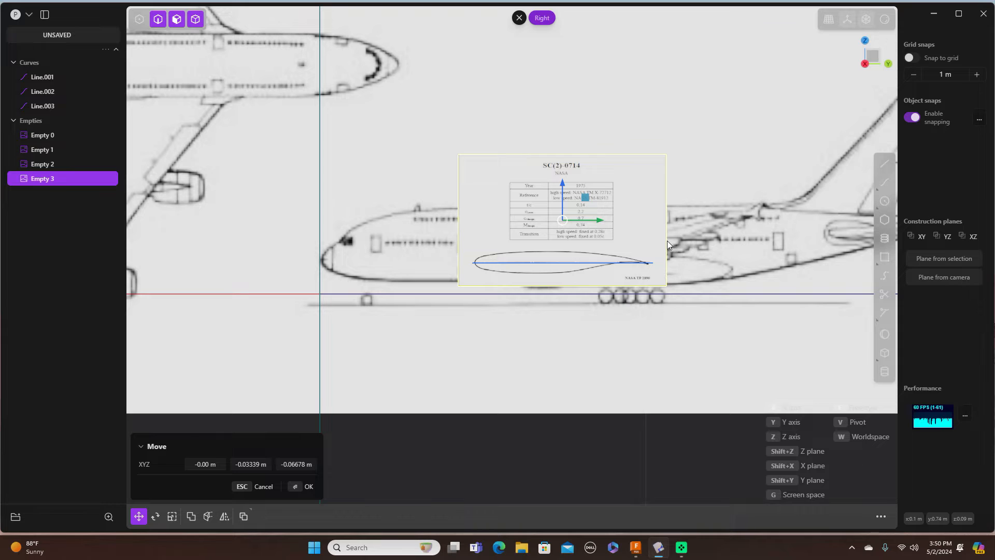
{"action": "key", "text": "s"}
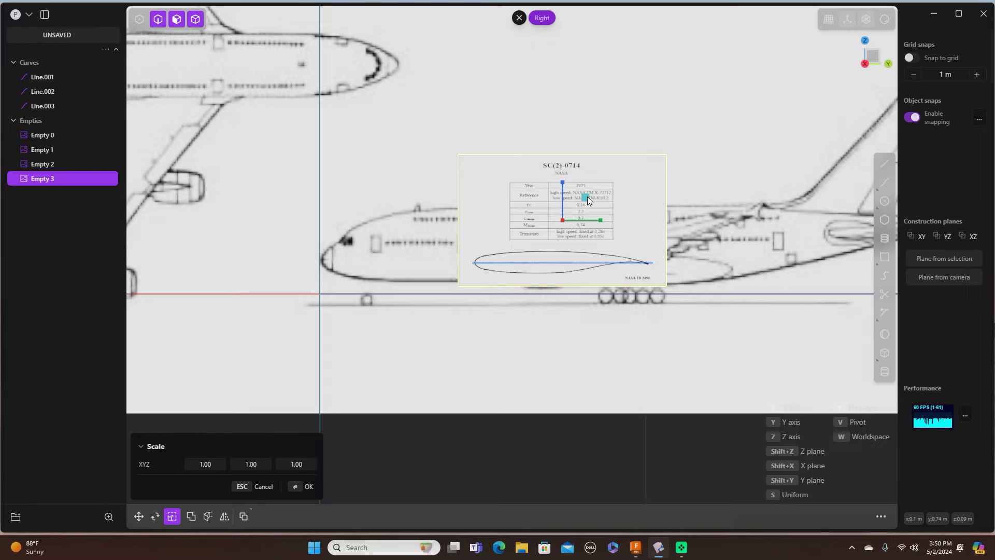
{"action": "left_click_drag", "start_coordinate": [588, 197], "coordinate": [588, 198]}
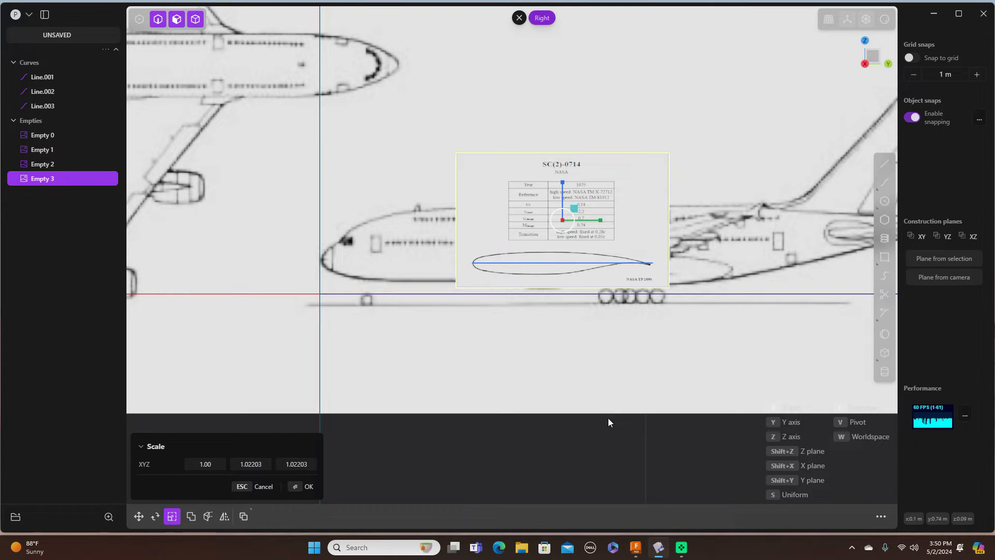
{"action": "left_click", "coordinate": [608, 401]}
Step: Hide reference images Empty 0, Empty 1 and Empty 2, then select Empty 3
{"action": "left_click", "coordinate": [570, 435]}
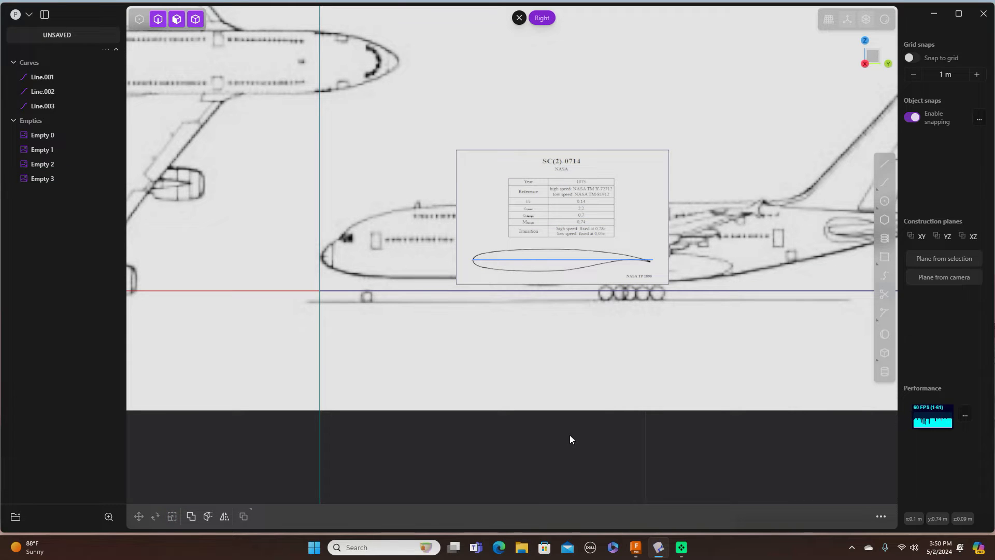
{"action": "scroll", "coordinate": [558, 403], "scroll_direction": "up", "scroll_amount": 3}
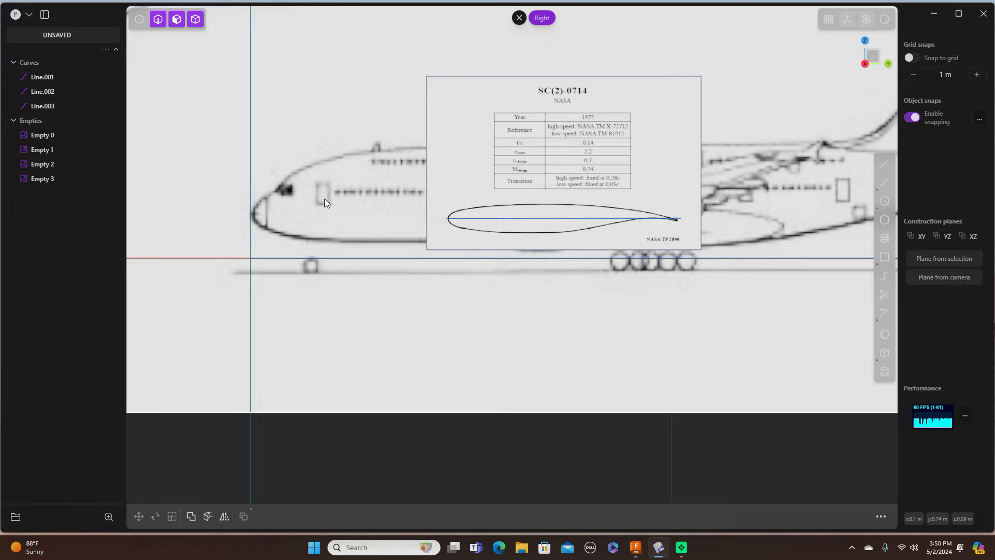
{"action": "left_click", "coordinate": [93, 135]}
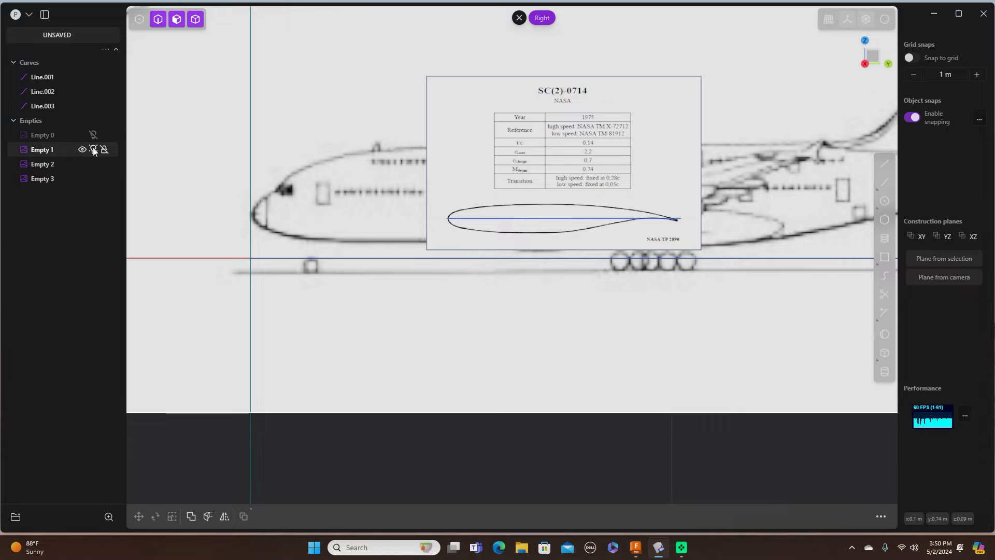
{"action": "left_click", "coordinate": [93, 149]}
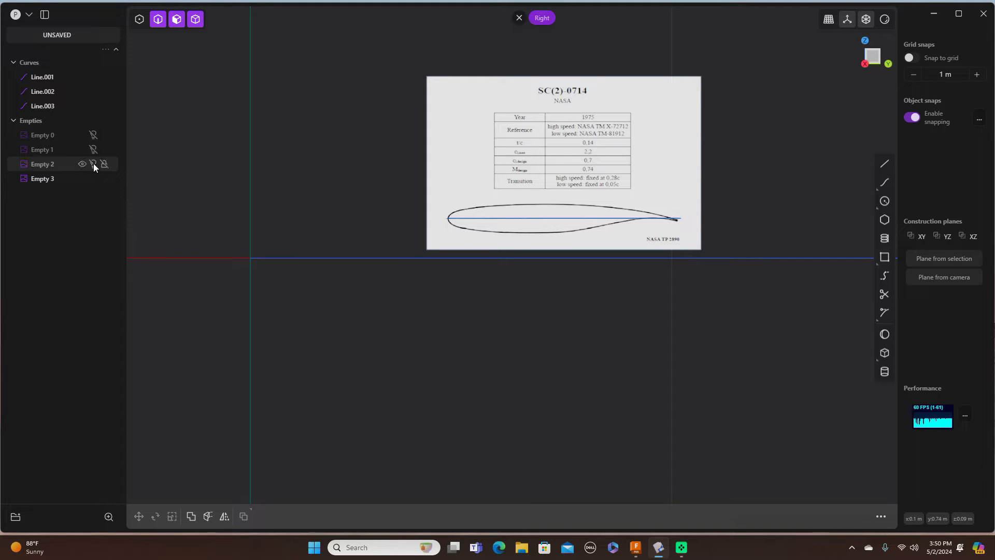
{"action": "left_click", "coordinate": [93, 163]}
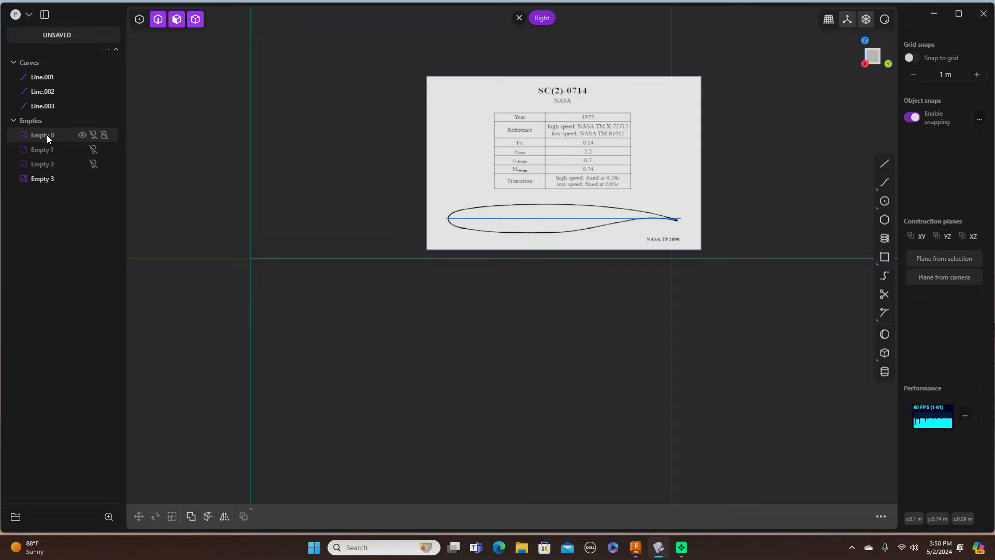
{"action": "left_click", "coordinate": [46, 180]}
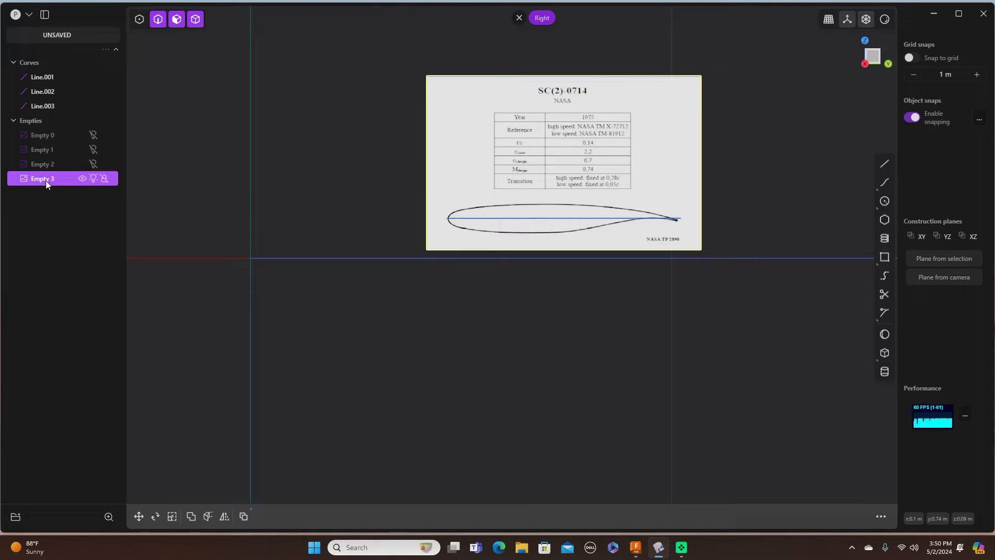
Step: Rename Empty 3 to 'Airfoil' in the outliner
{"action": "double_click", "coordinate": [46, 179]}
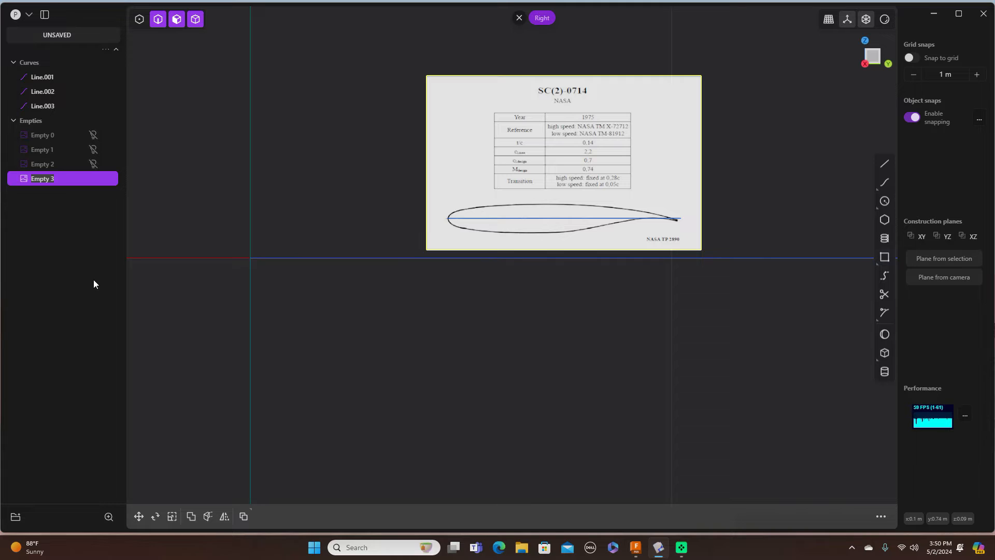
{"action": "key", "text": "BackSpace"}
{"action": "type", "text": "Airfoil"}
{"action": "key", "text": "Return"}
{"action": "scroll", "coordinate": [178, 242], "scroll_direction": "down", "scroll_amount": 1}
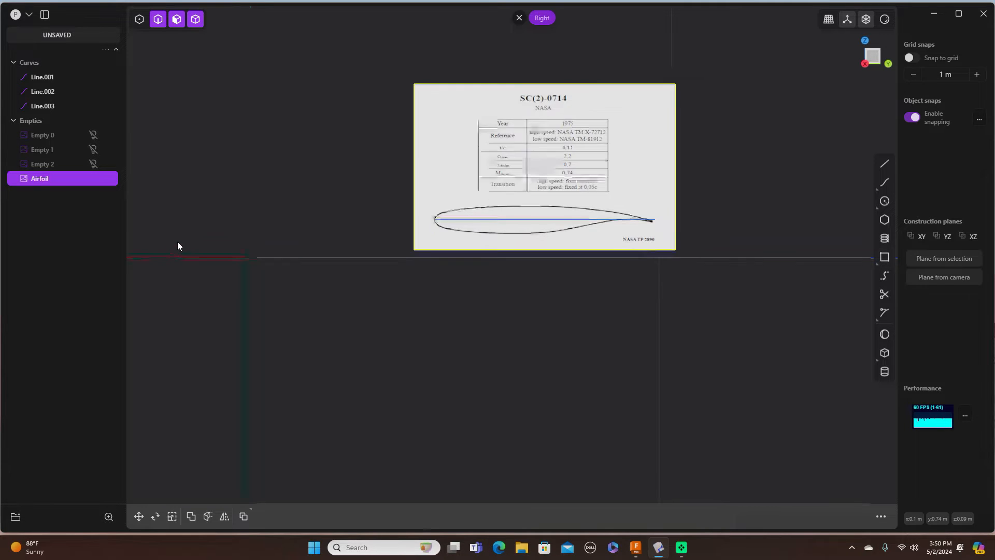
{"action": "scroll", "coordinate": [296, 312], "scroll_direction": "up", "scroll_amount": 3}
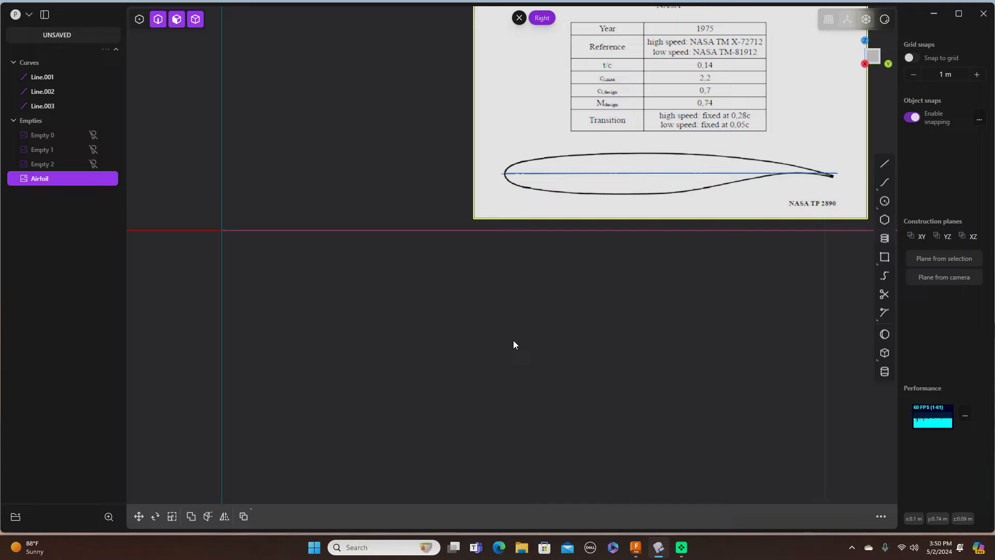
Step: Start a curve with its first point snapped to the chord line's leading-edge endpoint
{"action": "middle_click_drag", "start_coordinate": [568, 303], "coordinate": [473, 401]}
{"action": "scroll", "coordinate": [482, 398], "scroll_direction": "up", "scroll_amount": 1}
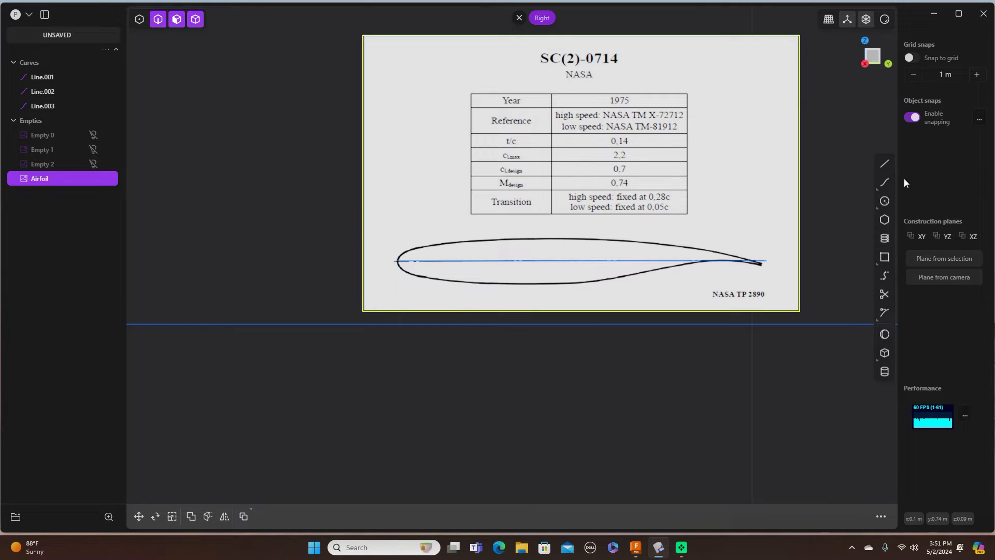
{"action": "left_click", "coordinate": [884, 182]}
{"action": "scroll", "coordinate": [684, 197], "scroll_direction": "up", "scroll_amount": 1}
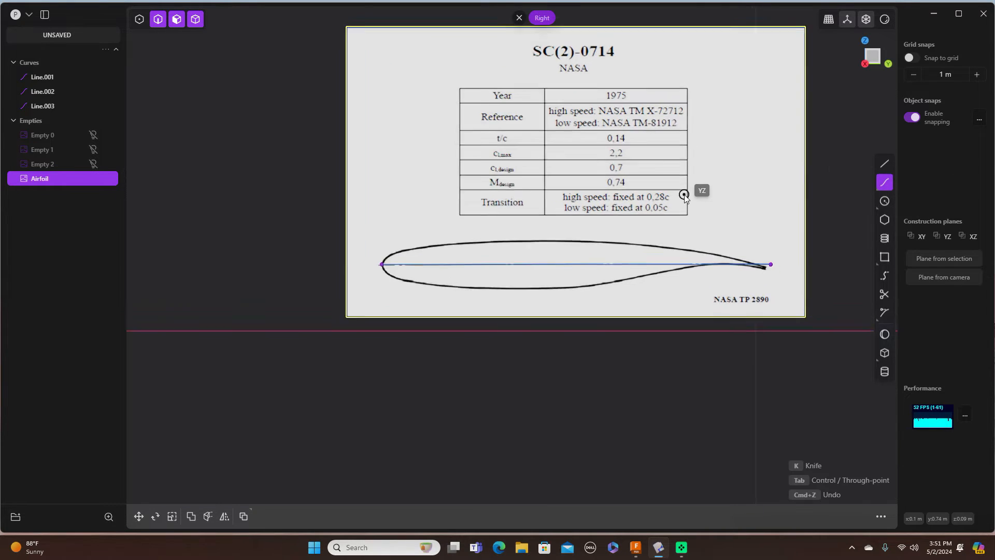
{"action": "scroll", "coordinate": [683, 195], "scroll_direction": "up", "scroll_amount": 1}
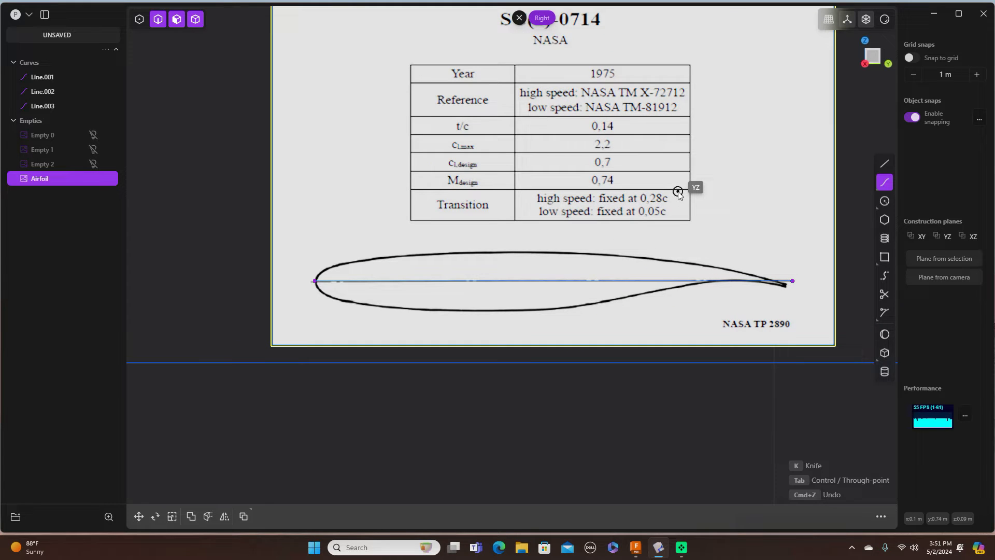
{"action": "left_click", "coordinate": [315, 282]}
{"action": "scroll", "coordinate": [317, 286], "scroll_direction": "up", "scroll_amount": 2}
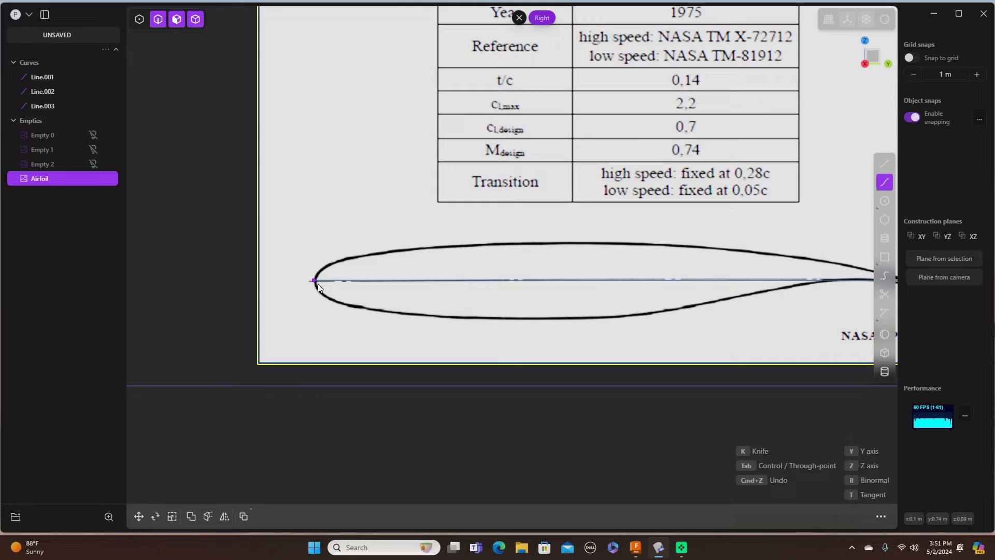
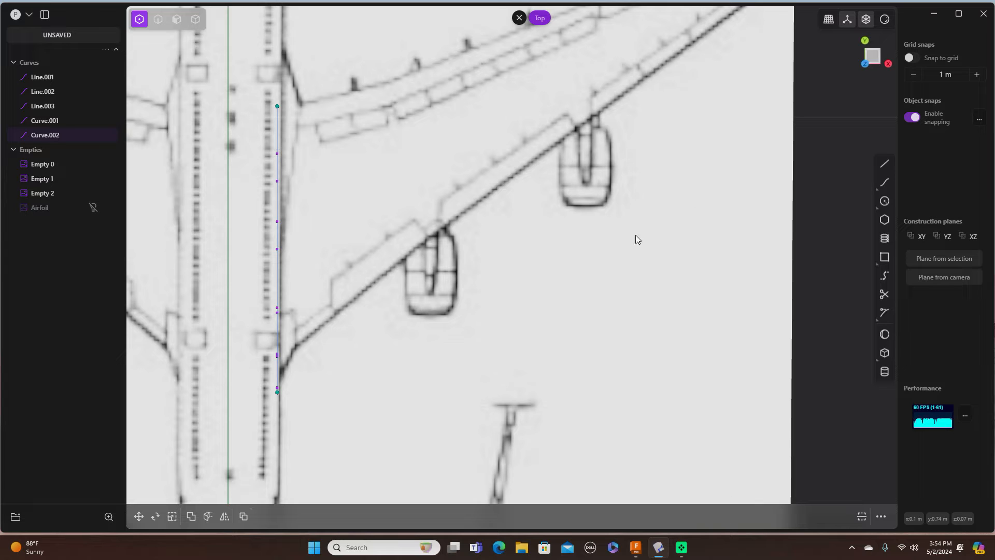
Step: In Right view, delete the airfoil's chord line, Line.003, using curve selection
{"action": "key", "text": "3"}
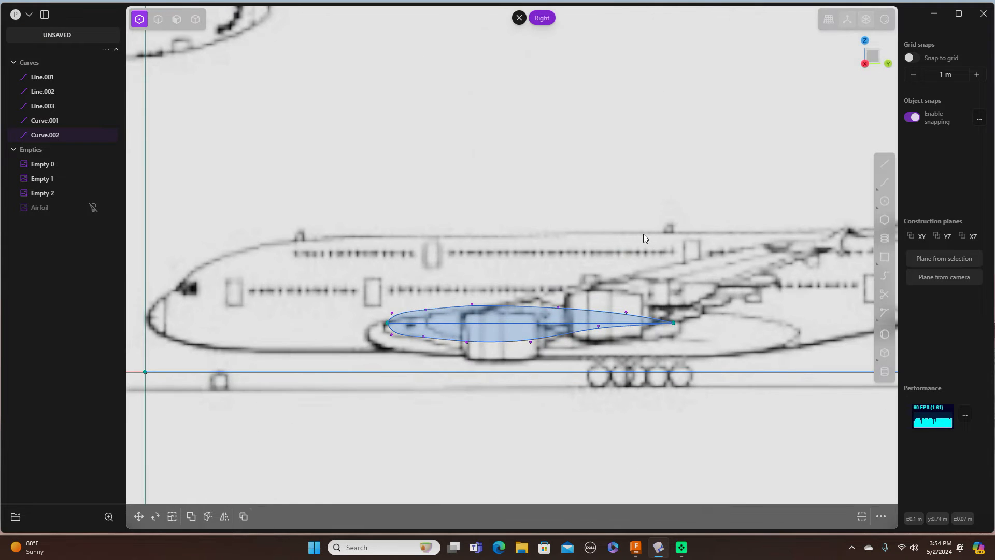
{"action": "scroll", "coordinate": [515, 325], "scroll_direction": "down", "scroll_amount": 2}
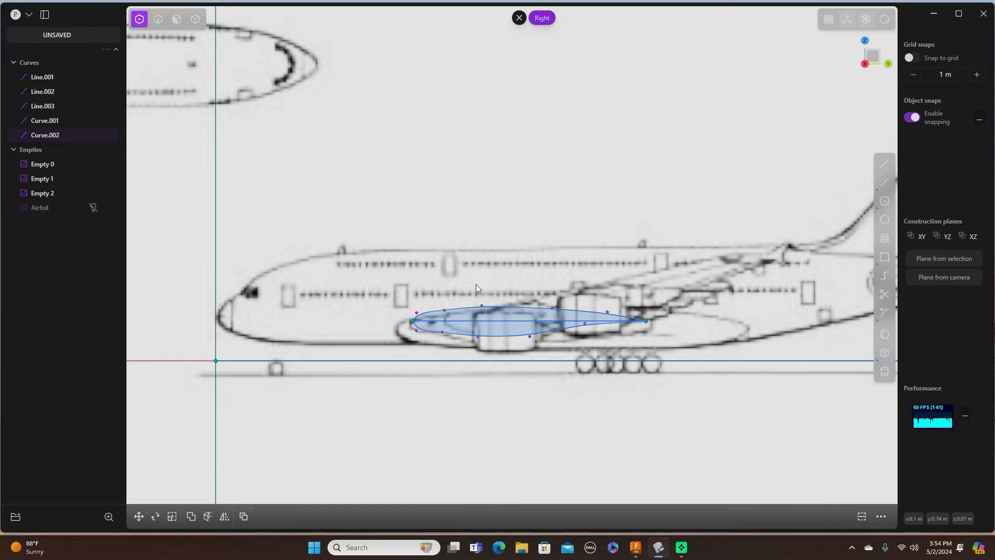
{"action": "left_click", "coordinate": [158, 19]}
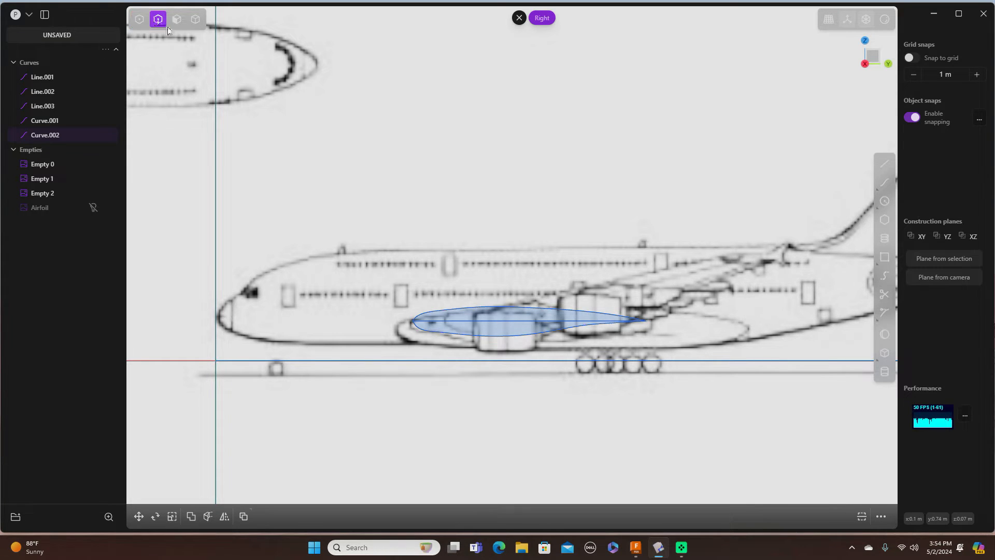
{"action": "left_click", "coordinate": [493, 322]}
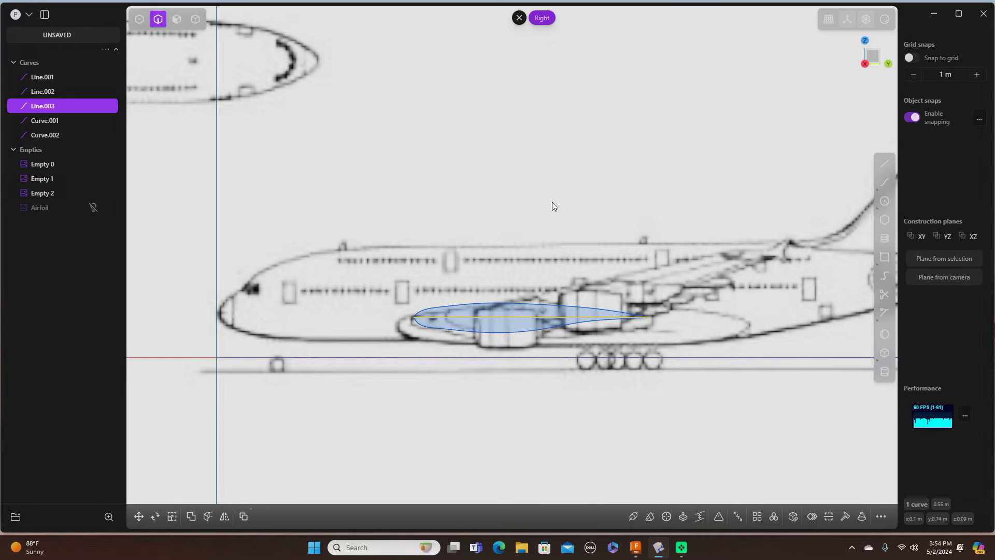
{"action": "key", "text": "Delete"}
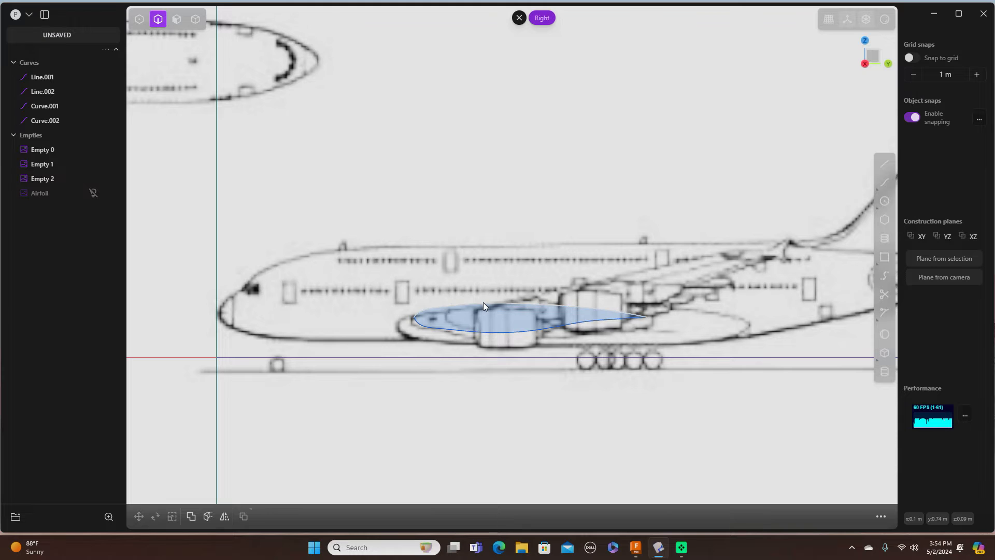
Step: Join the upper and lower airfoil curves into a single closed Curve.001
{"action": "scroll", "coordinate": [483, 303], "scroll_direction": "up", "scroll_amount": 3}
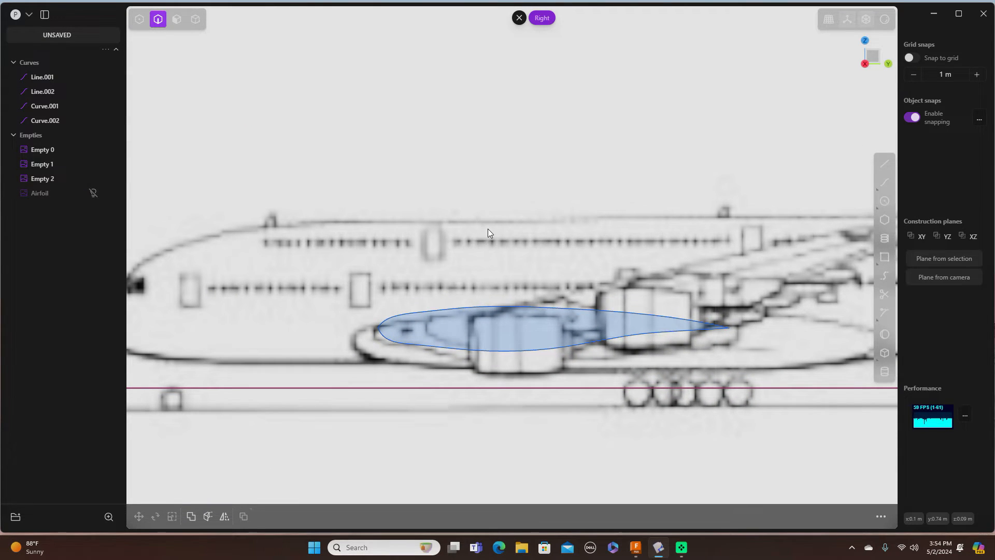
{"action": "left_click", "coordinate": [463, 311]}
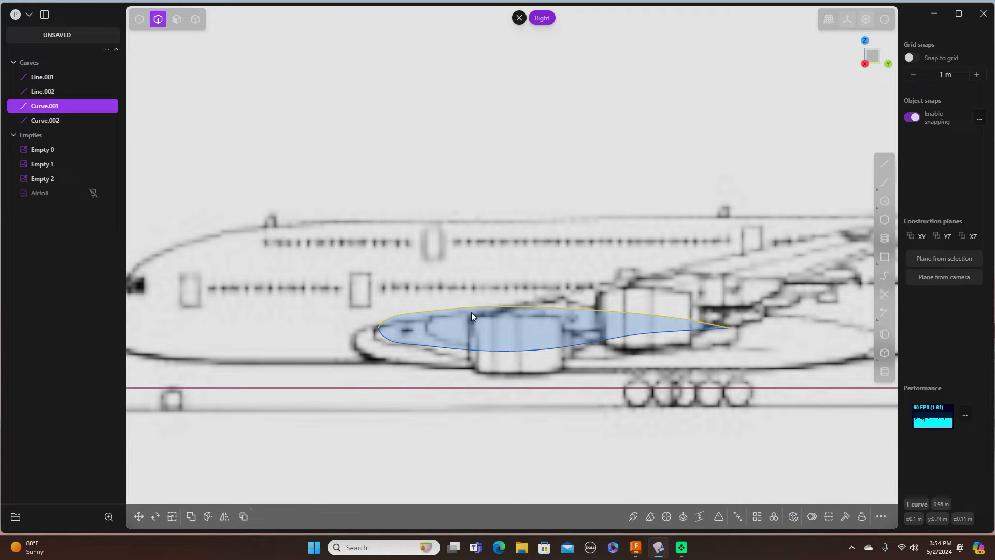
{"action": "left_click", "coordinate": [471, 350]}
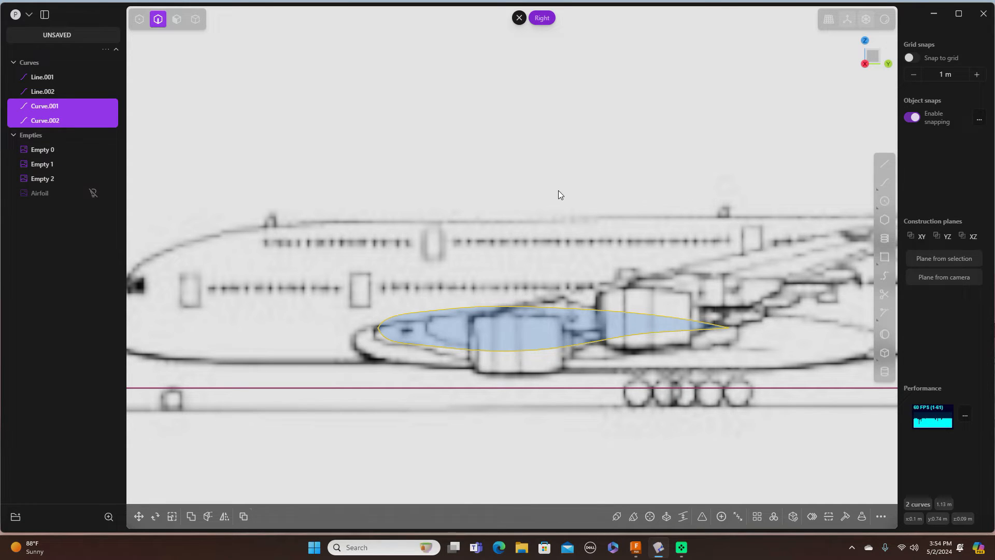
{"action": "key", "text": "j"}
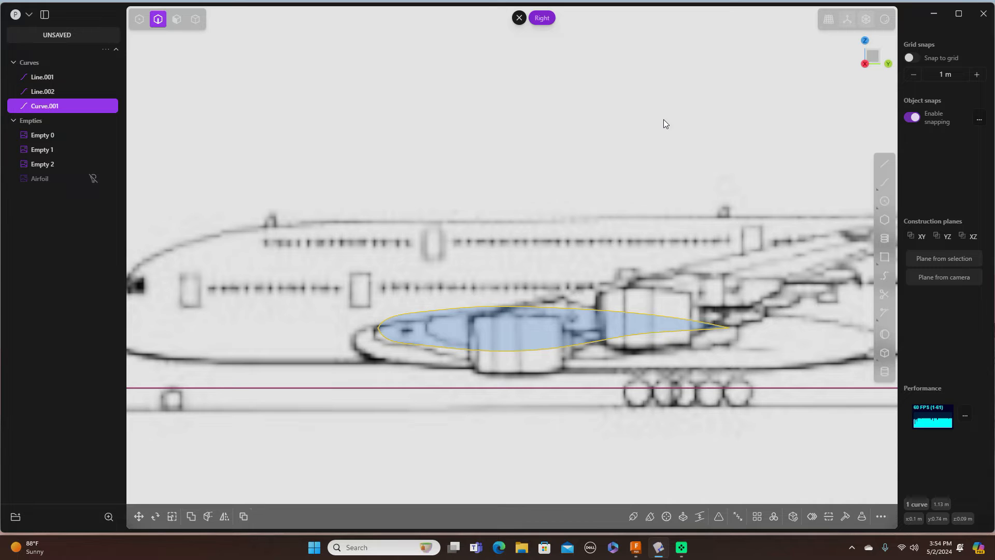
{"action": "key", "text": "Escape"}
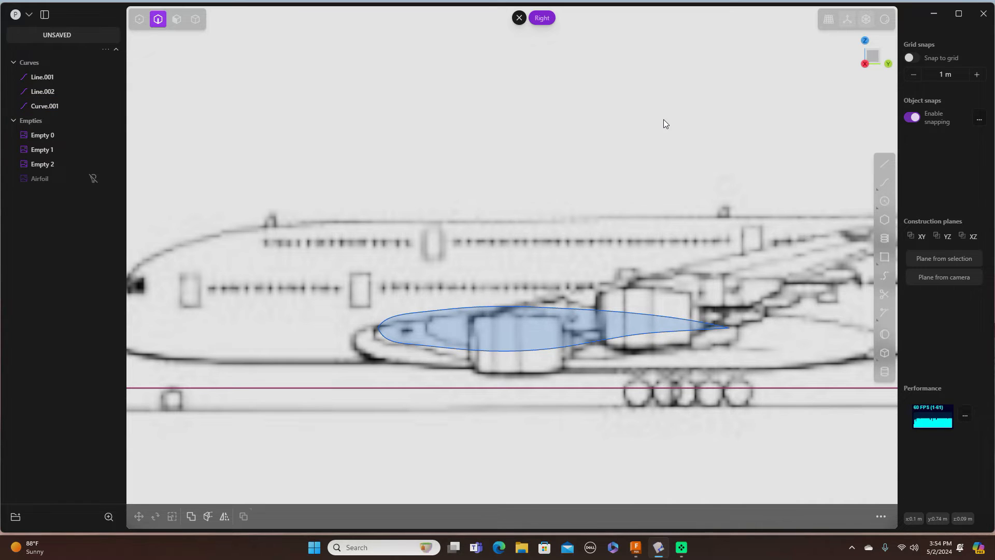
Step: Move the joined airfoil a few millimetres in Y in Top view to meet the fuselage edge
{"action": "left_click", "coordinate": [540, 307]}
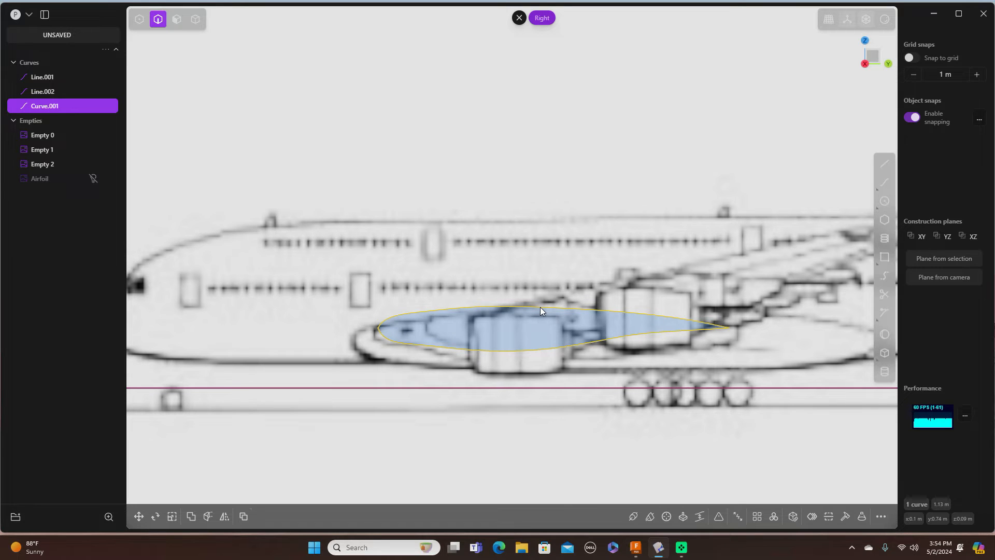
{"action": "key", "text": "g"}
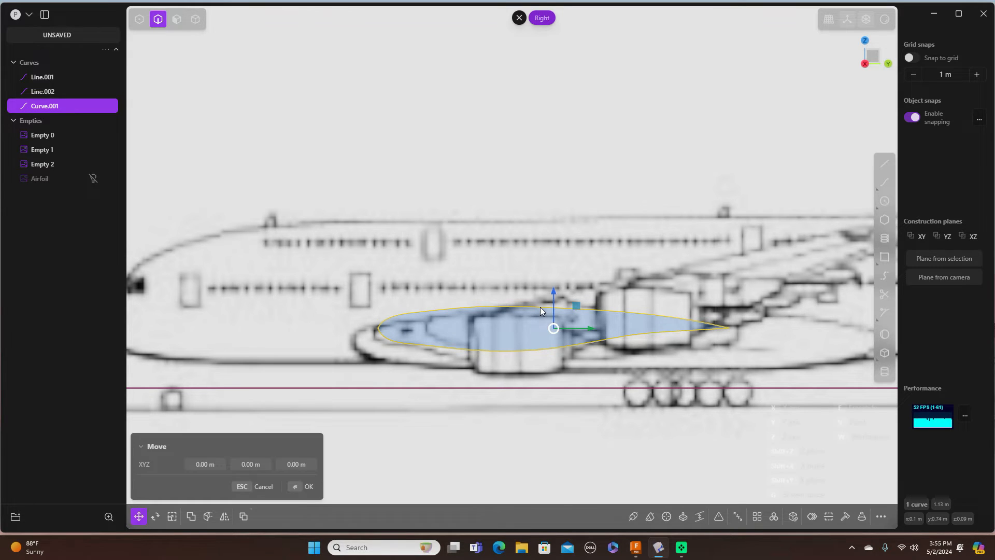
{"action": "key", "text": "KP_7"}
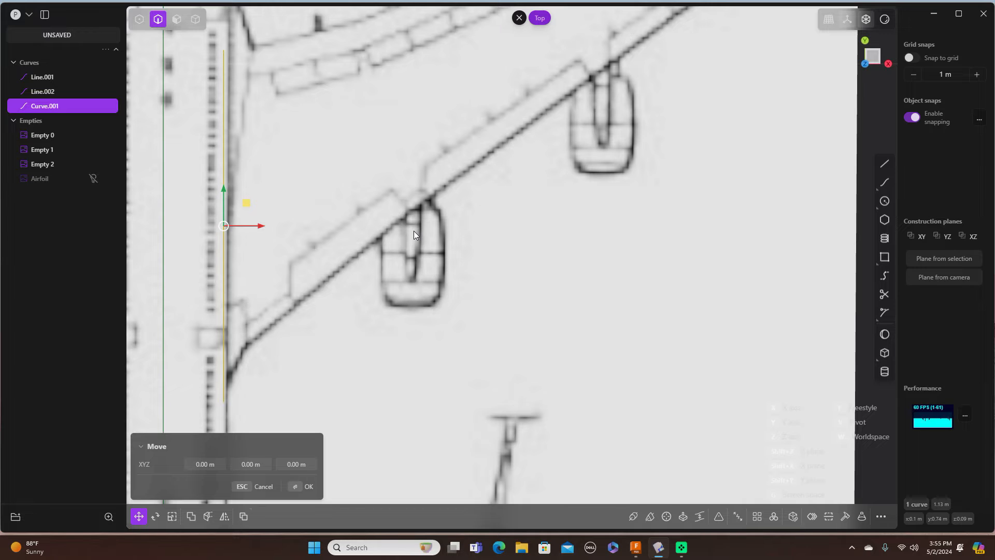
{"action": "middle_click_drag", "start_coordinate": [414, 234], "coordinate": [595, 256], "text": "shift"}
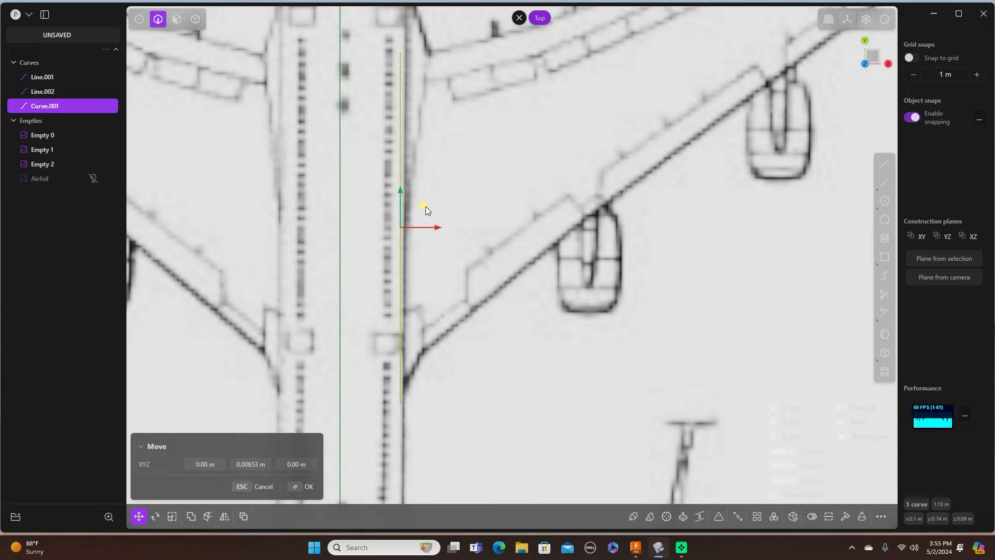
{"action": "left_click", "coordinate": [654, 271]}
{"action": "left_click", "coordinate": [660, 274]}
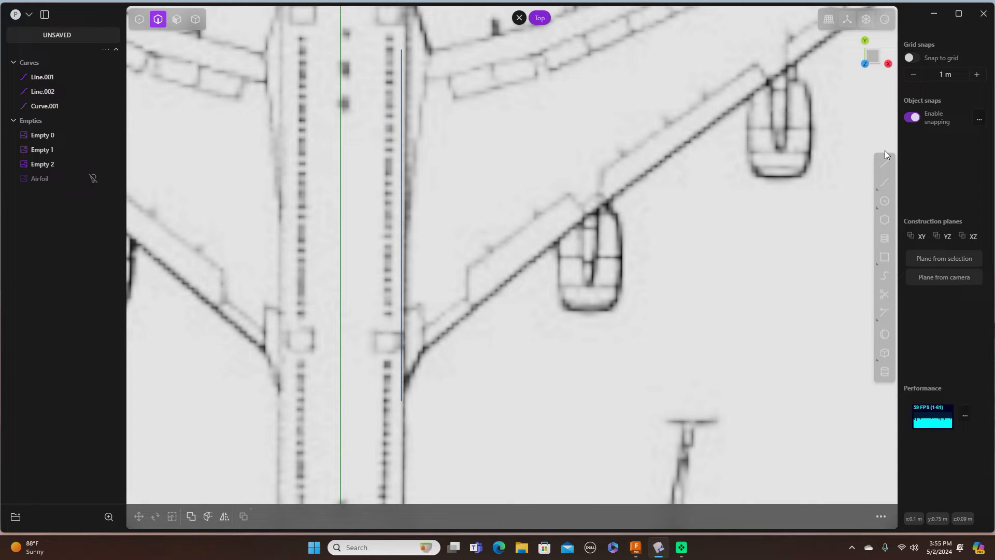
{"action": "key", "text": "KP_3"}
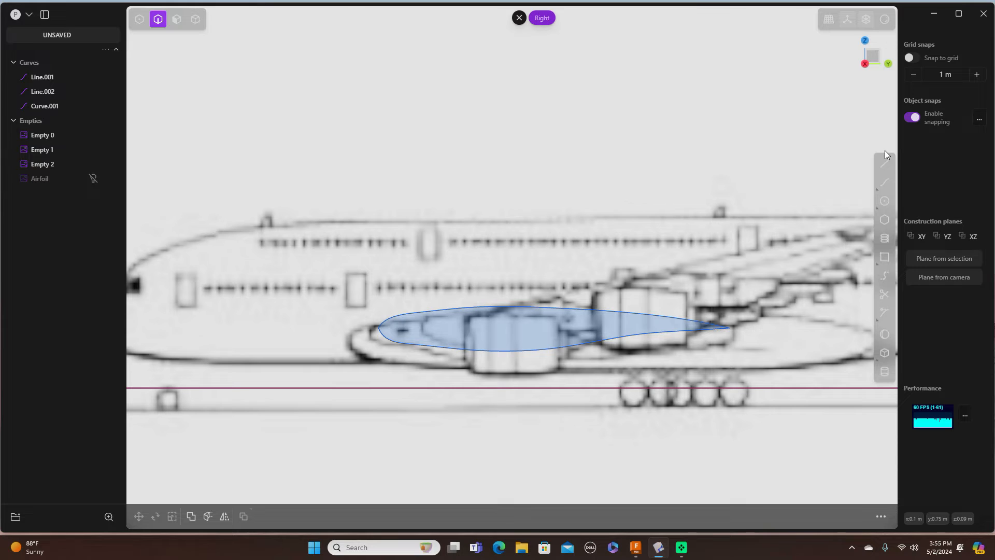
Step: In Front view, move Curve.001 along Z and fine-tune its height to the wing root
{"action": "key", "text": "KP_1"}
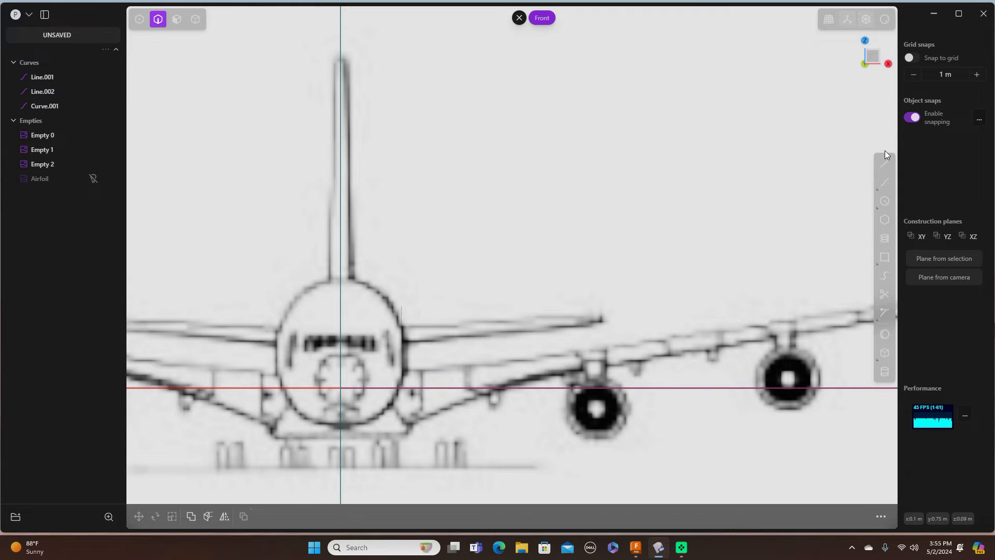
{"action": "left_click", "coordinate": [401, 341]}
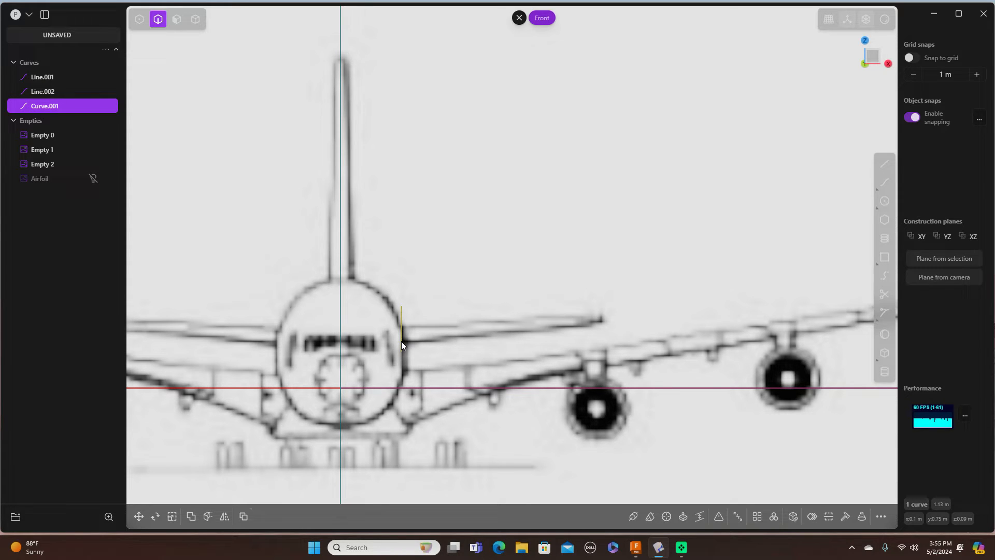
{"action": "key", "text": "g"}
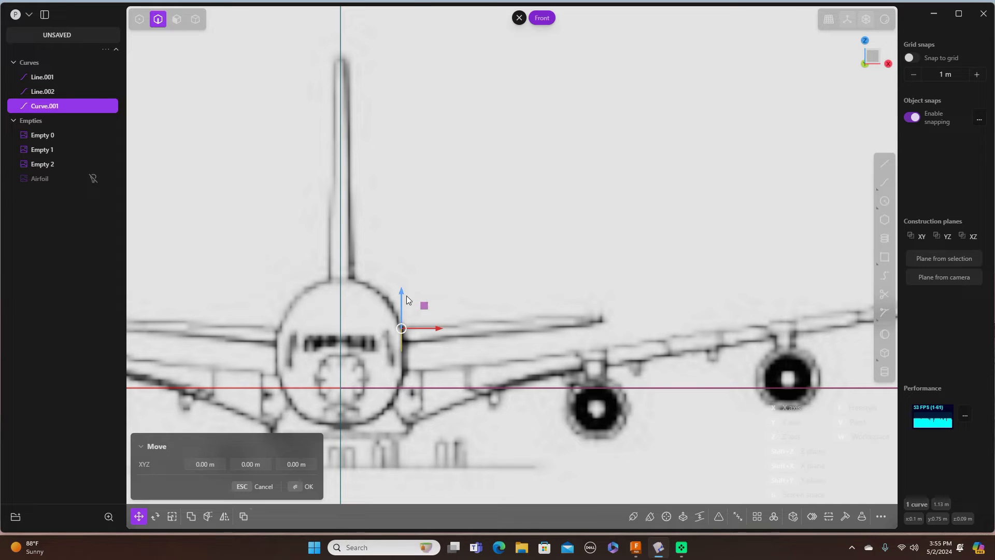
{"action": "left_click_drag", "start_coordinate": [403, 291], "coordinate": [401, 380]}
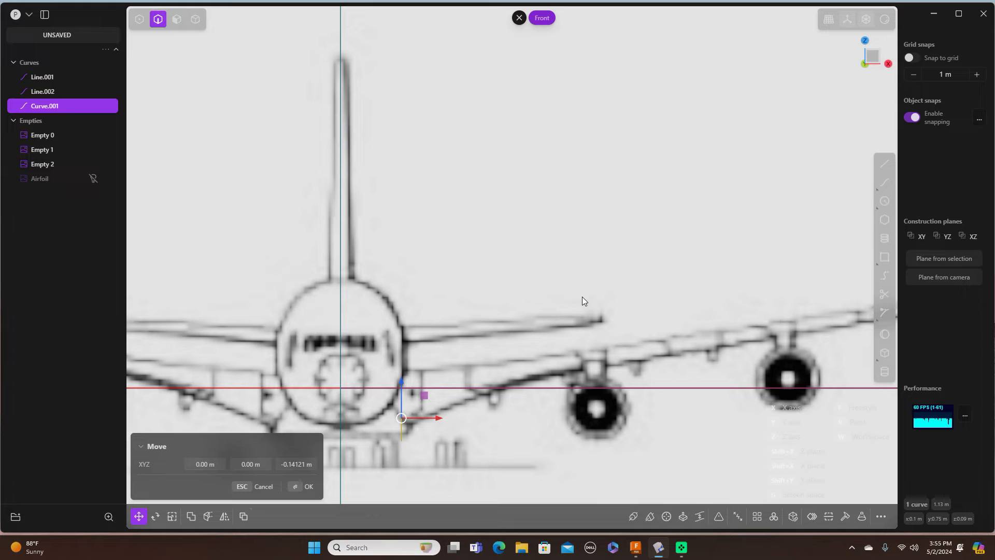
{"action": "key", "text": "Return"}
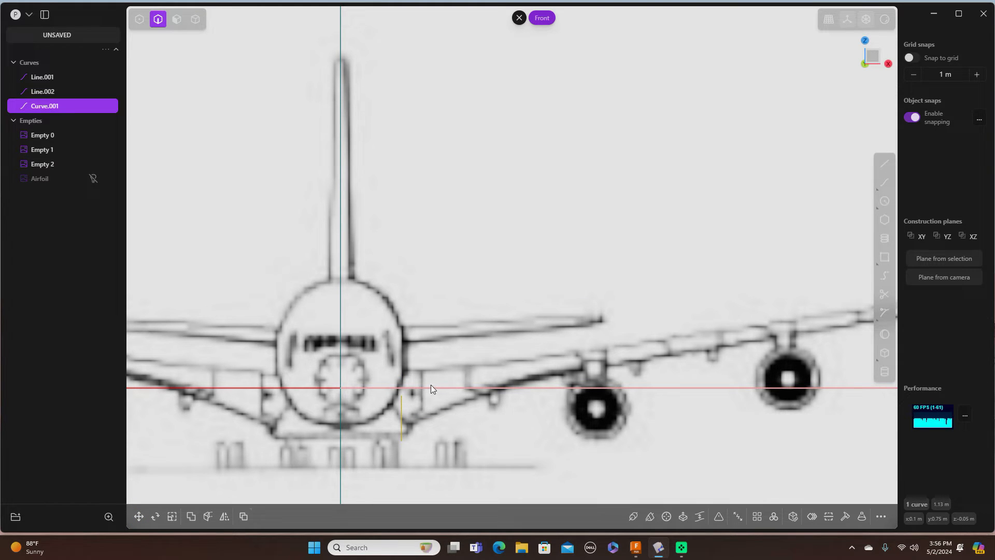
{"action": "key", "text": "g"}
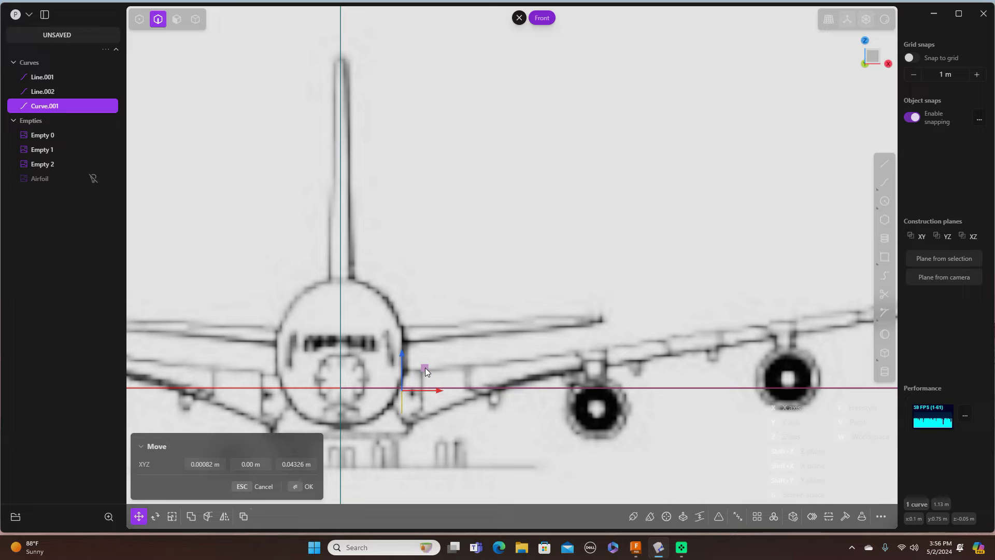
{"action": "left_click", "coordinate": [425, 369]}
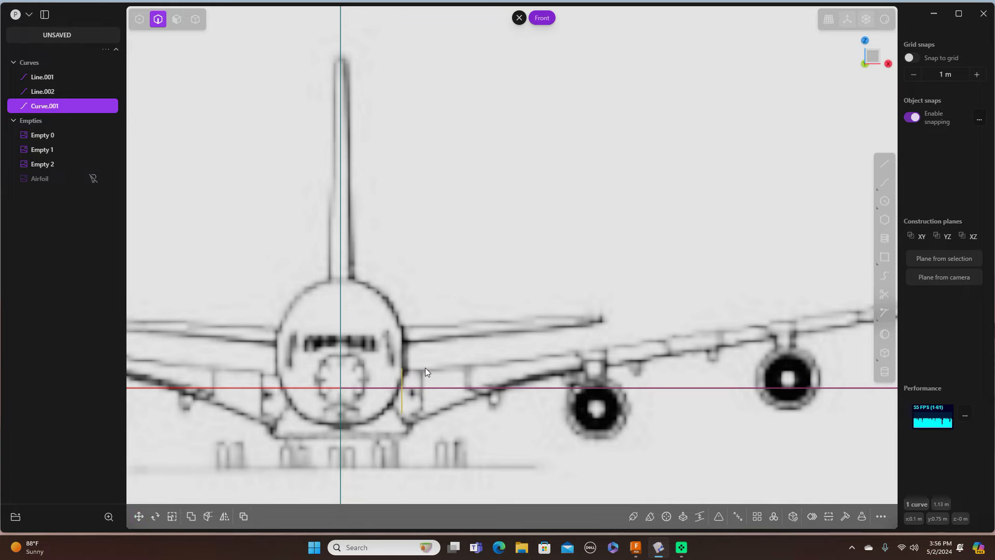
{"action": "key", "text": "g"}
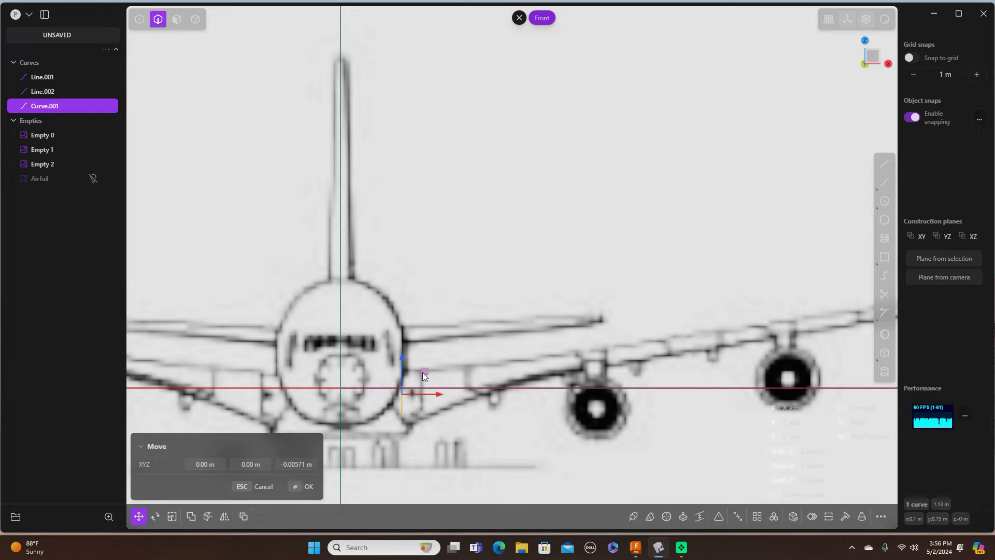
{"action": "left_click", "coordinate": [422, 372]}
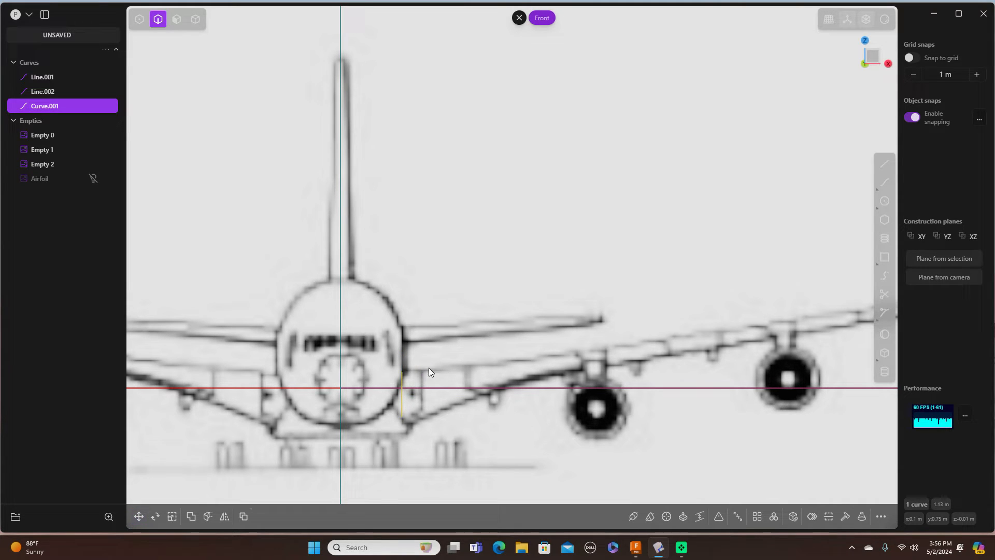
{"action": "left_click", "coordinate": [538, 309]}
Step: In Right view, briefly hide and reshow the Empty 2 and Empty 1 reference images
{"action": "key", "text": "KP_3"}
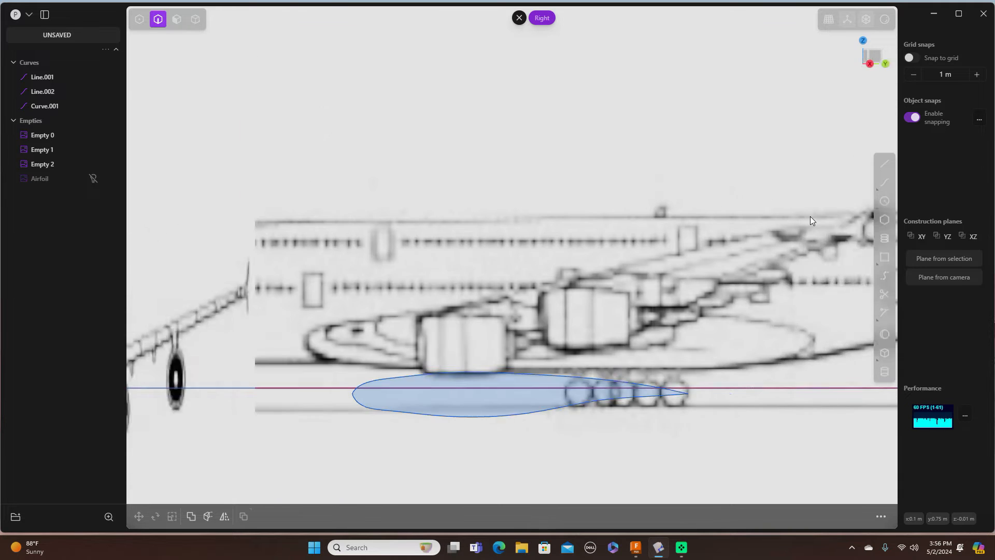
{"action": "scroll", "coordinate": [703, 222], "scroll_direction": "down", "scroll_amount": 3}
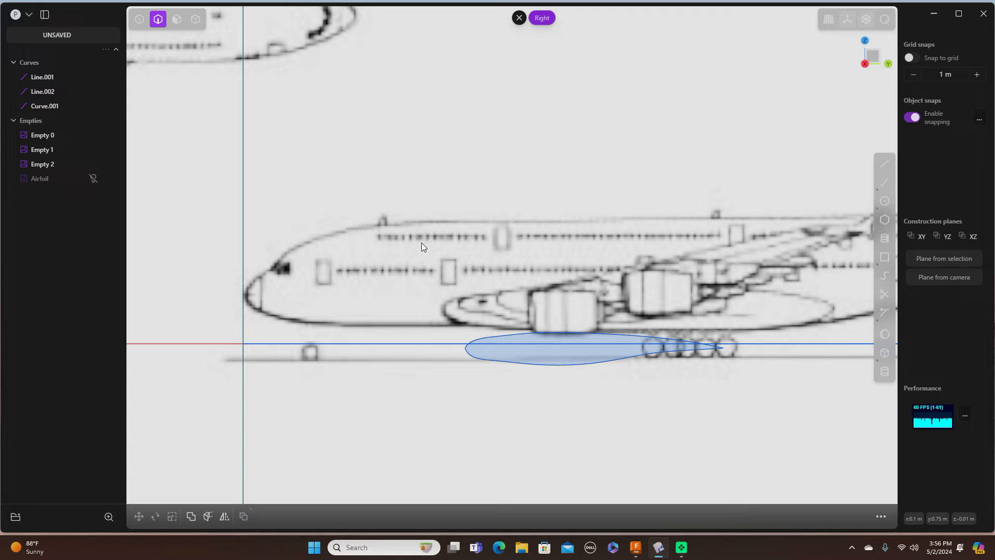
{"action": "mouse_move", "coordinate": [52, 166]}
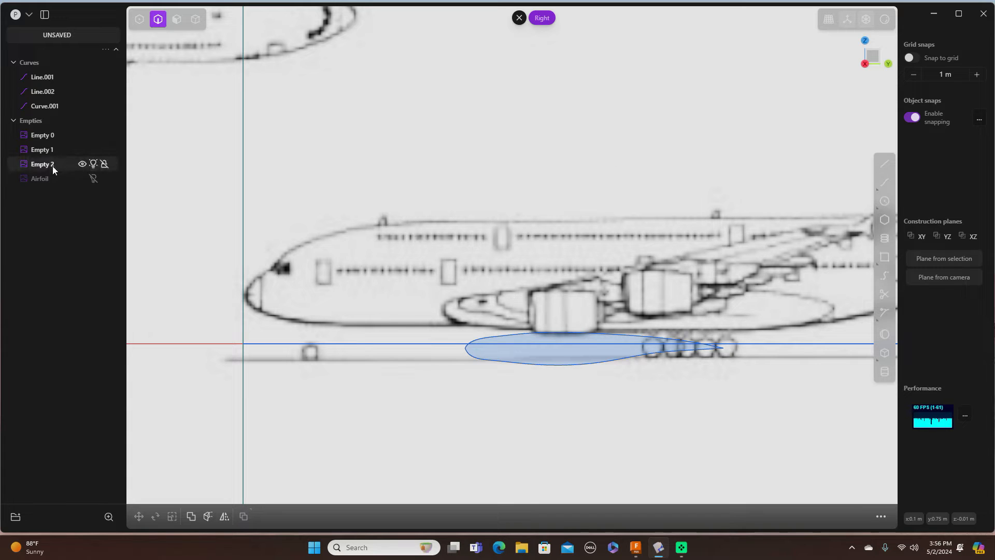
{"action": "left_click", "coordinate": [93, 165]}
{"action": "left_click", "coordinate": [93, 164]}
{"action": "left_click", "coordinate": [94, 150]}
{"action": "left_click", "coordinate": [94, 150]}
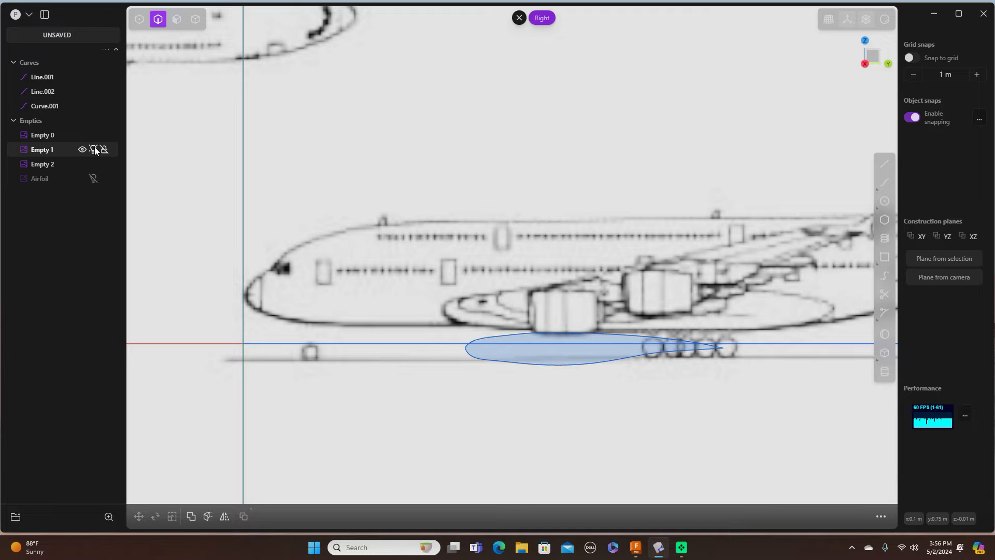
Step: Switch to object selection and select the side-view blueprint image, Empty 1
{"action": "scroll", "coordinate": [218, 173], "scroll_direction": "down", "scroll_amount": 3}
{"action": "scroll", "coordinate": [218, 173], "scroll_direction": "down", "scroll_amount": 2}
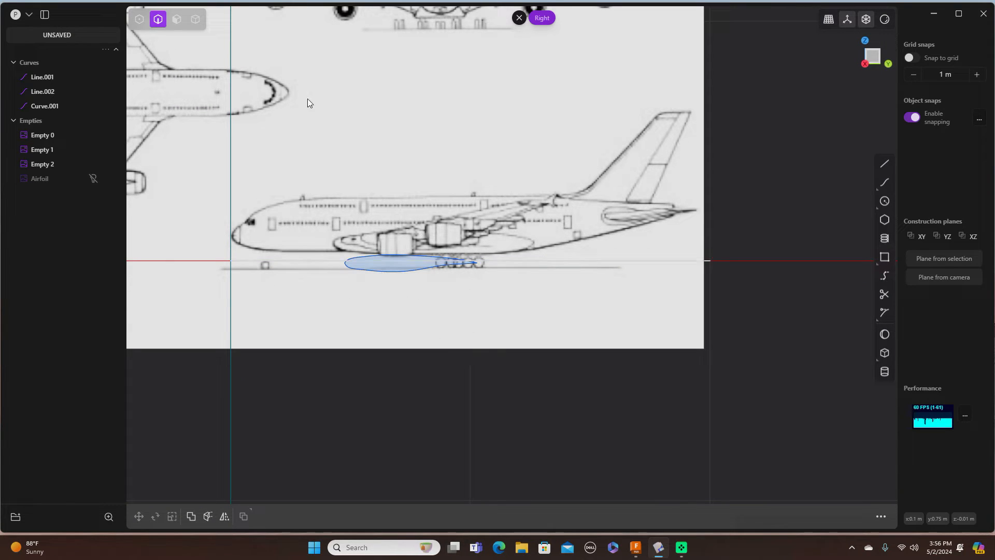
{"action": "left_click", "coordinate": [175, 19]}
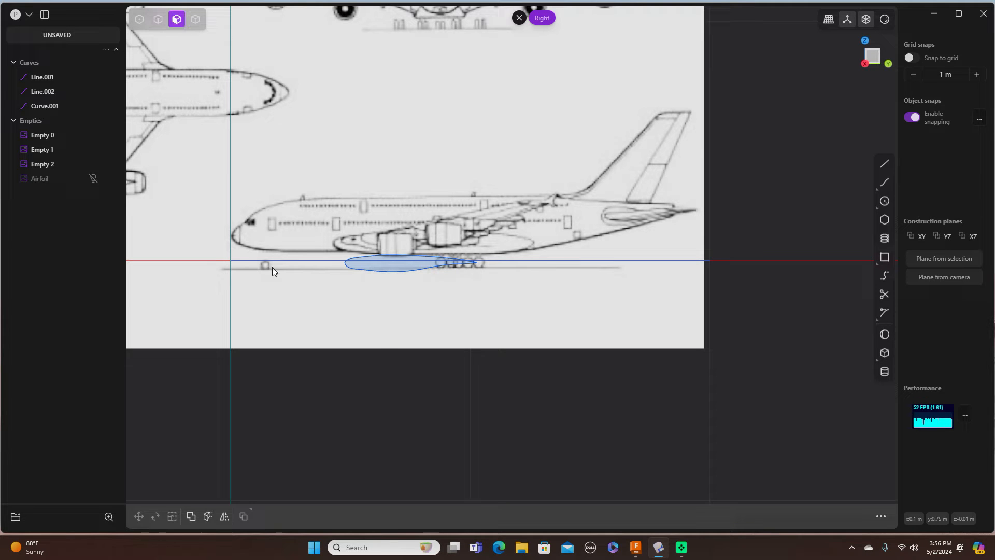
{"action": "left_click", "coordinate": [198, 23]}
{"action": "left_click", "coordinate": [396, 345]}
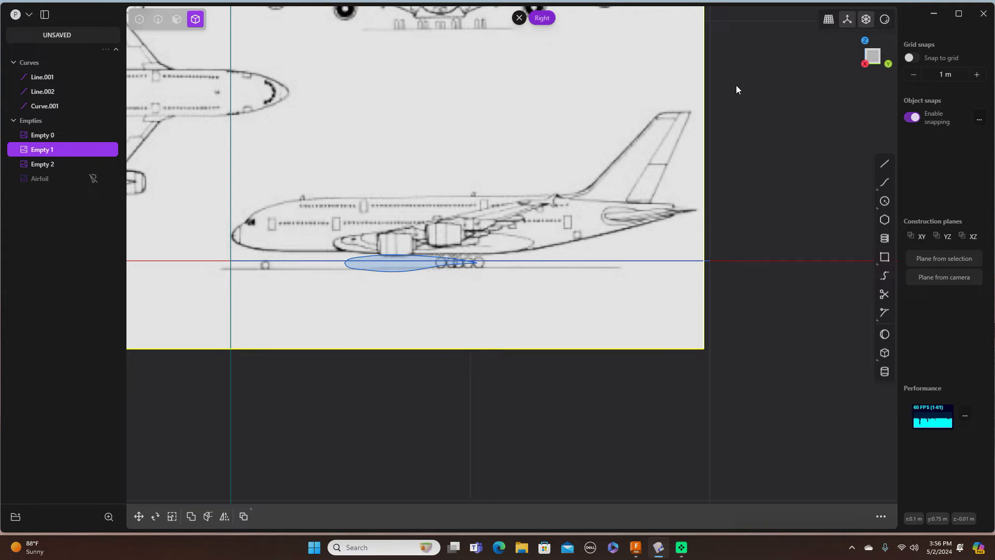
Step: Move the side-view blueprint about 0.10 m down so its wing meets the airfoil
{"action": "key", "text": "g"}
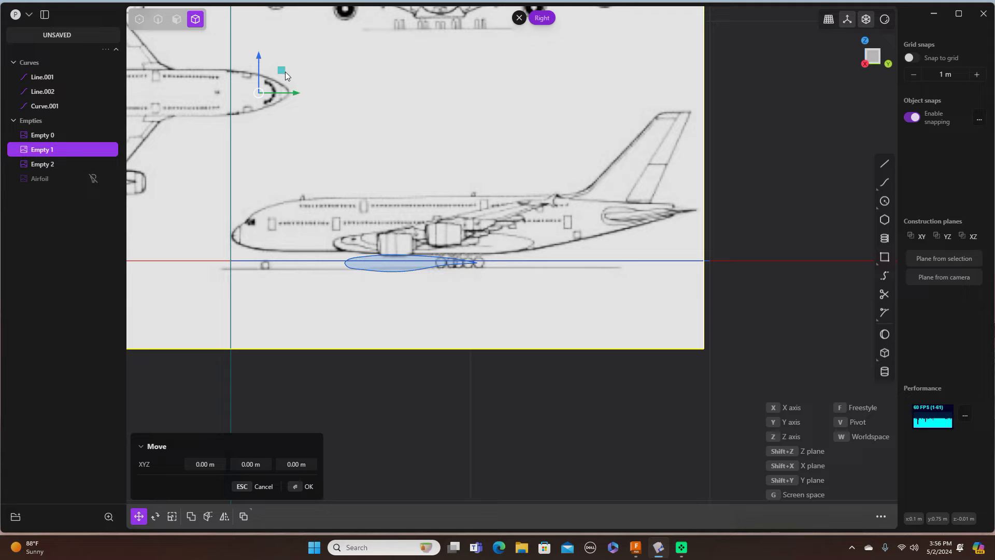
{"action": "left_click_drag", "start_coordinate": [284, 70], "coordinate": [283, 95]}
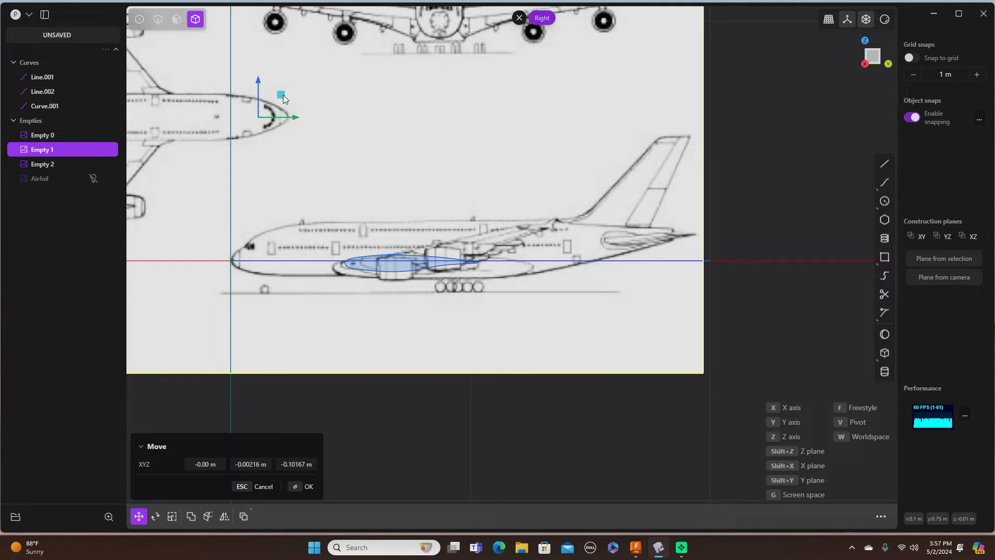
{"action": "right_click", "coordinate": [732, 101]}
{"action": "left_click", "coordinate": [786, 180]}
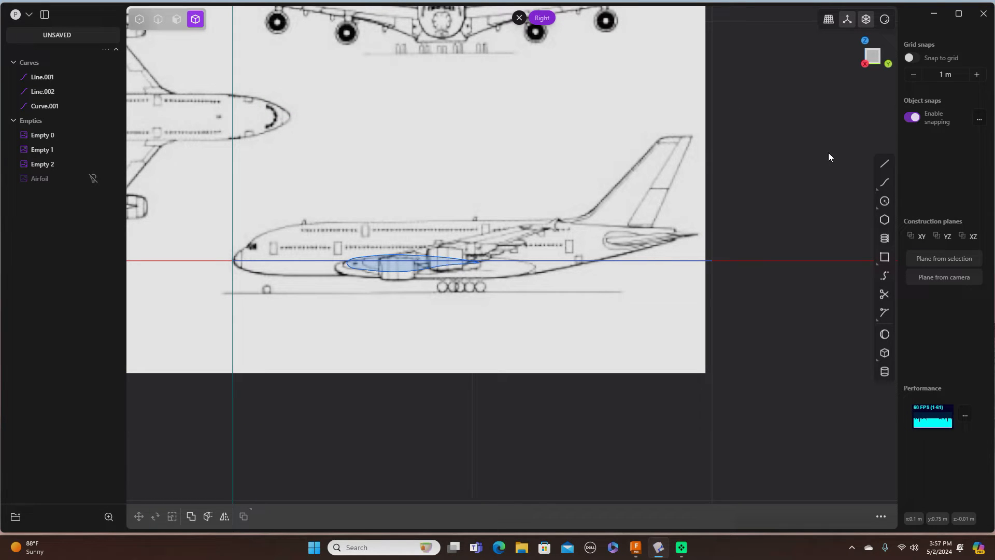
Step: In Front view, zoom onto the wing root and select the Curve.001 airfoil in curve mode
{"action": "key", "text": "KP_1"}
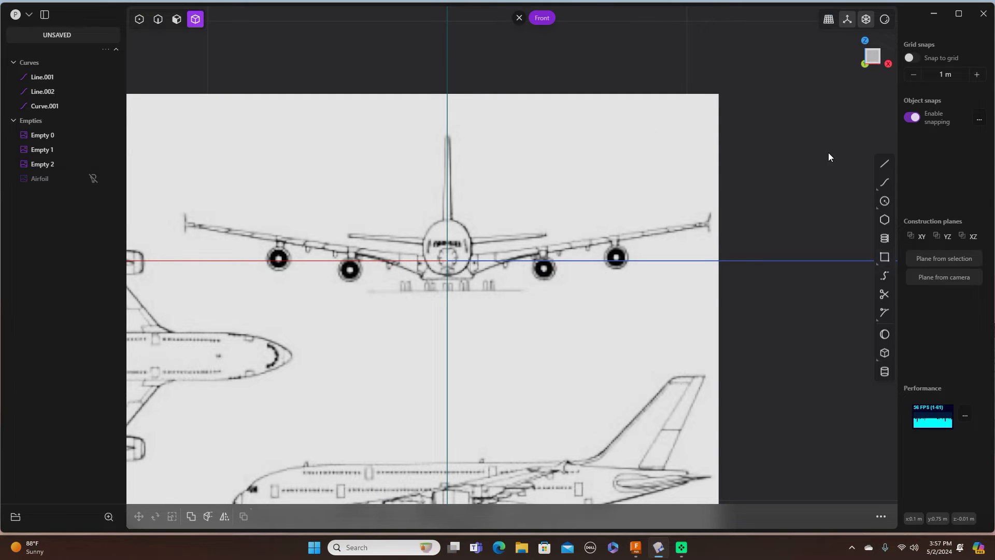
{"action": "scroll", "coordinate": [828, 152], "scroll_direction": "down", "scroll_amount": 1}
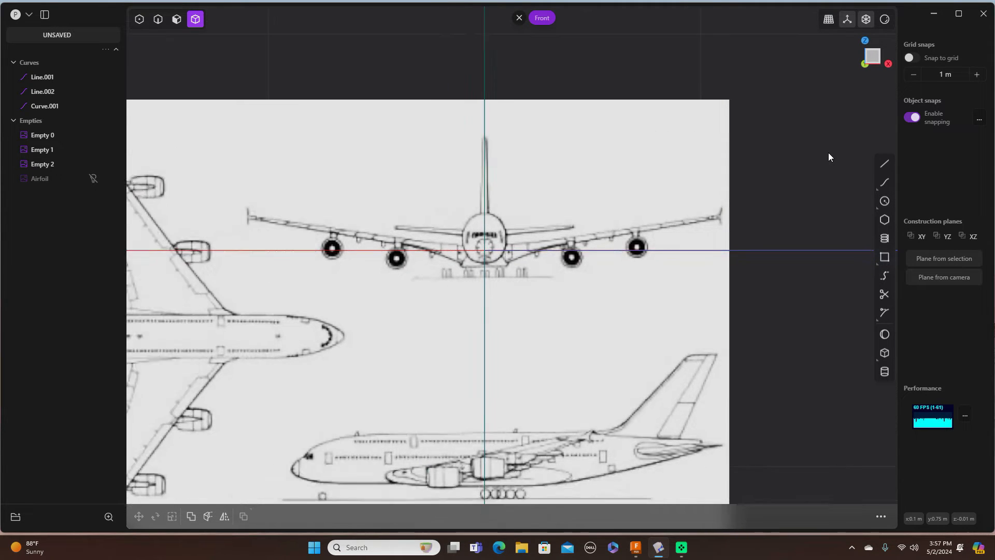
{"action": "scroll", "coordinate": [828, 152], "scroll_direction": "up", "scroll_amount": 3}
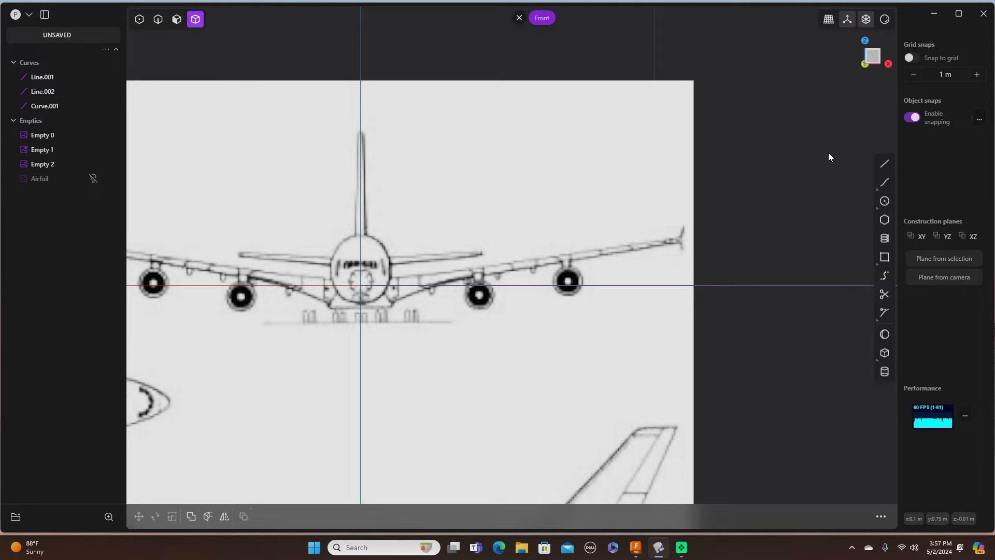
{"action": "scroll", "coordinate": [579, 225], "scroll_direction": "down", "scroll_amount": 1}
{"action": "scroll", "coordinate": [591, 224], "scroll_direction": "up", "scroll_amount": 2}
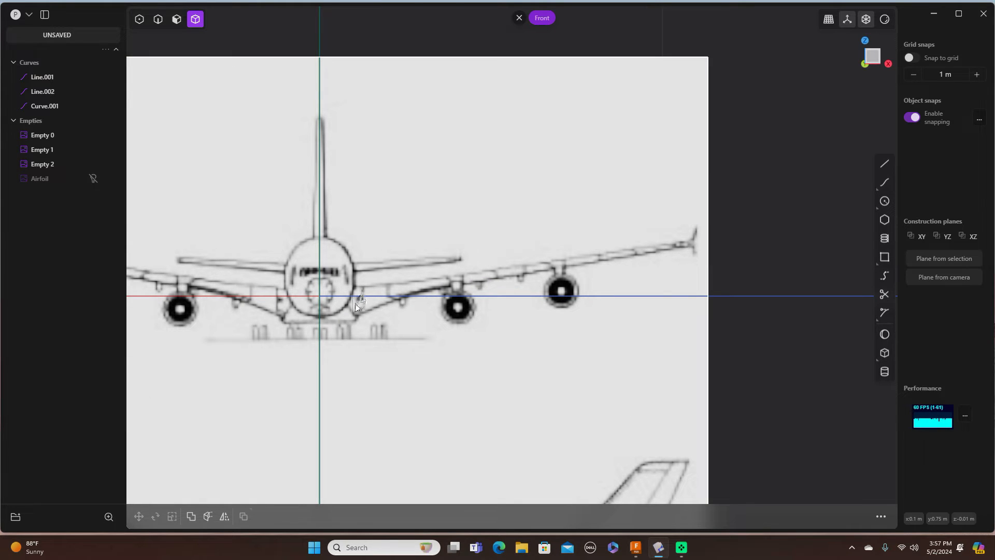
{"action": "left_click", "coordinate": [159, 20]}
{"action": "scroll", "coordinate": [381, 276], "scroll_direction": "down", "scroll_amount": 1}
{"action": "scroll", "coordinate": [380, 275], "scroll_direction": "up", "scroll_amount": 3}
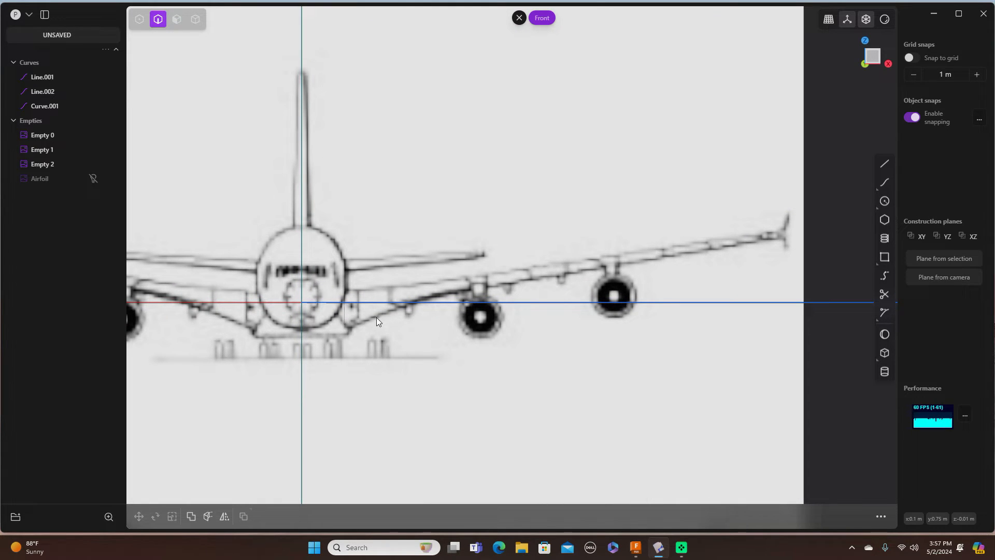
{"action": "left_click", "coordinate": [344, 312]}
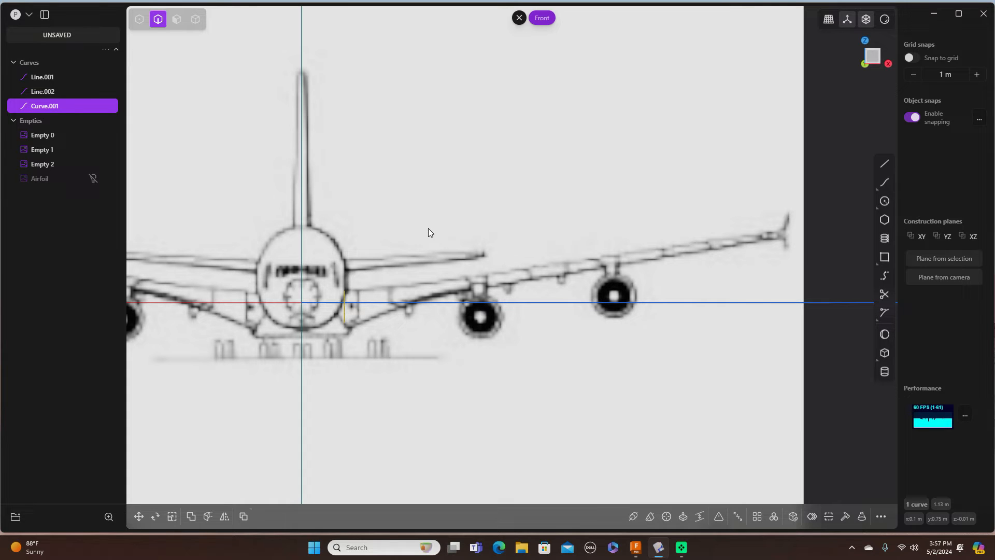
Step: Duplicate the root airfoil and slide the copy out along the wing in Front and Top views
{"action": "key", "text": "shift+d"}
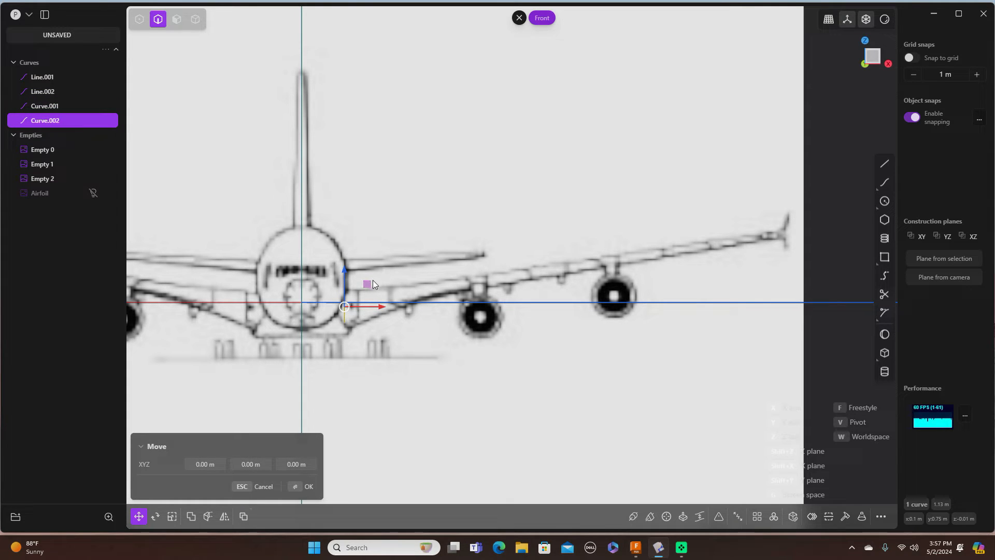
{"action": "left_click_drag", "start_coordinate": [368, 284], "coordinate": [488, 235]}
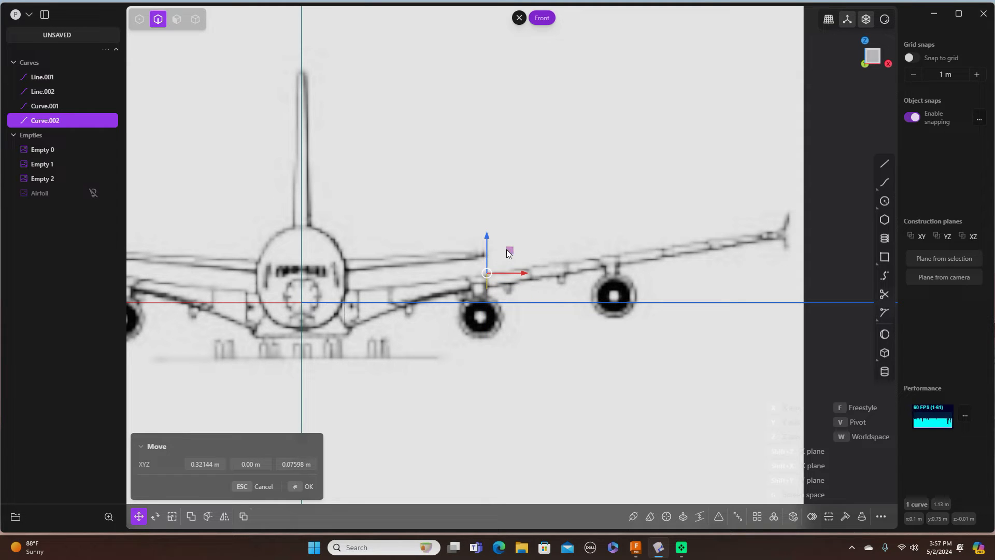
{"action": "left_click_drag", "start_coordinate": [507, 252], "coordinate": [508, 254]}
{"action": "key", "text": "KP_7"}
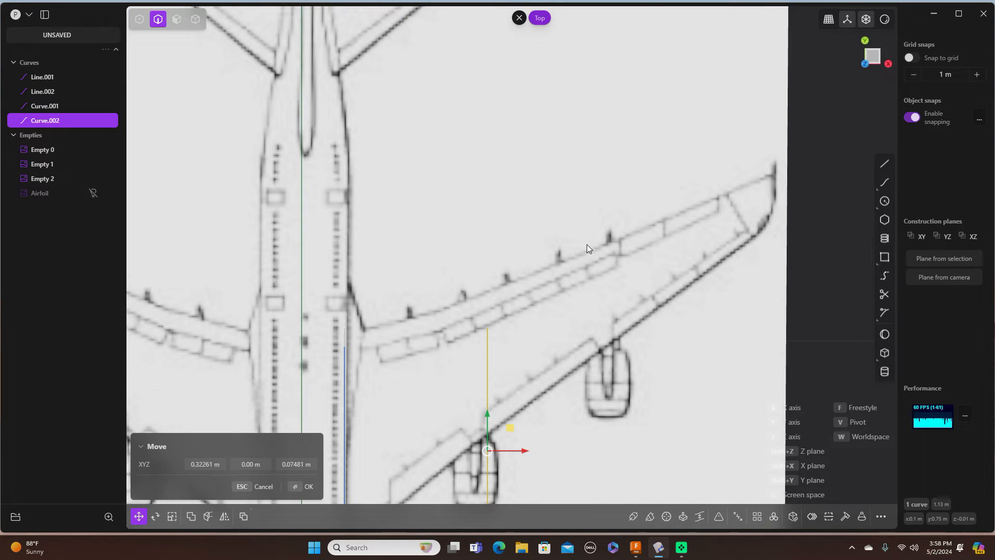
{"action": "scroll", "coordinate": [596, 238], "scroll_direction": "down", "scroll_amount": 3}
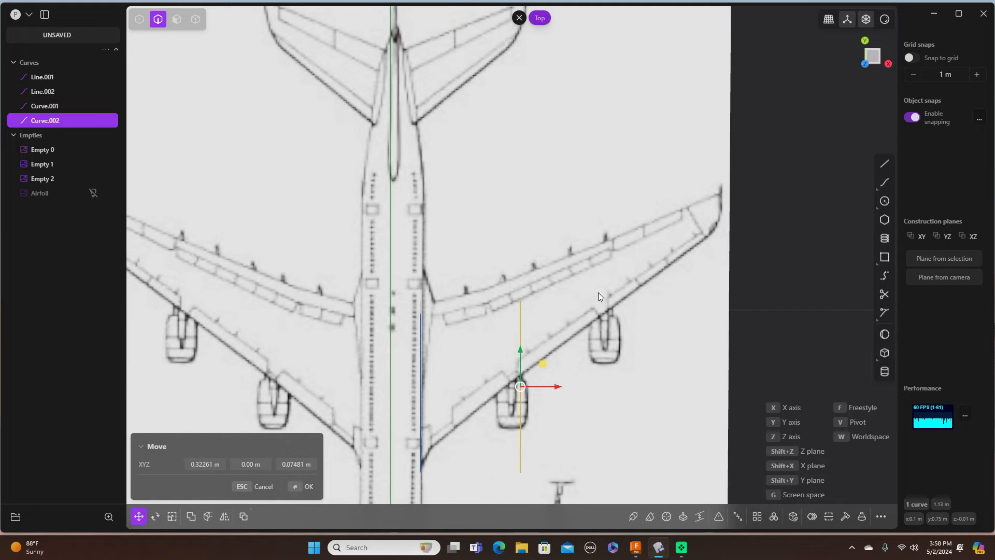
{"action": "left_click_drag", "start_coordinate": [521, 351], "coordinate": [521, 245]}
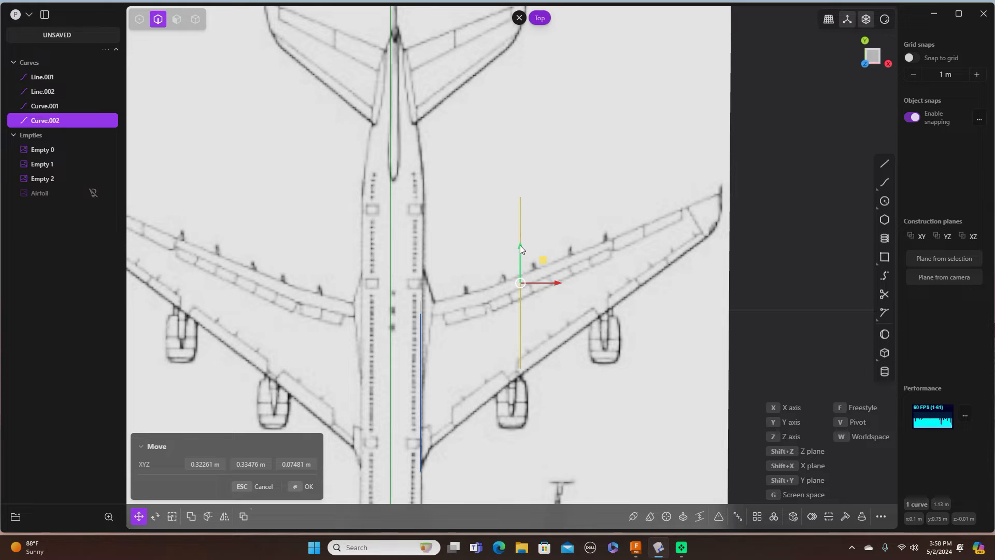
{"action": "left_click_drag", "start_coordinate": [520, 244], "coordinate": [521, 283]}
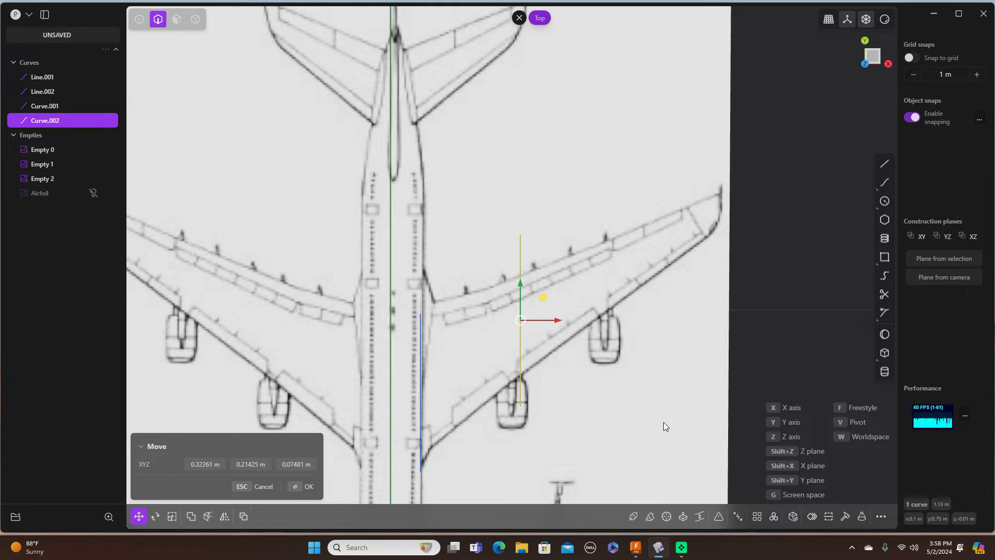
Step: Scale the mid-wing airfoil copy uniformly to about 0.57
{"action": "key", "text": "s"}
{"action": "scroll", "coordinate": [624, 402], "scroll_direction": "up", "scroll_amount": 3}
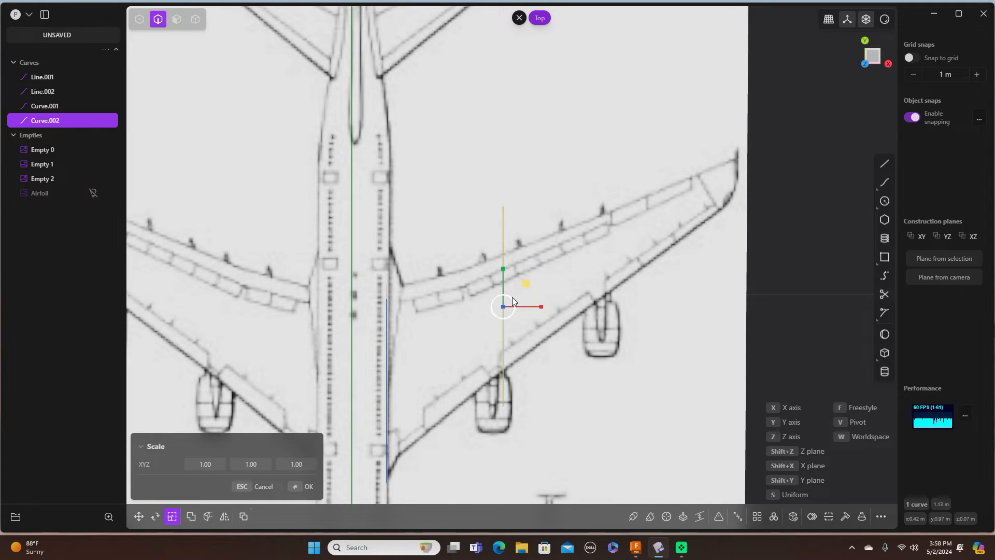
{"action": "left_click_drag", "start_coordinate": [511, 298], "coordinate": [507, 302]}
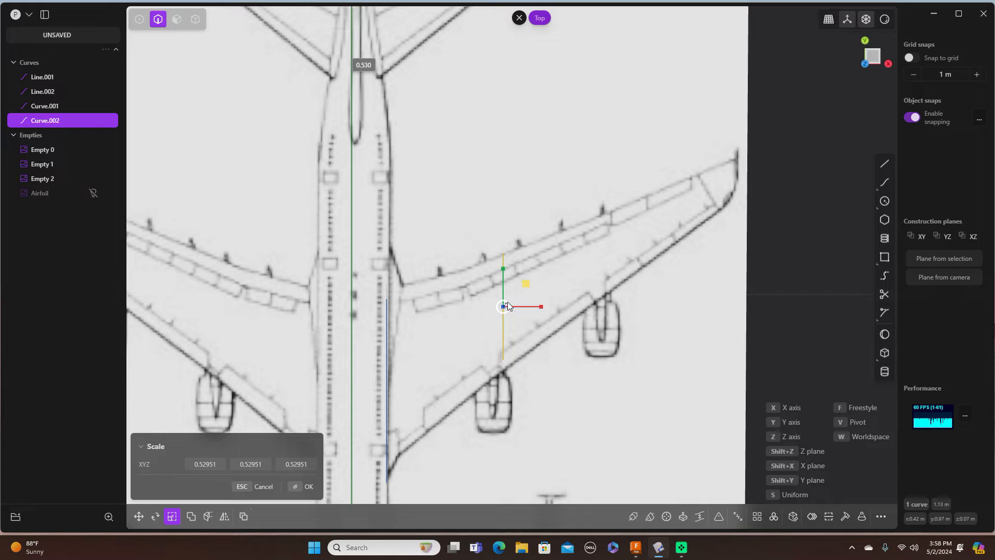
{"action": "left_click_drag", "start_coordinate": [508, 302], "coordinate": [508, 301]}
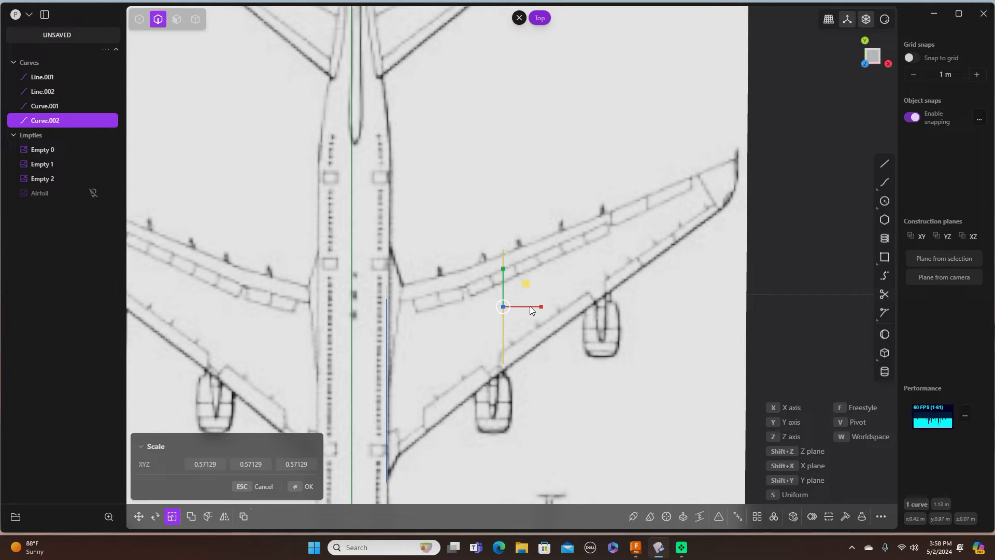
{"action": "key", "text": "g"}
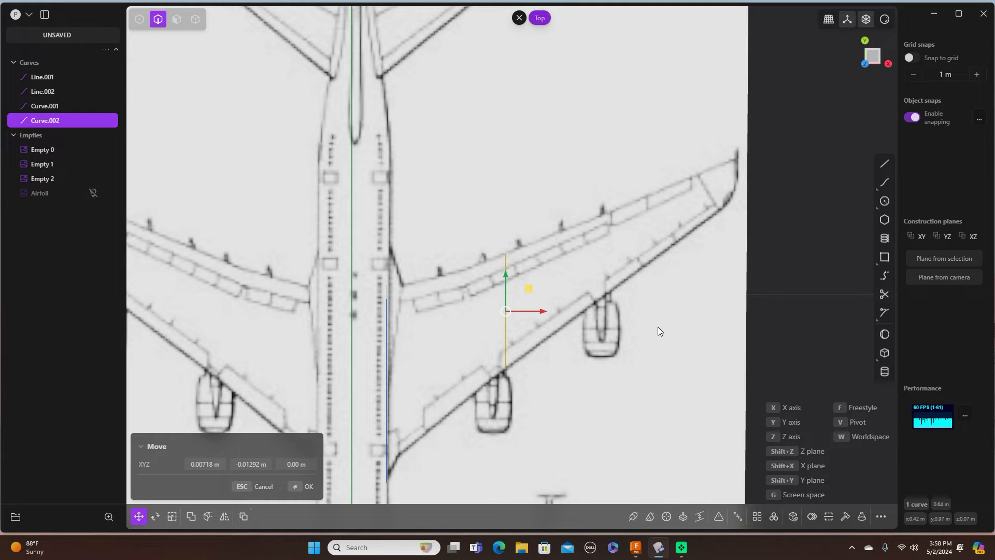
{"action": "key", "text": "1"}
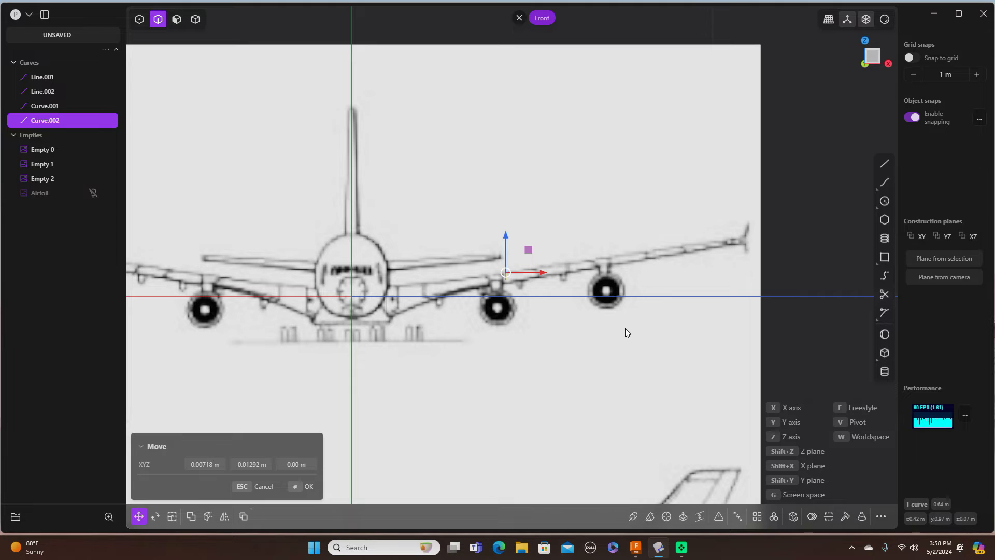
Step: Lower the mid-wing airfoil copy slightly onto the wing in the front blueprint
{"action": "scroll", "coordinate": [625, 328], "scroll_direction": "up", "scroll_amount": 3}
{"action": "scroll", "coordinate": [628, 325], "scroll_direction": "up", "scroll_amount": 1}
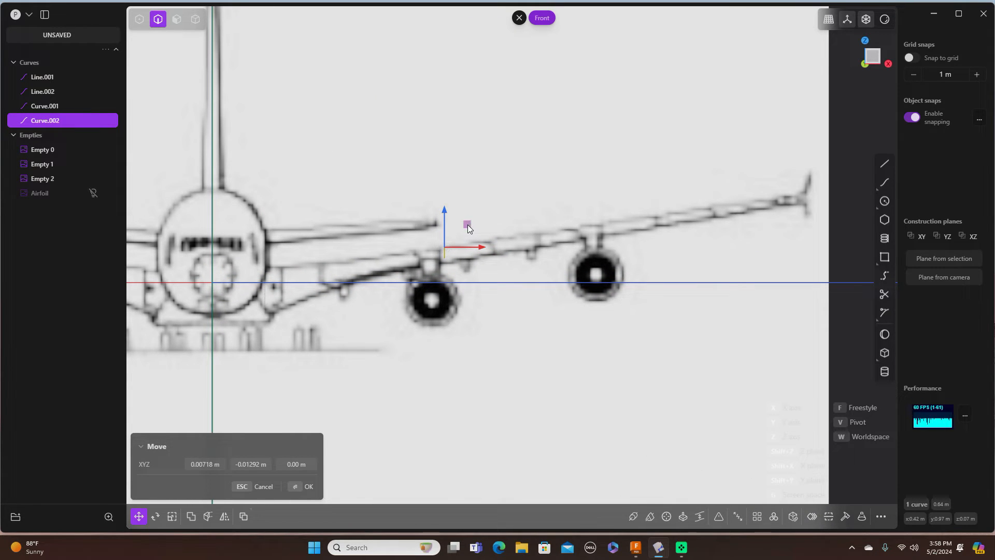
{"action": "left_click_drag", "start_coordinate": [468, 227], "coordinate": [472, 230]}
{"action": "key", "text": "Return"}
Step: Duplicate the mid-wing airfoil as Curve.003 and move it out to the wingtip in Top view
{"action": "key", "text": "ctrl+d"}
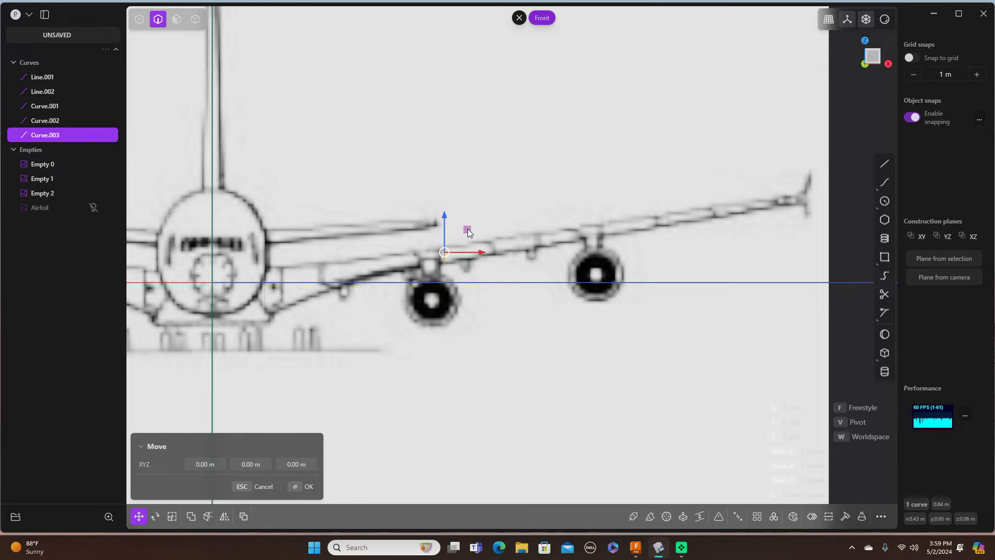
{"action": "left_click_drag", "start_coordinate": [467, 229], "coordinate": [821, 173]}
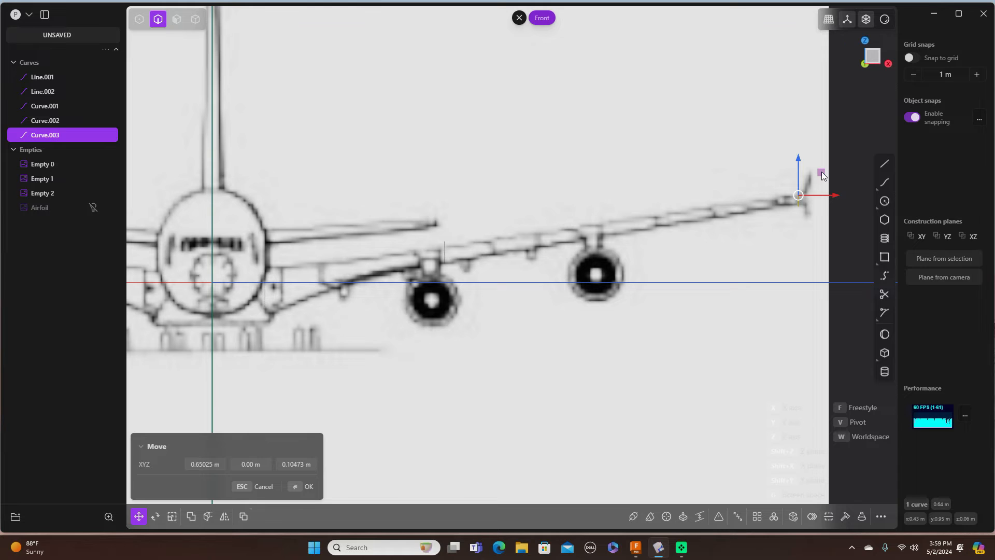
{"action": "key", "text": "KP_7"}
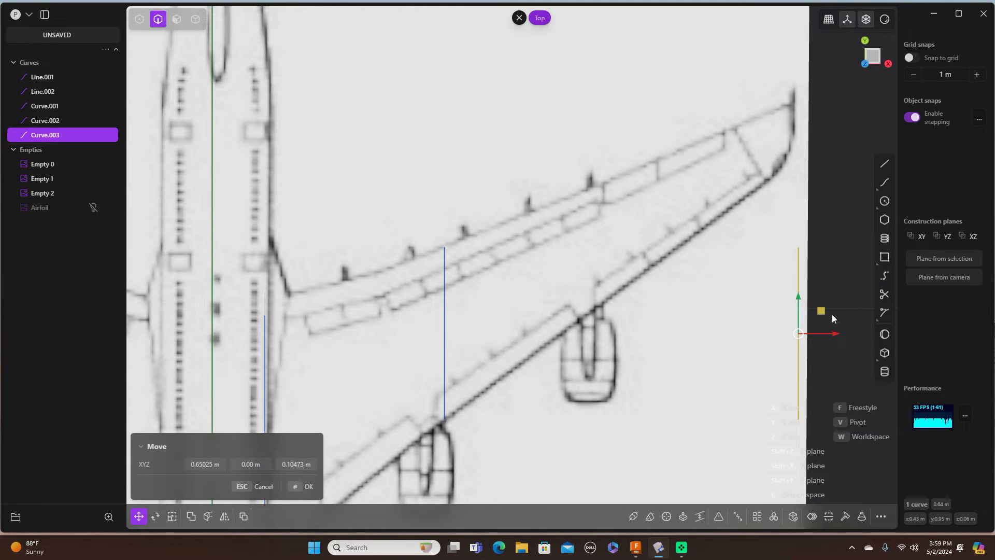
{"action": "left_click_drag", "start_coordinate": [824, 314], "coordinate": [819, 105]}
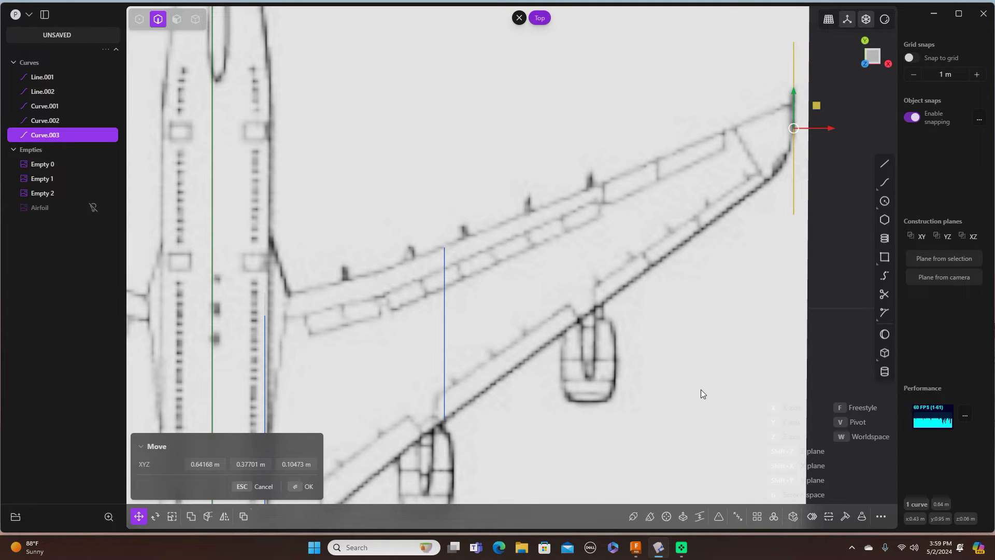
Step: Scale the wingtip airfoil Curve.003 down to about 0.37
{"action": "key", "text": "s"}
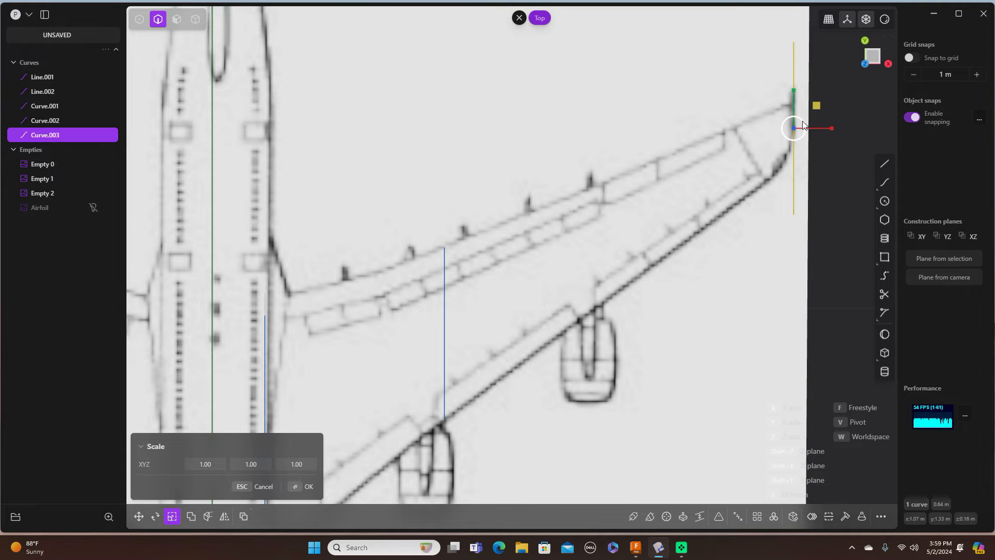
{"action": "mouse_move", "coordinate": [797, 123]}
{"action": "left_mouse_down"}
{"action": "mouse_move", "coordinate": [819, 118]}
{"action": "mouse_move", "coordinate": [817, 101]}
{"action": "mouse_move", "coordinate": [803, 122]}
{"action": "left_mouse_up"}
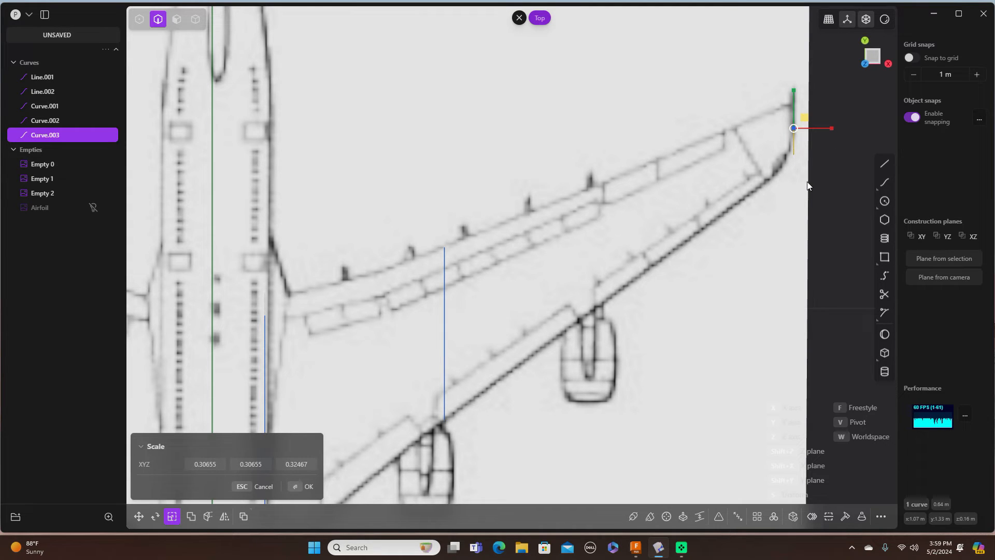
{"action": "key", "text": "Escape"}
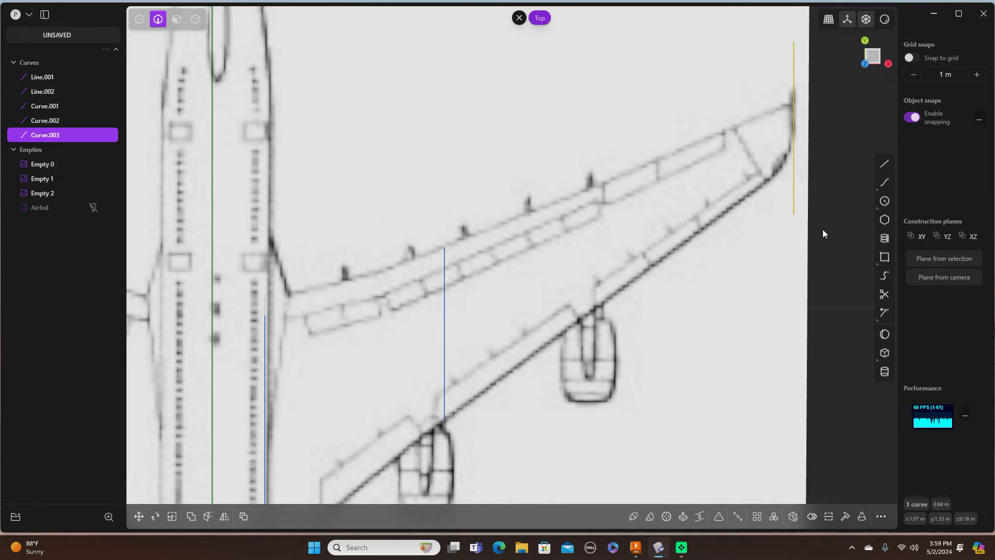
{"action": "key", "text": "s"}
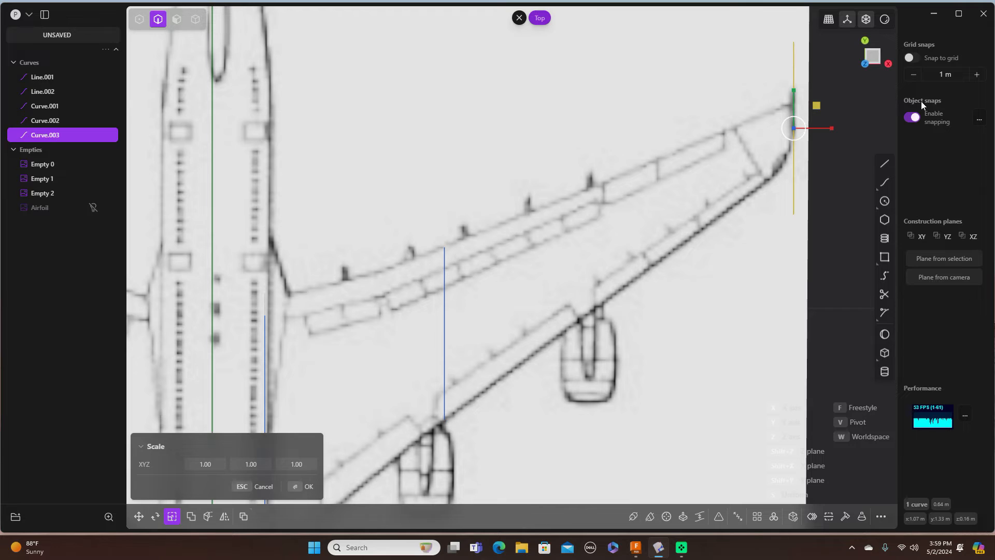
{"action": "left_click_drag", "start_coordinate": [802, 121], "coordinate": [797, 125]}
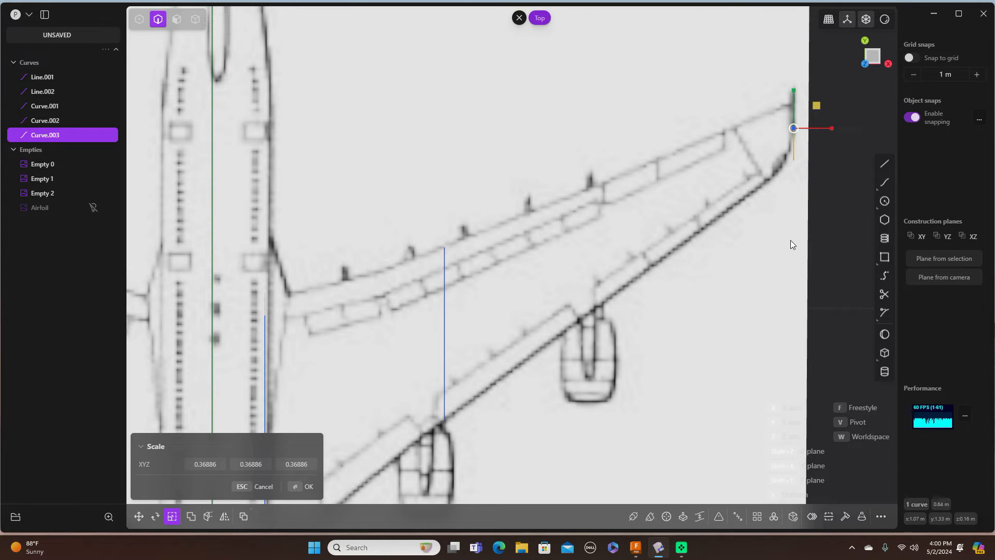
{"action": "key", "text": "g"}
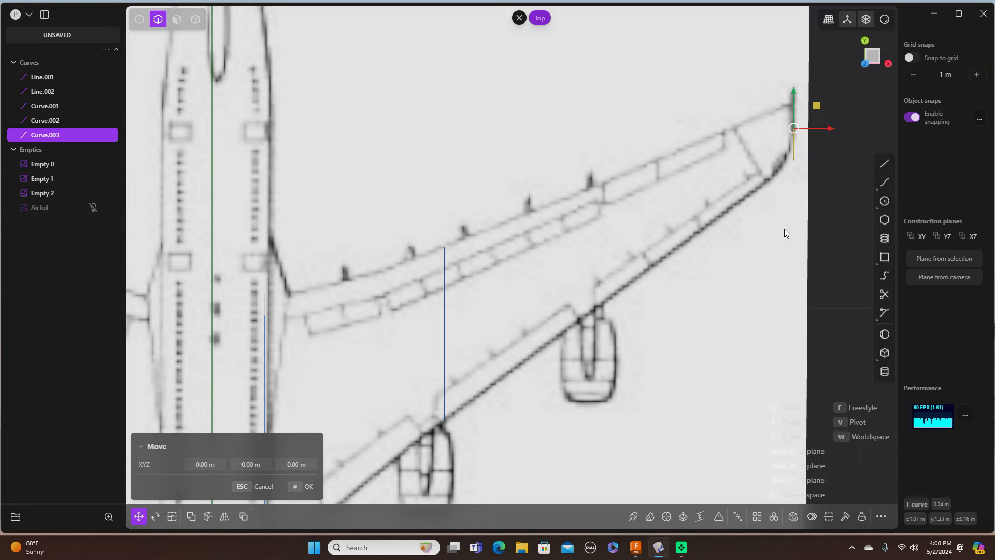
Step: Shrink the wing-tip airfoil further with a 0.938 scale
{"action": "scroll", "coordinate": [763, 245], "scroll_direction": "up", "scroll_amount": 2}
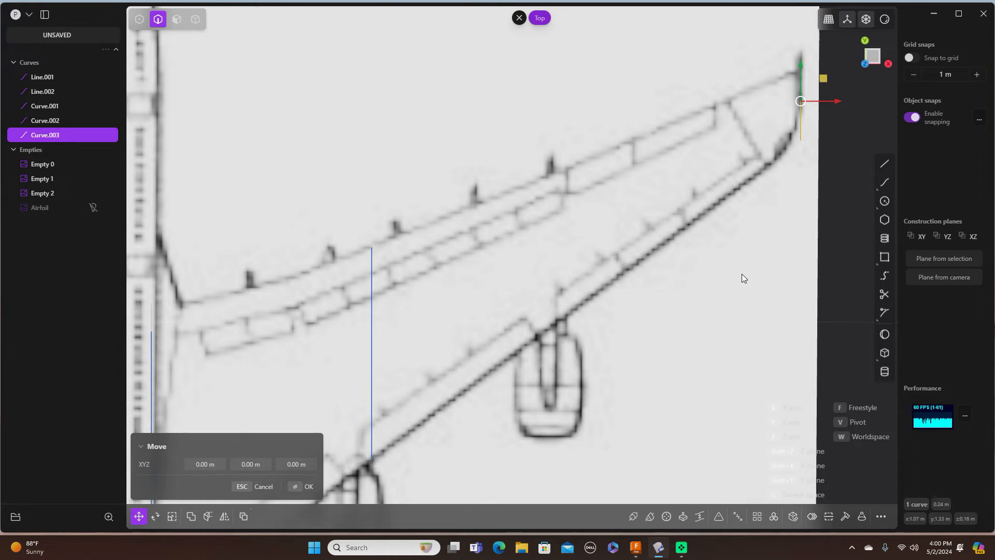
{"action": "right_click_drag", "start_coordinate": [741, 274], "coordinate": [620, 332]}
{"action": "scroll", "coordinate": [625, 326], "scroll_direction": "up", "scroll_amount": 1}
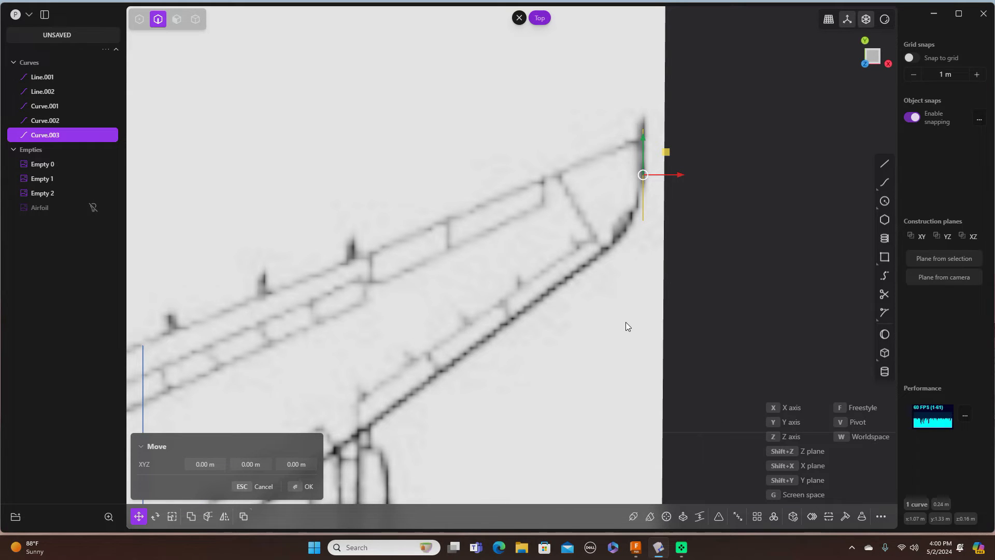
{"action": "key", "text": "s"}
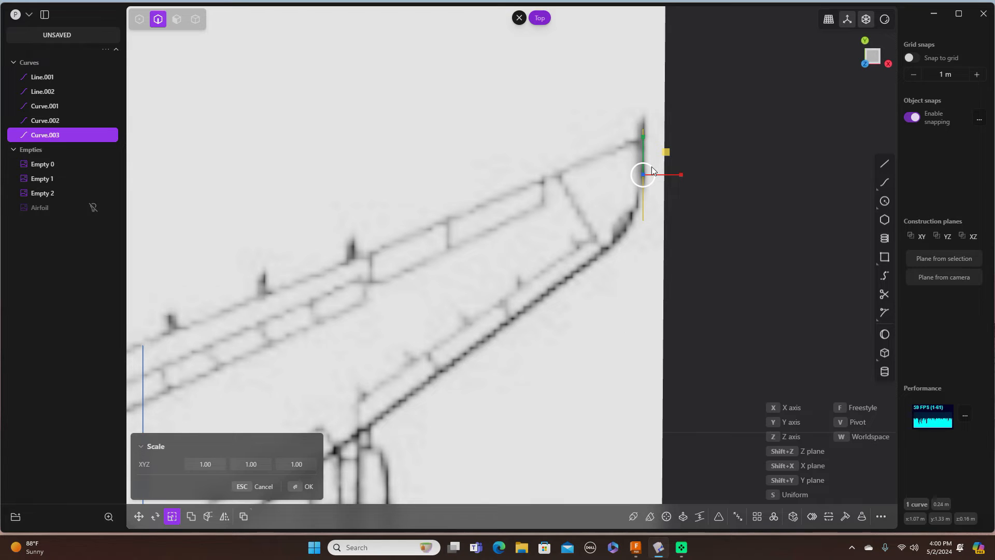
{"action": "left_click_drag", "start_coordinate": [652, 166], "coordinate": [649, 170]}
{"action": "left_click", "coordinate": [311, 487]}
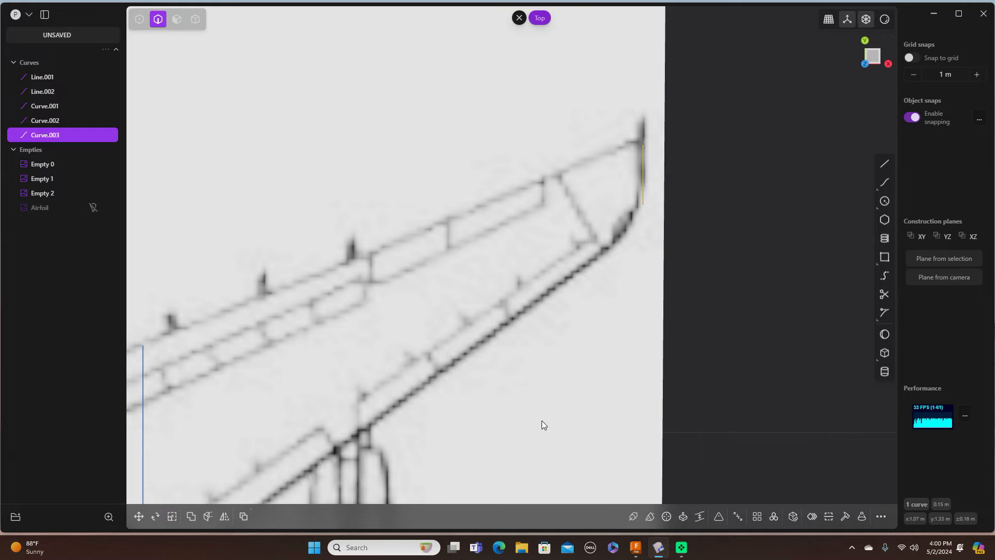
Step: In Front view, nudge the wing-tip airfoil about 0.009 m lower onto the wingtip
{"action": "scroll", "coordinate": [726, 336], "scroll_direction": "down", "scroll_amount": 3}
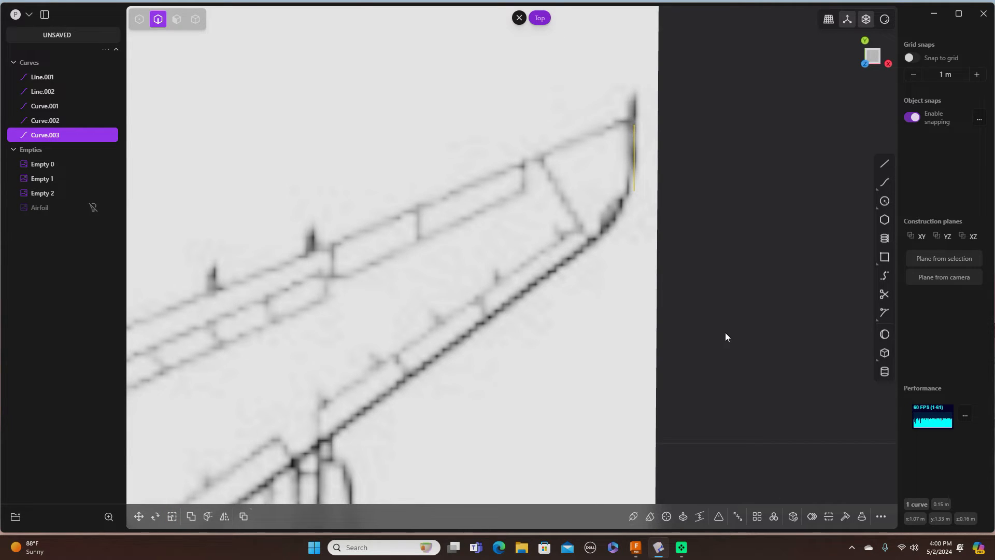
{"action": "scroll", "coordinate": [725, 331], "scroll_direction": "down", "scroll_amount": 3}
{"action": "middle_click_drag", "start_coordinate": [725, 333], "coordinate": [813, 176], "text": "shift"}
{"action": "scroll", "coordinate": [710, 324], "scroll_direction": "up", "scroll_amount": 2}
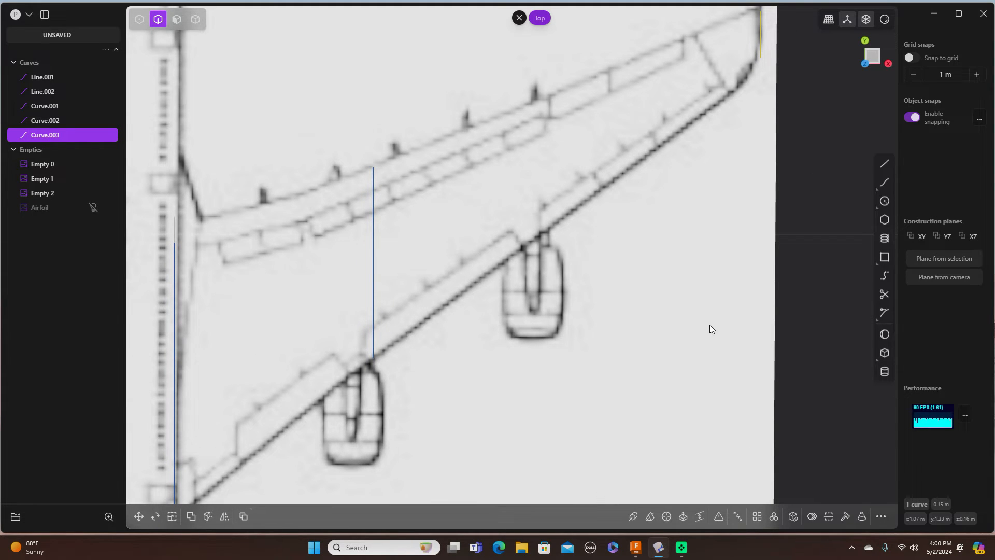
{"action": "scroll", "coordinate": [710, 324], "scroll_direction": "down", "scroll_amount": 2}
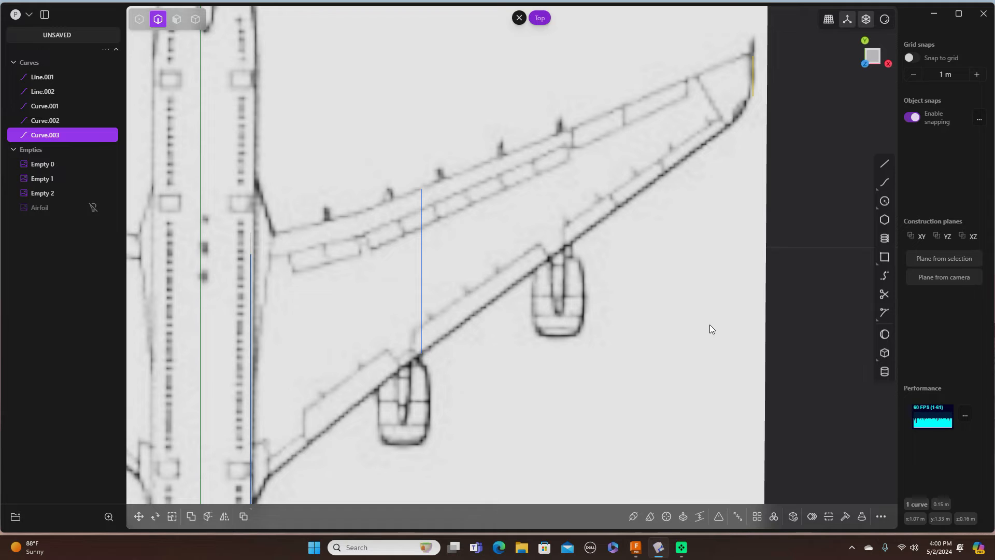
{"action": "middle_click_drag", "start_coordinate": [715, 353], "coordinate": [739, 276], "text": "shift"}
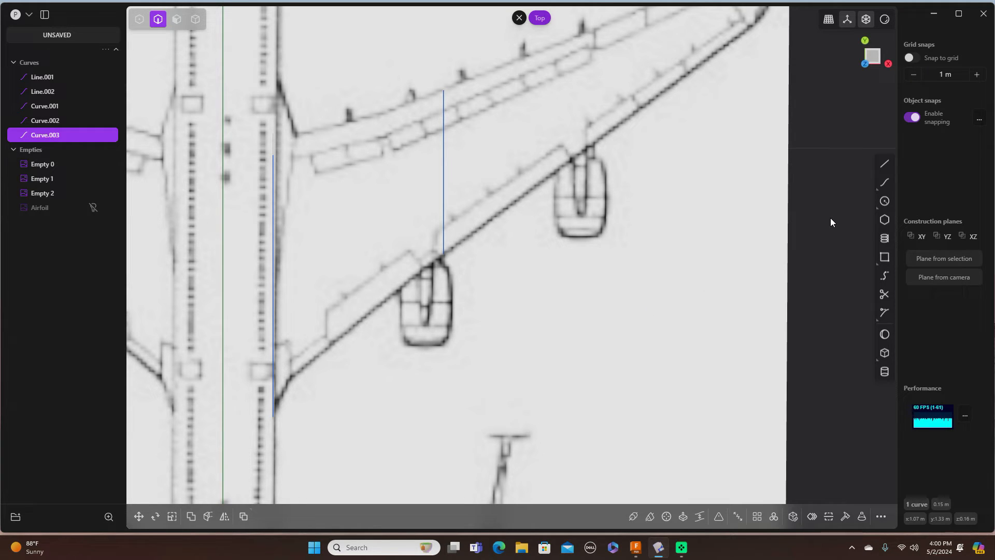
{"action": "key", "text": "1"}
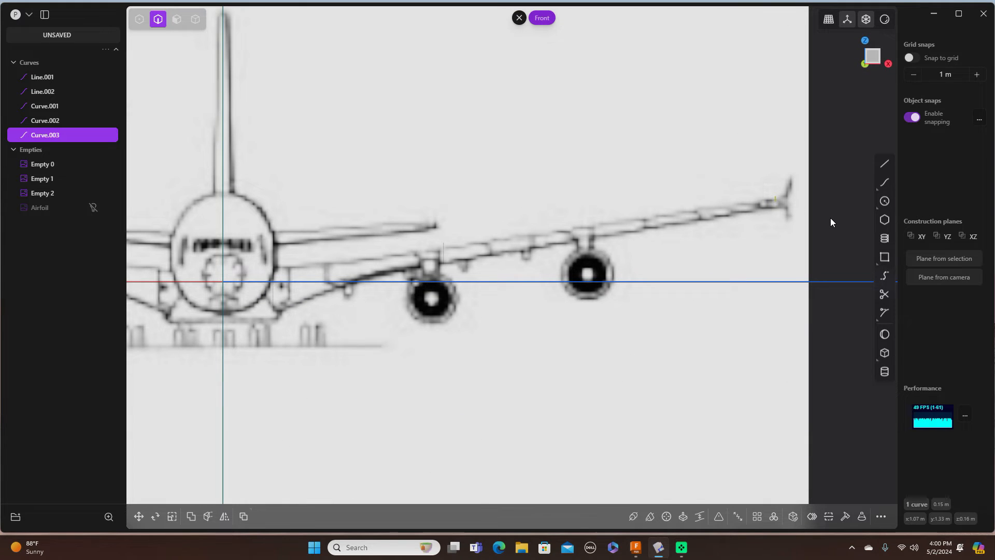
{"action": "scroll", "coordinate": [782, 201], "scroll_direction": "up", "scroll_amount": 3}
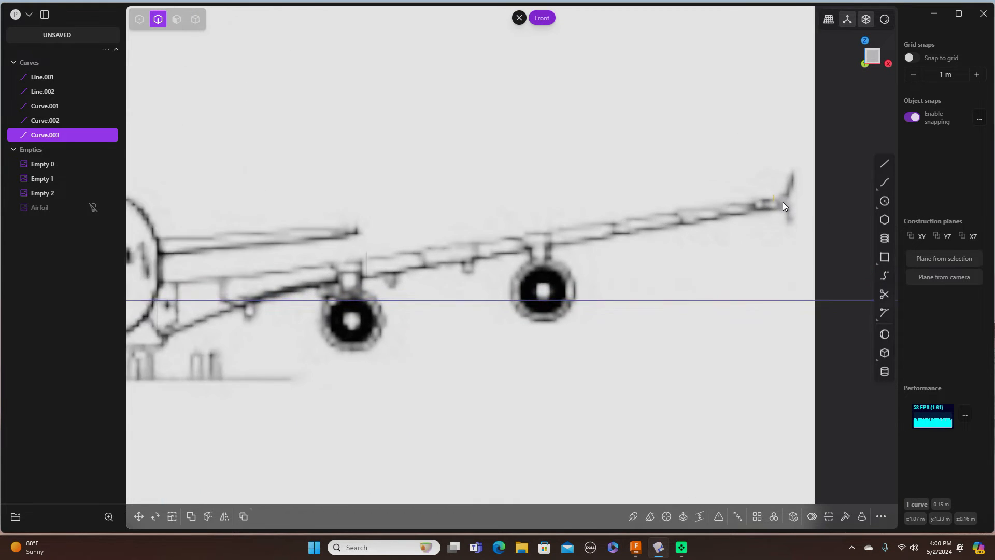
{"action": "scroll", "coordinate": [782, 205], "scroll_direction": "up", "scroll_amount": 2}
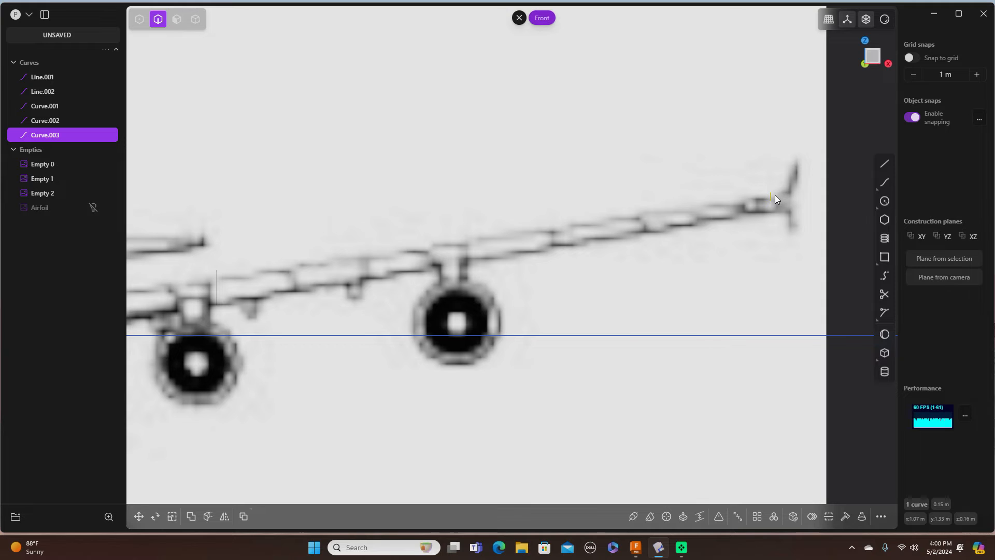
{"action": "scroll", "coordinate": [771, 198], "scroll_direction": "up", "scroll_amount": 4}
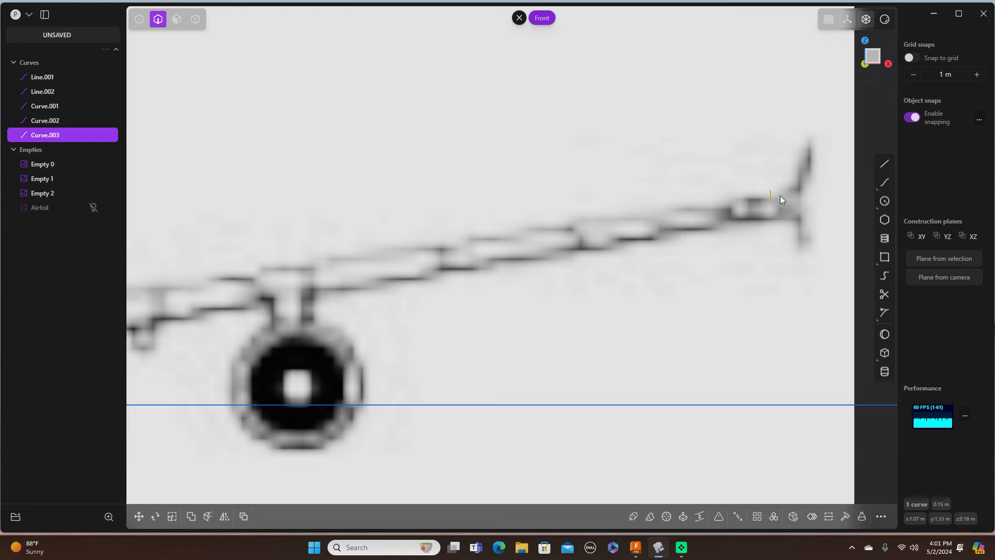
{"action": "key", "text": "g"}
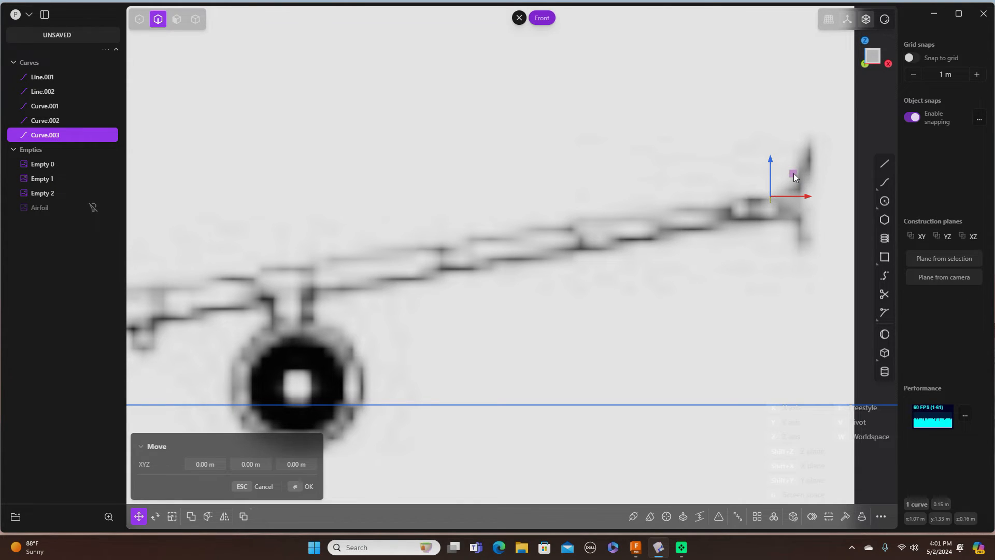
{"action": "left_click_drag", "start_coordinate": [794, 176], "coordinate": [794, 188]}
{"action": "left_click", "coordinate": [309, 488]}
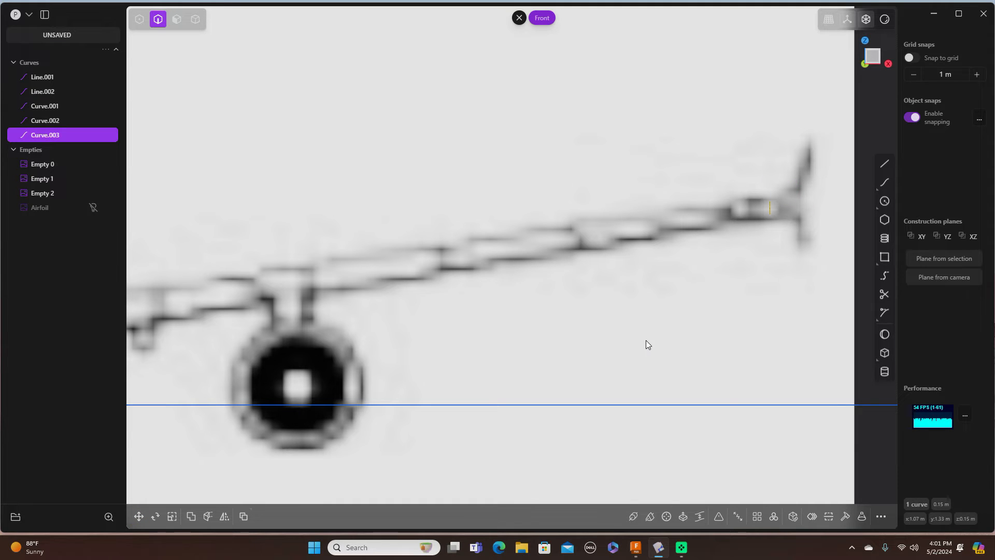
{"action": "scroll", "coordinate": [649, 339], "scroll_direction": "down", "scroll_amount": 5}
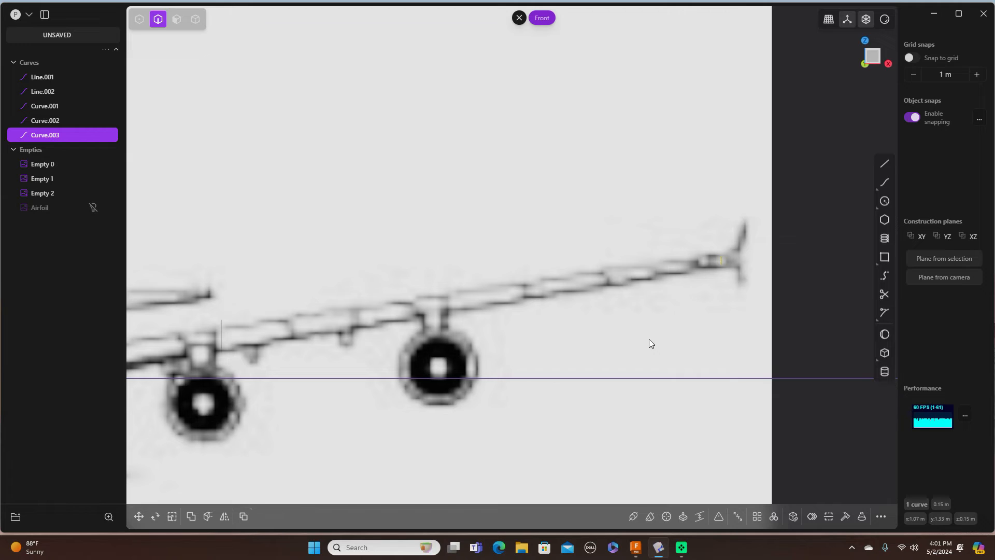
Step: Hide the Airfoil, Empty 2, Empty 1 and Empty 0 blueprint images in the outliner
{"action": "left_click", "coordinate": [94, 208]}
{"action": "left_click", "coordinate": [95, 208]}
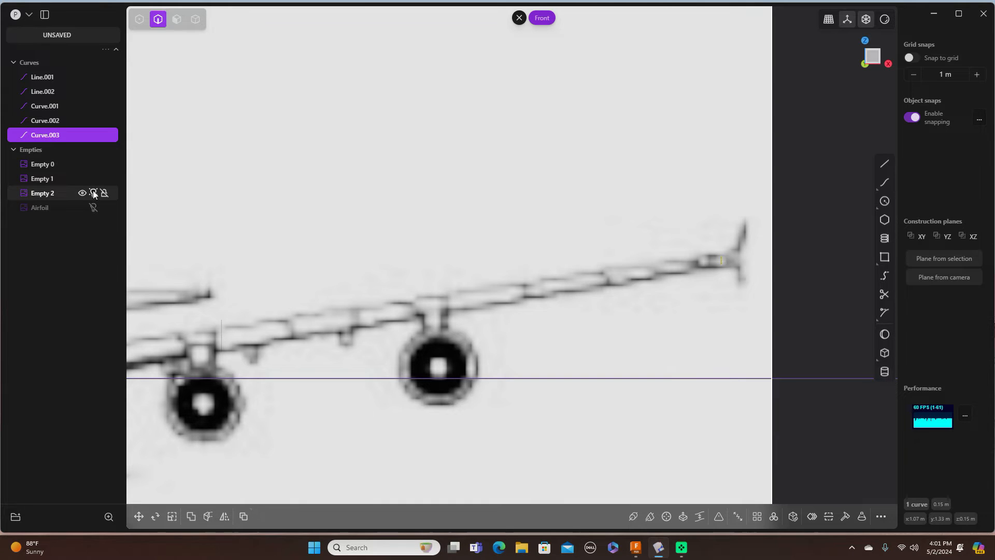
{"action": "left_click", "coordinate": [93, 193]}
{"action": "left_click", "coordinate": [94, 179]}
{"action": "left_click", "coordinate": [93, 163]}
{"action": "scroll", "coordinate": [322, 225], "scroll_direction": "up", "scroll_amount": 1}
{"action": "scroll", "coordinate": [323, 225], "scroll_direction": "down", "scroll_amount": 3}
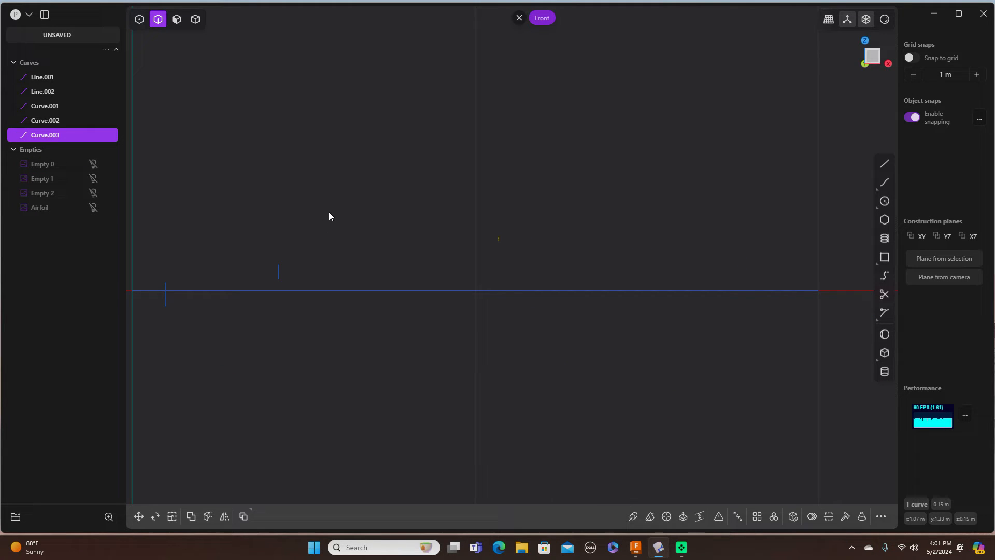
Step: Orbit from Front view into perspective, deselect, and centre the three airfoil curves
{"action": "middle_click_drag", "start_coordinate": [328, 212], "coordinate": [648, 217], "text": "shift"}
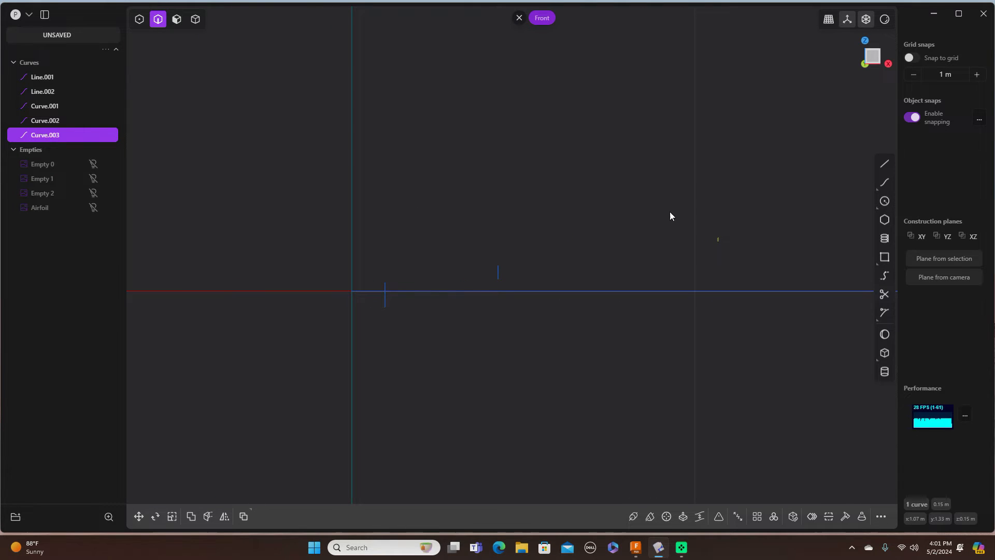
{"action": "middle_click_drag", "start_coordinate": [695, 191], "coordinate": [651, 204]}
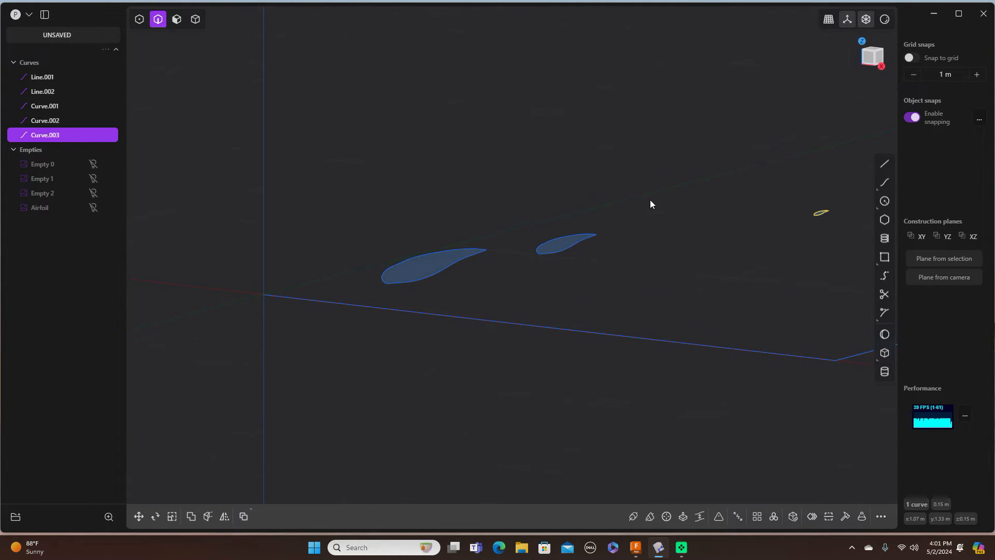
{"action": "left_click", "coordinate": [667, 178]}
{"action": "scroll", "coordinate": [675, 168], "scroll_direction": "down", "scroll_amount": 1}
{"action": "scroll", "coordinate": [675, 168], "scroll_direction": "up", "scroll_amount": 3}
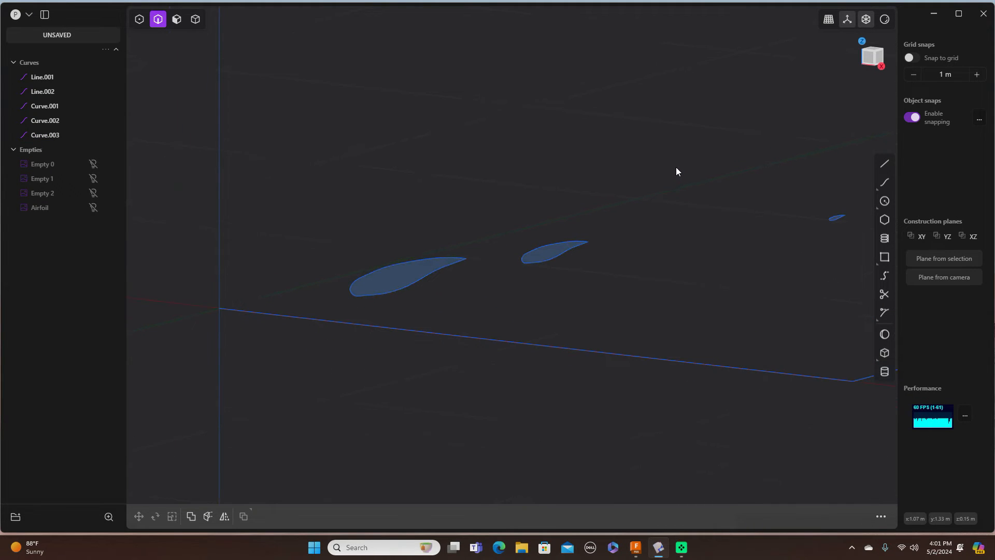
{"action": "middle_click_drag", "start_coordinate": [729, 92], "coordinate": [636, 112], "text": "shift"}
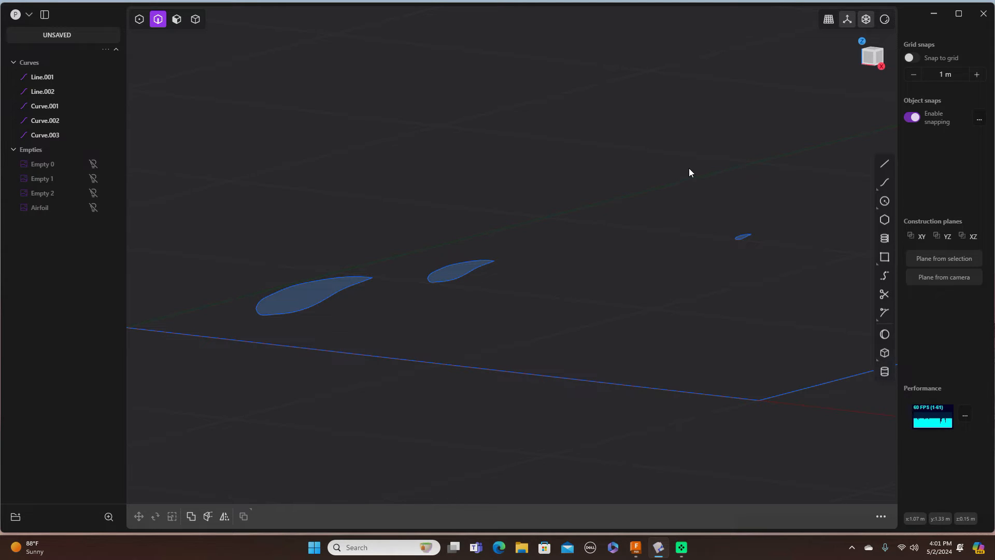
{"action": "left_click", "coordinate": [98, 194]}
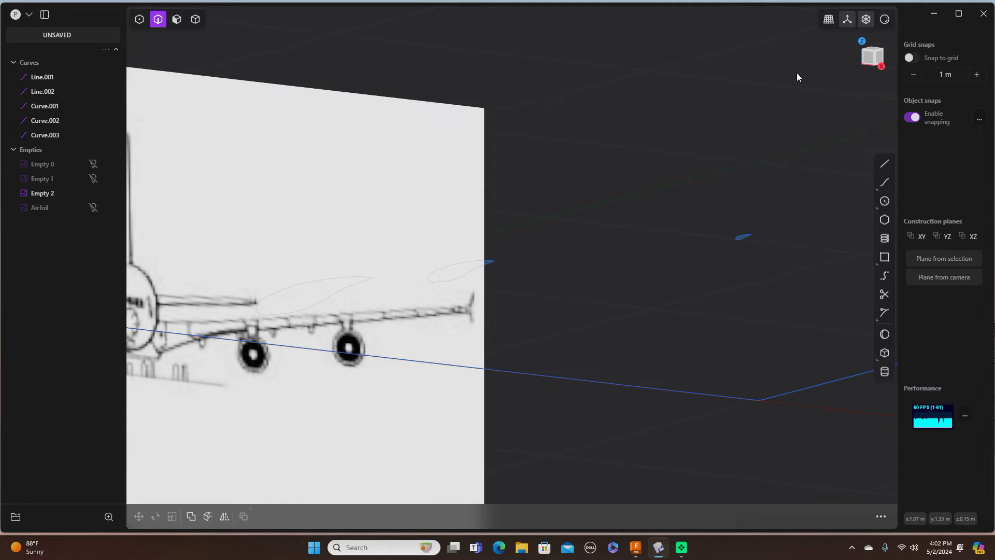
{"action": "left_click", "coordinate": [866, 59]}
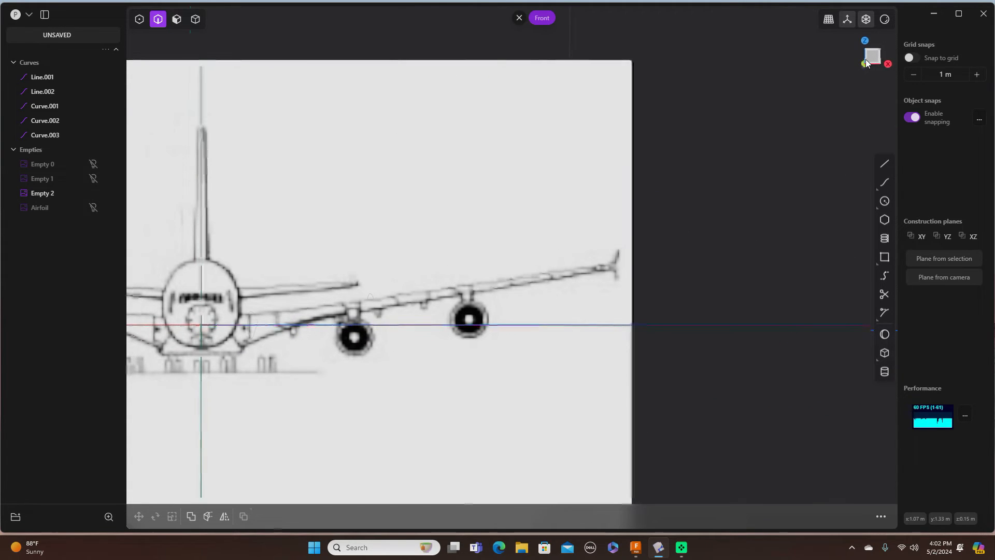
{"action": "scroll", "coordinate": [403, 269], "scroll_direction": "down", "scroll_amount": 1}
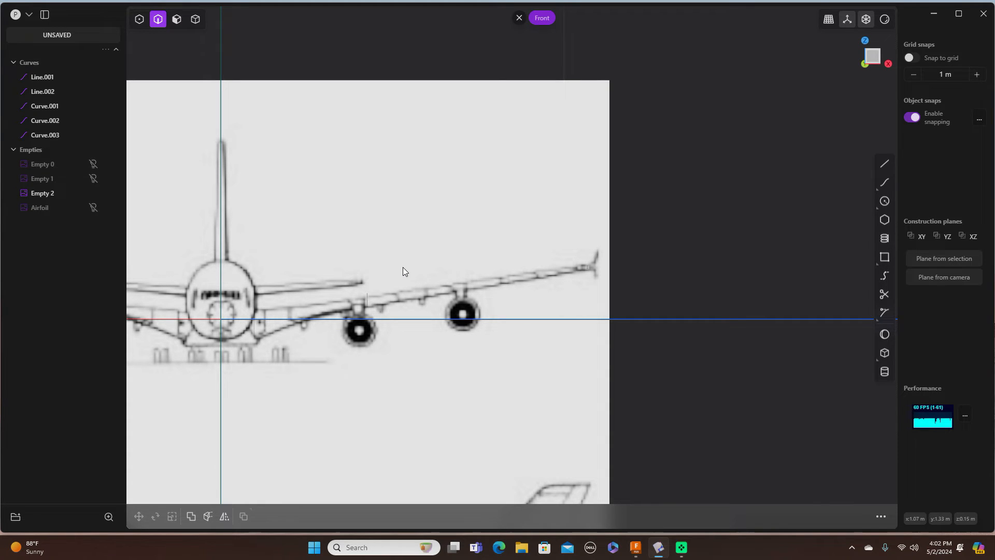
{"action": "left_click", "coordinate": [93, 193]}
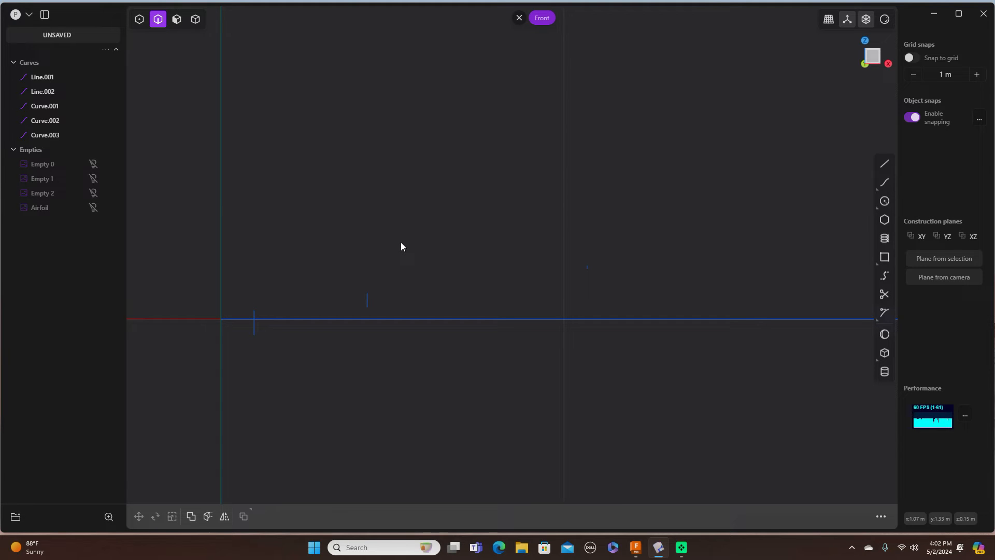
{"action": "middle_click_drag", "start_coordinate": [767, 193], "coordinate": [542, 269]}
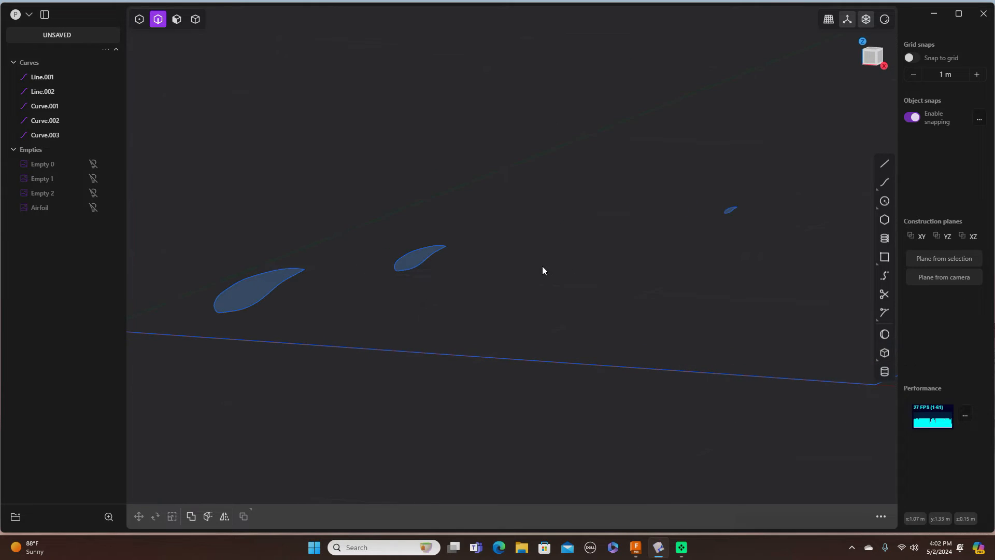
Step: Rebuild the root Curve.001 and middle Curve.002 airfoils with Refit at 0.00100 tolerance
{"action": "left_click", "coordinate": [256, 273]}
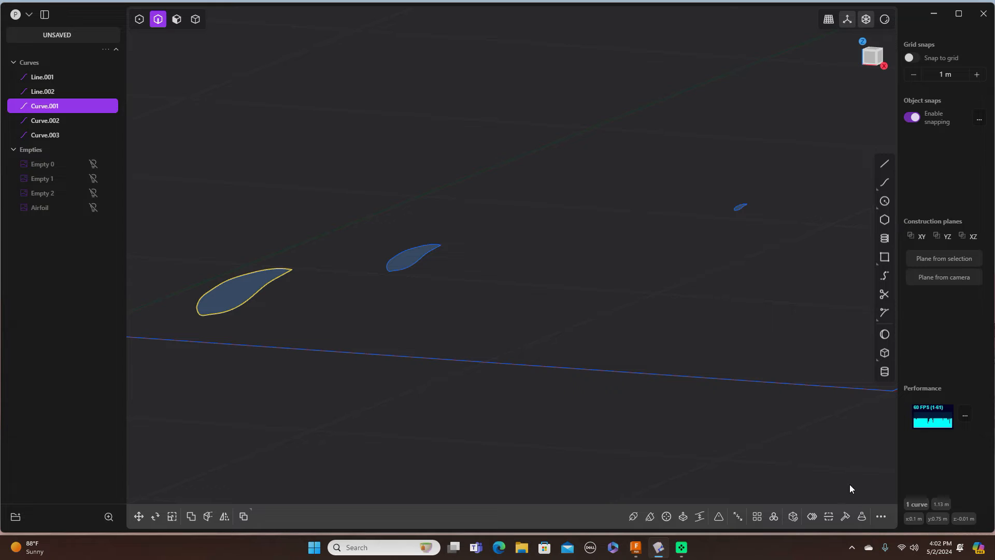
{"action": "left_click", "coordinate": [846, 517]}
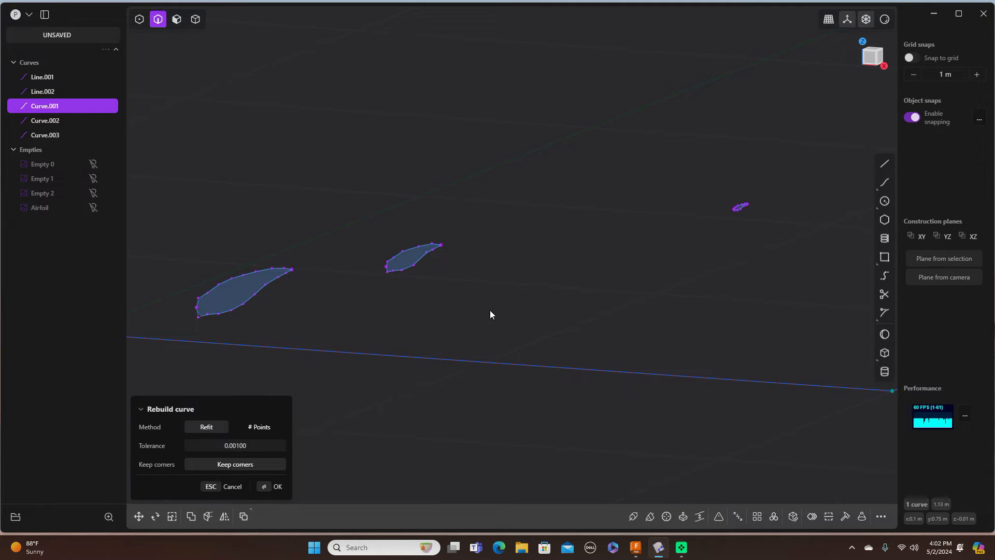
{"action": "left_click", "coordinate": [279, 486]}
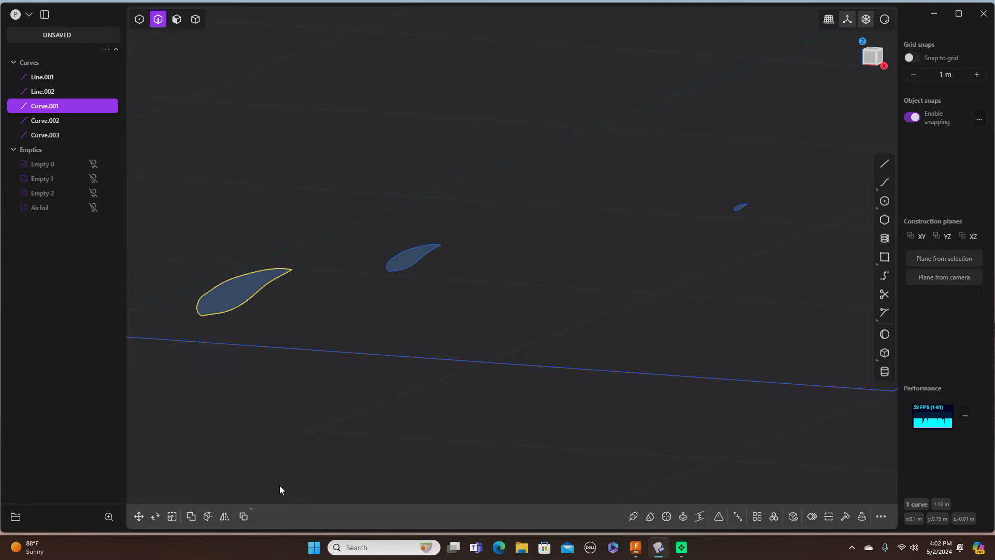
{"action": "left_click", "coordinate": [425, 255]}
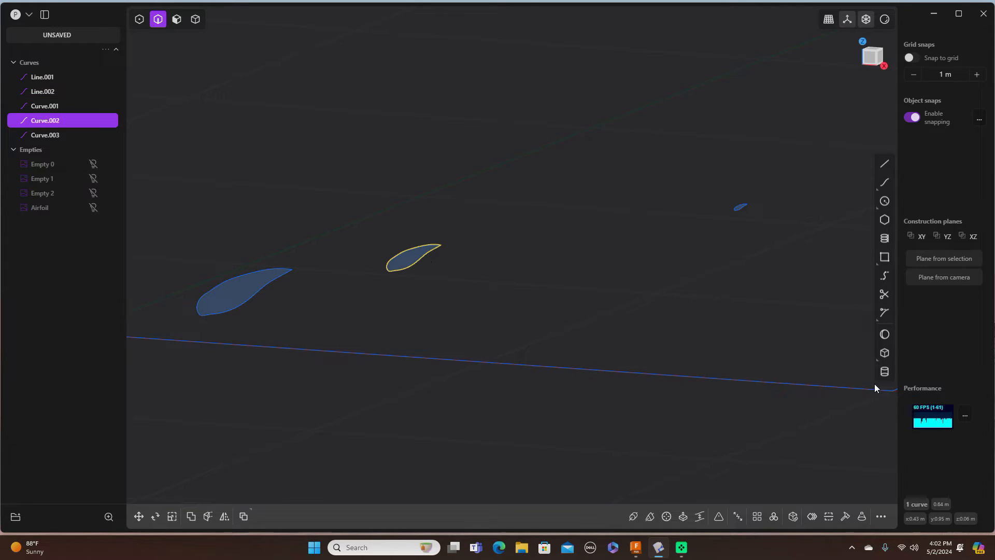
{"action": "left_click", "coordinate": [846, 514]}
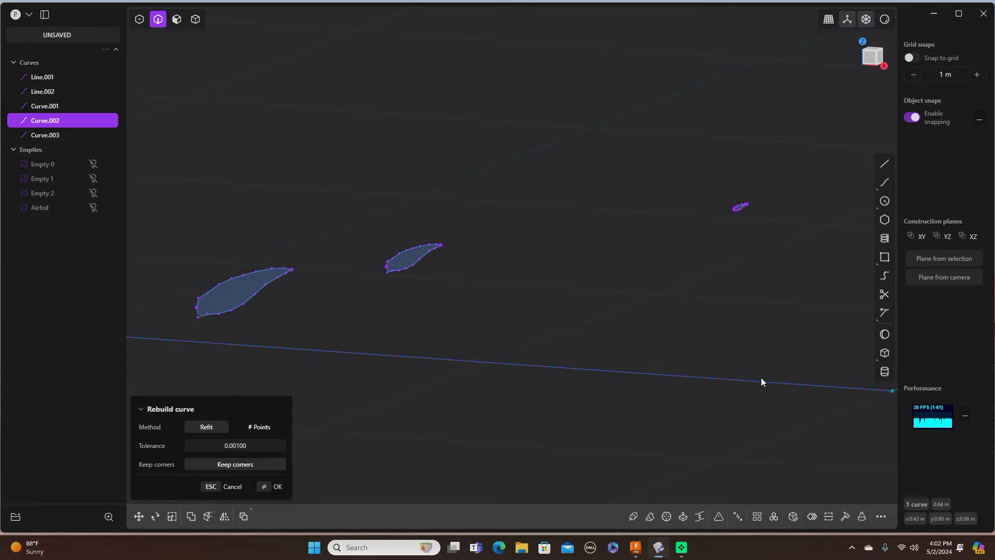
{"action": "left_click", "coordinate": [277, 486]}
Step: Rebuild the small tip airfoil Curve.003 with the same 0.00100 Refit tolerance
{"action": "middle_click_drag", "start_coordinate": [635, 344], "coordinate": [768, 215]}
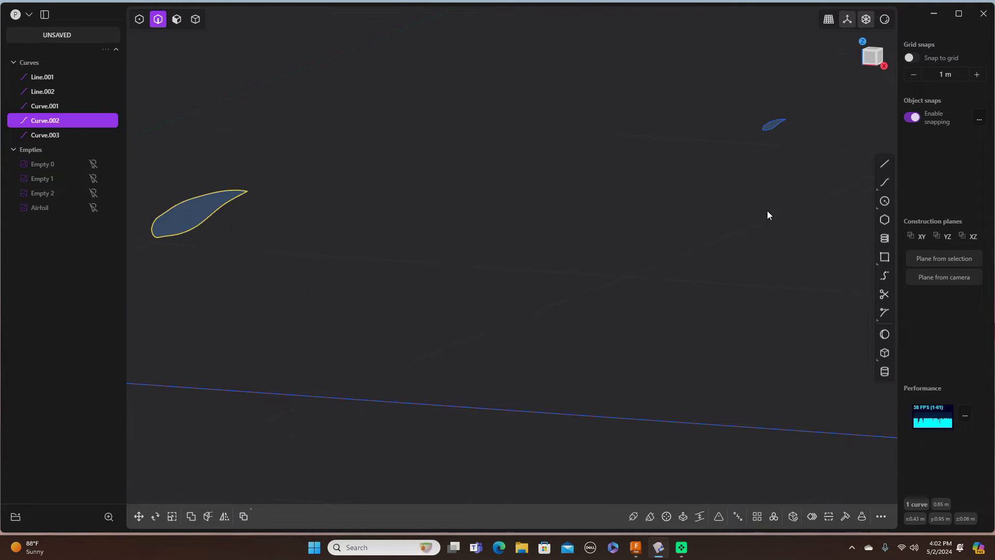
{"action": "left_click", "coordinate": [776, 126]}
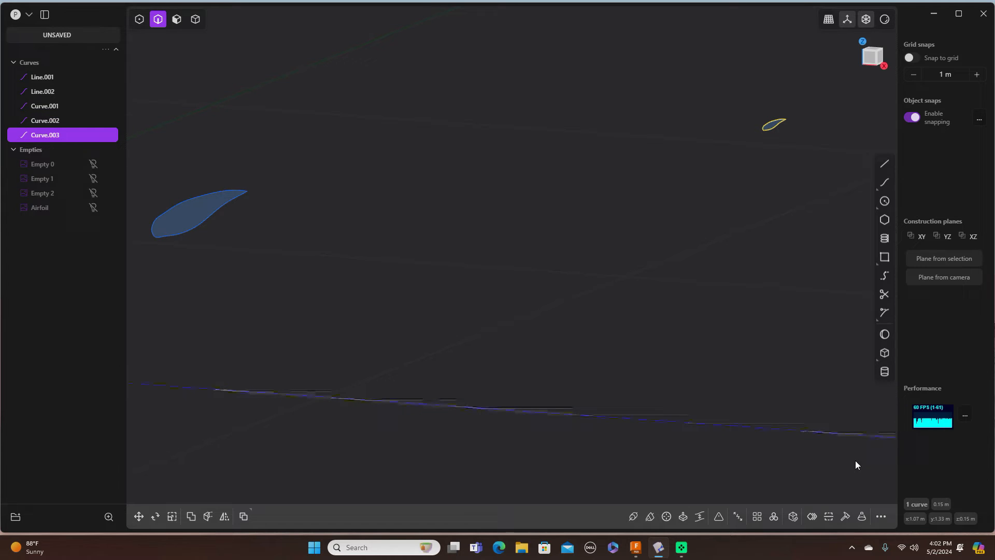
{"action": "left_click", "coordinate": [845, 516]}
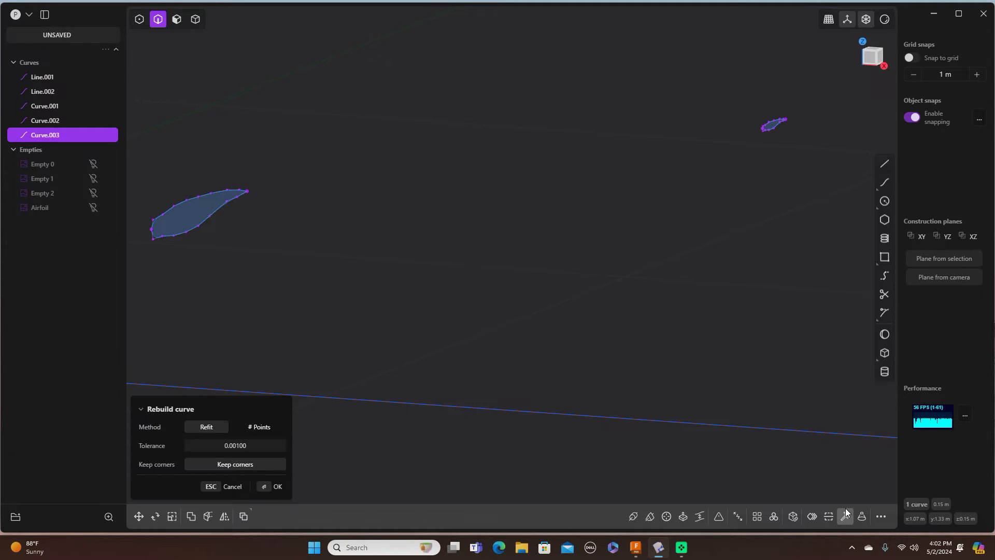
{"action": "left_click", "coordinate": [277, 486]}
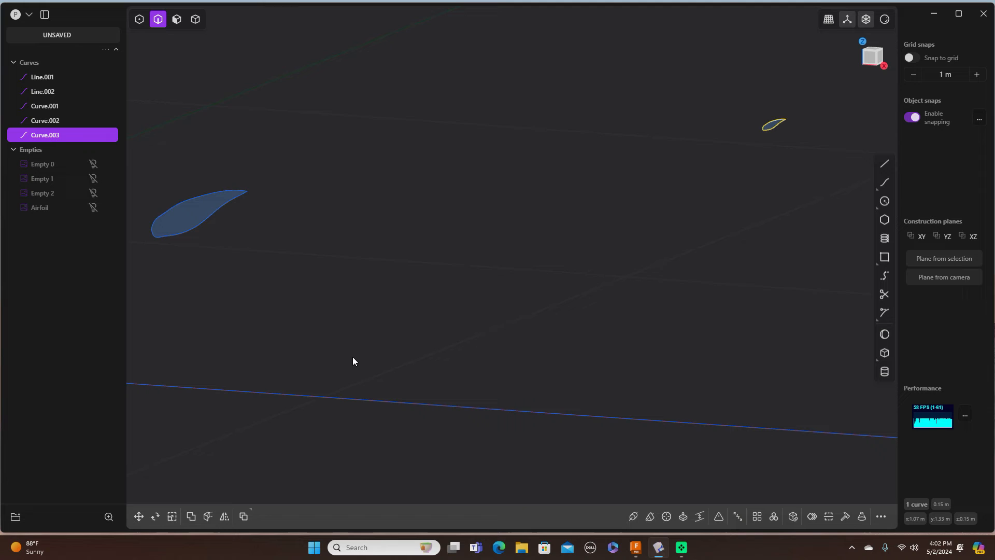
{"action": "scroll", "coordinate": [375, 347], "scroll_direction": "up", "scroll_amount": 2}
{"action": "scroll", "coordinate": [375, 348], "scroll_direction": "down", "scroll_amount": 3}
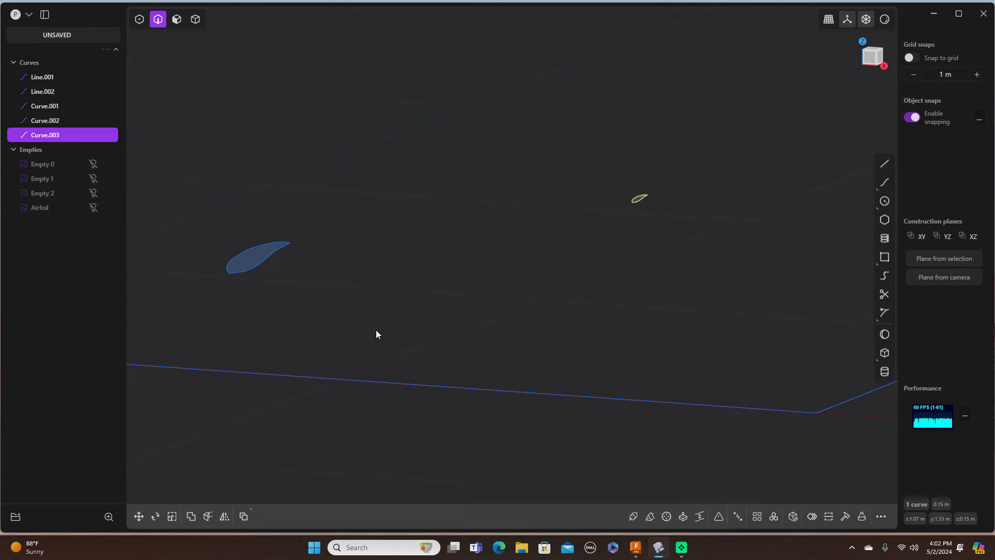
{"action": "middle_click_drag", "start_coordinate": [360, 327], "coordinate": [536, 305]}
{"action": "scroll", "coordinate": [465, 321], "scroll_direction": "down", "scroll_amount": 2}
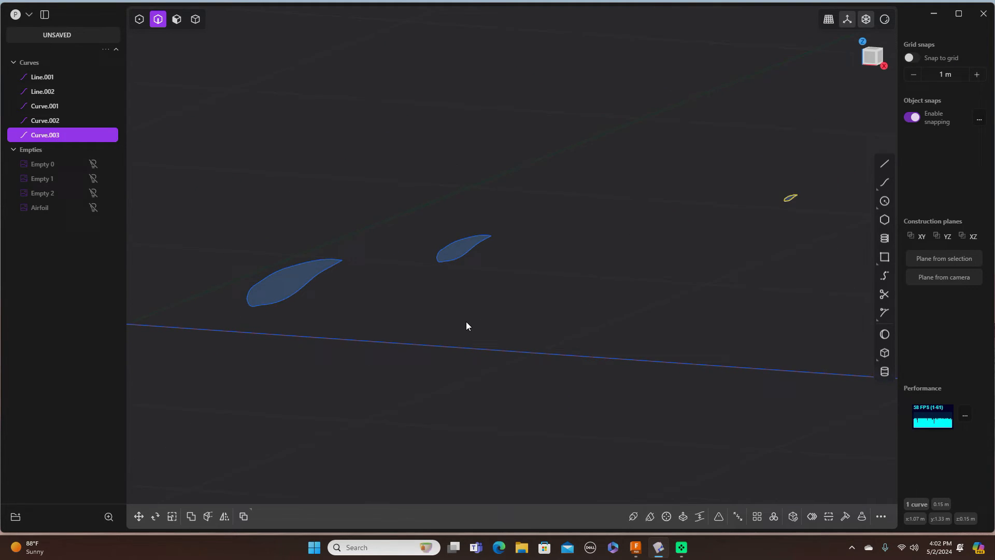
{"action": "scroll", "coordinate": [465, 321], "scroll_direction": "up", "scroll_amount": 2}
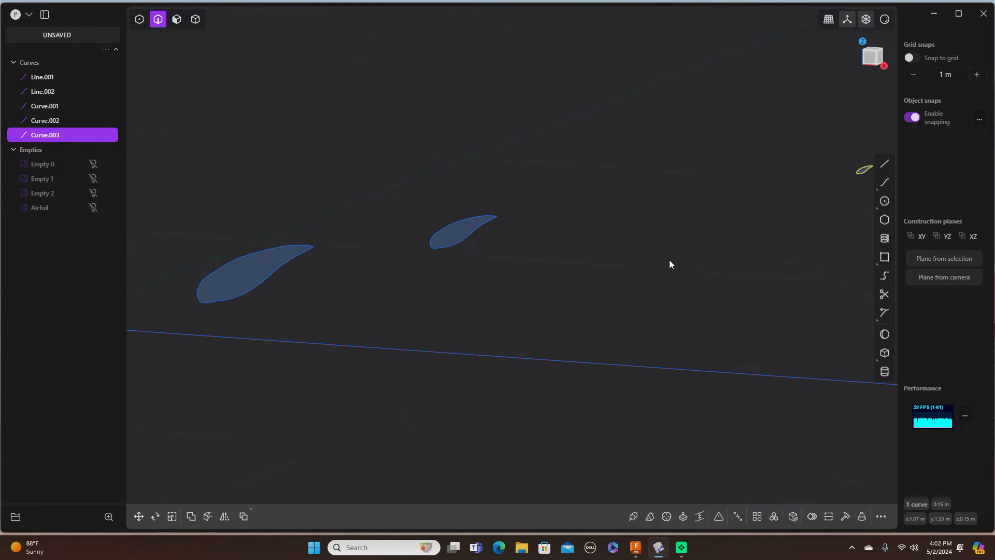
Step: Start a spline at the root airfoil's end, through a mid point to the middle airfoil's end
{"action": "left_click", "coordinate": [884, 183]}
{"action": "scroll", "coordinate": [302, 295], "scroll_direction": "up", "scroll_amount": 1}
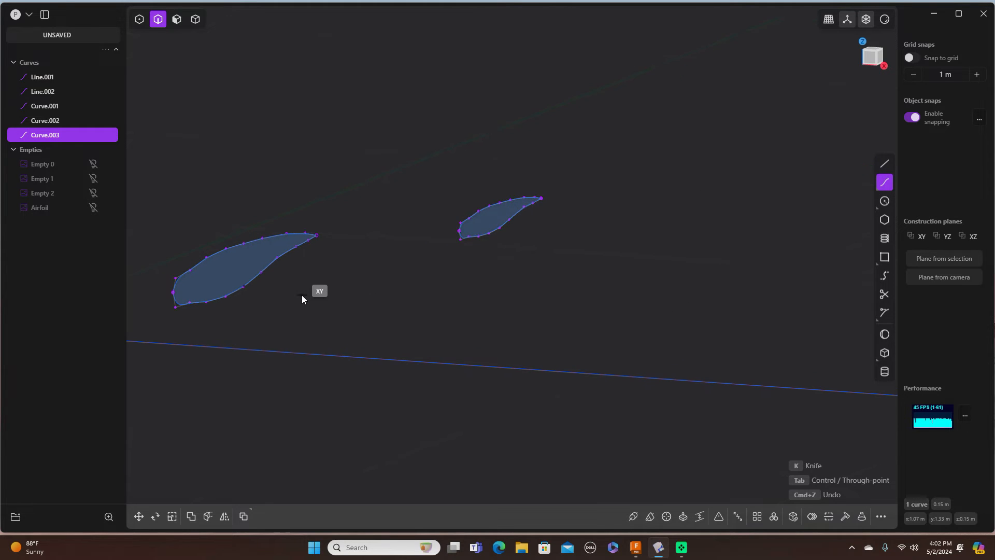
{"action": "scroll", "coordinate": [302, 294], "scroll_direction": "up", "scroll_amount": 1}
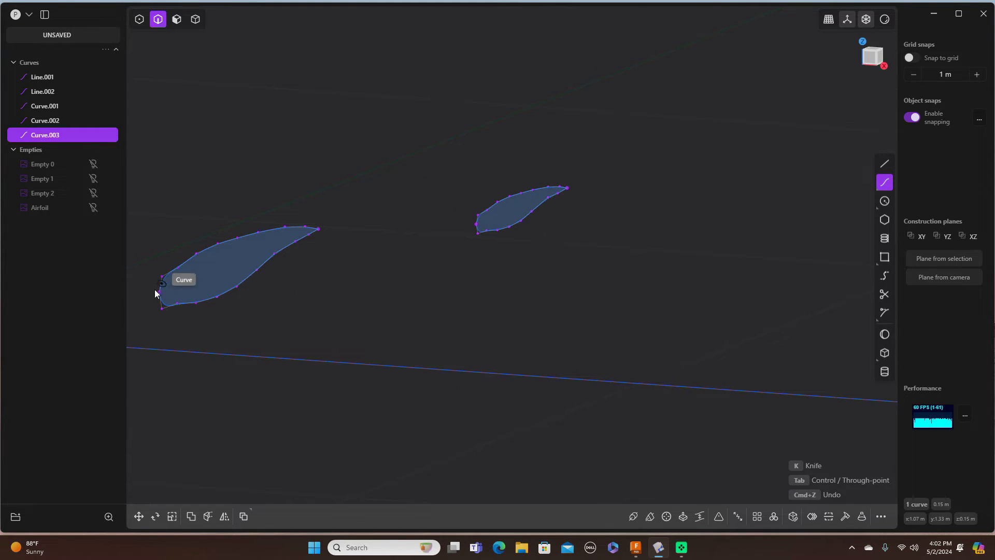
{"action": "scroll", "coordinate": [161, 291], "scroll_direction": "up", "scroll_amount": 2}
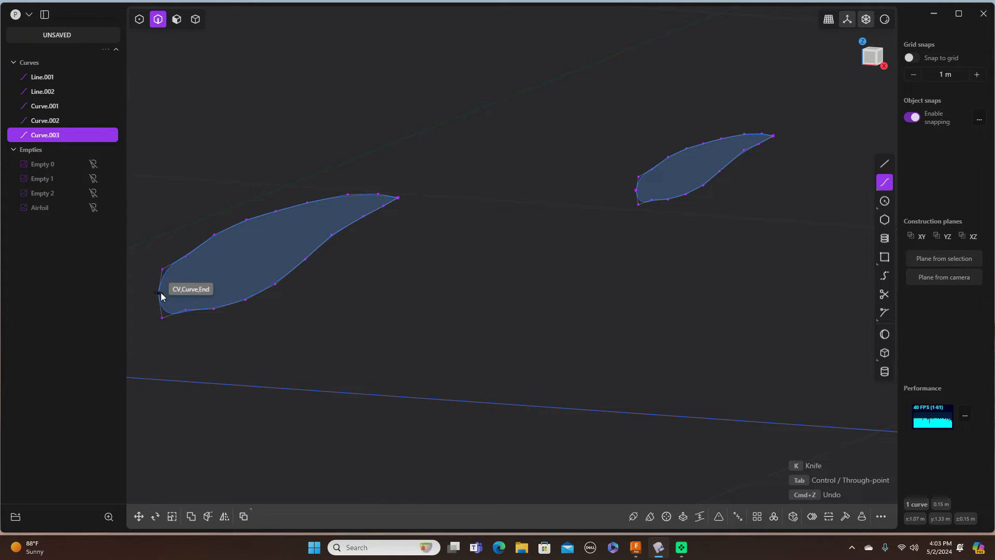
{"action": "left_click", "coordinate": [161, 296]}
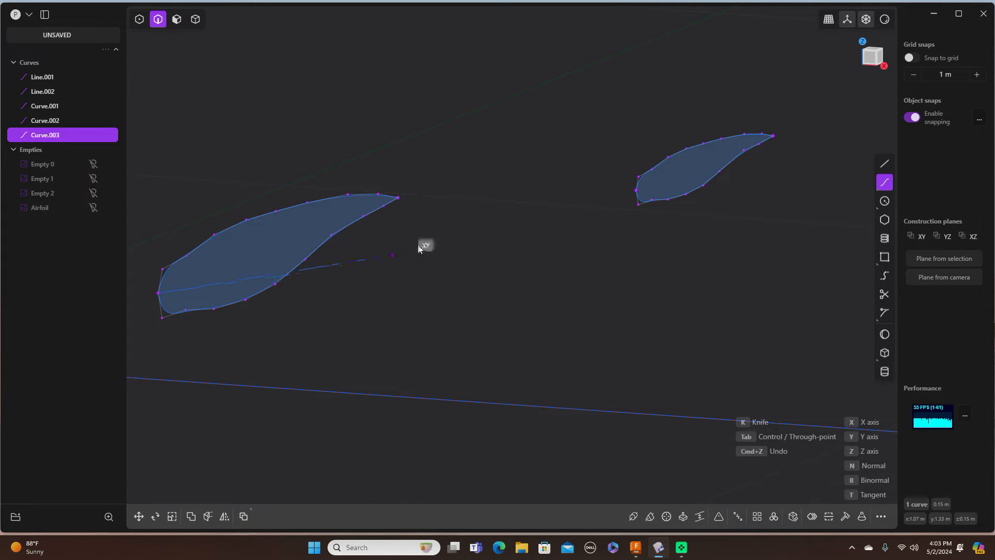
{"action": "left_click", "coordinate": [432, 238]}
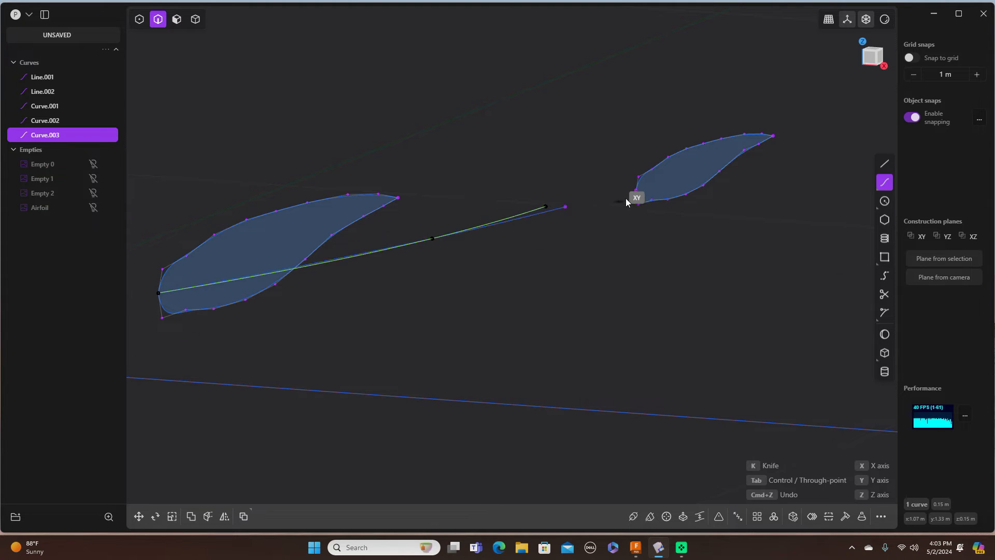
{"action": "left_click", "coordinate": [639, 193]}
Step: End the spline on the tip airfoil's end, finishing Curve.004, and return to Front view
{"action": "right_click_drag", "start_coordinate": [639, 192], "coordinate": [216, 250]}
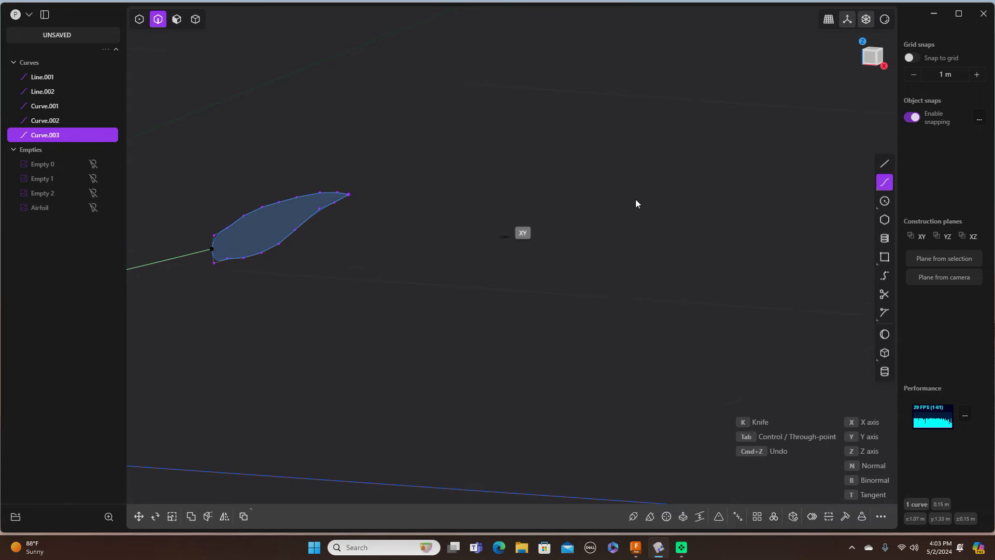
{"action": "right_click_drag", "start_coordinate": [740, 171], "coordinate": [313, 242]}
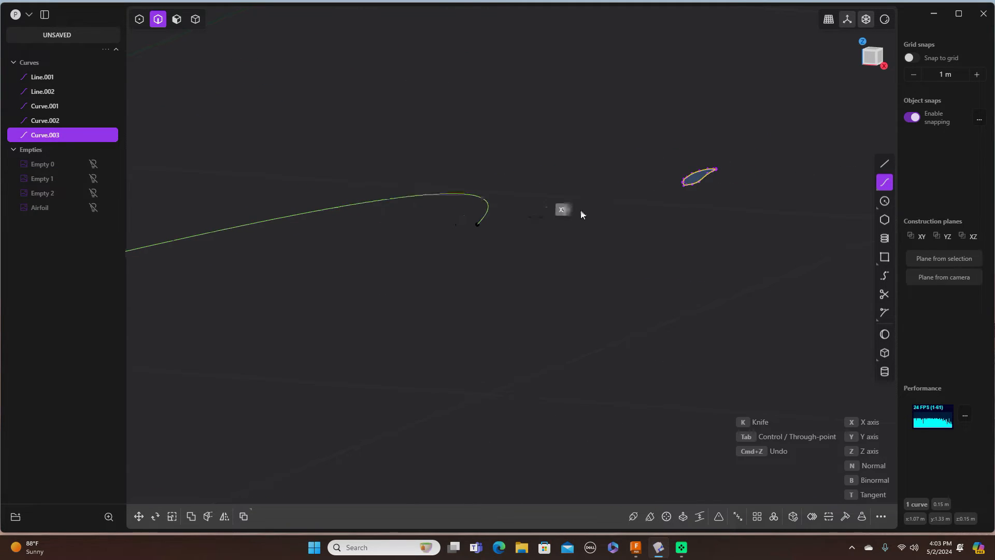
{"action": "scroll", "coordinate": [601, 210], "scroll_direction": "up", "scroll_amount": 2}
{"action": "scroll", "coordinate": [602, 209], "scroll_direction": "down", "scroll_amount": 4}
{"action": "scroll", "coordinate": [603, 207], "scroll_direction": "up", "scroll_amount": 6}
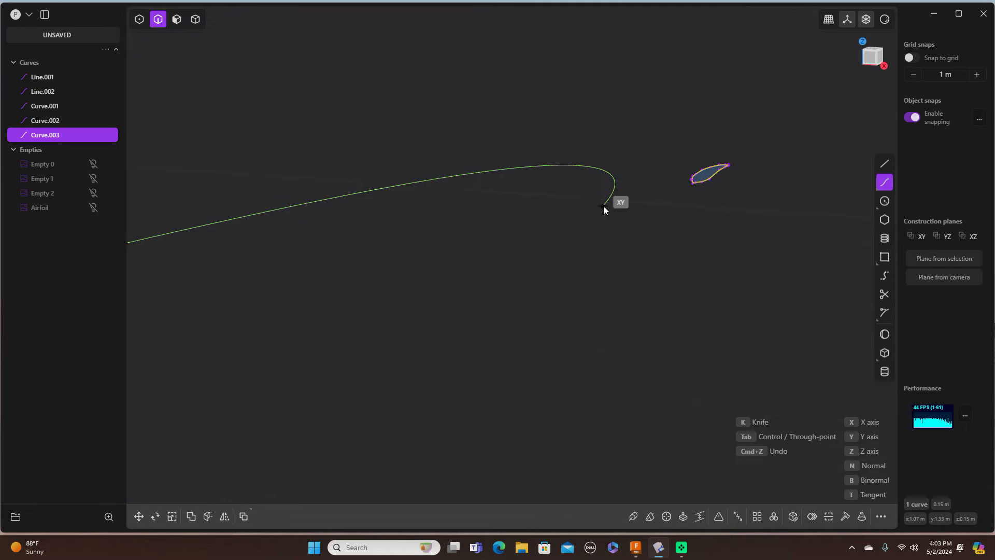
{"action": "scroll", "coordinate": [605, 205], "scroll_direction": "up", "scroll_amount": 3}
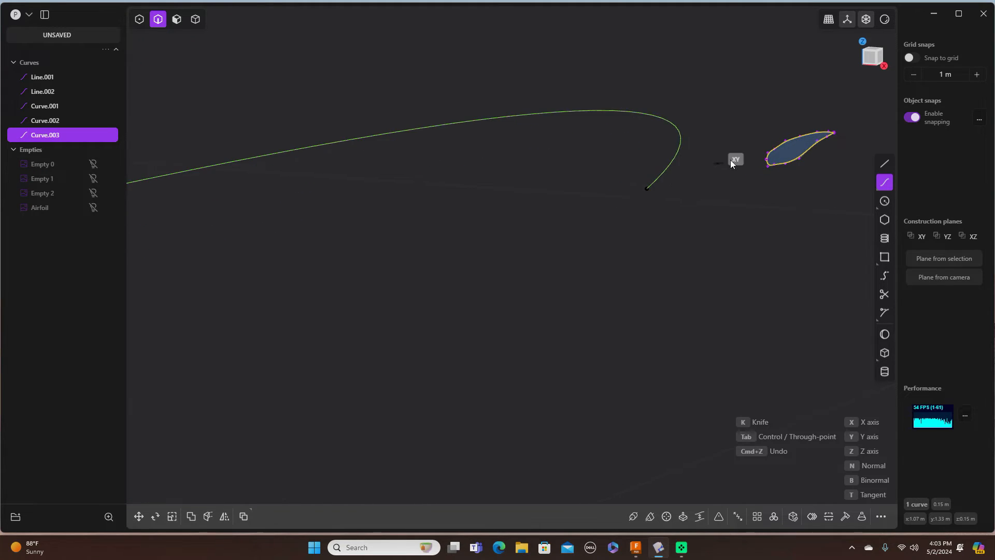
{"action": "scroll", "coordinate": [775, 154], "scroll_direction": "up", "scroll_amount": 3}
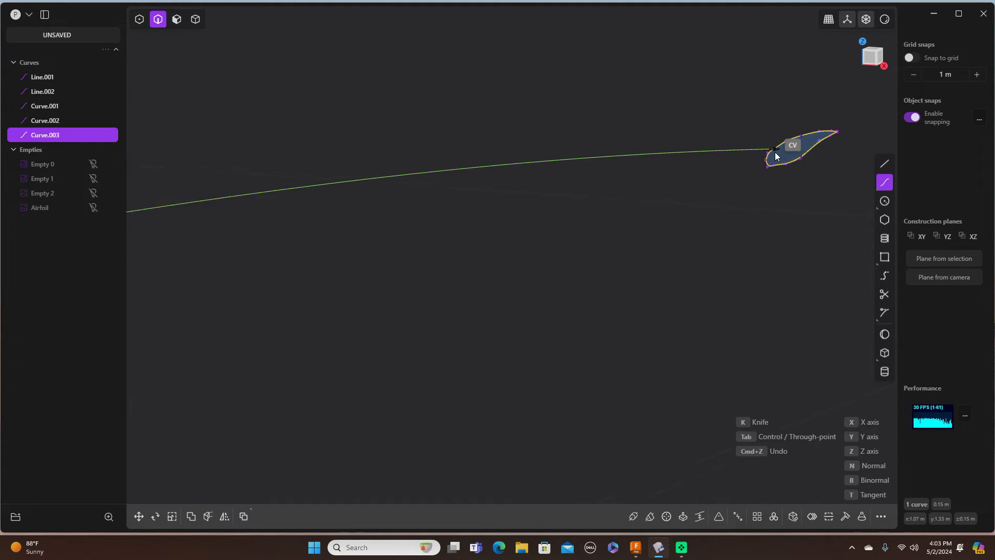
{"action": "scroll", "coordinate": [775, 152], "scroll_direction": "up", "scroll_amount": 5}
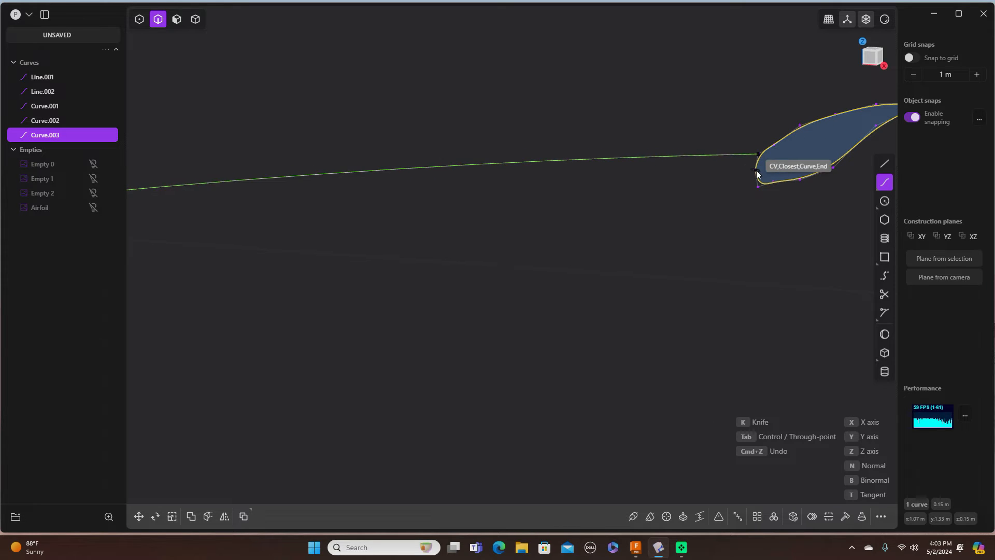
{"action": "left_click", "coordinate": [756, 171]}
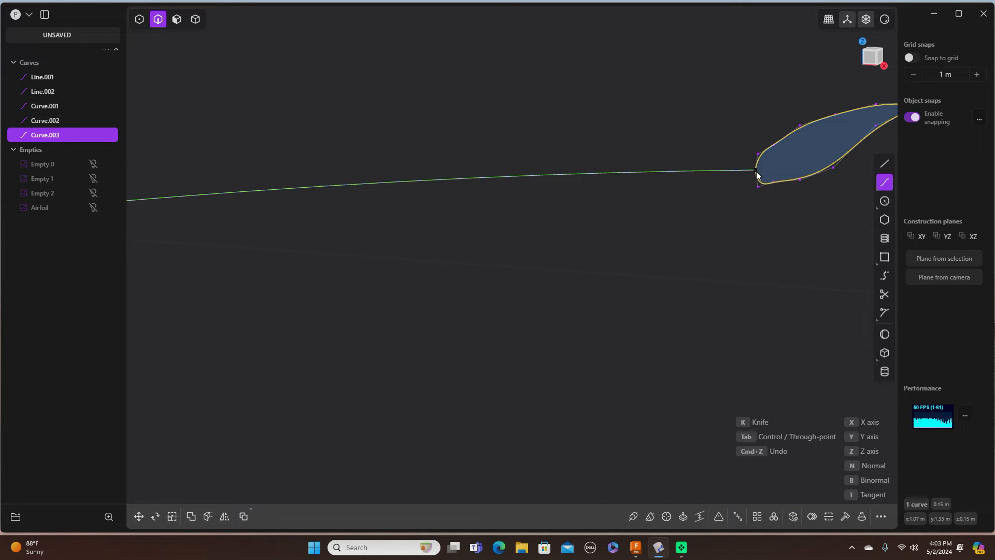
{"action": "right_click", "coordinate": [756, 171]}
{"action": "scroll", "coordinate": [734, 218], "scroll_direction": "up", "scroll_amount": 3}
{"action": "scroll", "coordinate": [737, 223], "scroll_direction": "down", "scroll_amount": 5}
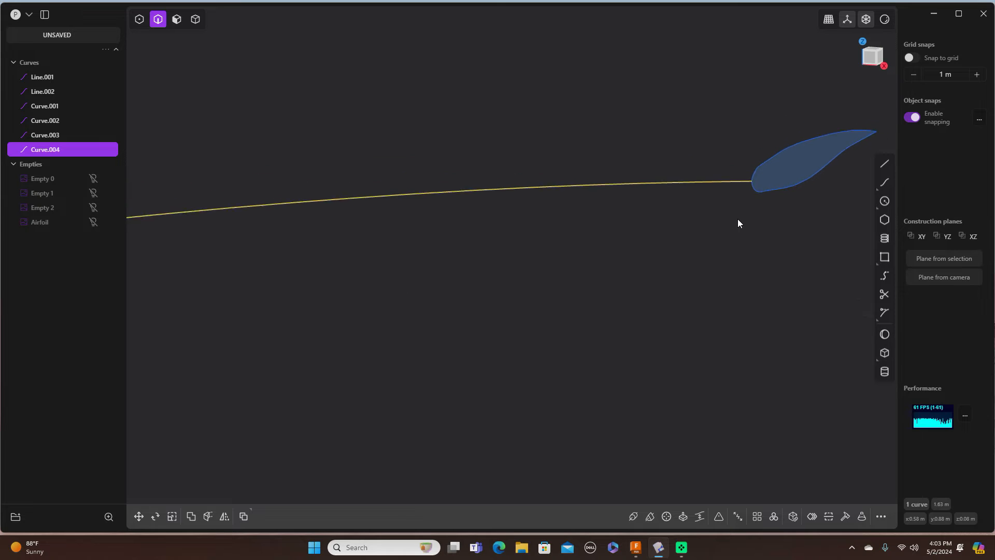
{"action": "scroll", "coordinate": [738, 221], "scroll_direction": "down", "scroll_amount": 5}
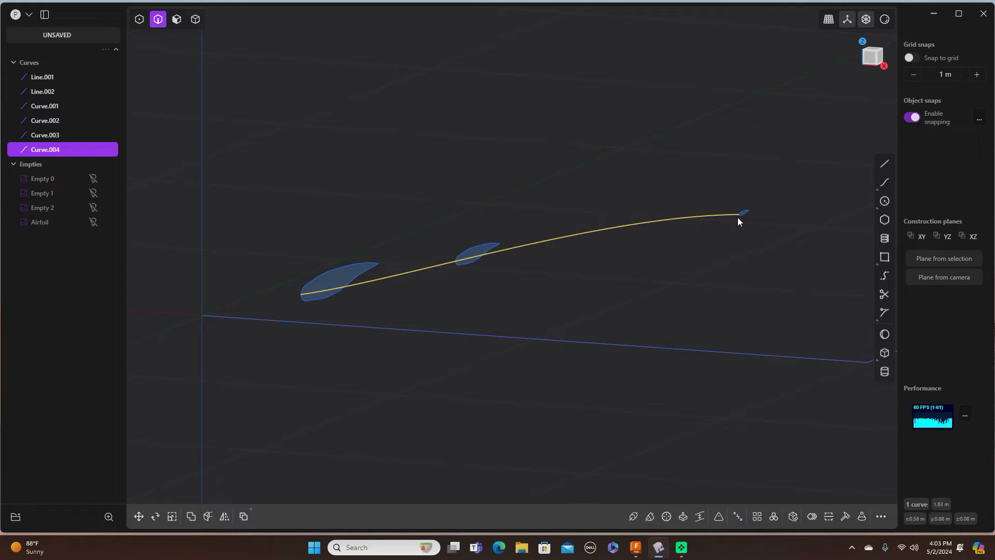
{"action": "key", "text": "KP_1"}
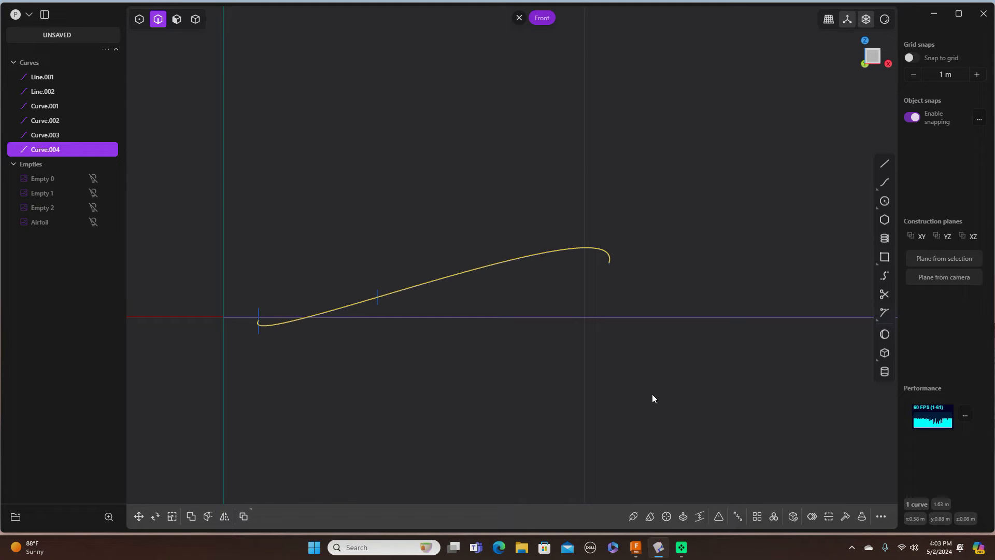
Step: Reselect Curve.004 in Front view and rebuild it with Refit at 0.00100 tolerance
{"action": "middle_click_drag", "start_coordinate": [700, 276], "coordinate": [704, 269], "text": "shift"}
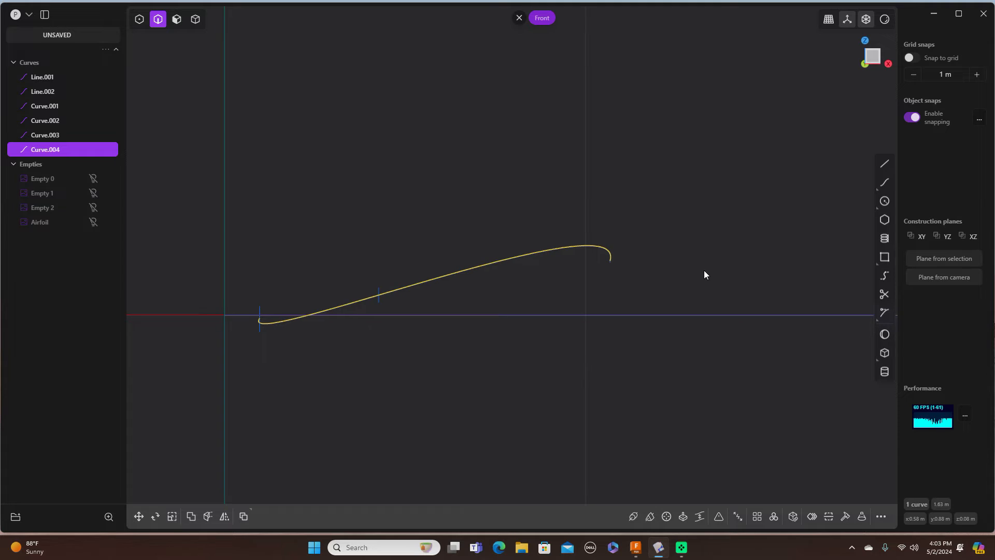
{"action": "left_click", "coordinate": [707, 268]}
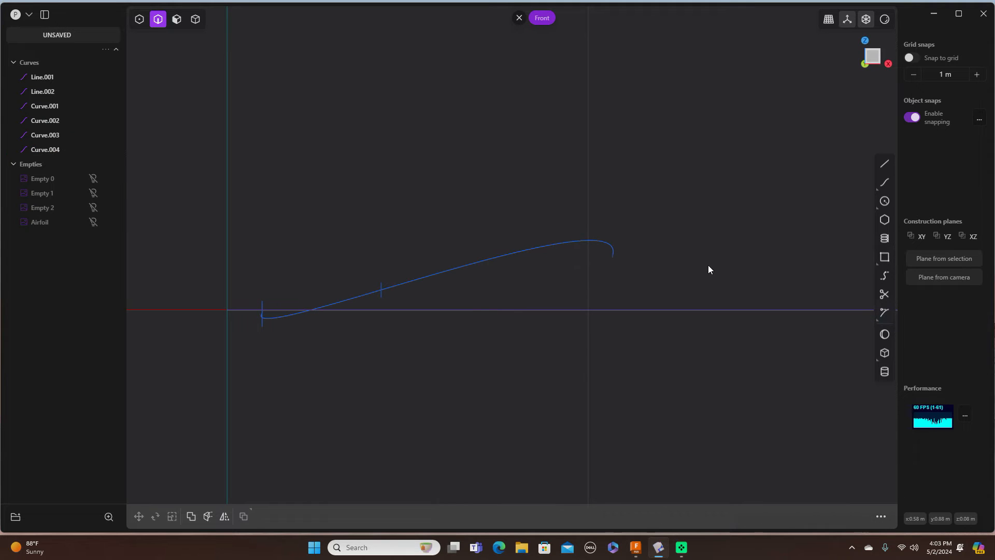
{"action": "left_click", "coordinate": [549, 246]}
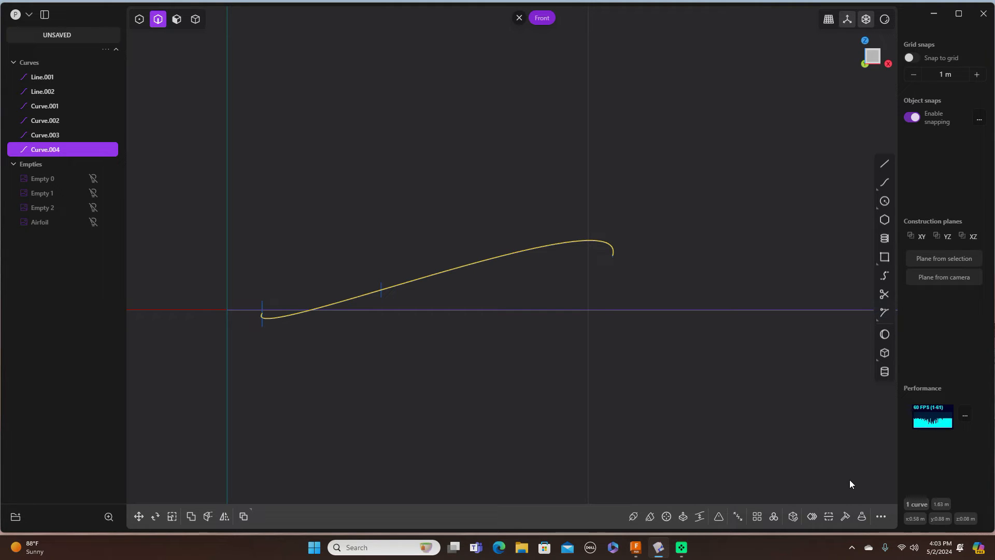
{"action": "left_click", "coordinate": [845, 516]}
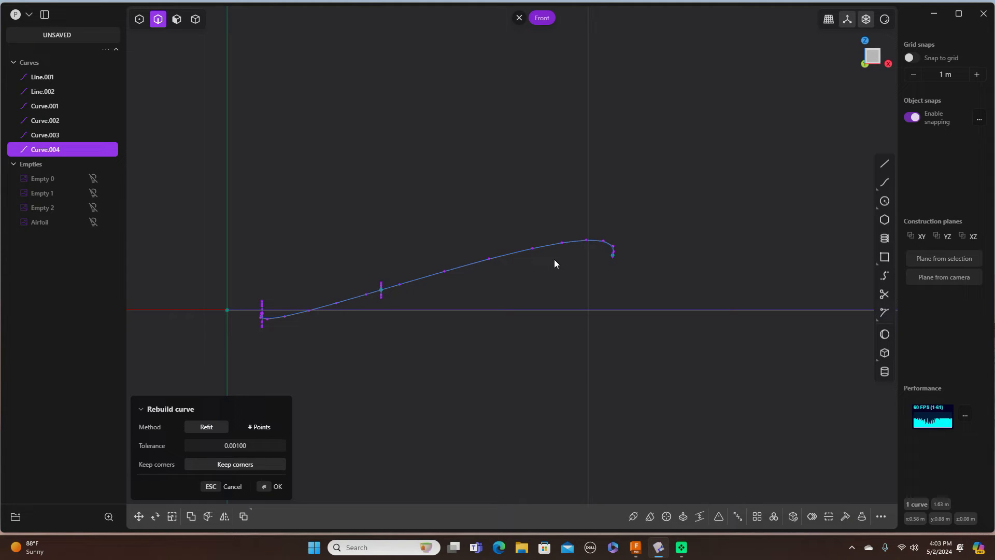
{"action": "left_click", "coordinate": [139, 19]}
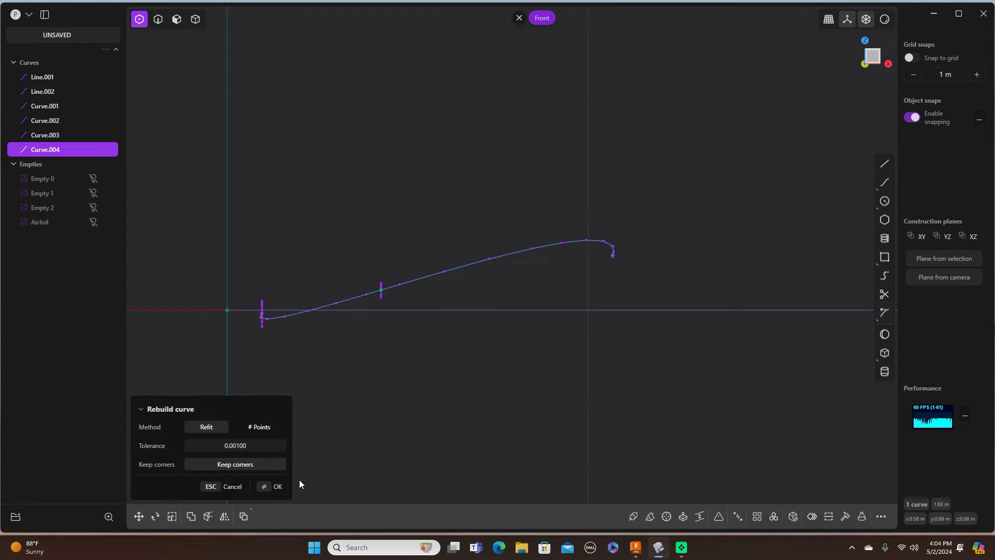
{"action": "left_click", "coordinate": [280, 485]}
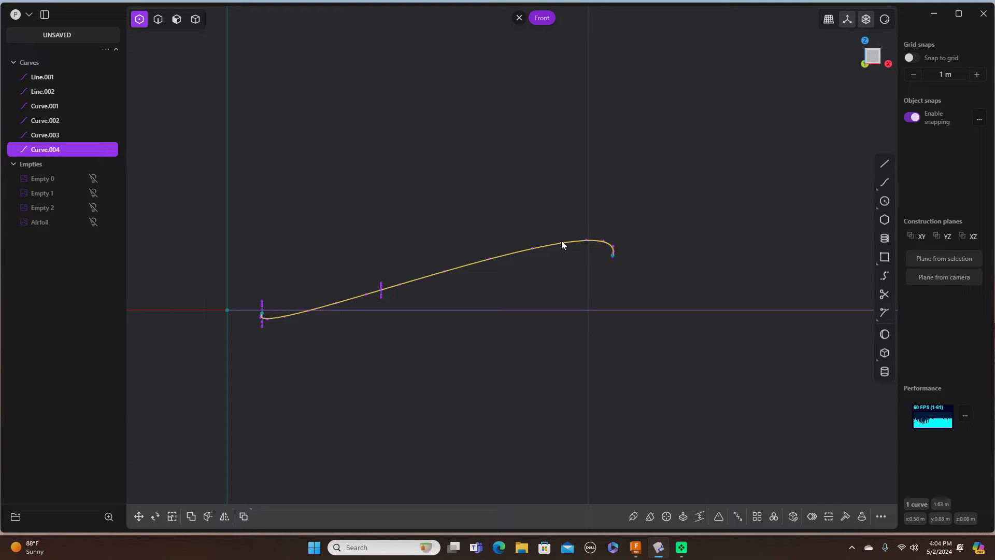
Step: Move one Curve.004 control point to flatten the hook at its right end
{"action": "scroll", "coordinate": [562, 241], "scroll_direction": "up", "scroll_amount": 3}
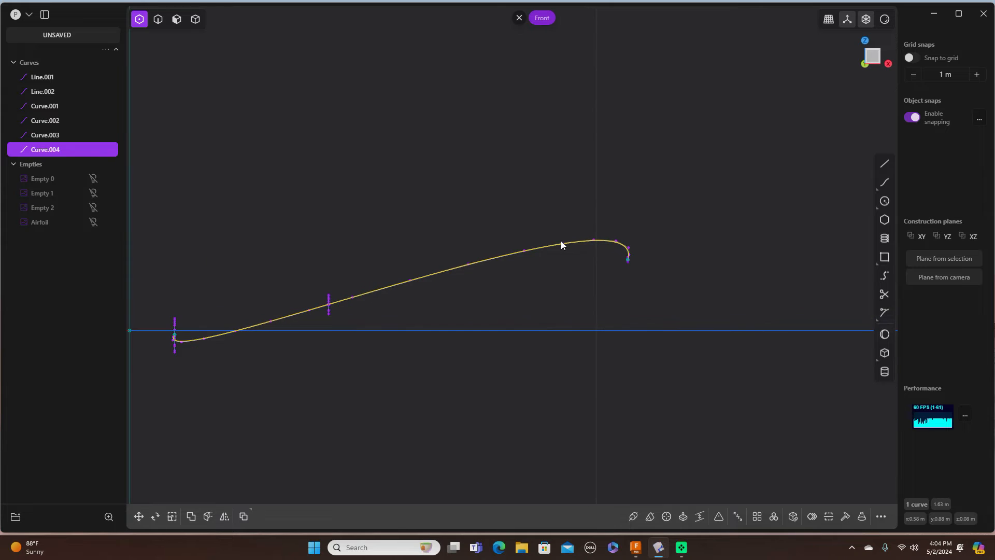
{"action": "key", "text": "Escape"}
{"action": "left_click", "coordinate": [514, 253]}
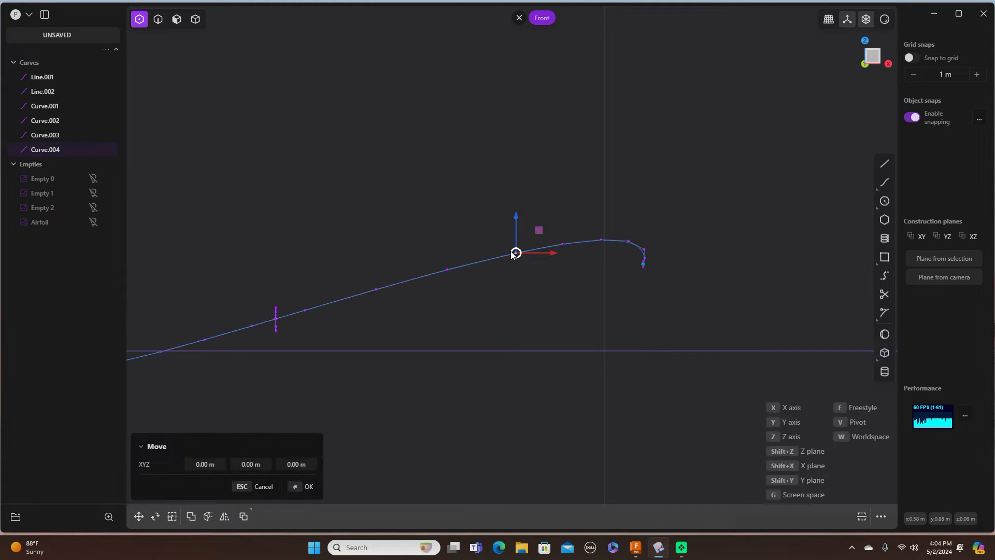
{"action": "left_click_drag", "start_coordinate": [540, 229], "coordinate": [541, 255]}
{"action": "left_click_drag", "start_coordinate": [541, 257], "coordinate": [558, 238]}
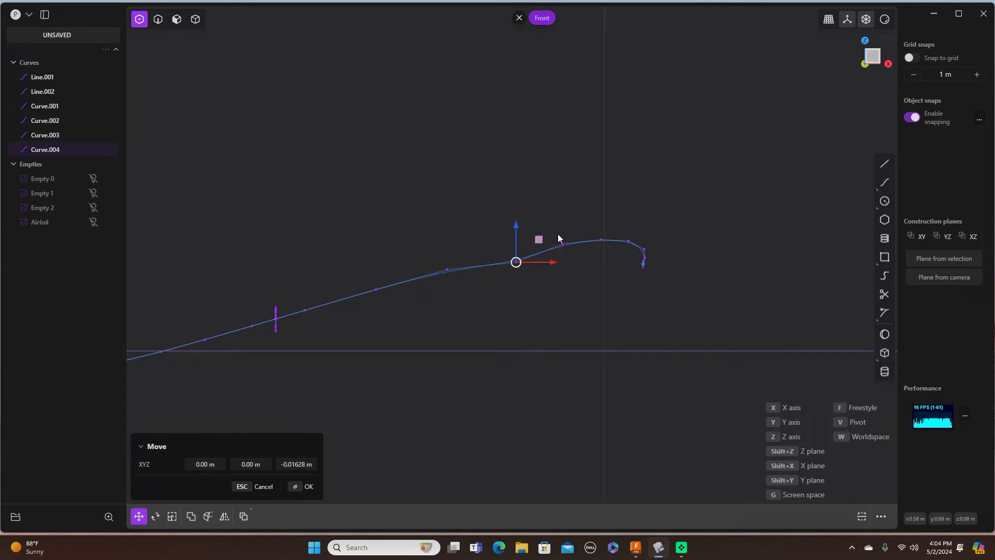
{"action": "left_click", "coordinate": [309, 488]}
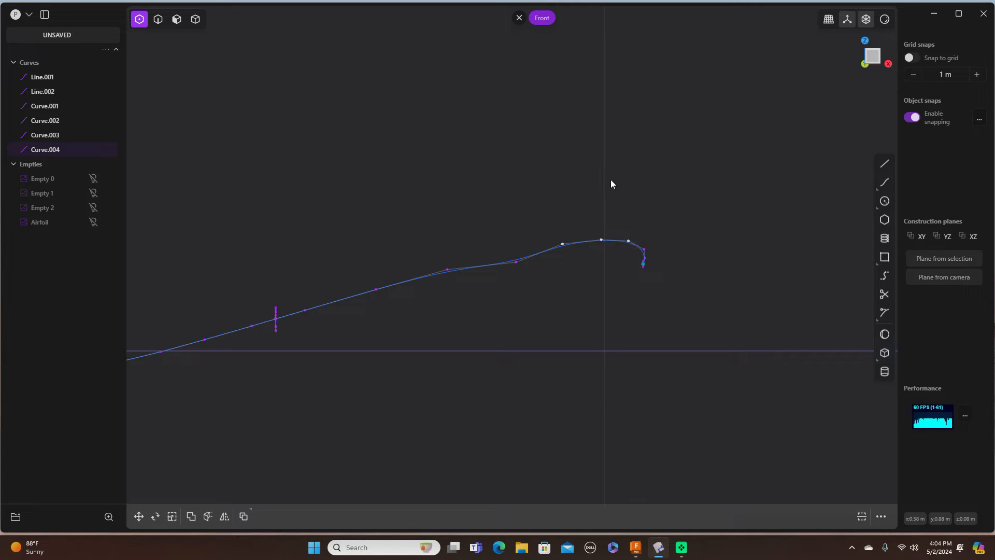
Step: Move further control points with G so the curve rises gently toward the tip
{"action": "key", "text": "g"}
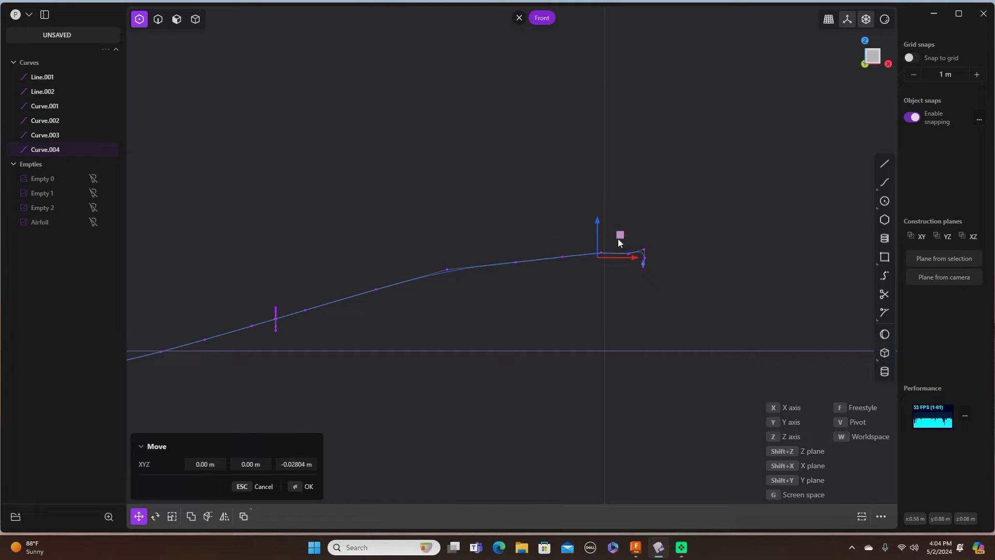
{"action": "scroll", "coordinate": [679, 199], "scroll_direction": "down", "scroll_amount": 4}
{"action": "scroll", "coordinate": [679, 199], "scroll_direction": "up", "scroll_amount": 6}
{"action": "scroll", "coordinate": [679, 203], "scroll_direction": "up", "scroll_amount": 5}
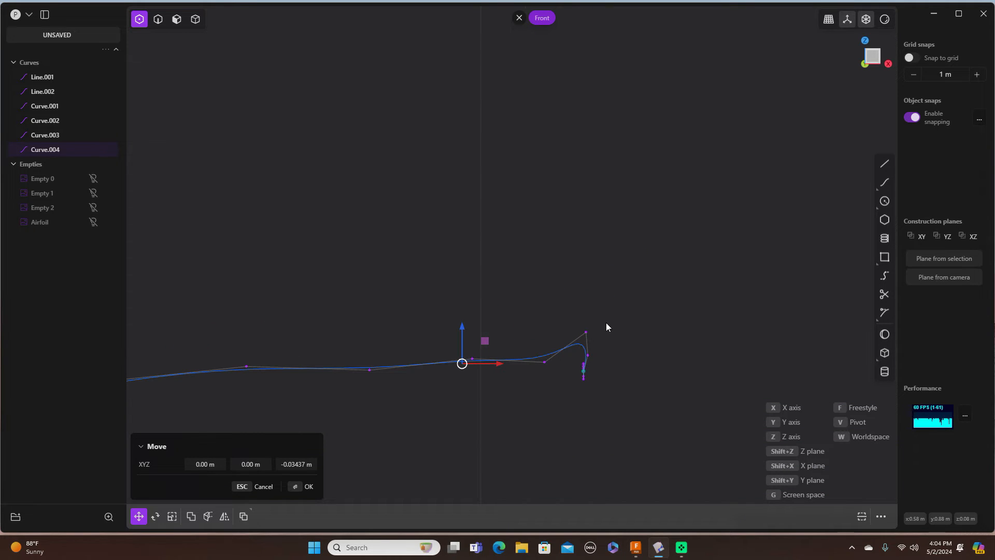
{"action": "left_click", "coordinate": [311, 486]}
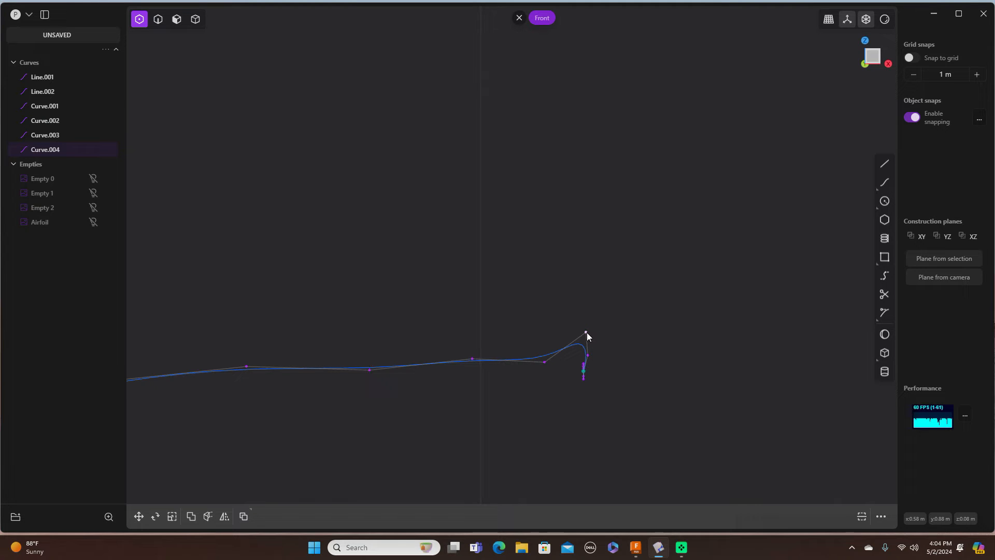
{"action": "key", "text": "g"}
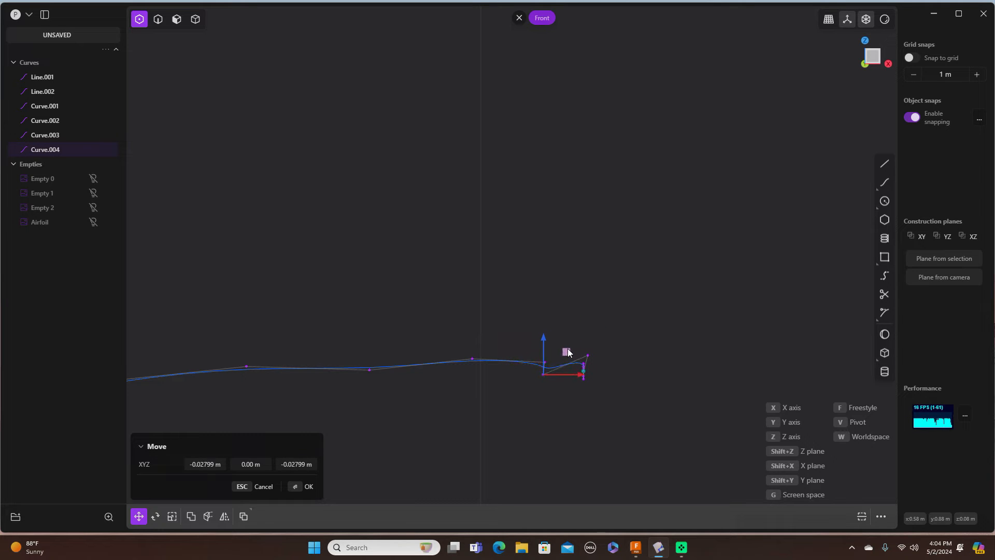
{"action": "left_click_drag", "start_coordinate": [573, 344], "coordinate": [574, 342]}
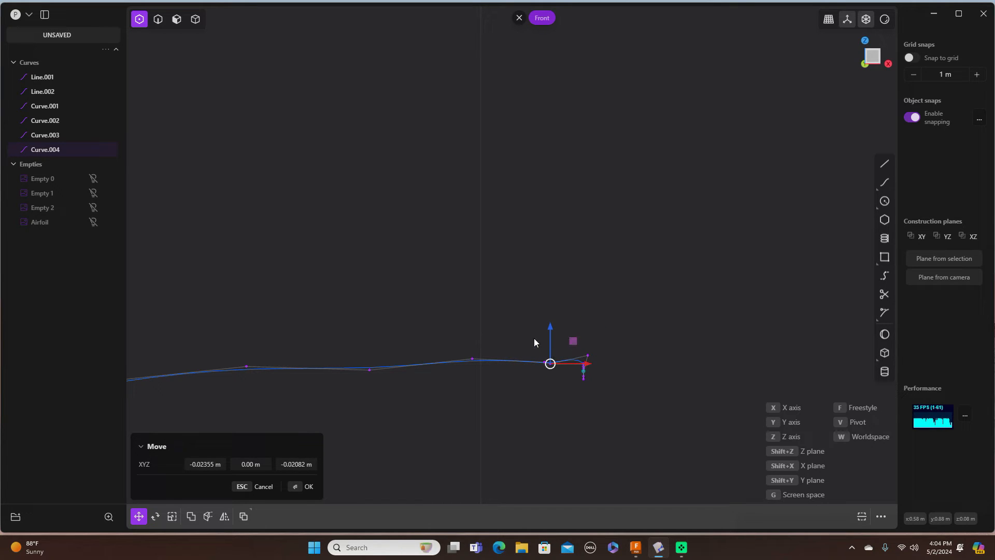
{"action": "left_click", "coordinate": [313, 484]}
Step: Toggle control point display and selection modes while checking the curve's left end
{"action": "scroll", "coordinate": [526, 293], "scroll_direction": "down", "scroll_amount": 8}
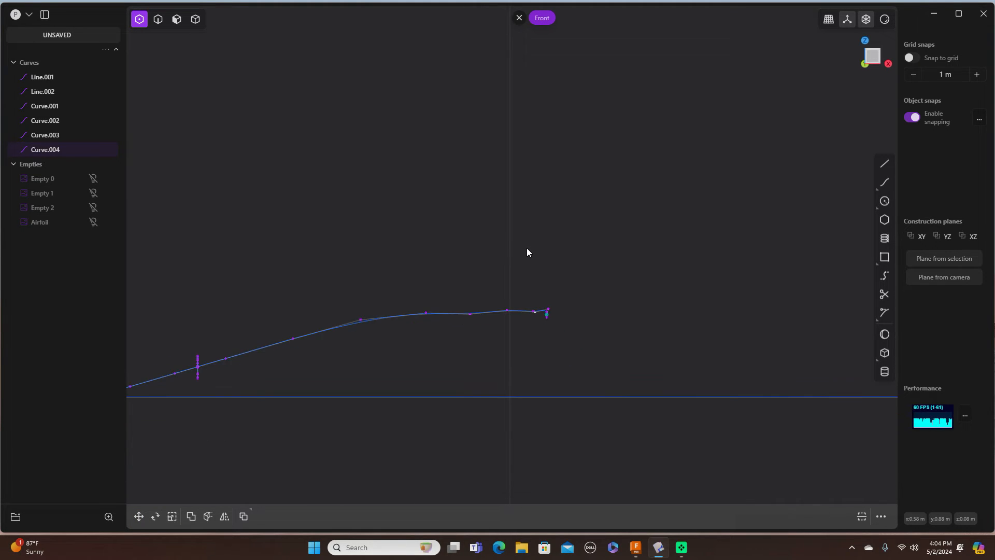
{"action": "scroll", "coordinate": [437, 187], "scroll_direction": "down", "scroll_amount": 1}
{"action": "middle_click_drag", "start_coordinate": [406, 166], "coordinate": [548, 123], "text": "shift"}
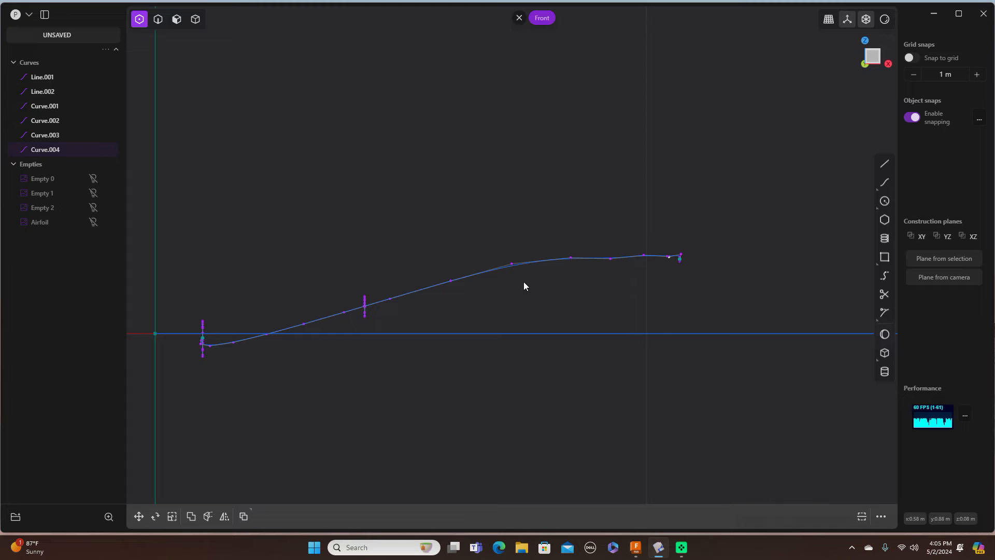
{"action": "left_click", "coordinate": [162, 21]}
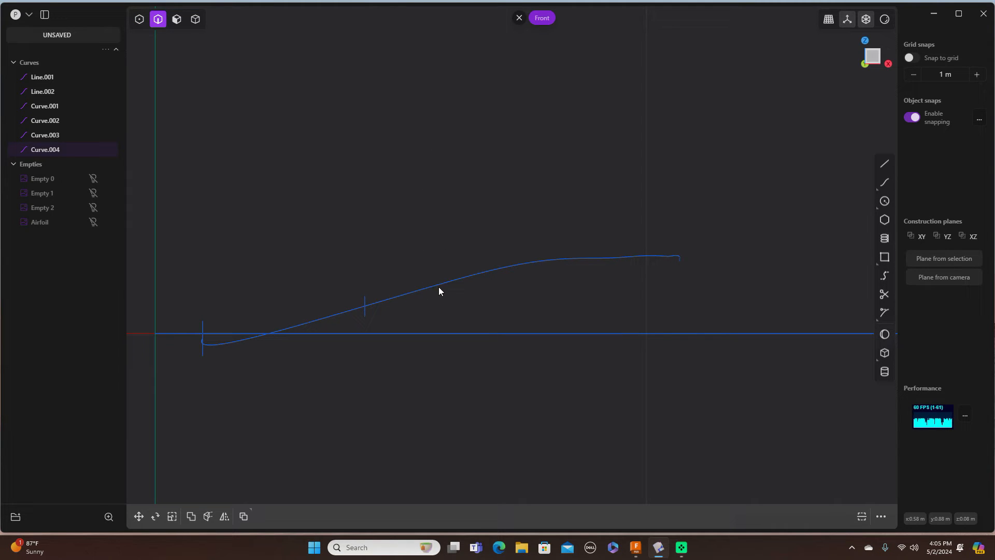
{"action": "left_click", "coordinate": [177, 19]}
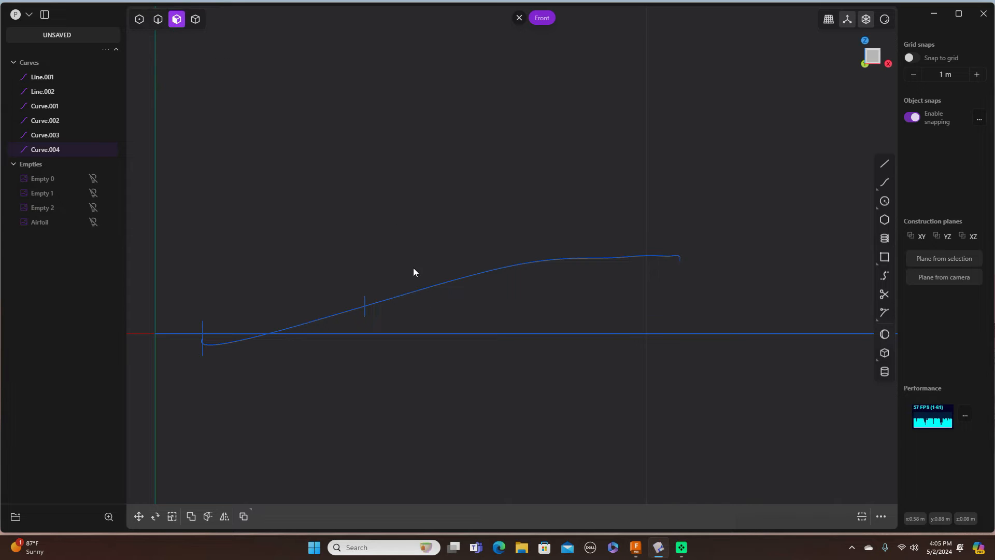
{"action": "left_click", "coordinate": [158, 19]}
{"action": "right_click_drag", "start_coordinate": [440, 198], "coordinate": [441, 198]}
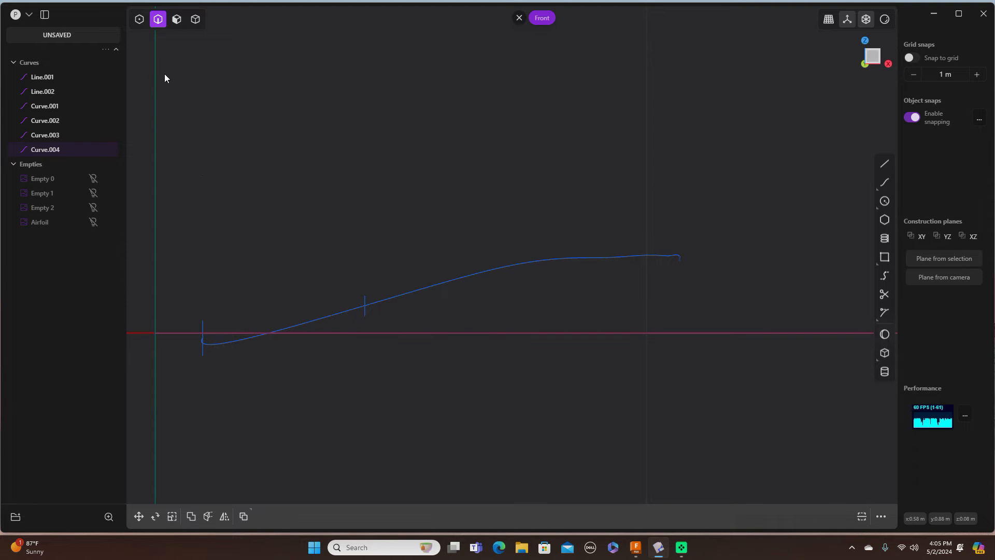
{"action": "left_click", "coordinate": [142, 20]}
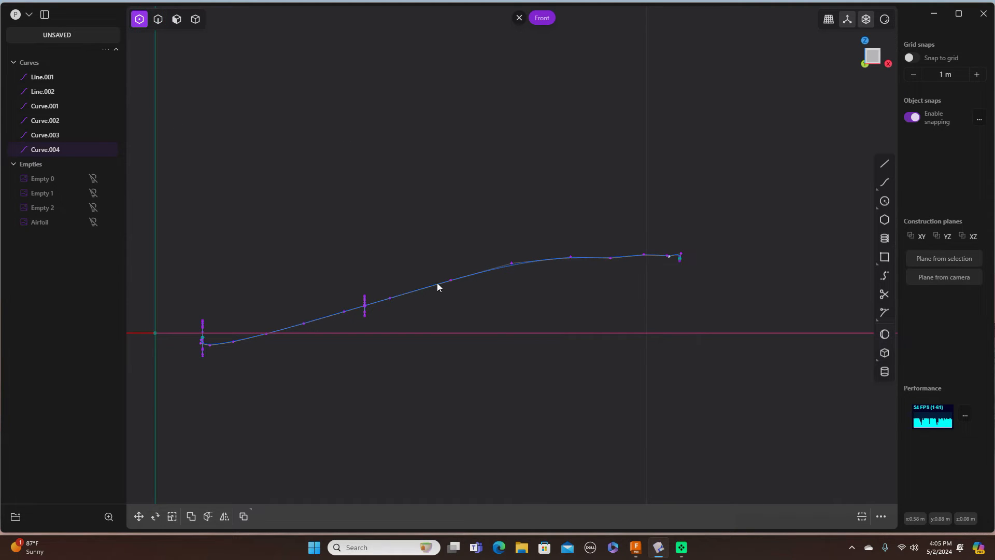
{"action": "left_click", "coordinate": [199, 19]}
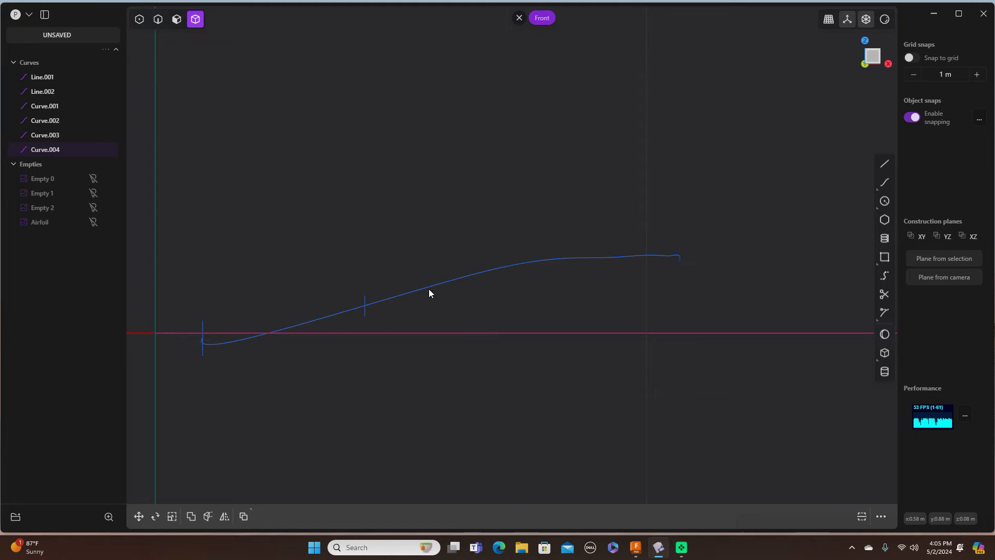
Step: In Top view, select the Curve.004 guide with edge selection and delete it
{"action": "middle_click_drag", "start_coordinate": [441, 192], "coordinate": [442, 191]}
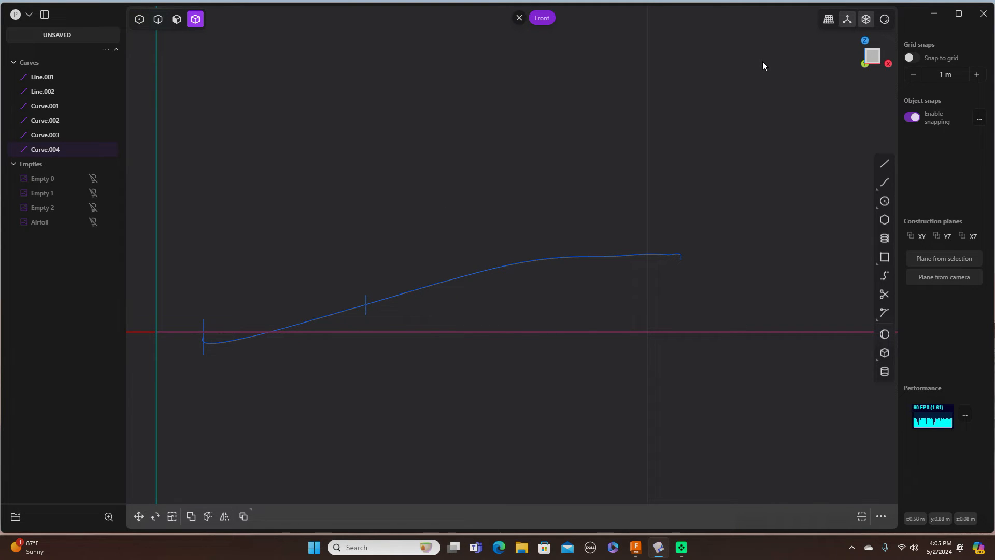
{"action": "key", "text": "KP_7"}
{"action": "scroll", "coordinate": [620, 123], "scroll_direction": "down", "scroll_amount": 3}
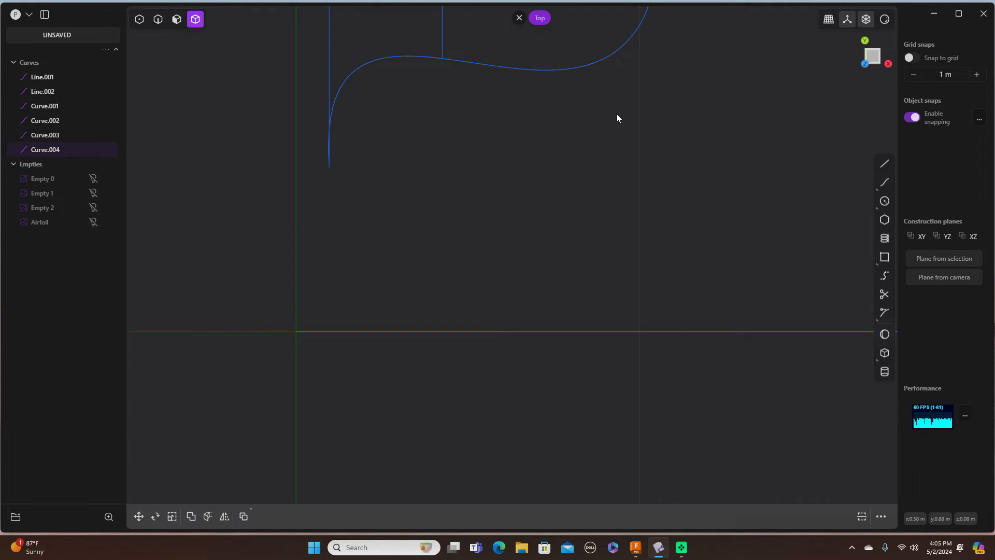
{"action": "middle_click_drag", "start_coordinate": [619, 126], "coordinate": [624, 288]}
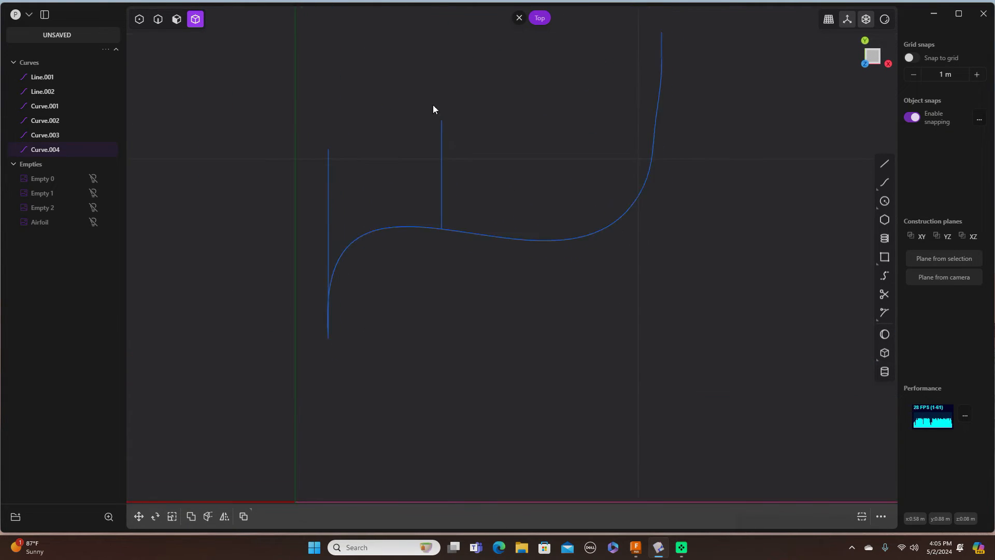
{"action": "left_click", "coordinate": [158, 21]}
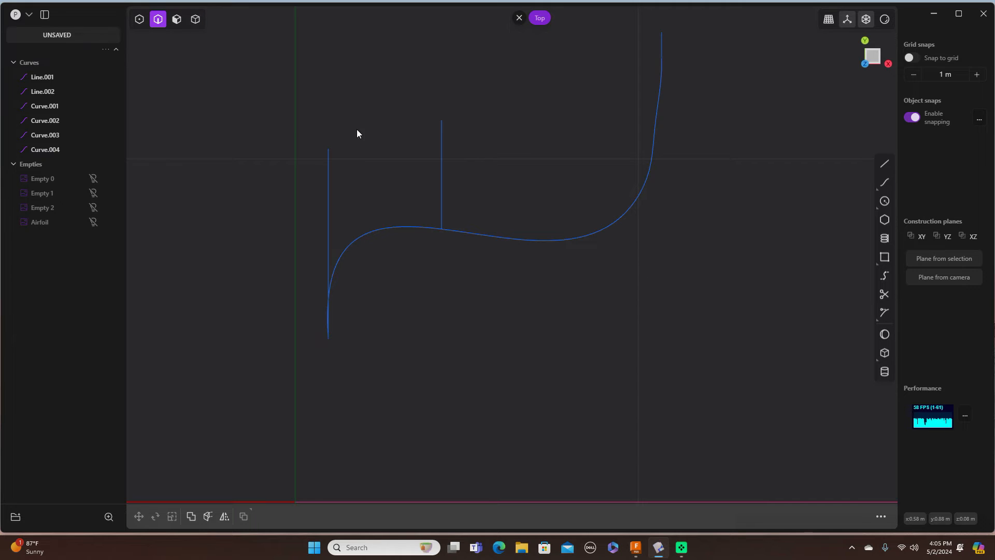
{"action": "left_click", "coordinate": [411, 229]}
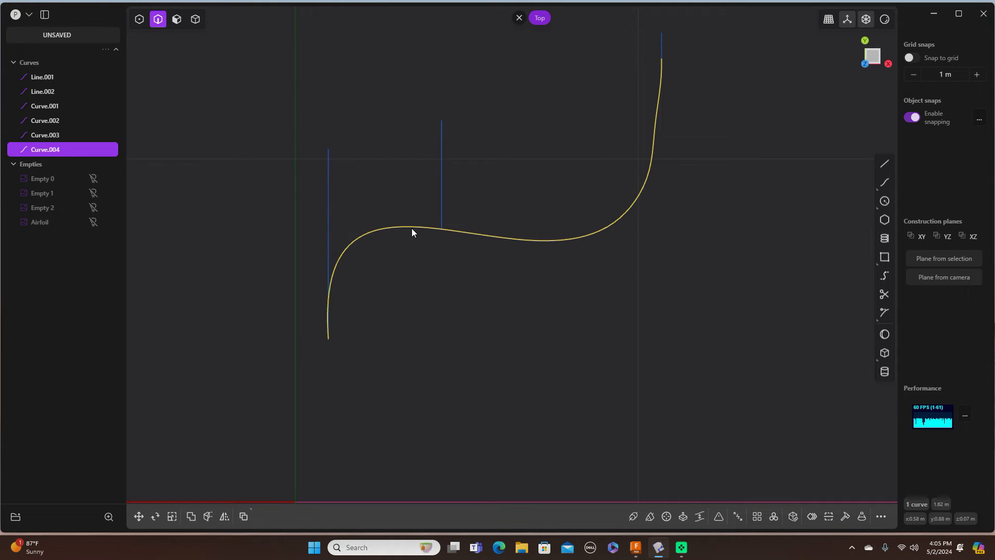
{"action": "key", "text": "Delete"}
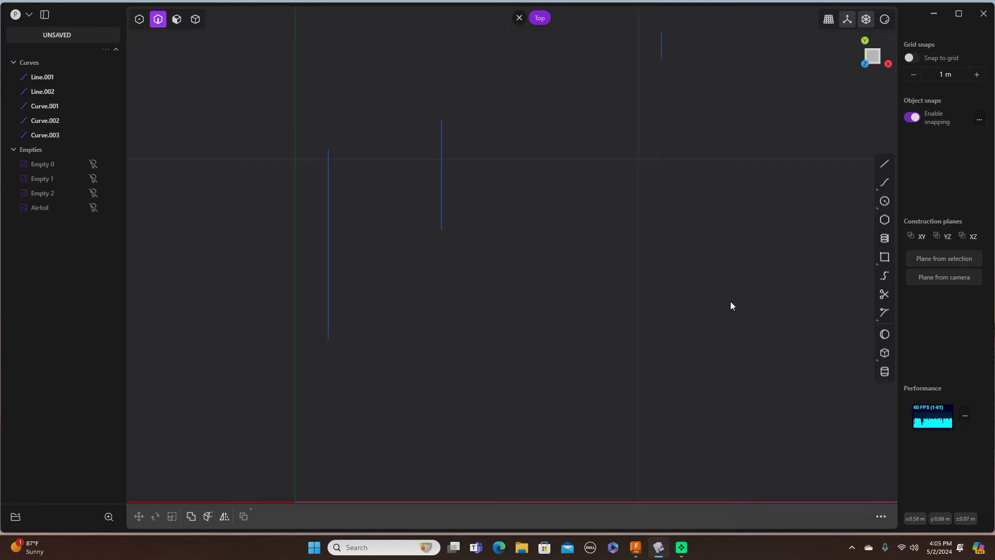
{"action": "middle_click_drag", "start_coordinate": [733, 306], "coordinate": [700, 235]}
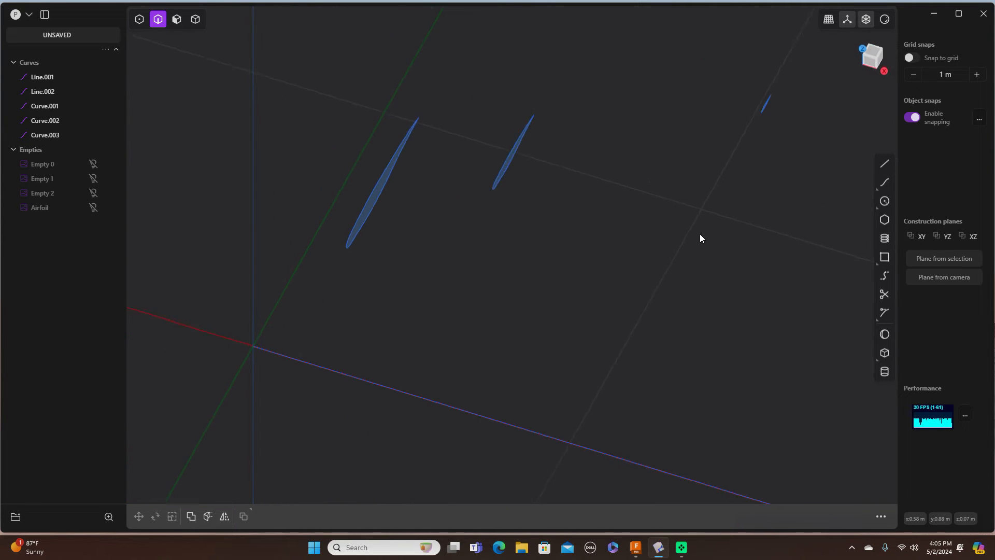
Step: Start a new spline at the root airfoil's end and snap it to the middle airfoil's end
{"action": "left_click", "coordinate": [887, 182]}
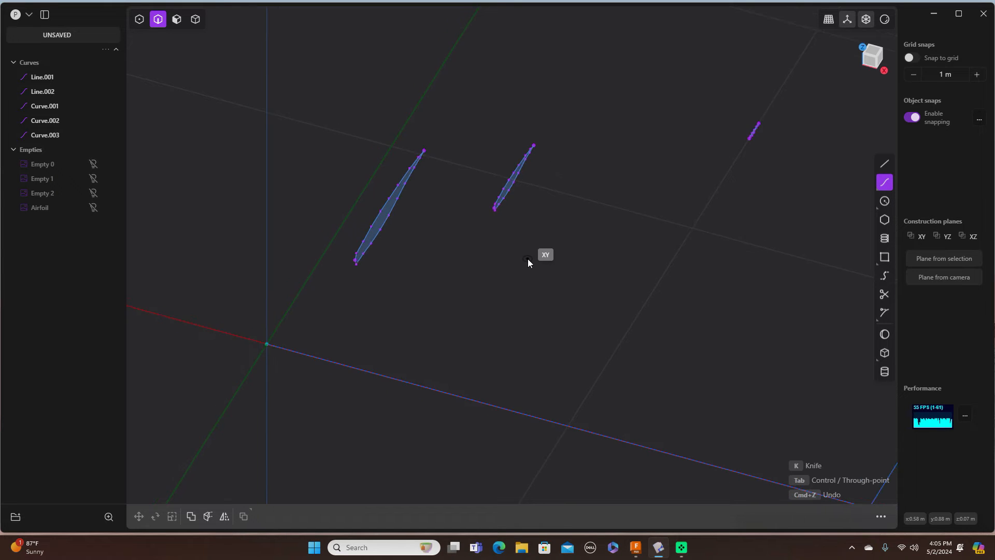
{"action": "scroll", "coordinate": [528, 259], "scroll_direction": "up", "scroll_amount": 5}
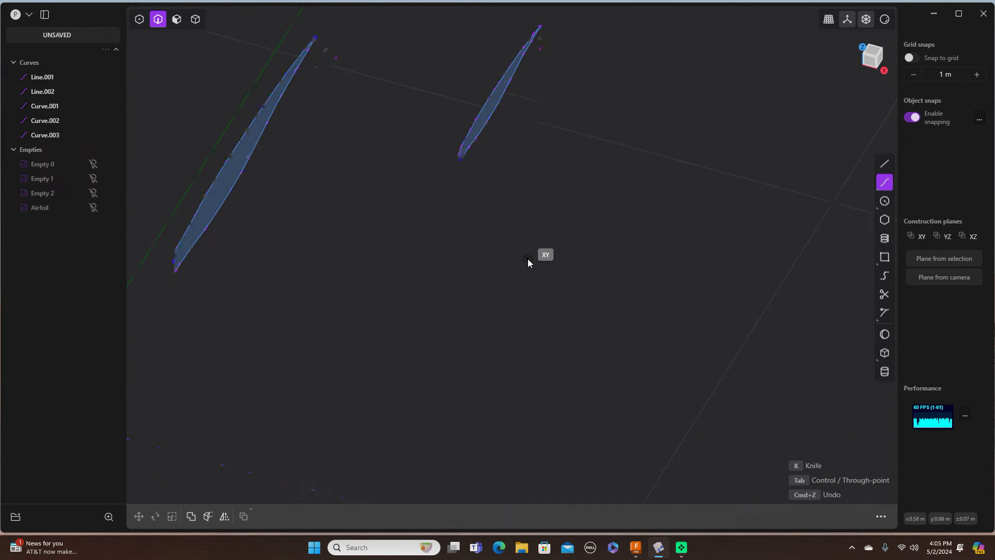
{"action": "left_click", "coordinate": [174, 264]}
{"action": "left_click", "coordinate": [298, 223]}
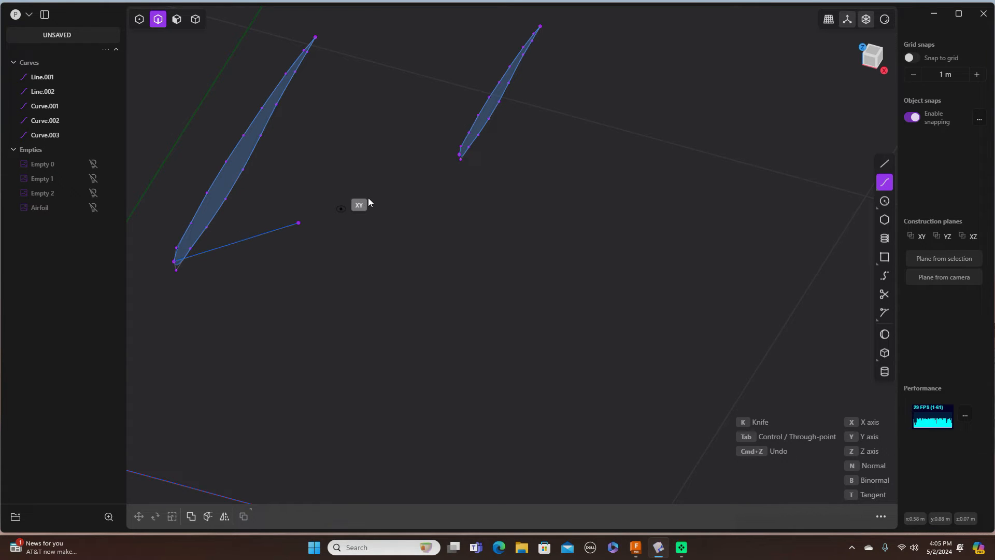
{"action": "left_click", "coordinate": [461, 155]}
{"action": "scroll", "coordinate": [461, 154], "scroll_direction": "up", "scroll_amount": 3}
{"action": "scroll", "coordinate": [461, 154], "scroll_direction": "down", "scroll_amount": 5}
{"action": "scroll", "coordinate": [461, 156], "scroll_direction": "down", "scroll_amount": 3}
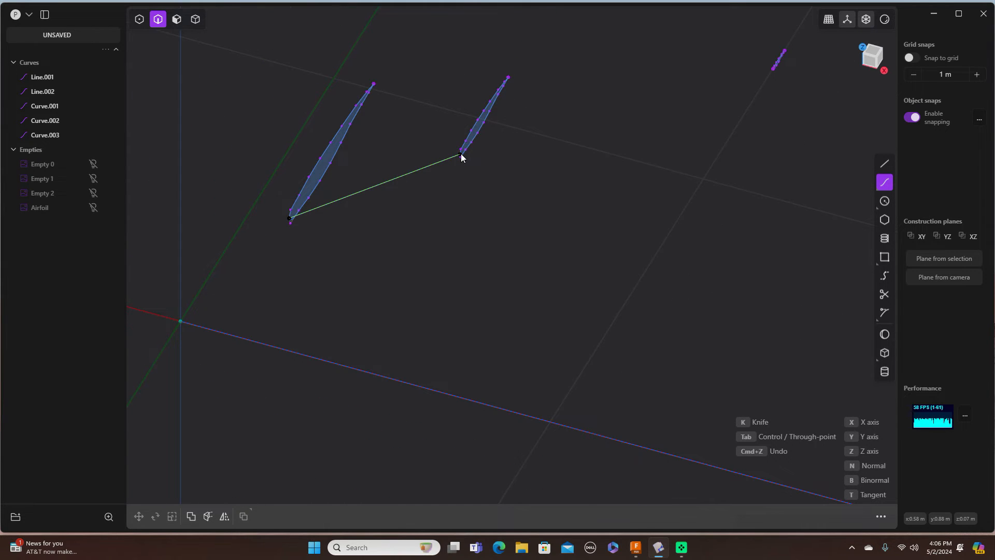
Step: Extend the spline to the tip airfoil's end and finish it as the Curve.004 rail
{"action": "middle_click_drag", "start_coordinate": [460, 162], "coordinate": [317, 346], "text": "shift"}
{"action": "scroll", "coordinate": [318, 346], "scroll_direction": "up", "scroll_amount": 5}
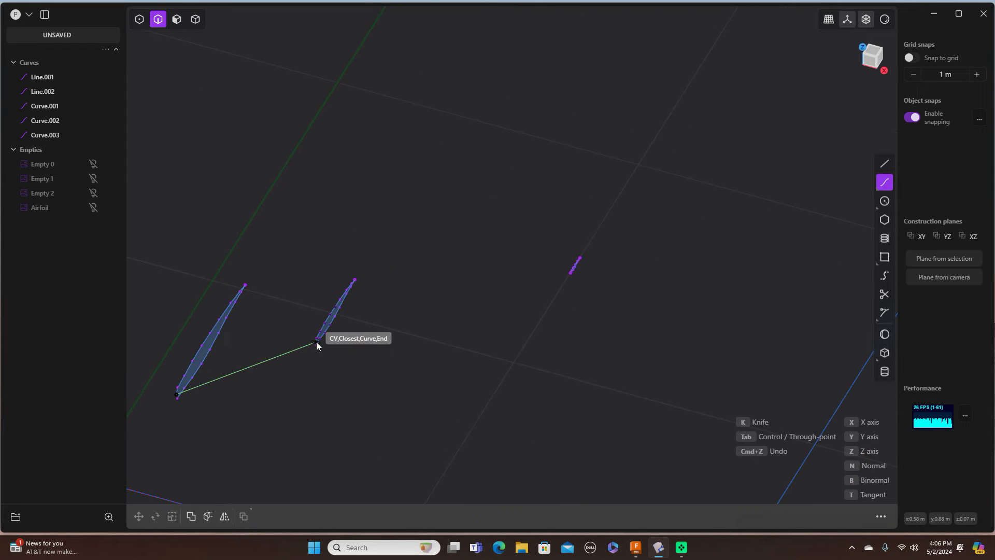
{"action": "middle_click_drag", "start_coordinate": [318, 346], "coordinate": [176, 396], "text": "shift"}
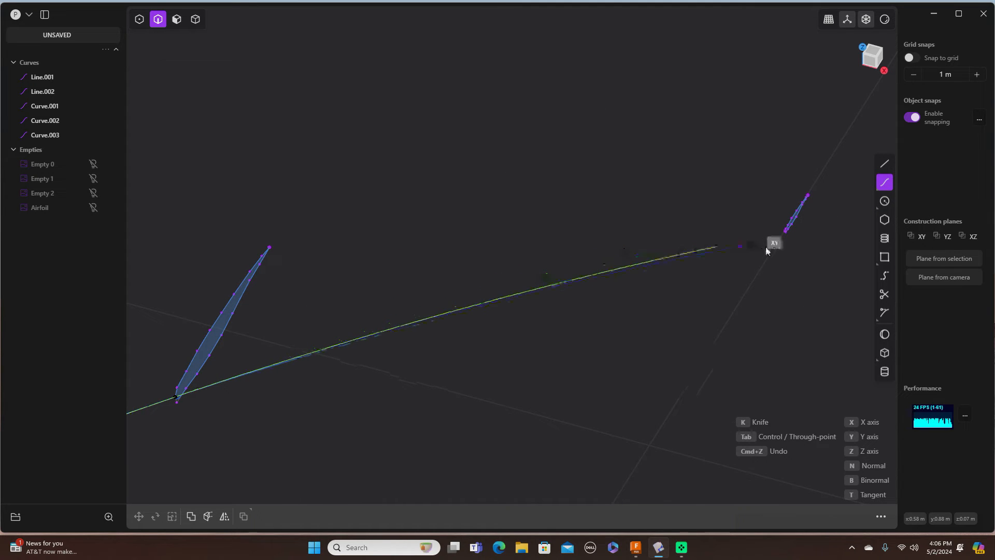
{"action": "scroll", "coordinate": [770, 245], "scroll_direction": "down", "scroll_amount": 1}
{"action": "scroll", "coordinate": [770, 245], "scroll_direction": "up", "scroll_amount": 2}
{"action": "scroll", "coordinate": [770, 245], "scroll_direction": "up", "scroll_amount": 4}
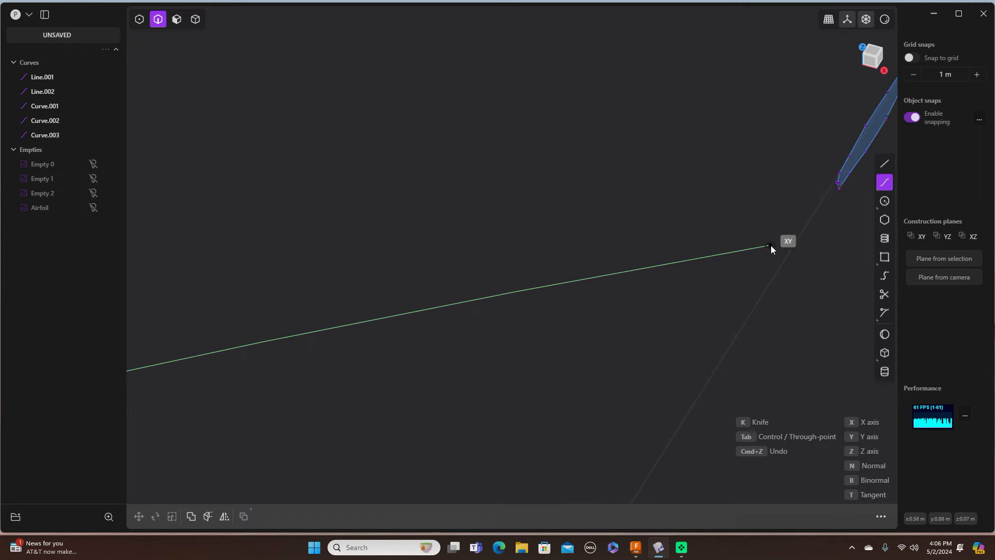
{"action": "left_click", "coordinate": [837, 183]}
{"action": "right_click", "coordinate": [837, 183]}
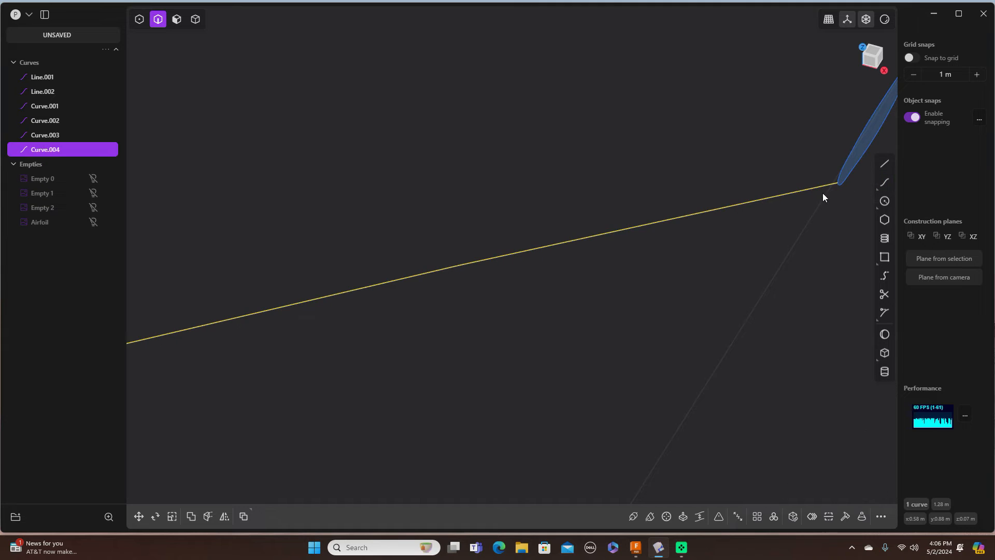
Step: Check Curve.004 from Front and Top views, then orbit to inspect it in 3D
{"action": "scroll", "coordinate": [749, 263], "scroll_direction": "down", "scroll_amount": 3}
{"action": "scroll", "coordinate": [749, 259], "scroll_direction": "down", "scroll_amount": 6}
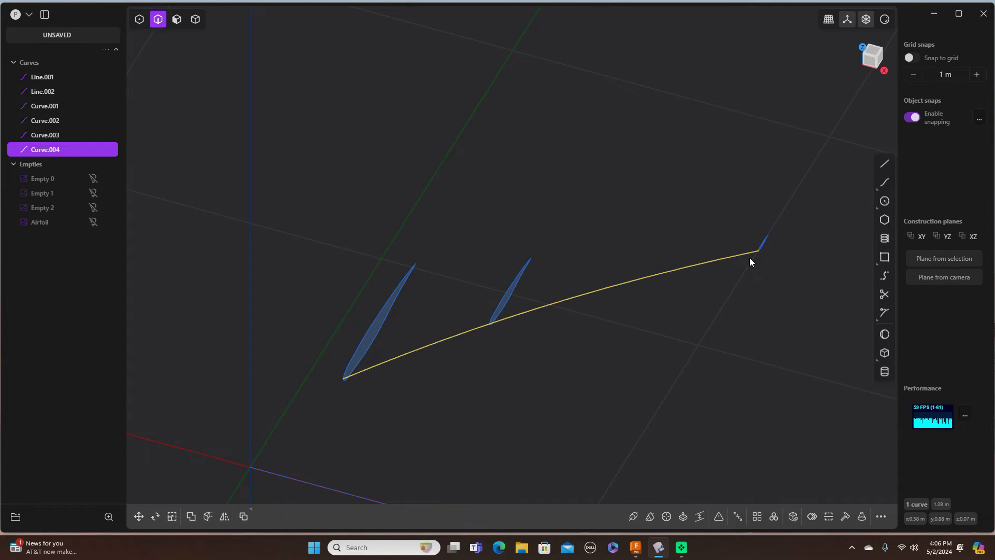
{"action": "key", "text": "KP_1"}
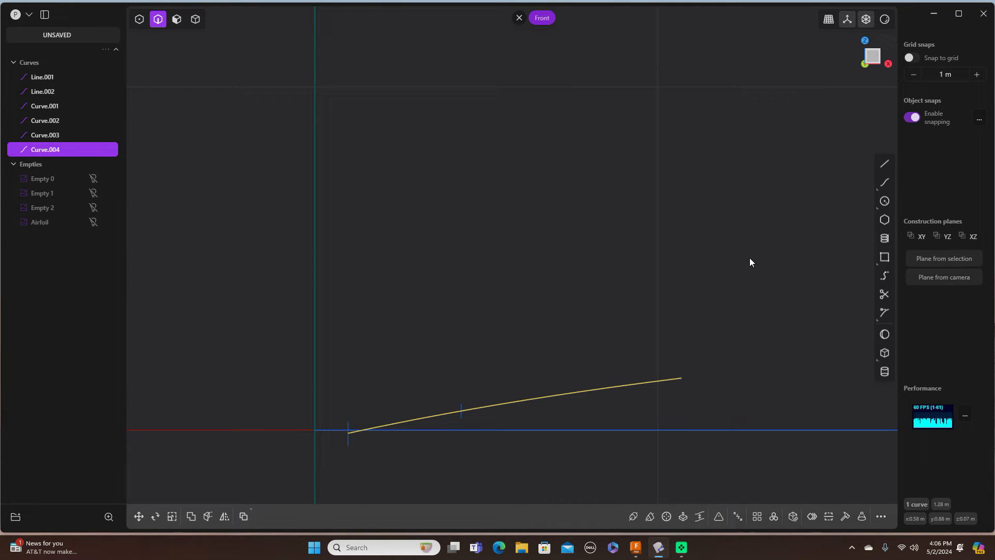
{"action": "key", "text": "KP_7"}
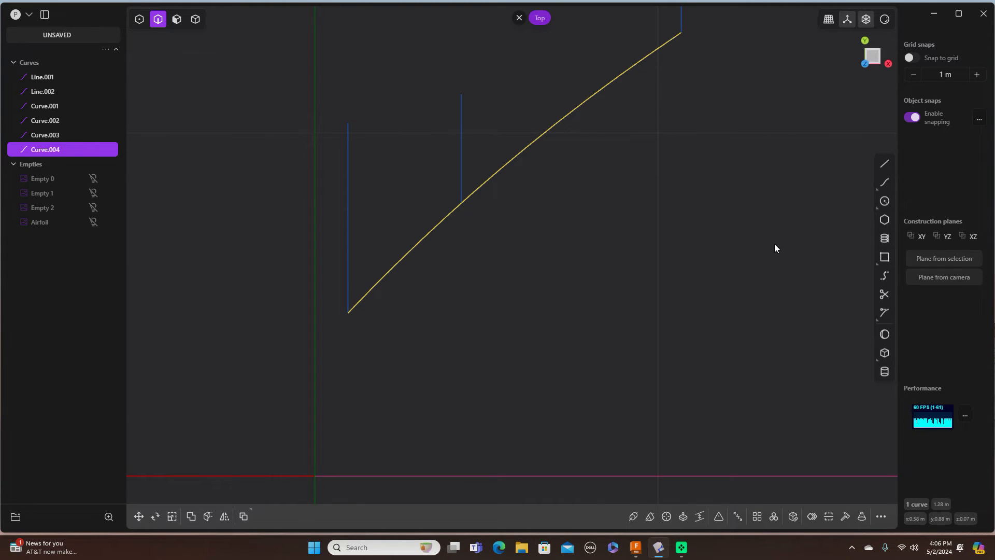
{"action": "middle_click_drag", "start_coordinate": [724, 332], "coordinate": [684, 280]}
Step: Draw Curve.005 through the upper ends of the root, mid and tip airfoils
{"action": "left_click", "coordinate": [676, 336]}
{"action": "scroll", "coordinate": [676, 336], "scroll_direction": "down", "scroll_amount": 2}
{"action": "scroll", "coordinate": [676, 335], "scroll_direction": "up", "scroll_amount": 6}
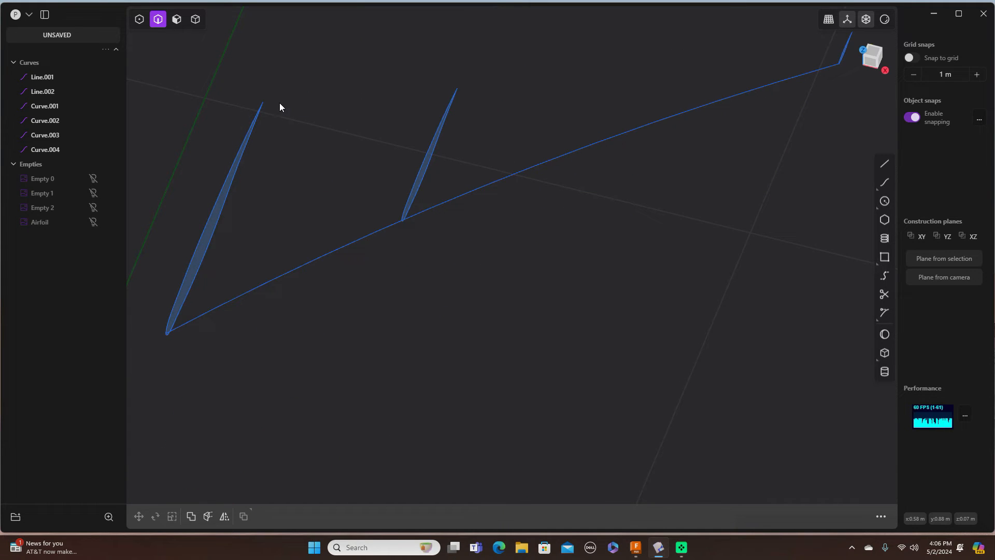
{"action": "left_click", "coordinate": [884, 182]}
{"action": "left_click", "coordinate": [263, 103]}
{"action": "left_click", "coordinate": [457, 89]}
{"action": "middle_click_drag", "start_coordinate": [678, 47], "coordinate": [606, 131], "text": "shift"}
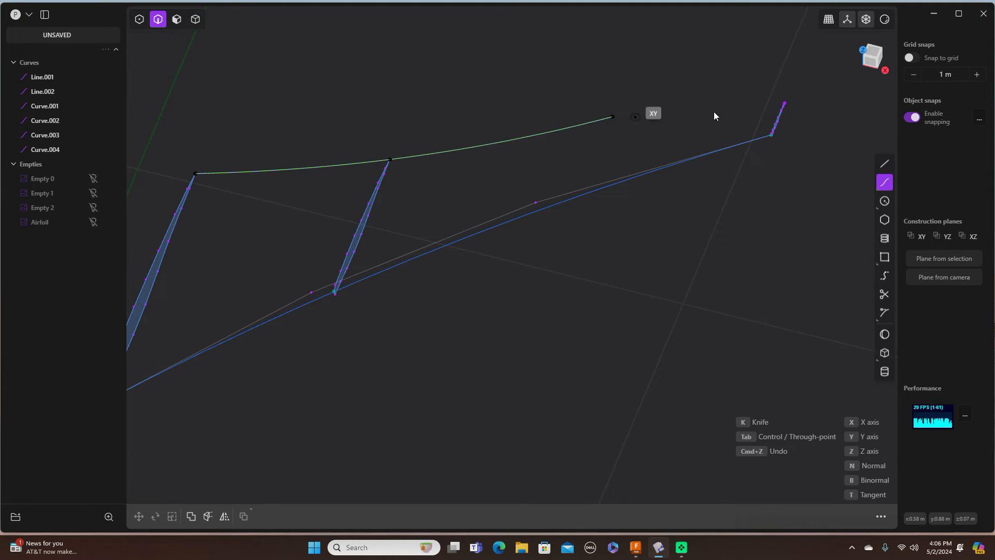
{"action": "left_click", "coordinate": [784, 104]}
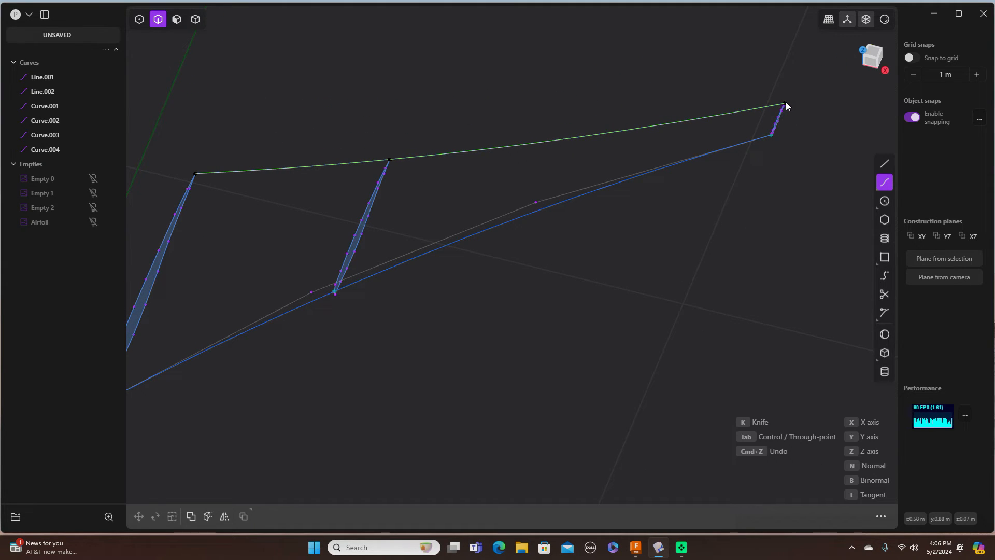
{"action": "right_click", "coordinate": [786, 103]}
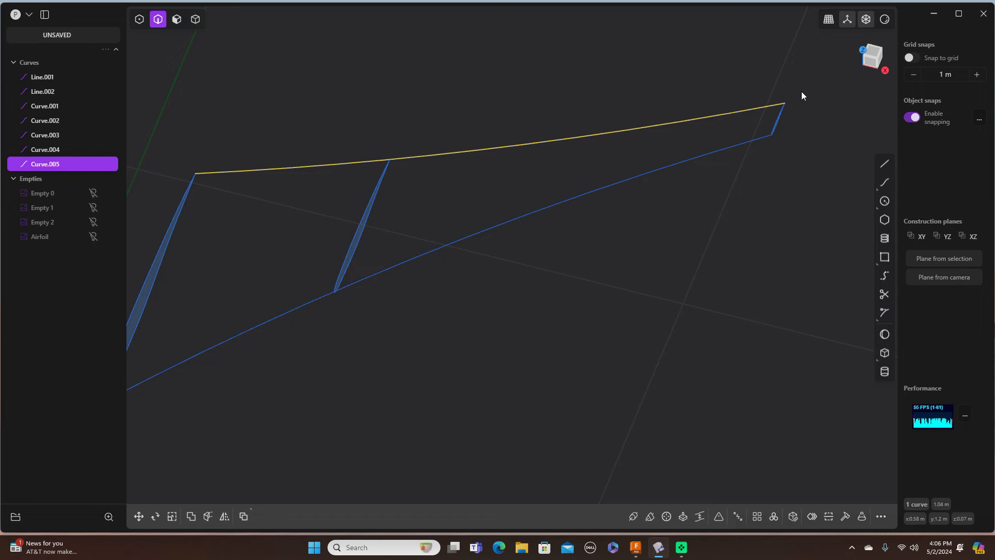
{"action": "left_click", "coordinate": [803, 95]}
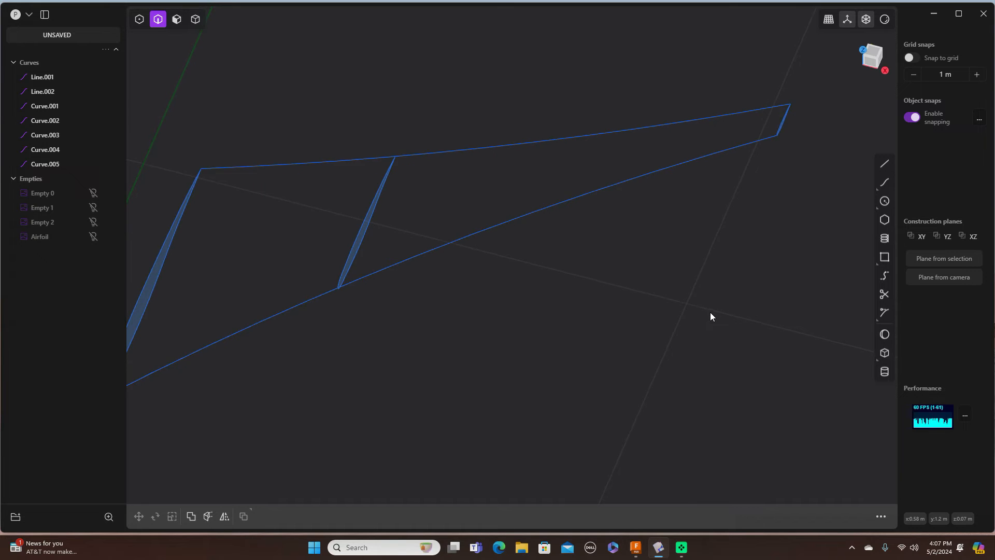
{"action": "middle_click_drag", "start_coordinate": [710, 316], "coordinate": [711, 292]}
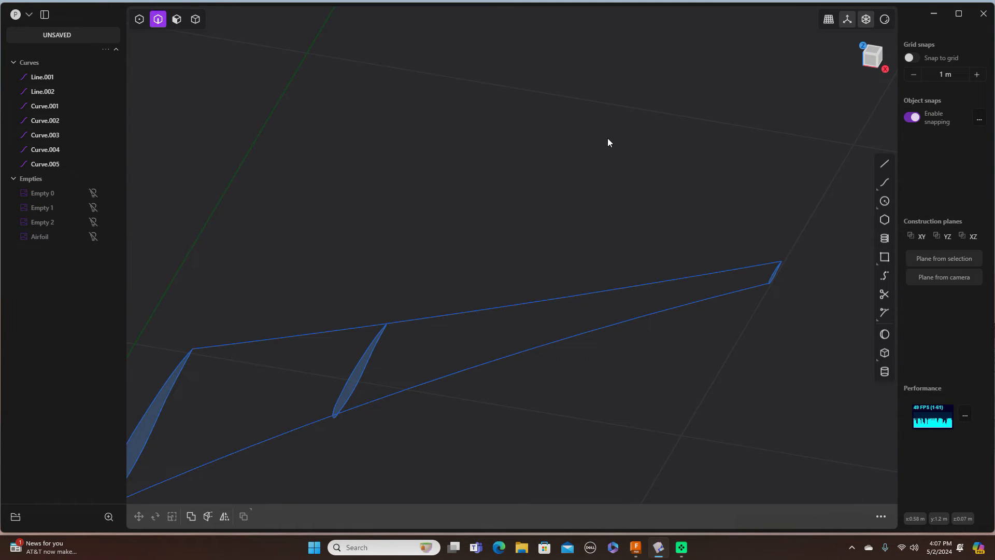
{"action": "middle_click_drag", "start_coordinate": [486, 157], "coordinate": [611, 61], "text": "shift"}
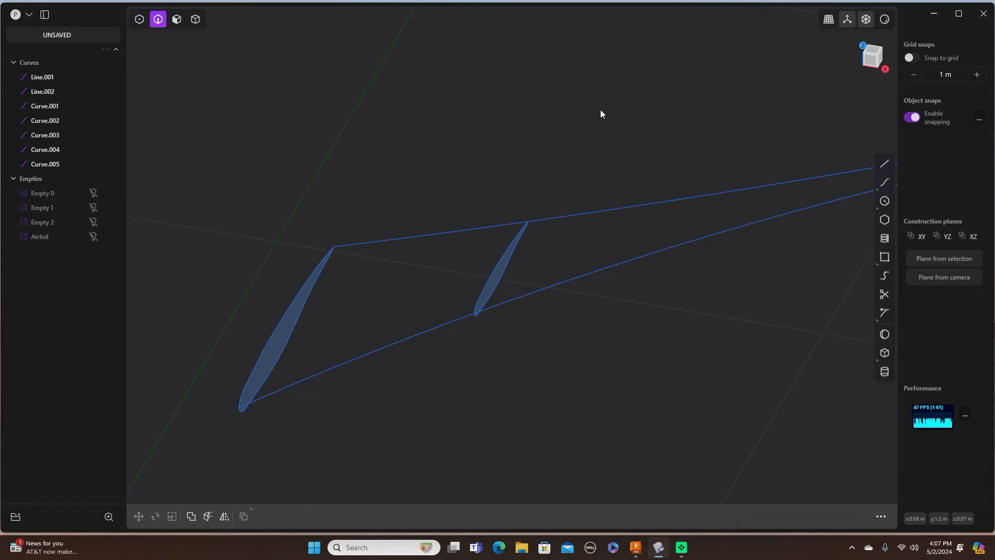
{"action": "scroll", "coordinate": [601, 111], "scroll_direction": "up", "scroll_amount": 1}
{"action": "middle_click_drag", "start_coordinate": [600, 111], "coordinate": [682, 107]}
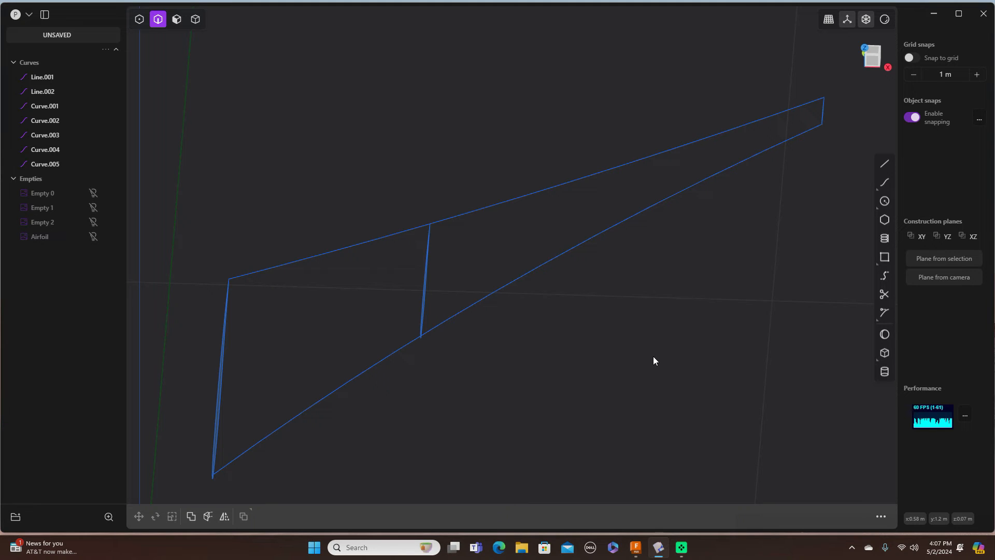
{"action": "left_click", "coordinate": [865, 66]}
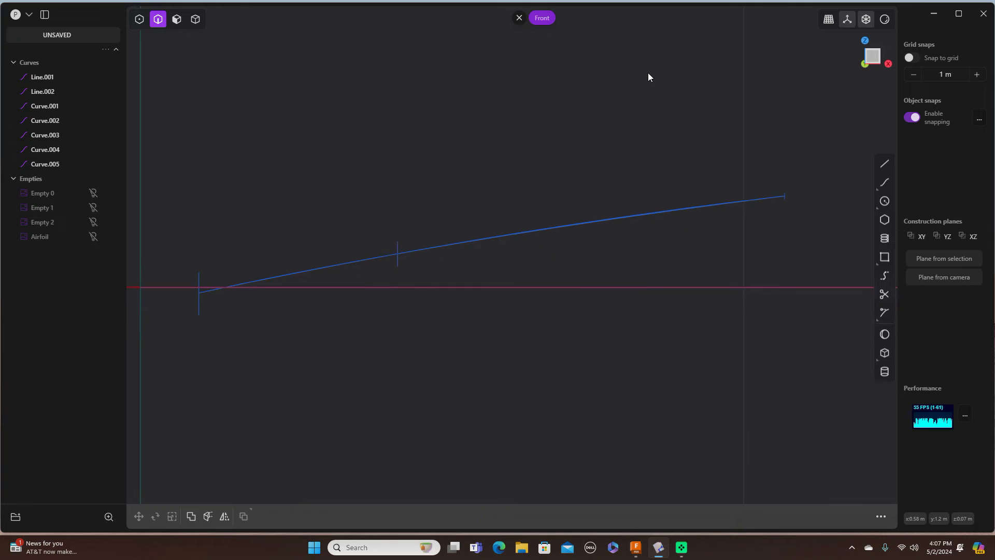
{"action": "middle_click_drag", "start_coordinate": [638, 92], "coordinate": [630, 106]}
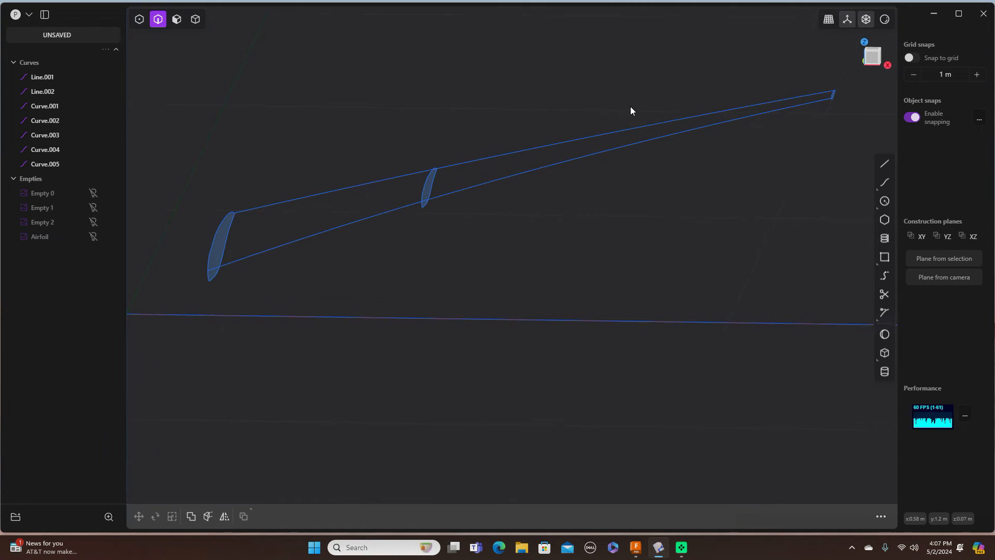
Step: Start a new curve on the root airfoil outline and add points along the mid section
{"action": "left_click", "coordinate": [884, 182]}
{"action": "scroll", "coordinate": [225, 237], "scroll_direction": "up", "scroll_amount": 3}
{"action": "scroll", "coordinate": [225, 239], "scroll_direction": "up", "scroll_amount": 1}
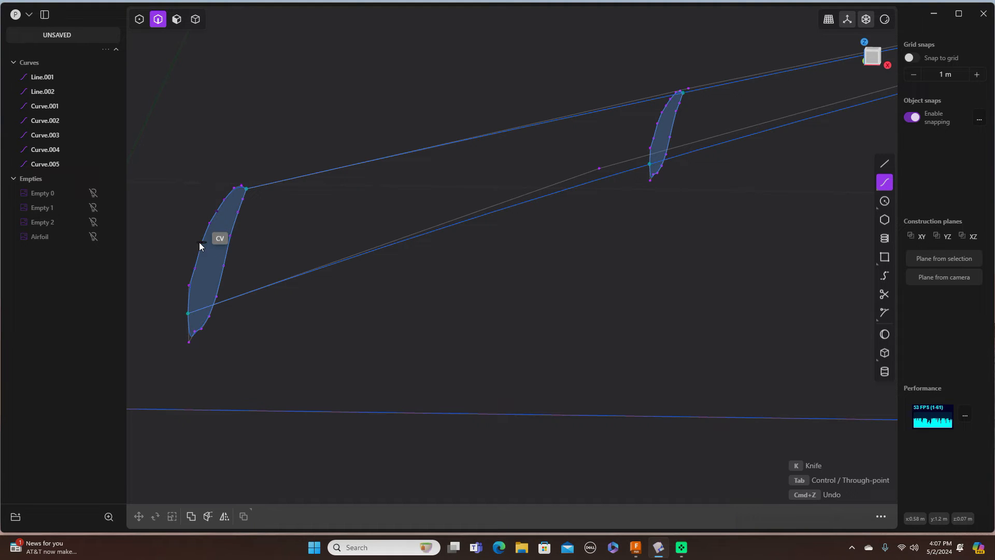
{"action": "left_click", "coordinate": [200, 242]}
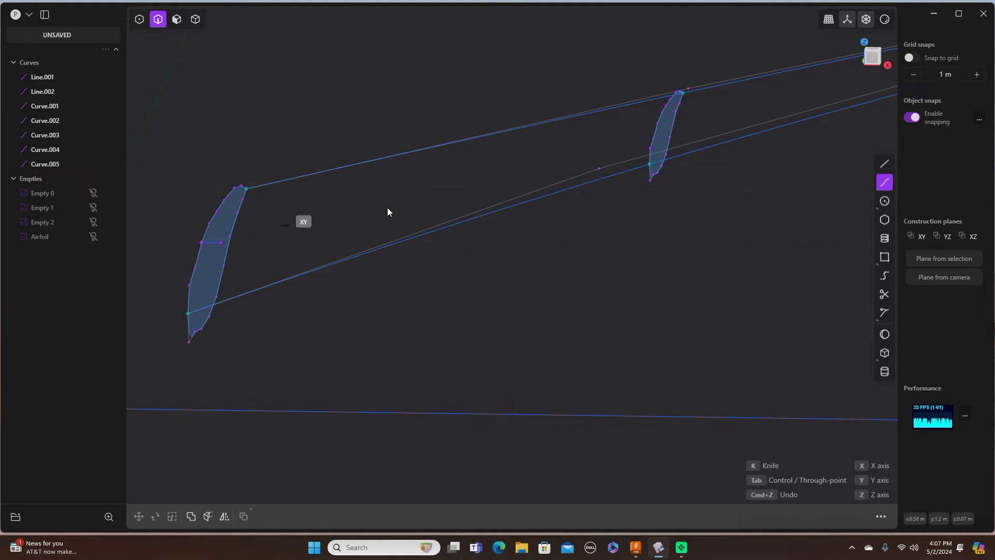
{"action": "left_click", "coordinate": [657, 123]}
{"action": "middle_click_drag", "start_coordinate": [659, 123], "coordinate": [224, 303]}
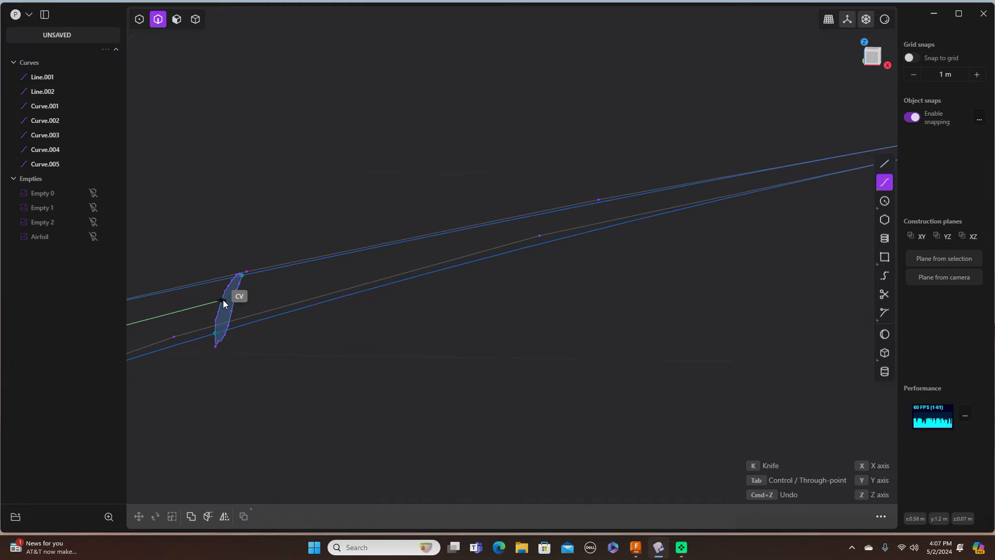
{"action": "left_click", "coordinate": [222, 300]}
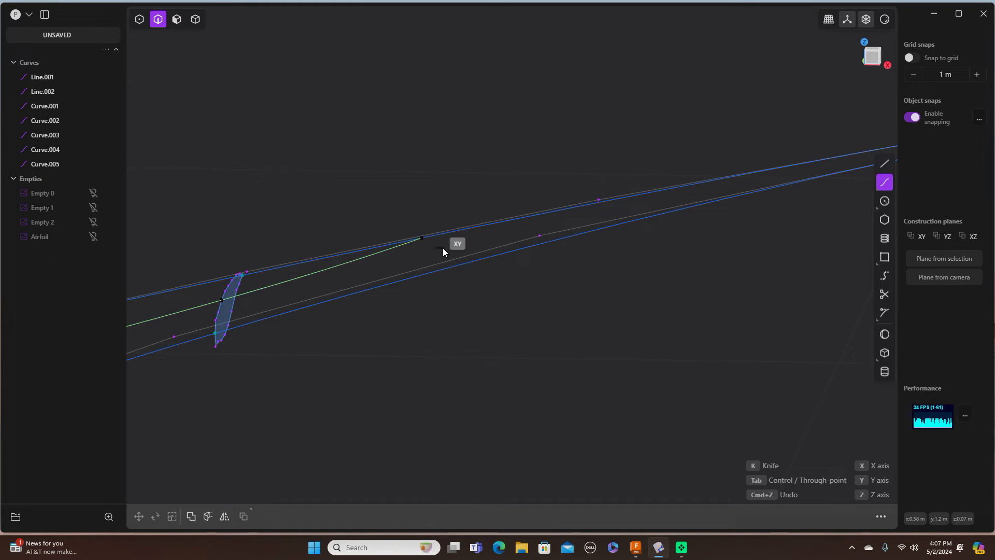
{"action": "middle_click_drag", "start_coordinate": [409, 253], "coordinate": [231, 287]}
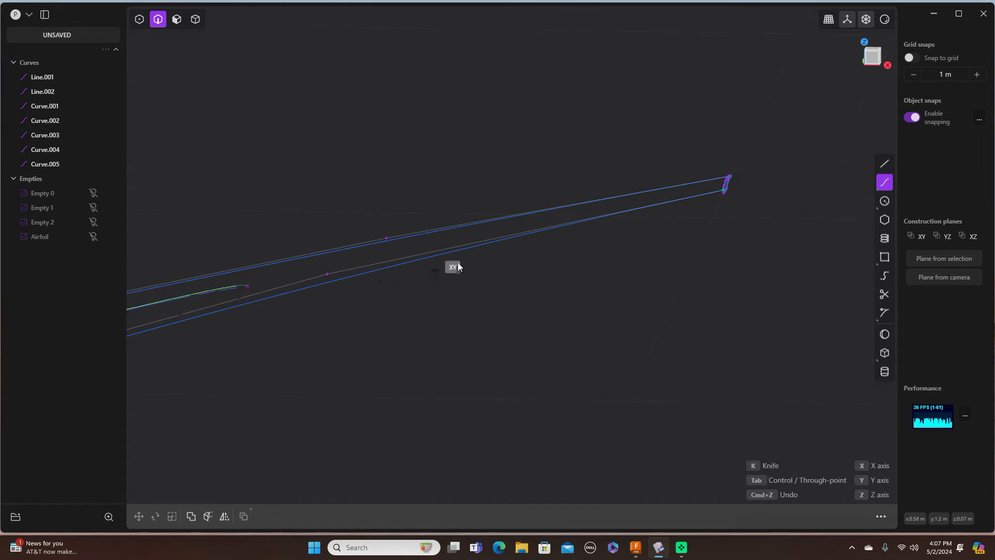
{"action": "scroll", "coordinate": [682, 191], "scroll_direction": "up", "scroll_amount": 5}
{"action": "scroll", "coordinate": [689, 184], "scroll_direction": "up", "scroll_amount": 3}
Step: End the curve on the tip airfoil, redoing a misplaced point, finishing Curve.006
{"action": "left_click", "coordinate": [809, 189]}
{"action": "key", "text": "ctrl+z"}
{"action": "left_click", "coordinate": [808, 187]}
{"action": "right_click", "coordinate": [805, 191]}
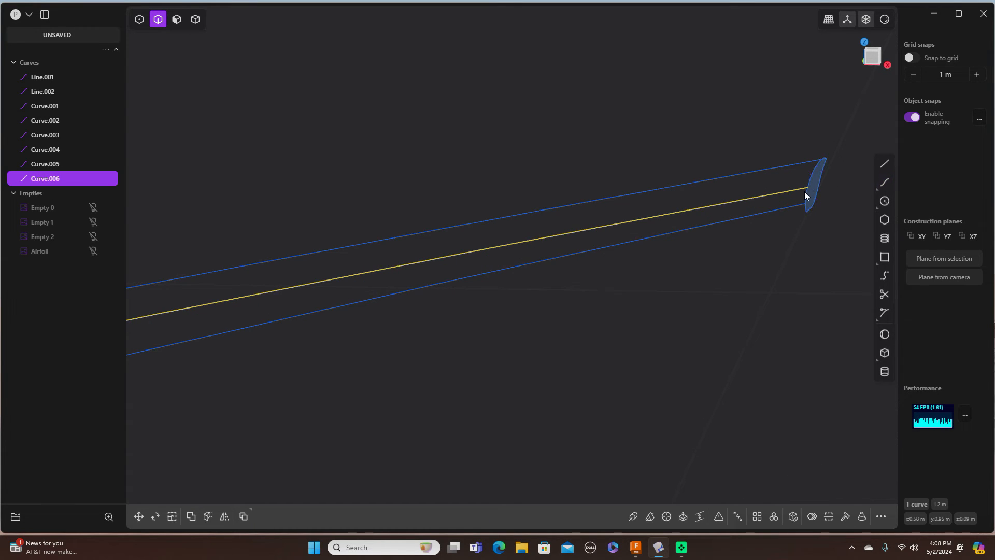
{"action": "scroll", "coordinate": [721, 246], "scroll_direction": "up", "scroll_amount": 2}
{"action": "scroll", "coordinate": [720, 244], "scroll_direction": "down", "scroll_amount": 4}
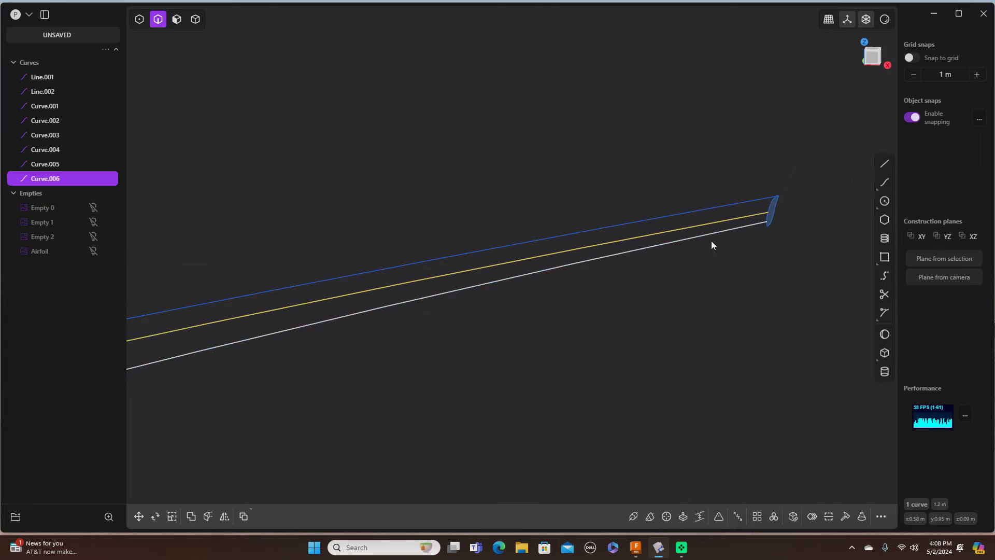
{"action": "scroll", "coordinate": [706, 245], "scroll_direction": "down", "scroll_amount": 5}
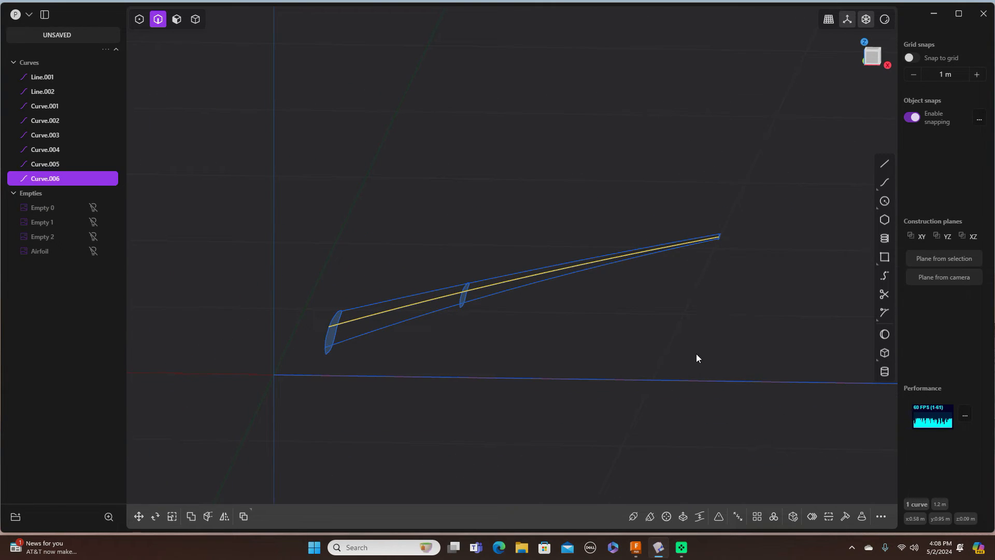
{"action": "middle_click_drag", "start_coordinate": [697, 361], "coordinate": [667, 326]}
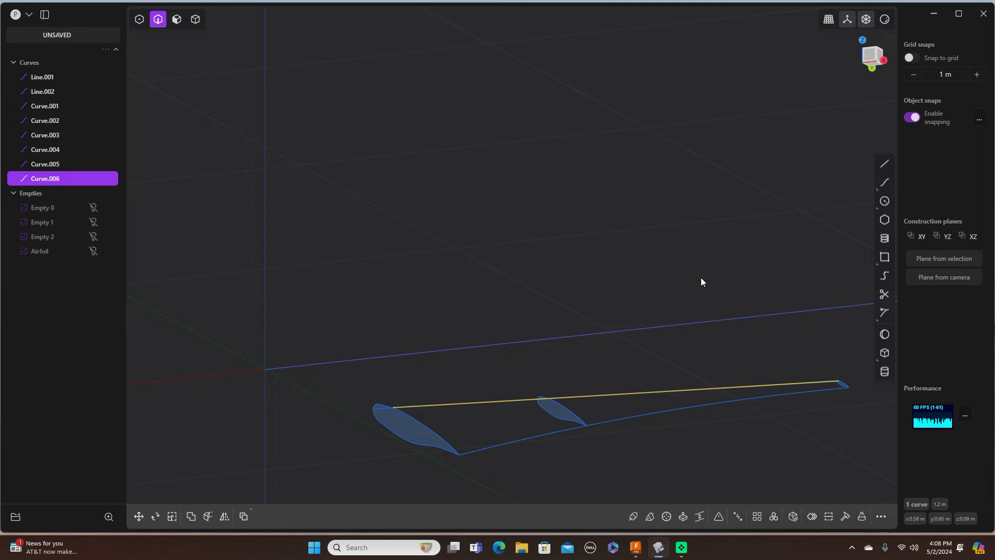
{"action": "middle_click_drag", "start_coordinate": [701, 277], "coordinate": [616, 138], "text": "shift"}
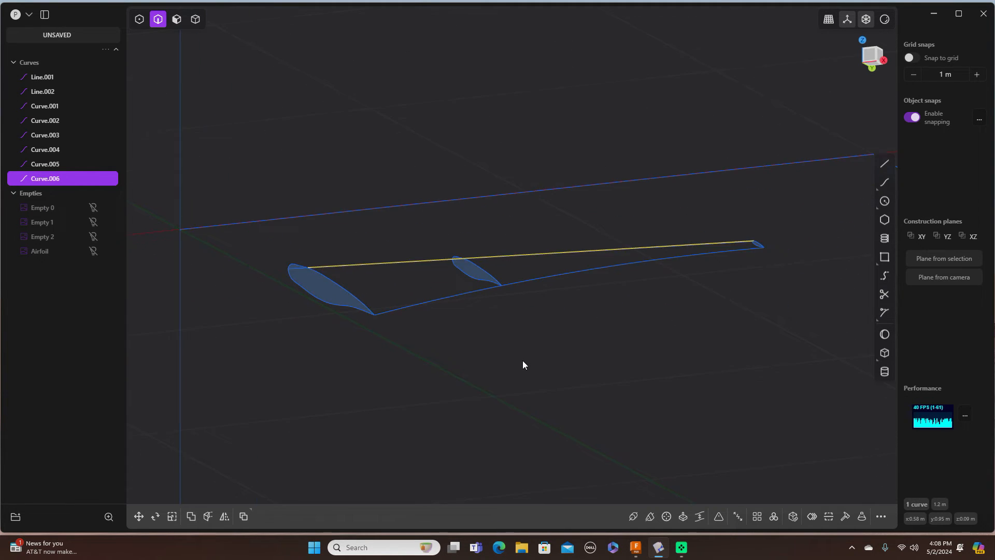
{"action": "scroll", "coordinate": [522, 364], "scroll_direction": "up", "scroll_amount": 5}
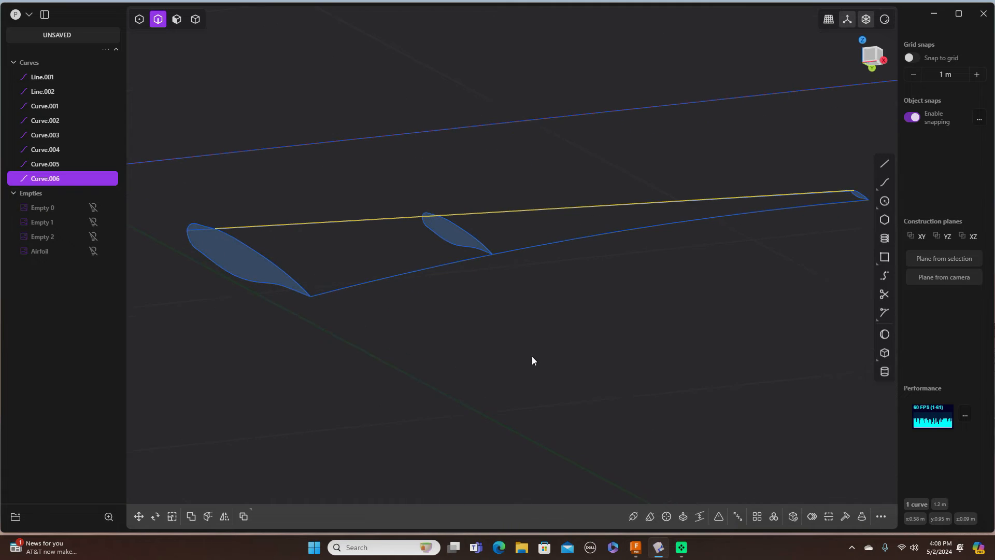
Step: Draw rail Curve.007 from the root airfoil through the mid airfoil to the wing tip, then select root Curve.001
{"action": "left_click", "coordinate": [885, 183]}
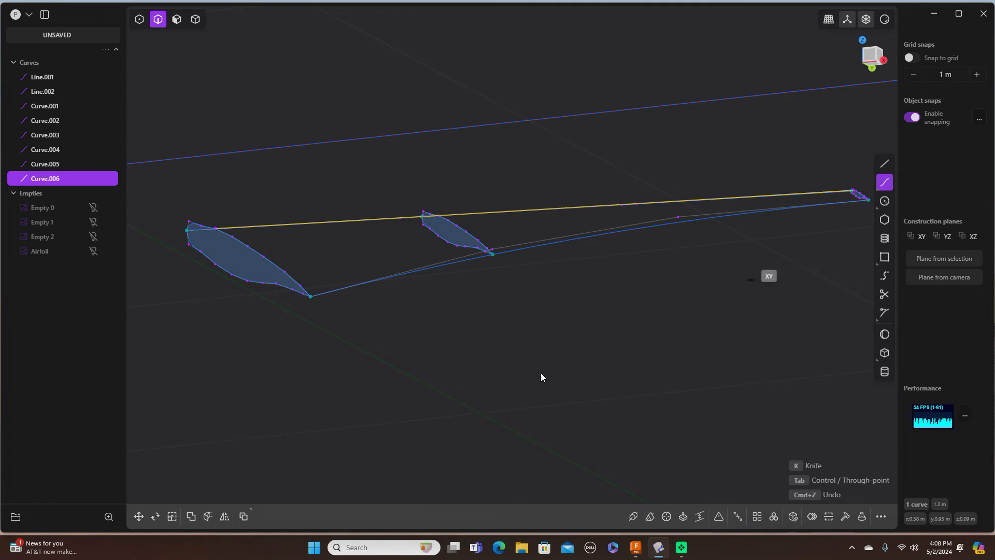
{"action": "left_click", "coordinate": [232, 274]}
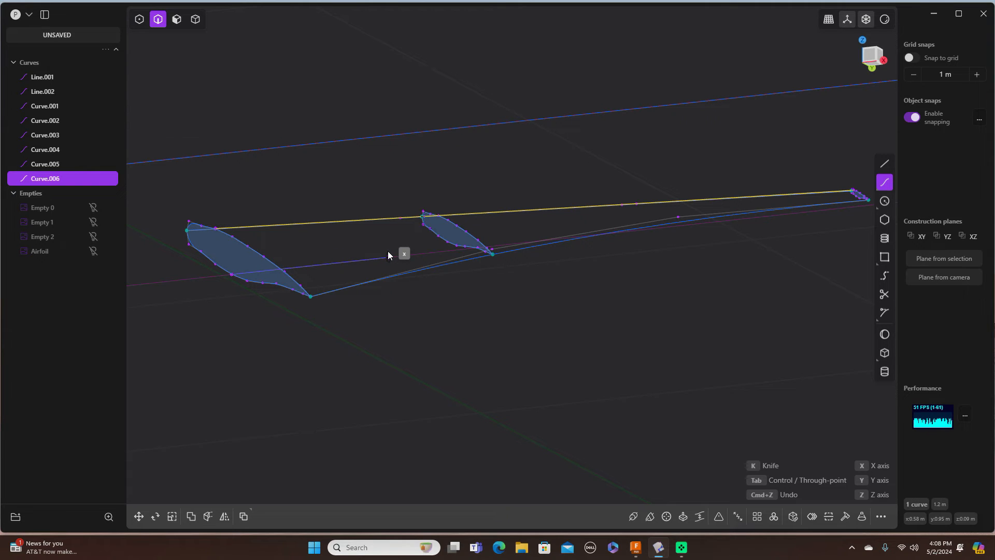
{"action": "left_click", "coordinate": [447, 241]}
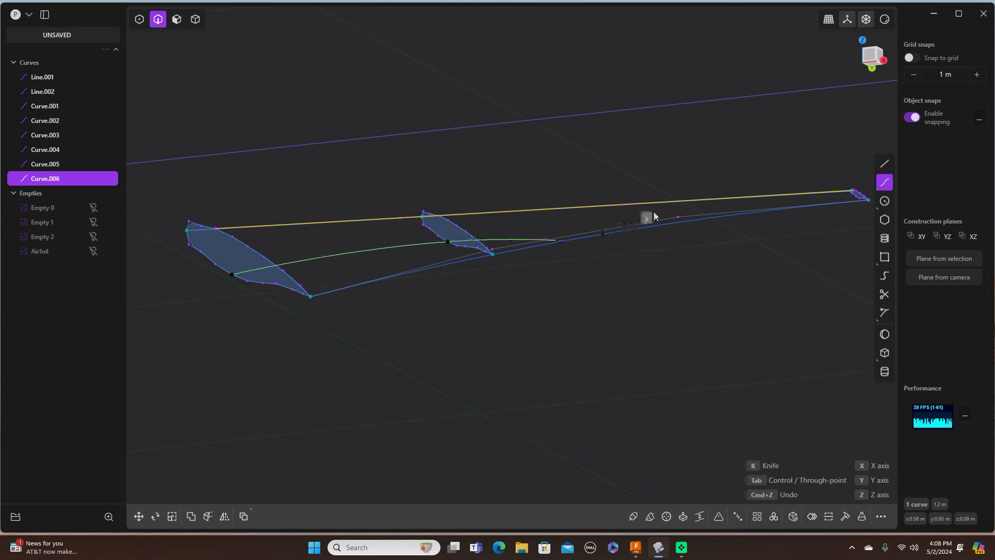
{"action": "scroll", "coordinate": [658, 210], "scroll_direction": "up", "scroll_amount": 3}
{"action": "middle_click_drag", "start_coordinate": [635, 213], "coordinate": [372, 216]}
{"action": "scroll", "coordinate": [375, 211], "scroll_direction": "up", "scroll_amount": 4}
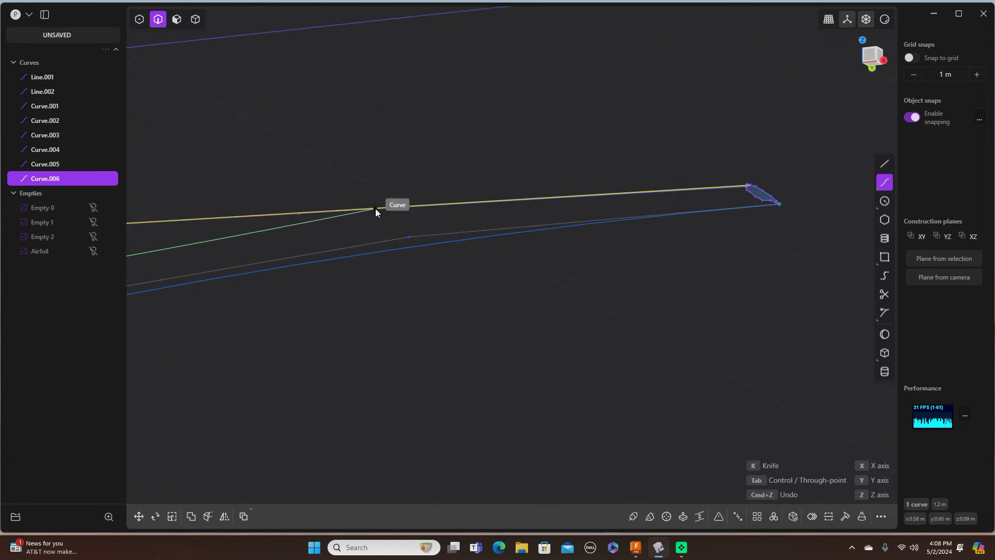
{"action": "scroll", "coordinate": [375, 208], "scroll_direction": "up", "scroll_amount": 2}
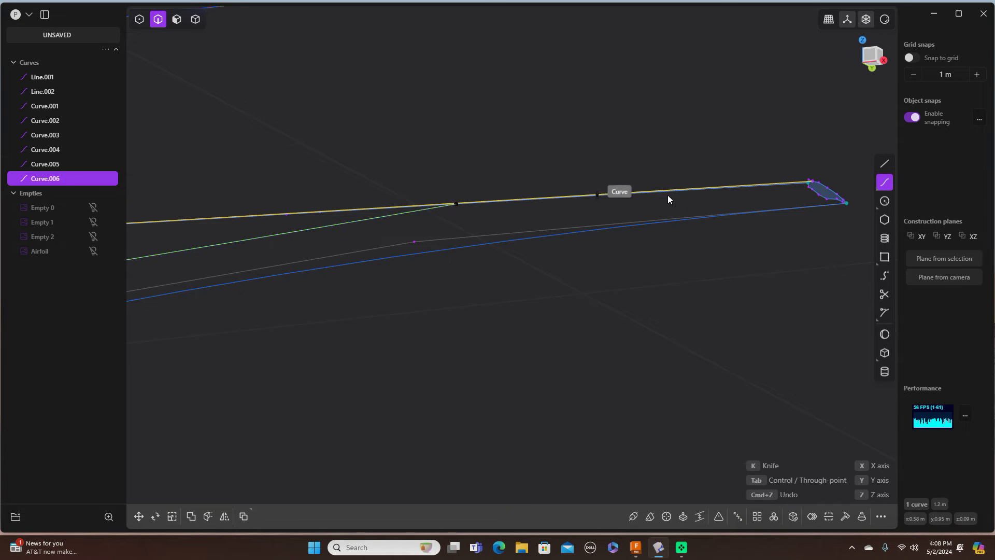
{"action": "left_click", "coordinate": [828, 199]}
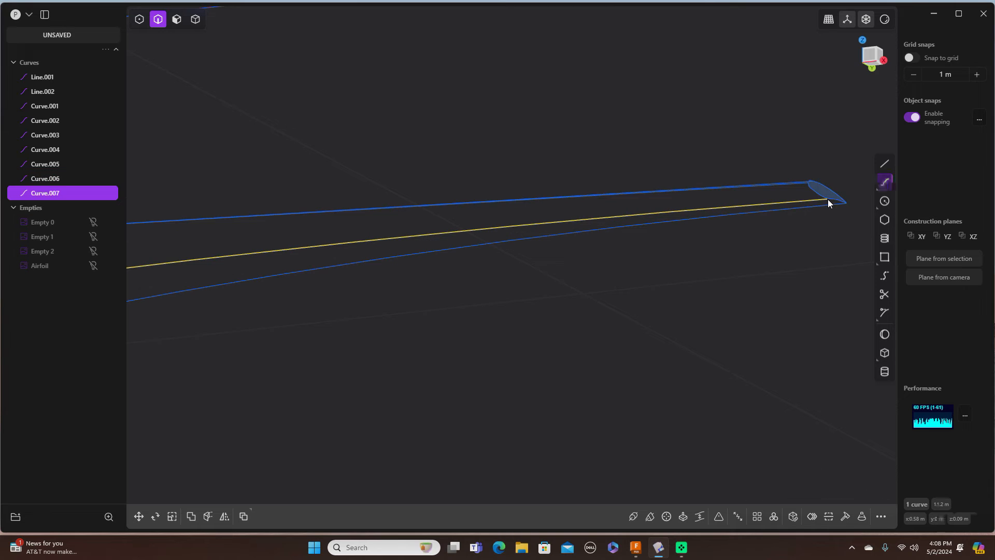
{"action": "scroll", "coordinate": [773, 318], "scroll_direction": "down", "scroll_amount": 10}
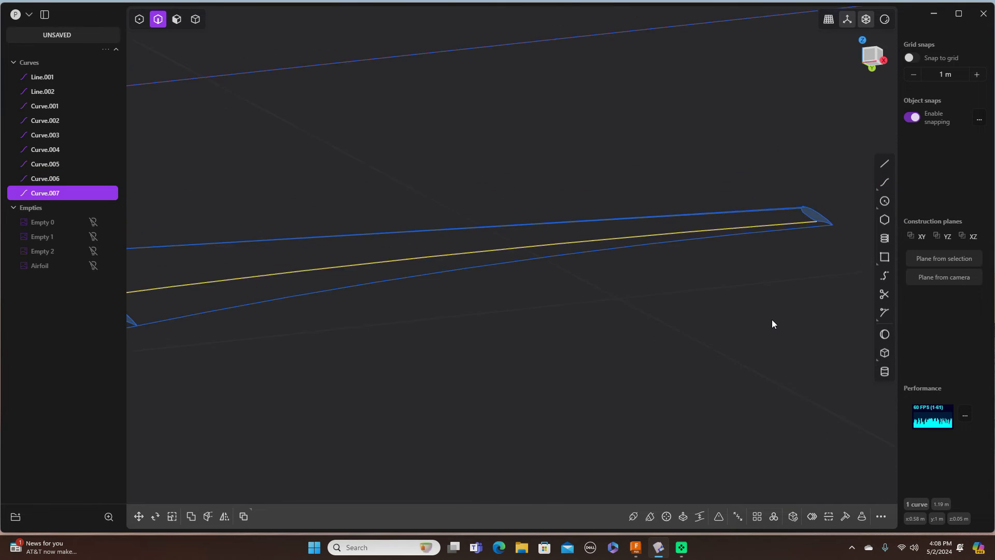
{"action": "middle_click_drag", "start_coordinate": [770, 315], "coordinate": [689, 192]}
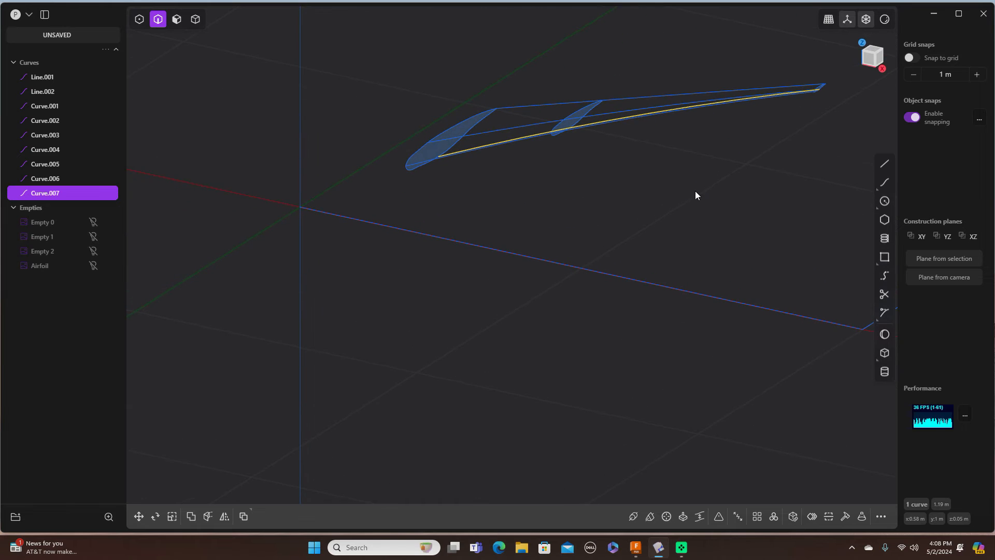
{"action": "left_click", "coordinate": [422, 151]}
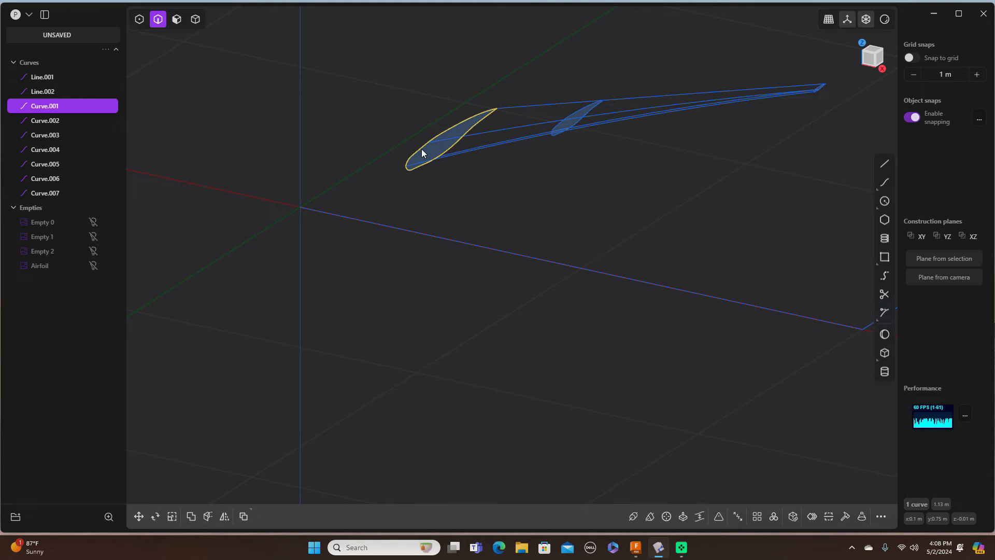
Step: Add the middle and small tip airfoil sections to the root curve selection
{"action": "left_click", "coordinate": [576, 113]}
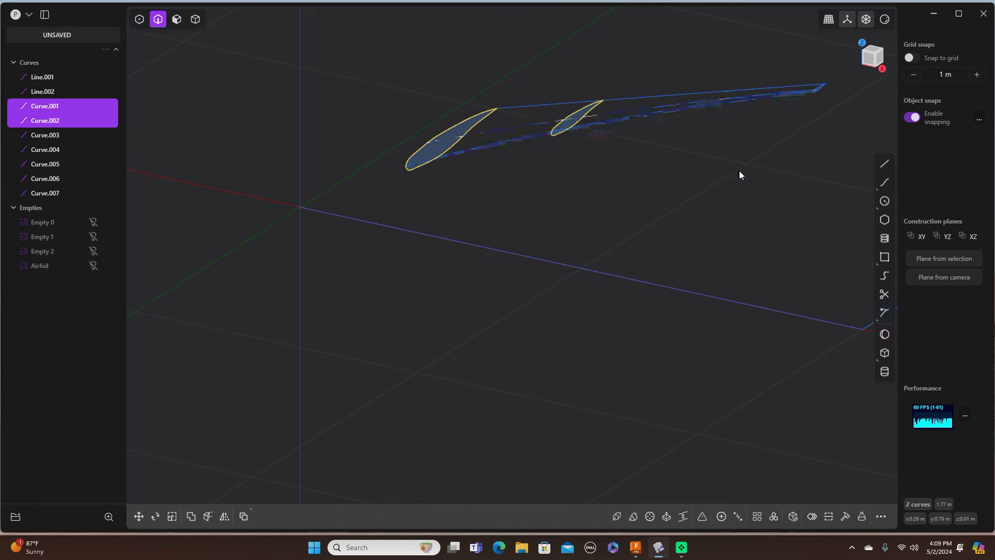
{"action": "scroll", "coordinate": [742, 171], "scroll_direction": "down", "scroll_amount": 3}
{"action": "scroll", "coordinate": [741, 170], "scroll_direction": "up", "scroll_amount": 4}
{"action": "middle_click_drag", "start_coordinate": [709, 213], "coordinate": [650, 265], "text": "shift"}
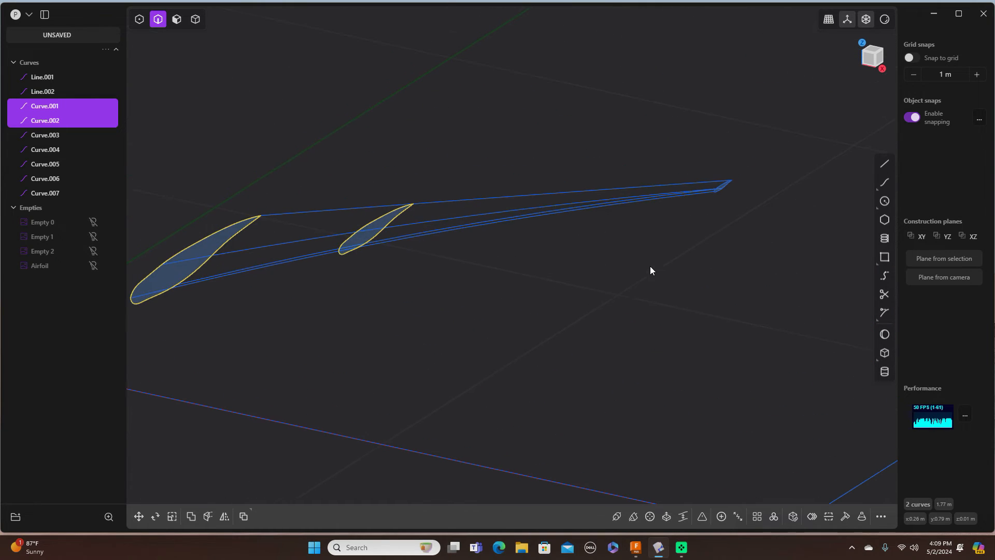
{"action": "left_click", "coordinate": [720, 192]}
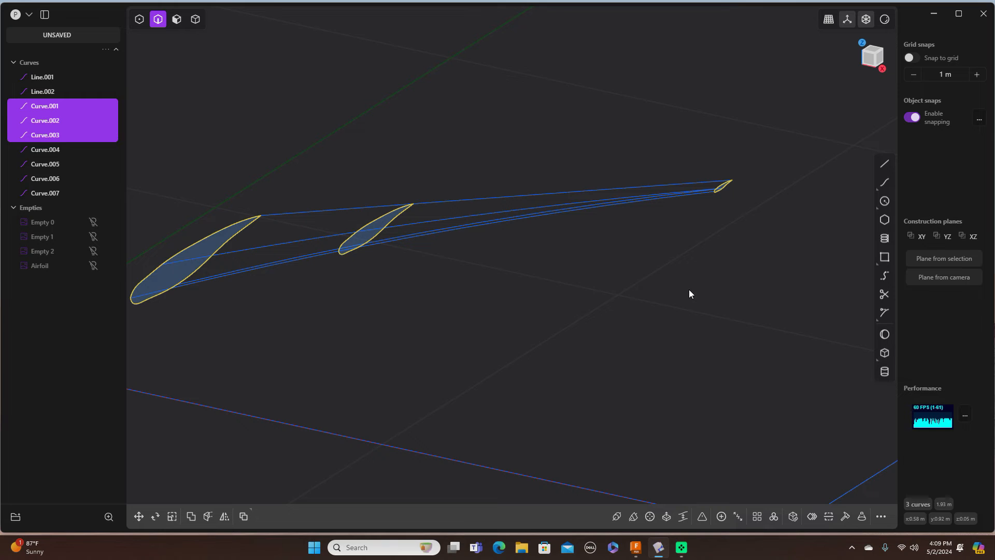
Step: Loft through the three airfoils, trying edge curves as guides and dropping the guides that broke it
{"action": "key", "text": "l"}
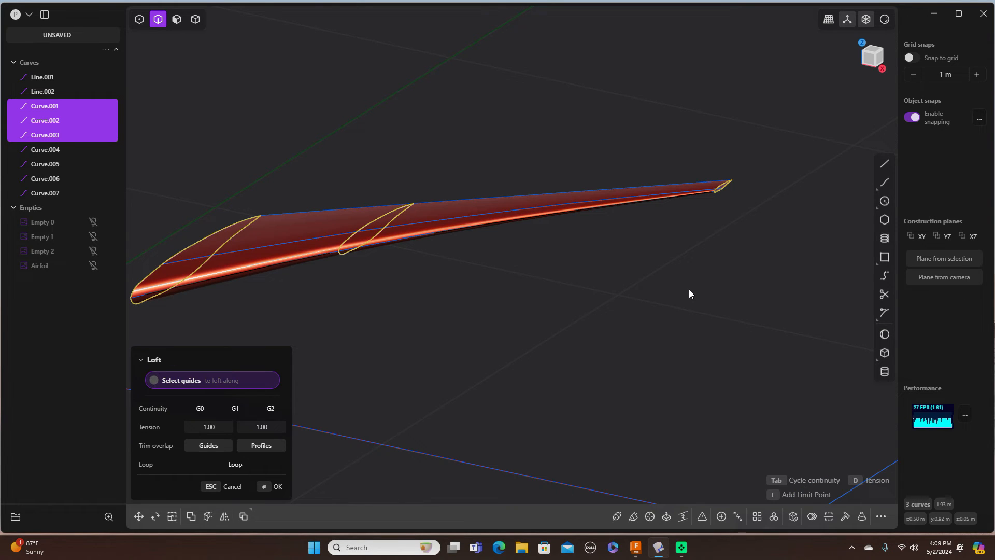
{"action": "left_click", "coordinate": [324, 211]}
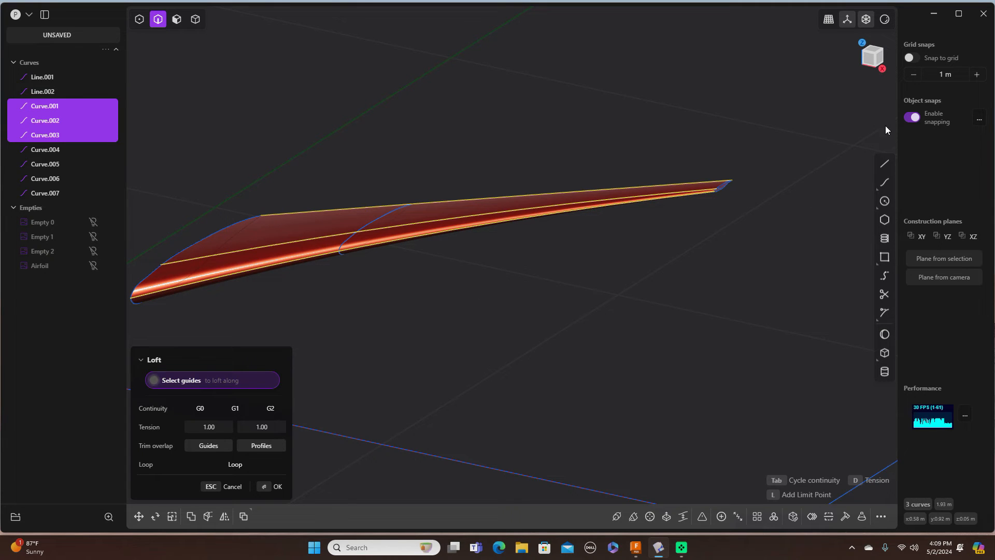
{"action": "middle_click_drag", "start_coordinate": [761, 262], "coordinate": [577, 213]}
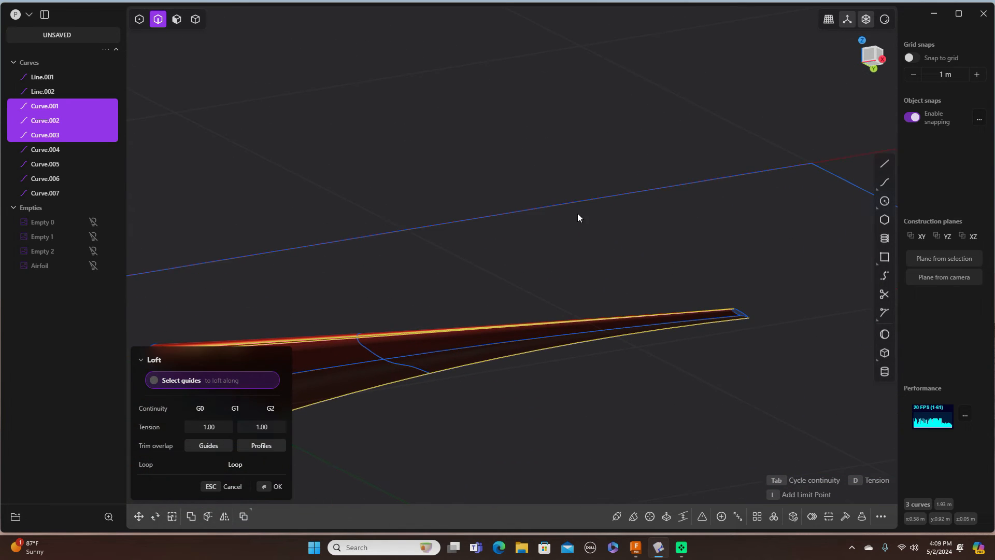
{"action": "left_click", "coordinate": [455, 349]}
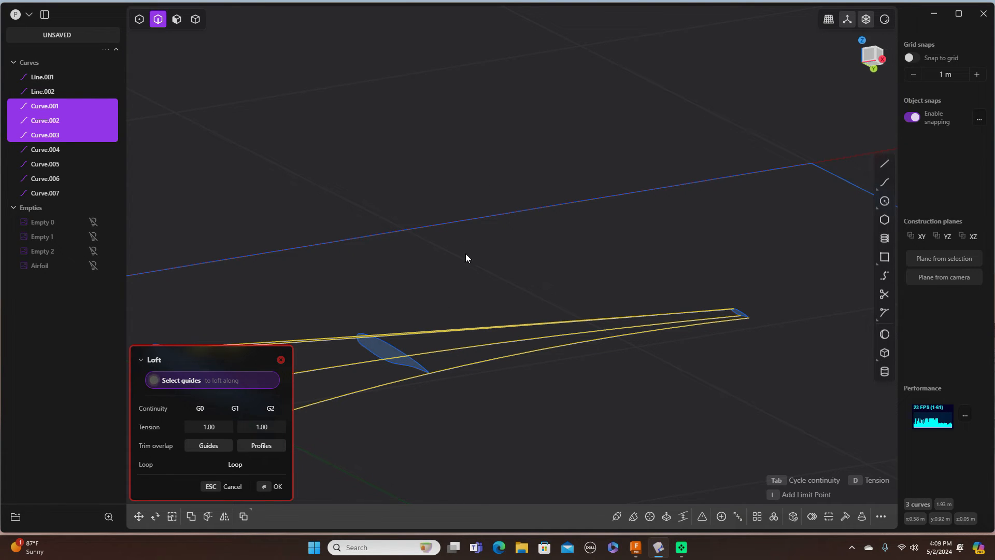
{"action": "left_click", "coordinate": [487, 108]}
{"action": "middle_click_drag", "start_coordinate": [487, 107], "coordinate": [497, 110]}
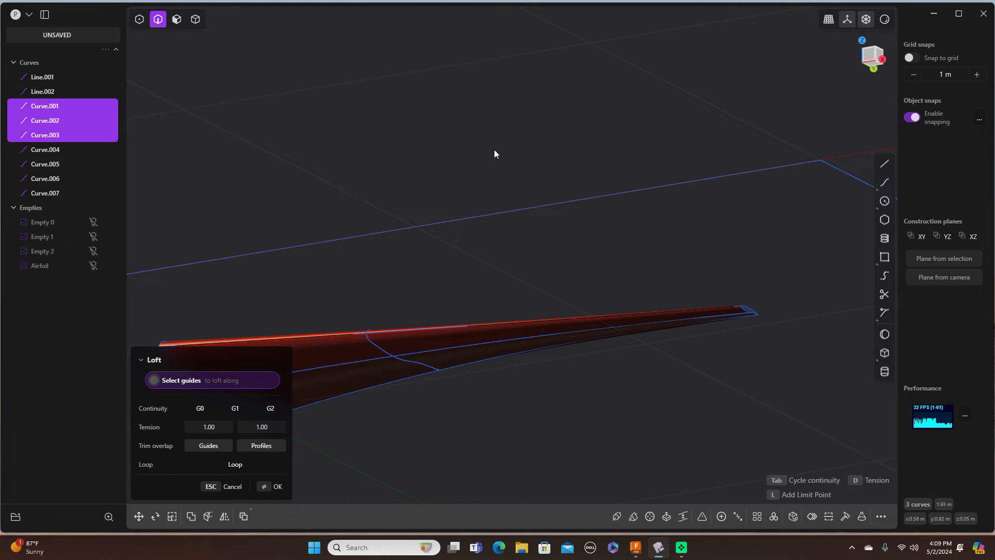
Step: Confirm the loft as Lofted.001, deselect it, and hide the construction curves group
{"action": "left_click", "coordinate": [278, 486]}
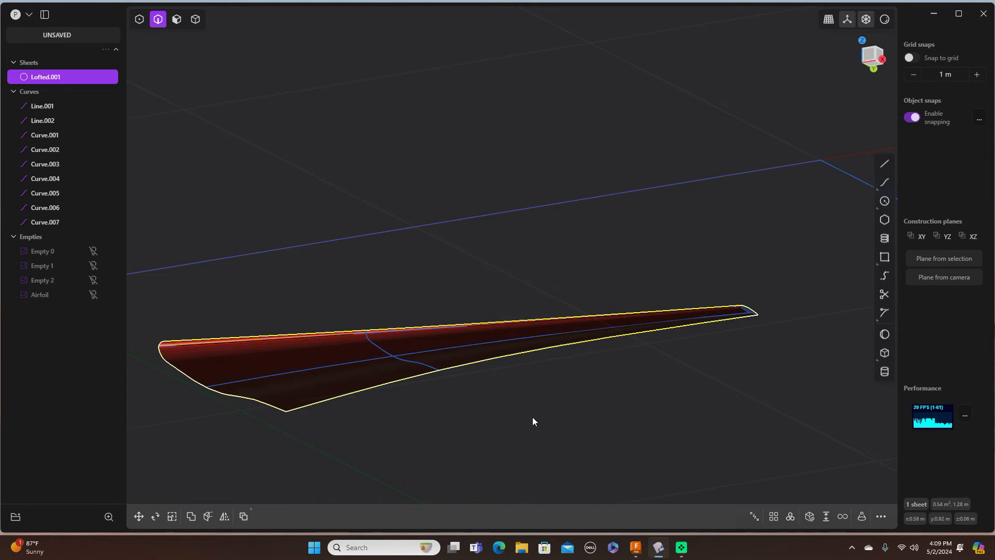
{"action": "middle_click_drag", "start_coordinate": [568, 119], "coordinate": [636, 207]}
{"action": "left_click", "coordinate": [638, 208]}
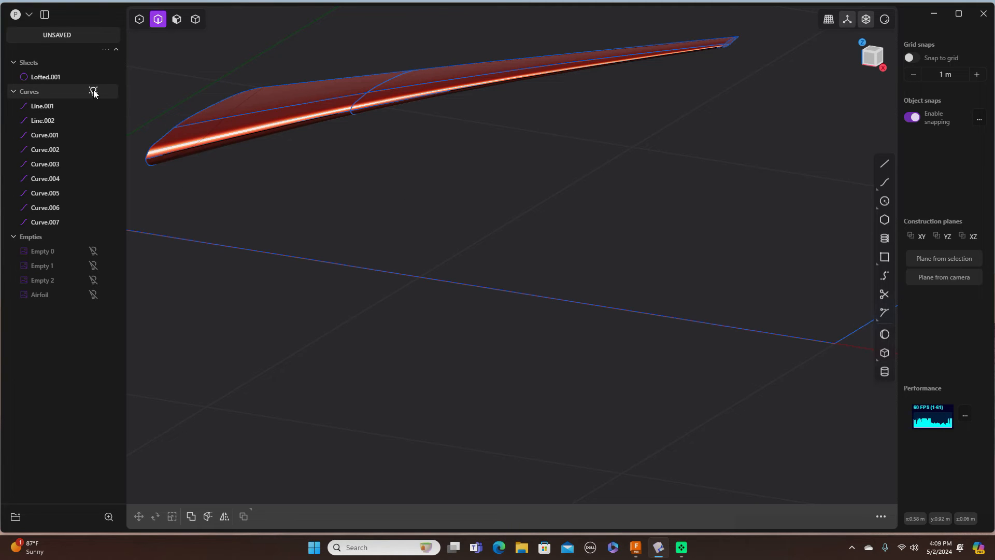
{"action": "left_click", "coordinate": [93, 91]}
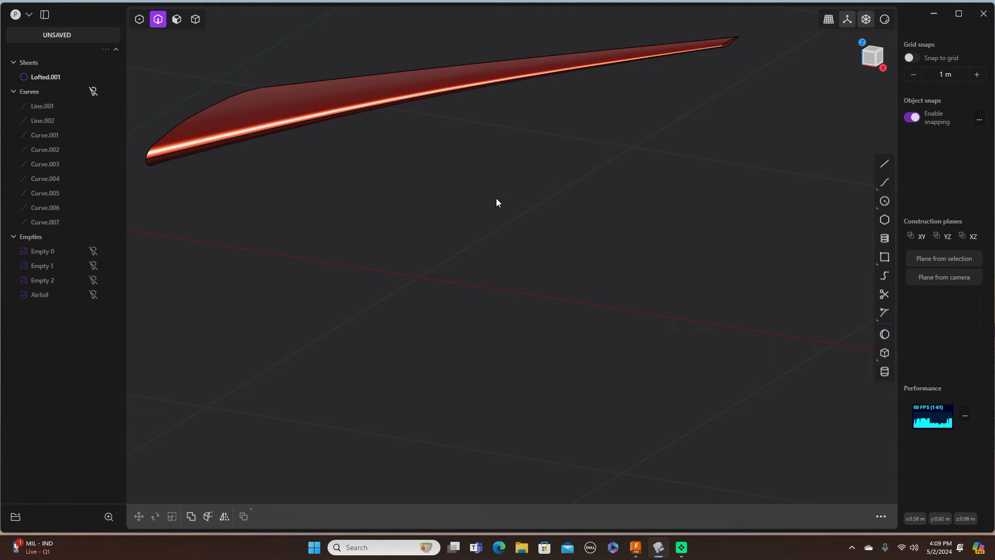
Step: Orbit around the red lofted wing to inspect its surface, then switch to Fusion 360
{"action": "middle_click_drag", "start_coordinate": [474, 170], "coordinate": [586, 314], "text": "shift"}
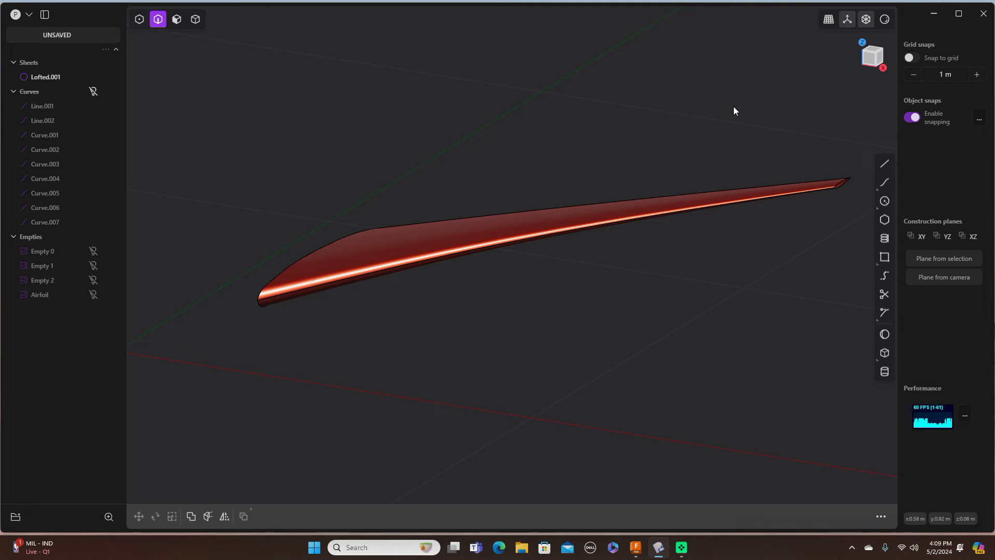
{"action": "middle_click_drag", "start_coordinate": [732, 106], "coordinate": [682, 79]}
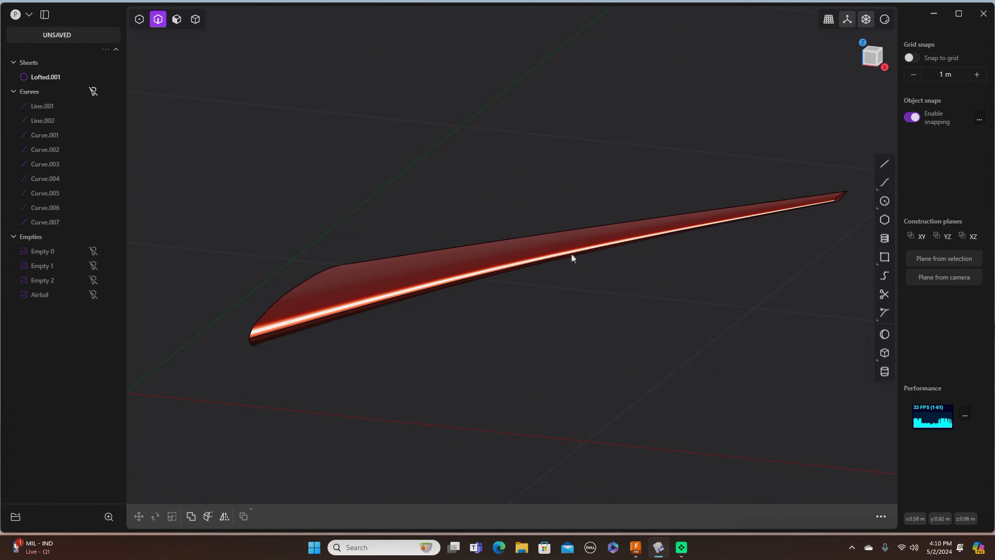
{"action": "middle_click_drag", "start_coordinate": [556, 292], "coordinate": [161, 154]}
{"action": "middle_click_drag", "start_coordinate": [514, 284], "coordinate": [575, 330]}
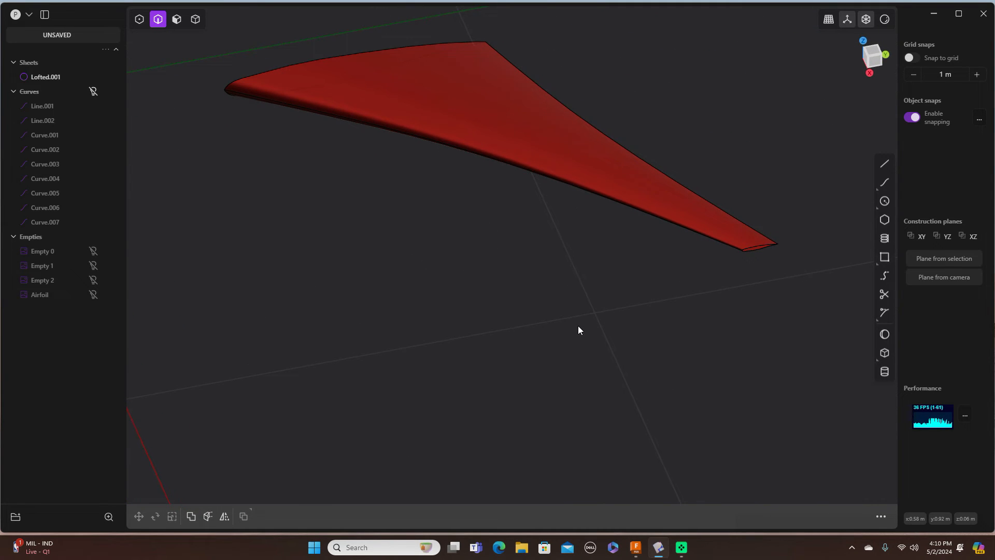
{"action": "scroll", "coordinate": [608, 297], "scroll_direction": "up", "scroll_amount": 3}
{"action": "scroll", "coordinate": [608, 296], "scroll_direction": "down", "scroll_amount": 6}
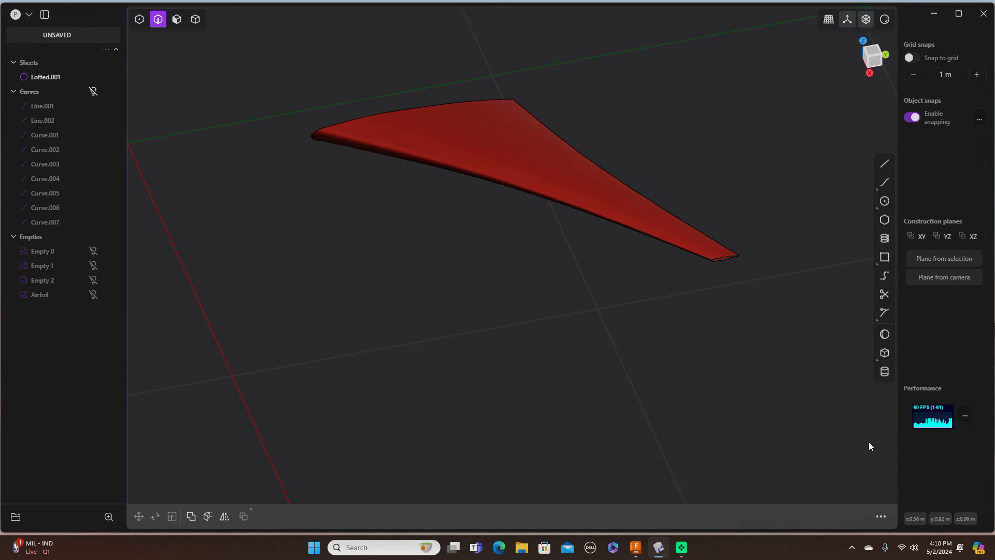
{"action": "mouse_move", "coordinate": [642, 553]}
{"action": "left_click", "coordinate": [684, 511]}
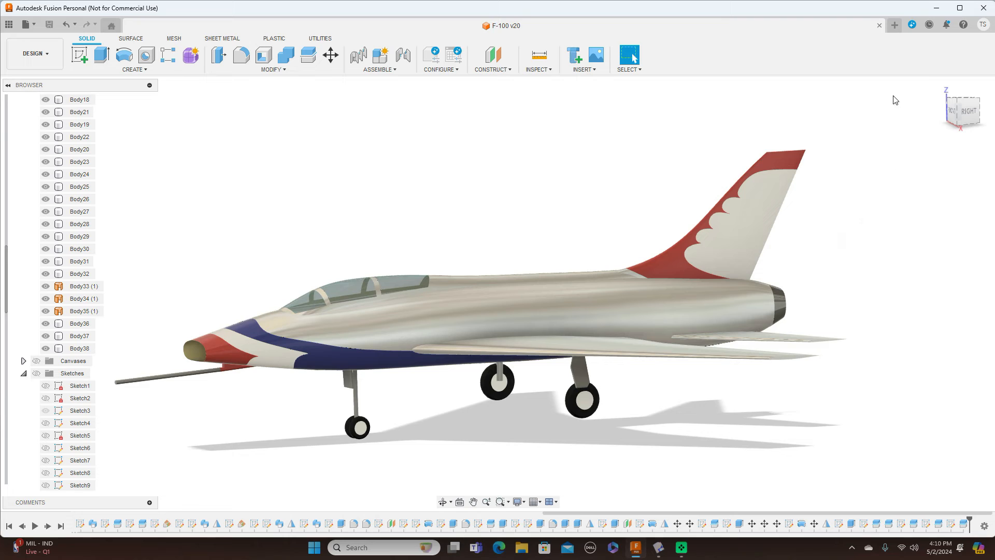
Step: Close the F-100 v20 design and choose Insert > Canvas in the new Untitled design
{"action": "left_click", "coordinate": [879, 26]}
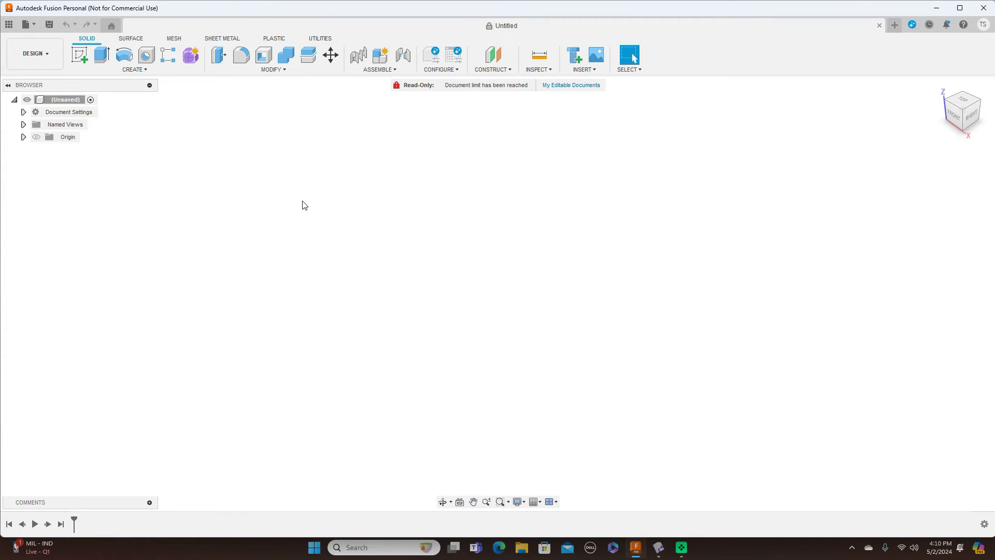
{"action": "left_click", "coordinate": [595, 73]}
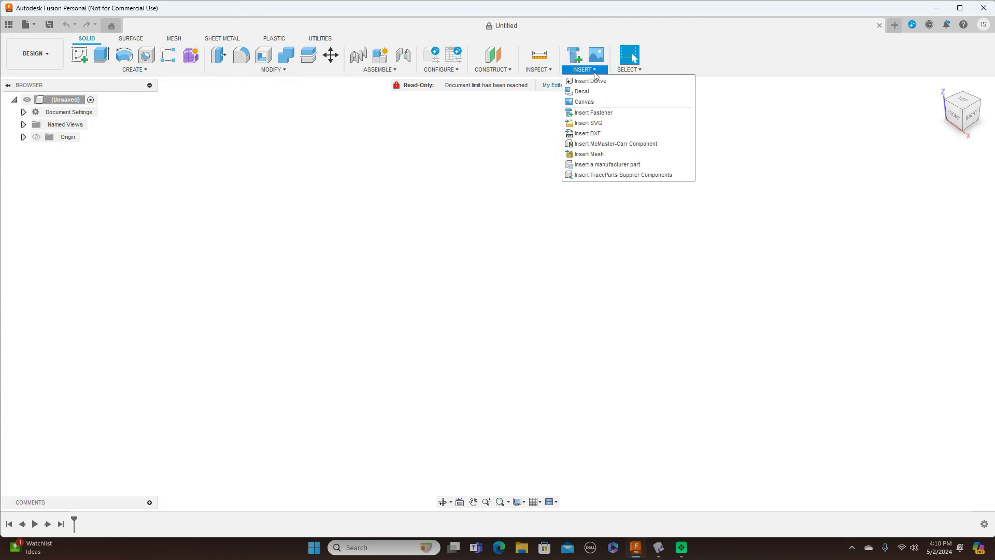
{"action": "left_click", "coordinate": [584, 102]}
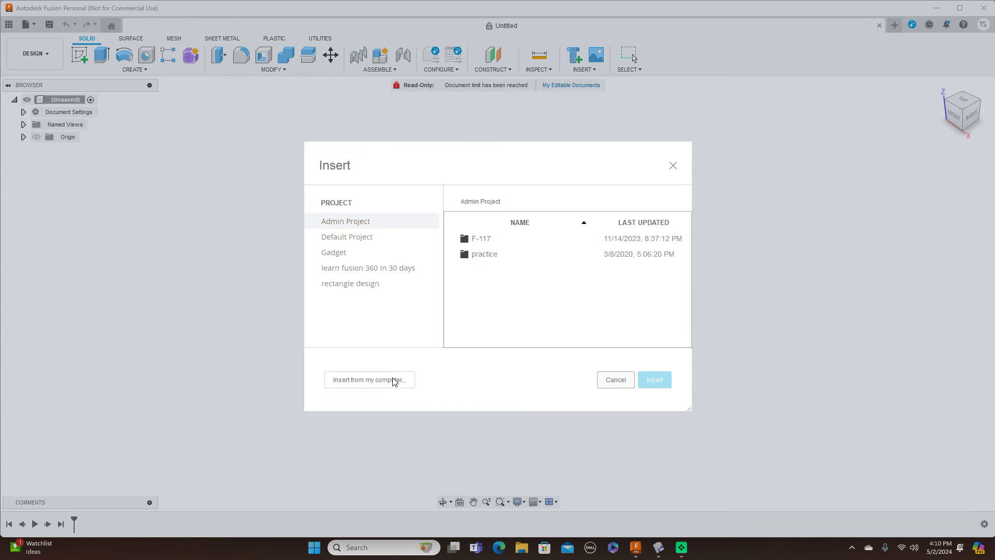
Step: Insert the Desktop image 'A-380 pic' as a canvas on the YZ plane, scaled by 13.179
{"action": "left_click", "coordinate": [392, 380]}
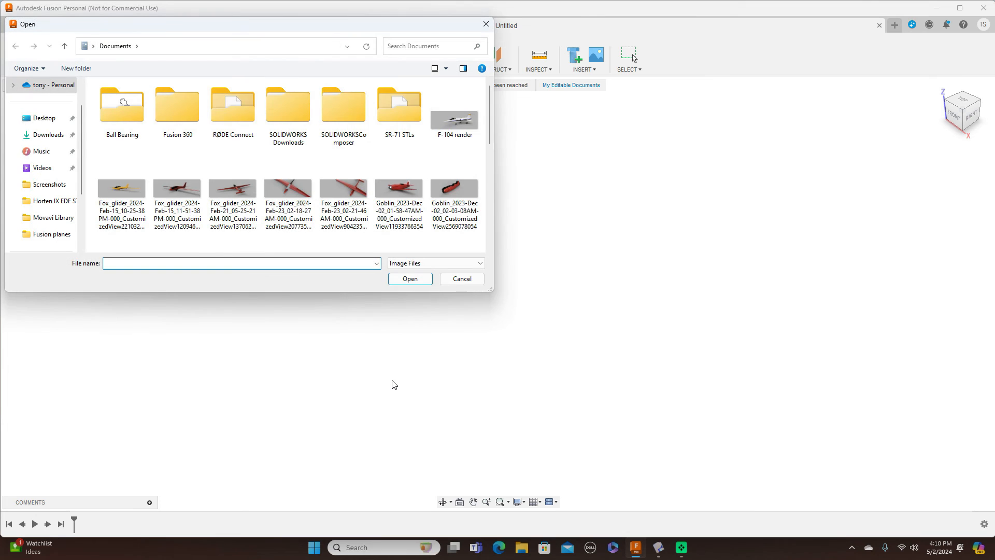
{"action": "left_click", "coordinate": [50, 119]}
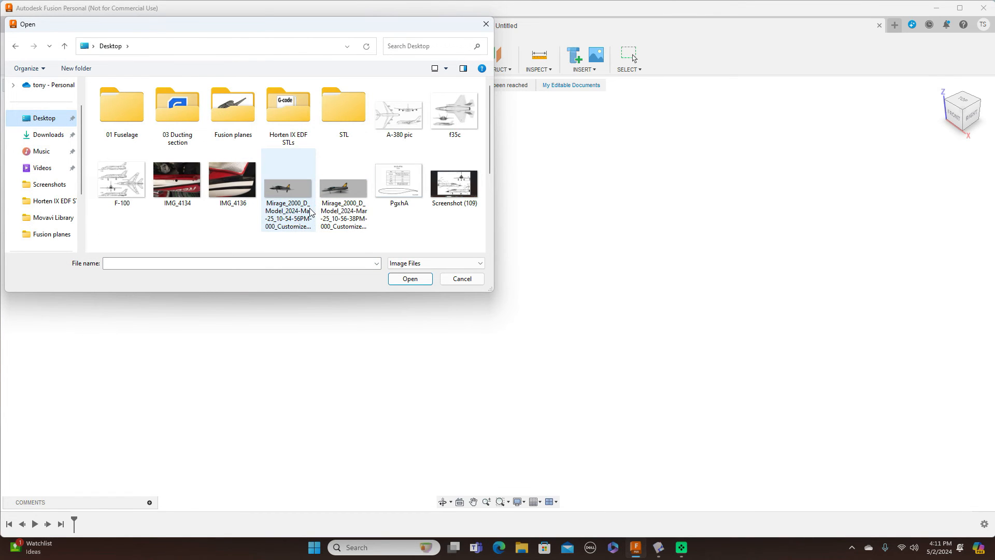
{"action": "left_click", "coordinate": [406, 122]}
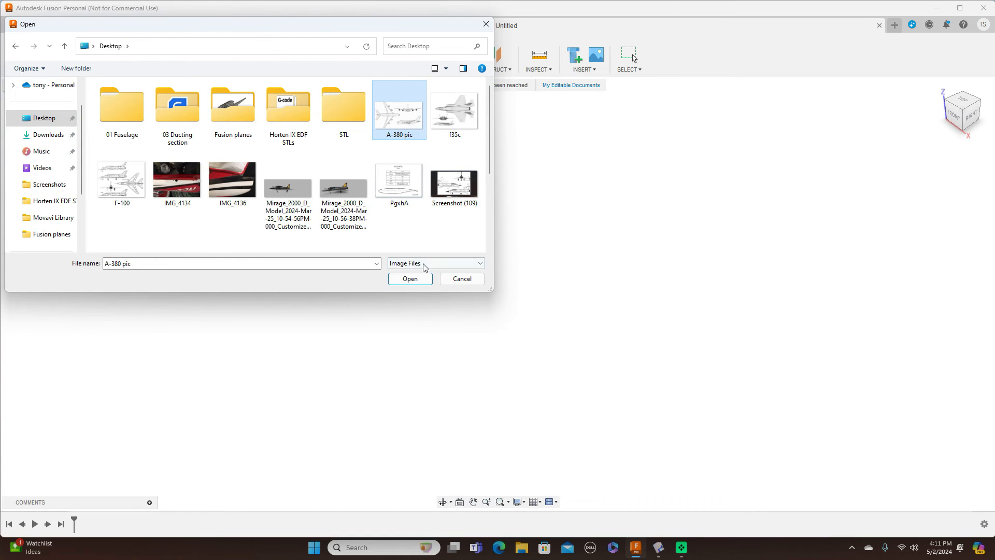
{"action": "left_click", "coordinate": [411, 279]}
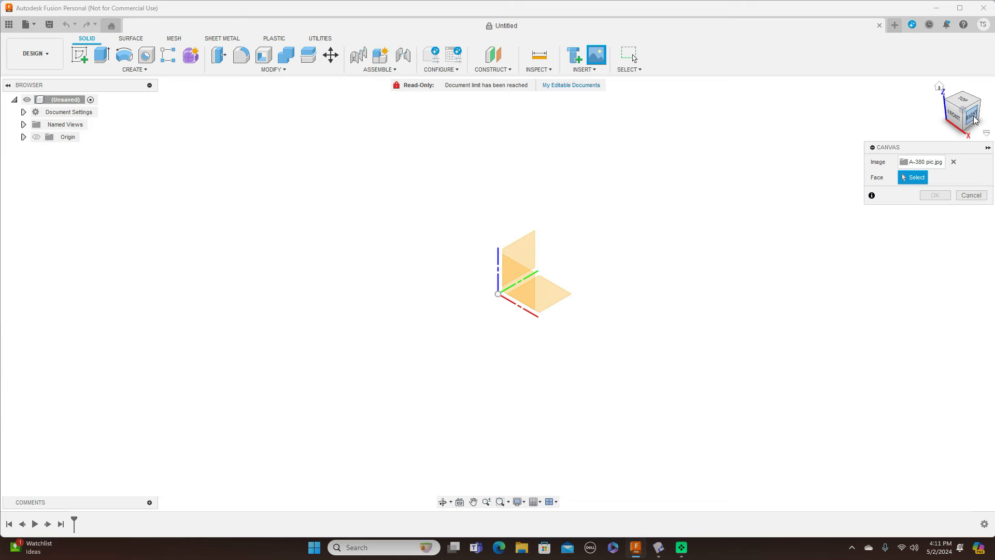
{"action": "left_click", "coordinate": [970, 114]}
{"action": "left_click", "coordinate": [537, 254]}
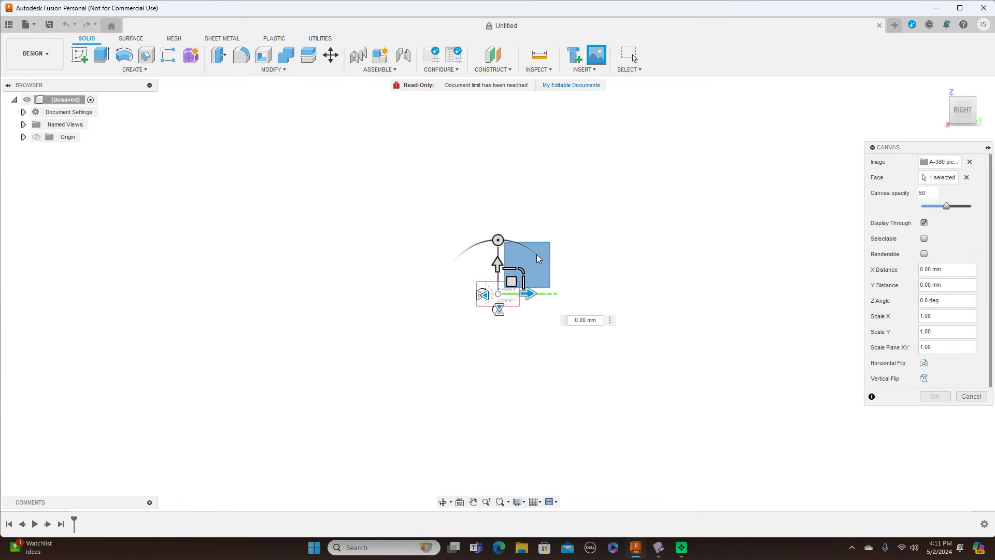
{"action": "left_click_drag", "start_coordinate": [536, 270], "coordinate": [695, 213]}
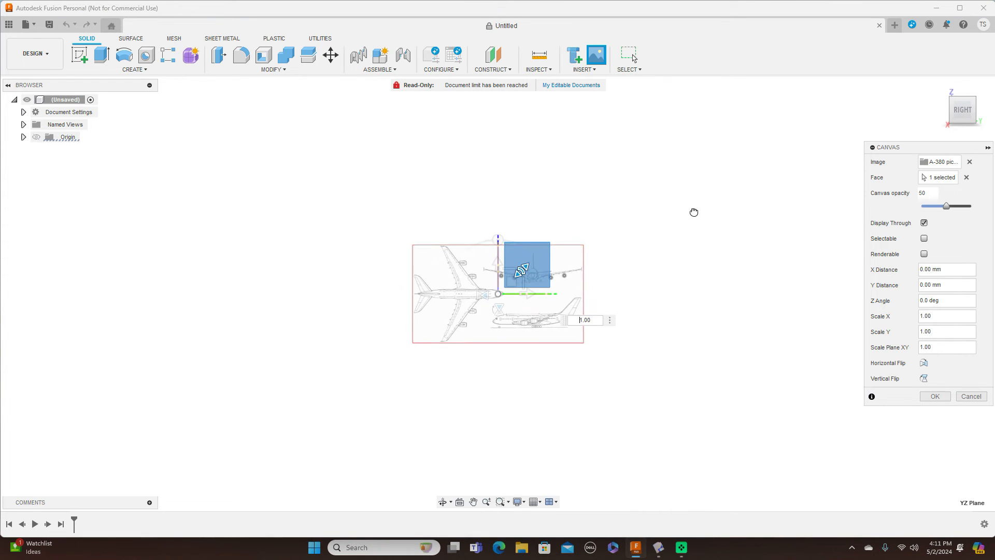
{"action": "left_click_drag", "start_coordinate": [522, 268], "coordinate": [621, 237]}
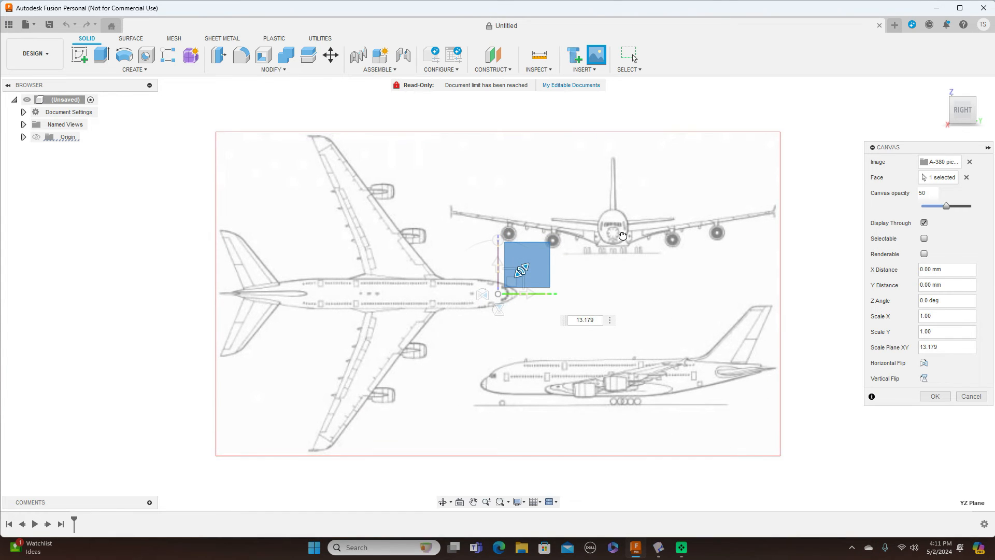
{"action": "left_click", "coordinate": [933, 396]}
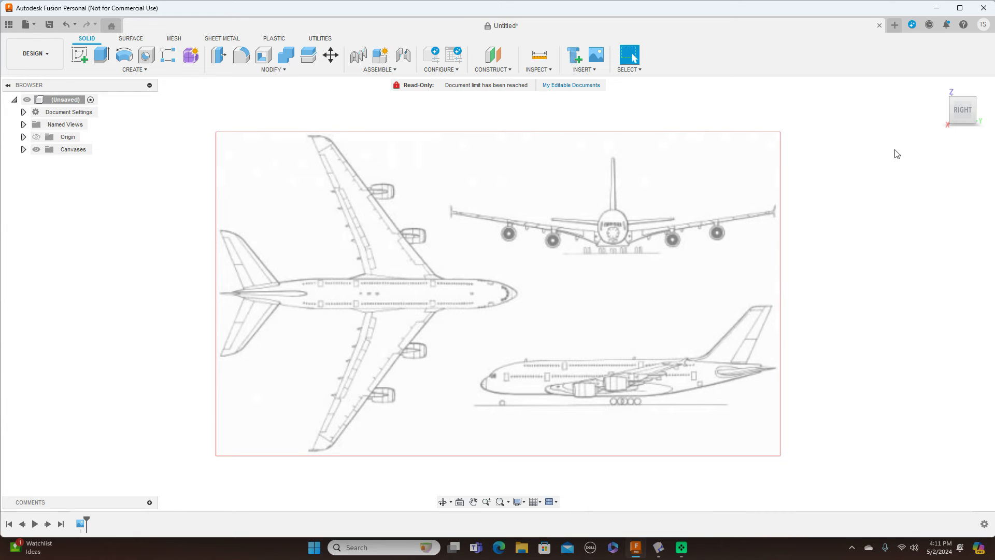
{"action": "mouse_move", "coordinate": [942, 111]}
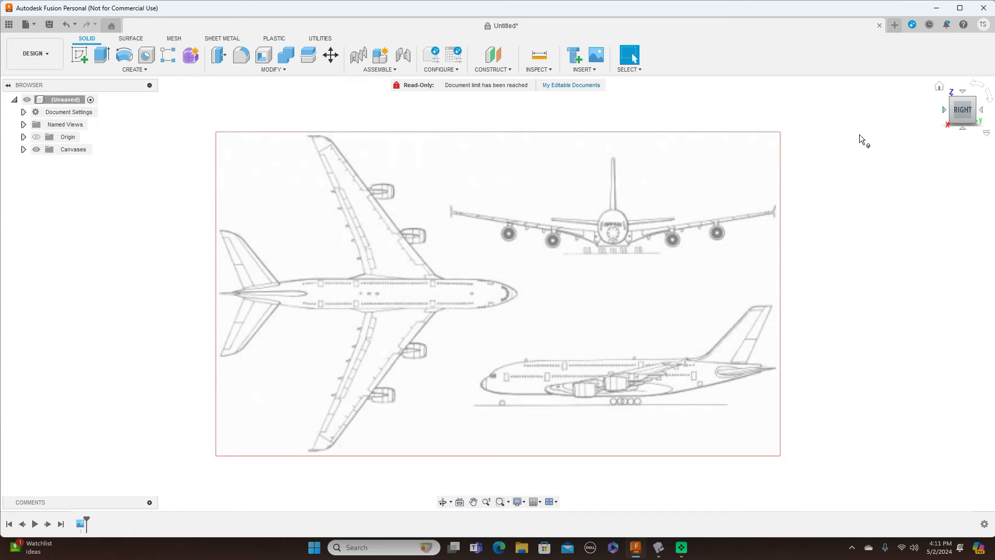
Step: Calibrate the A-380 pic canvas from side-view tail to nose, setting the length to 200
{"action": "left_click", "coordinate": [23, 149]}
{"action": "left_click", "coordinate": [73, 163]}
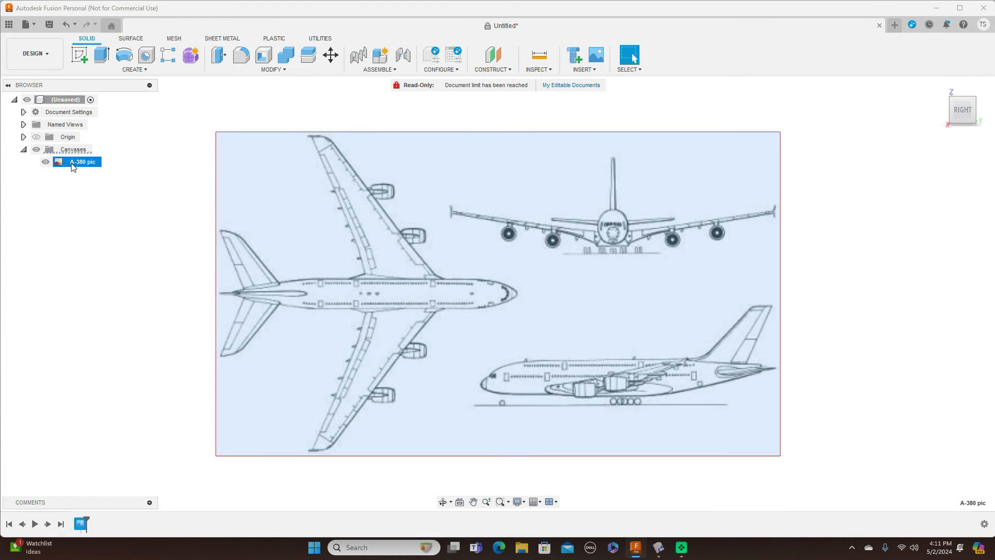
{"action": "right_click", "coordinate": [72, 166]}
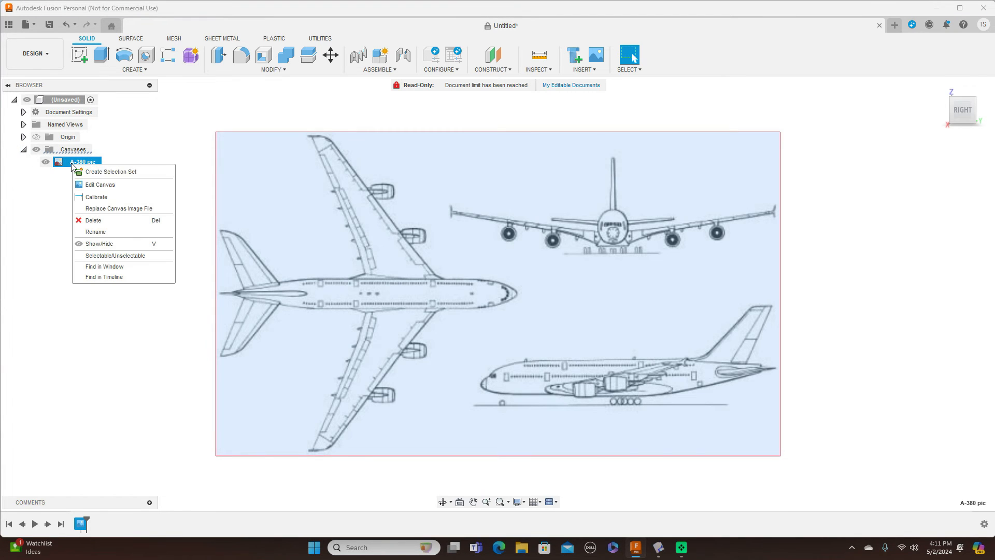
{"action": "left_click", "coordinate": [97, 199]}
{"action": "scroll", "coordinate": [627, 357], "scroll_direction": "up", "scroll_amount": 2}
{"action": "middle_click_drag", "start_coordinate": [620, 336], "coordinate": [534, 227]}
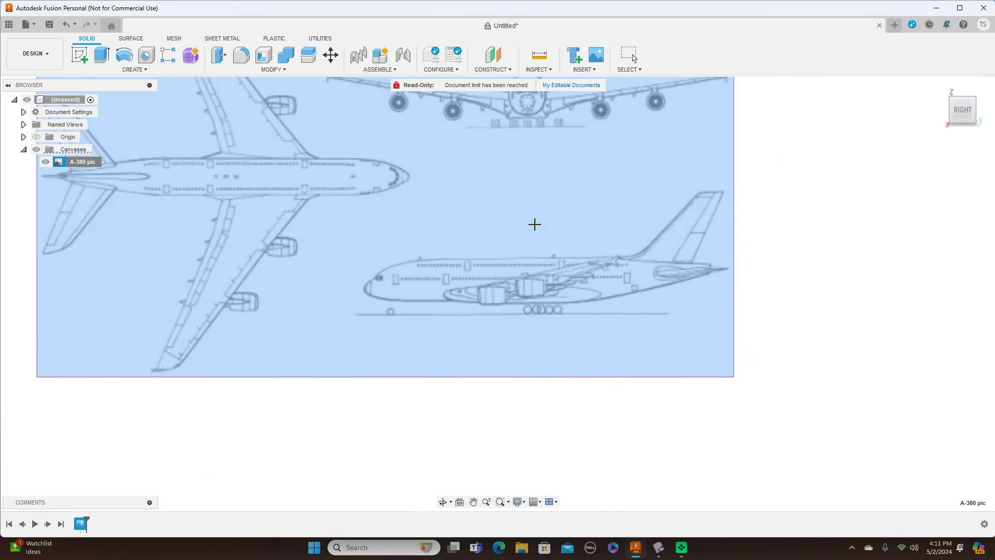
{"action": "left_click", "coordinate": [706, 261]}
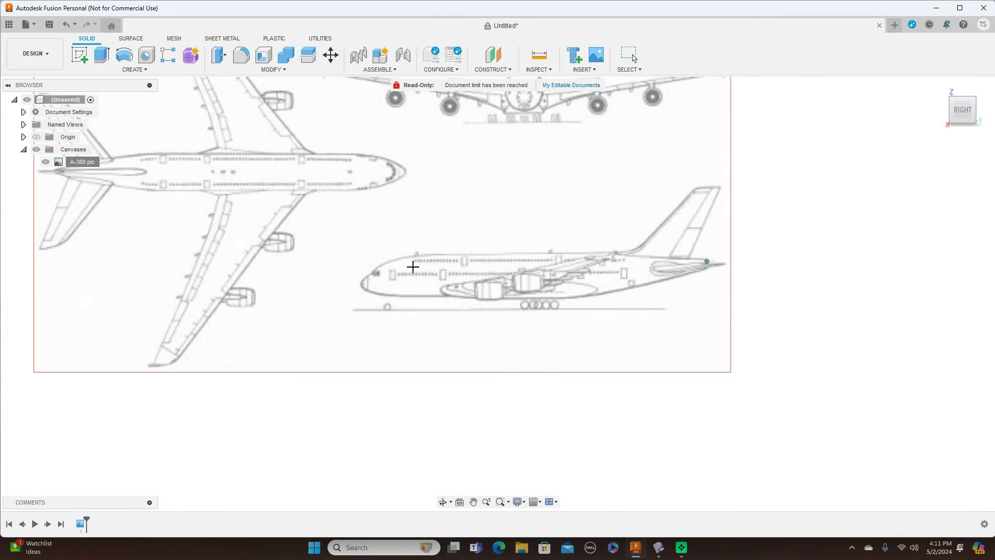
{"action": "left_click", "coordinate": [359, 273]}
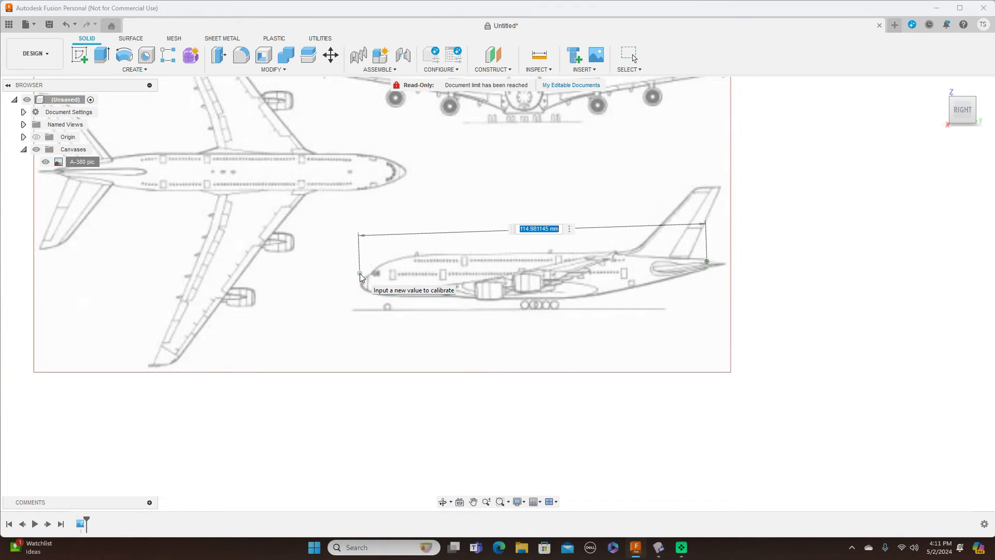
{"action": "key", "text": "BackSpace"}
{"action": "key", "text": "Return"}
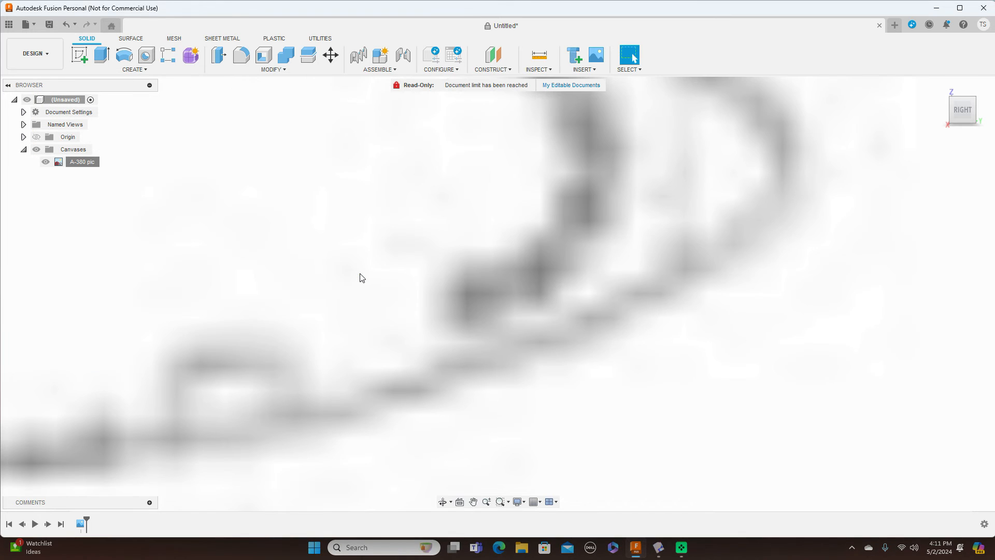
Step: Recentre the blueprint and make the origin planes and axes visible
{"action": "scroll", "coordinate": [532, 366], "scroll_direction": "down", "scroll_amount": 10}
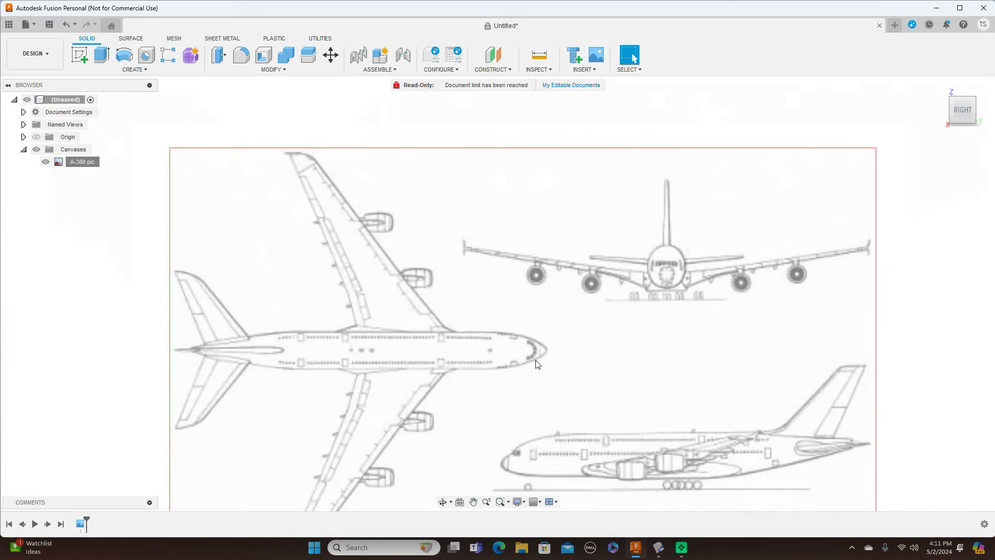
{"action": "middle_click_drag", "start_coordinate": [747, 386], "coordinate": [720, 270]}
{"action": "scroll", "coordinate": [720, 256], "scroll_direction": "up", "scroll_amount": 2}
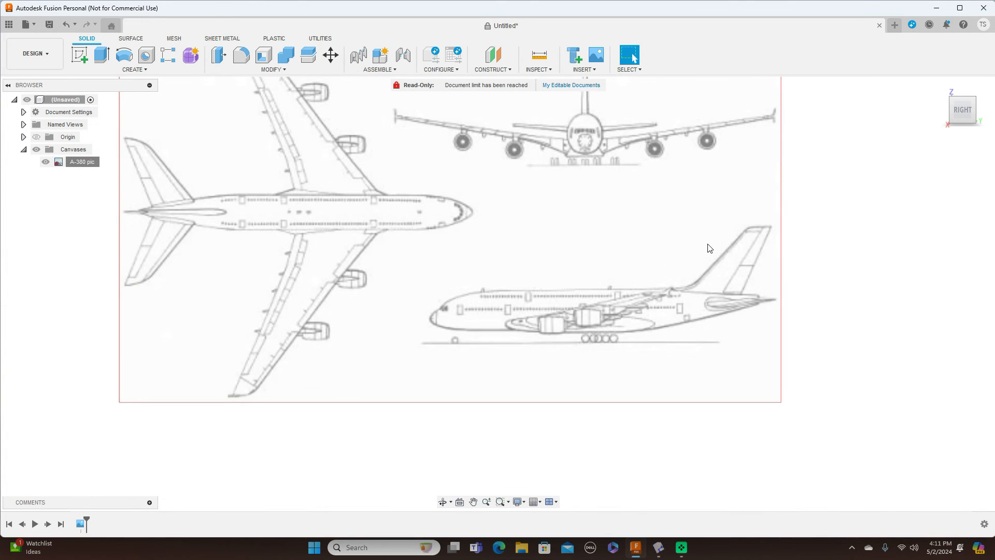
{"action": "scroll", "coordinate": [709, 249], "scroll_direction": "down", "scroll_amount": 2}
{"action": "left_click", "coordinate": [36, 137]}
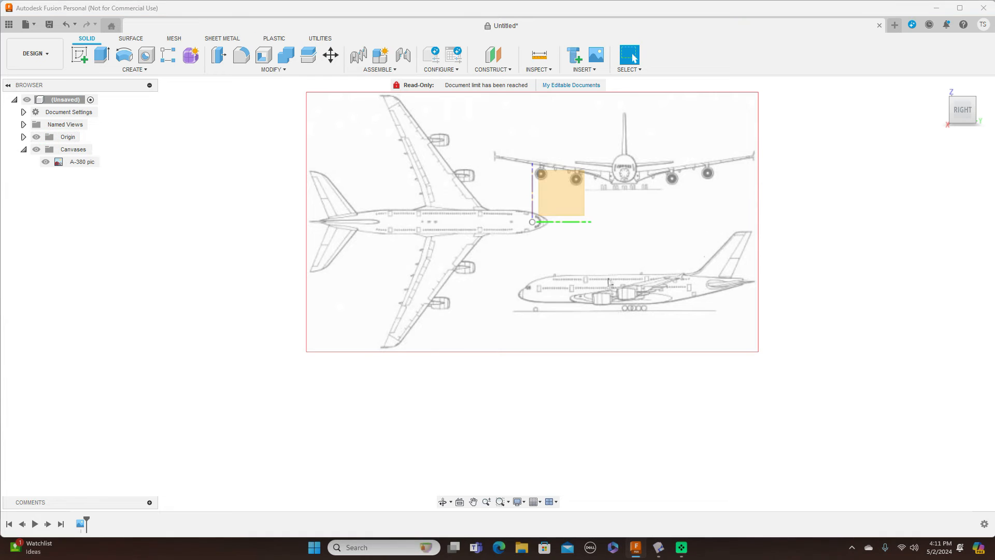
Step: Move the A-380 canvas to X 142.593, Y 643.97 mm, nose at origin, then view from Top
{"action": "right_click", "coordinate": [84, 161]}
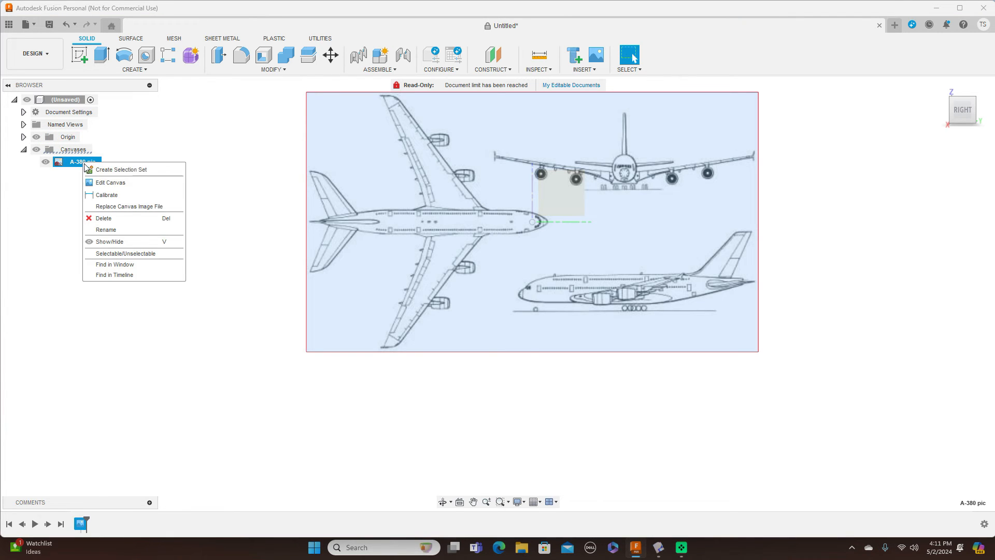
{"action": "left_click", "coordinate": [108, 184]}
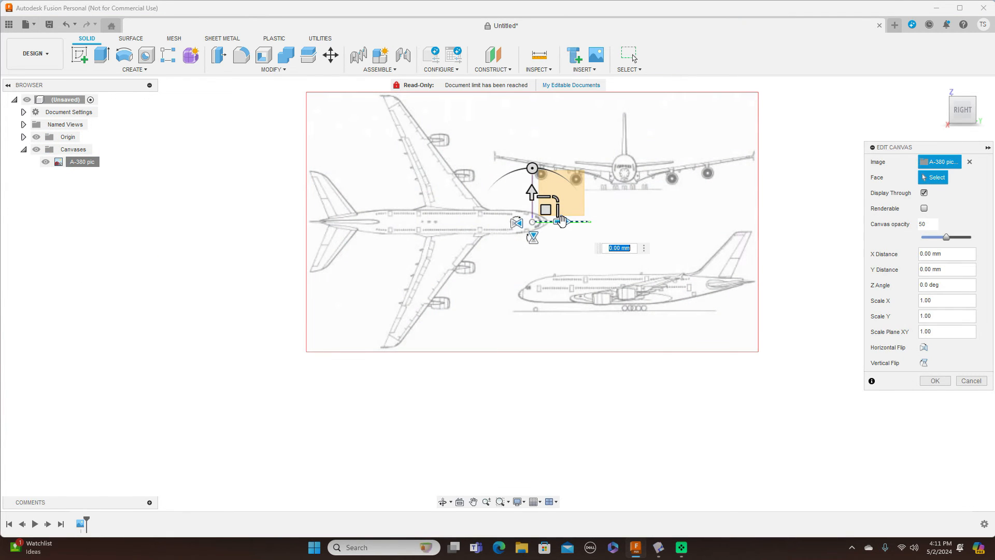
{"action": "left_click_drag", "start_coordinate": [546, 209], "coordinate": [611, 164]}
{"action": "middle_click_drag", "start_coordinate": [617, 263], "coordinate": [560, 399]}
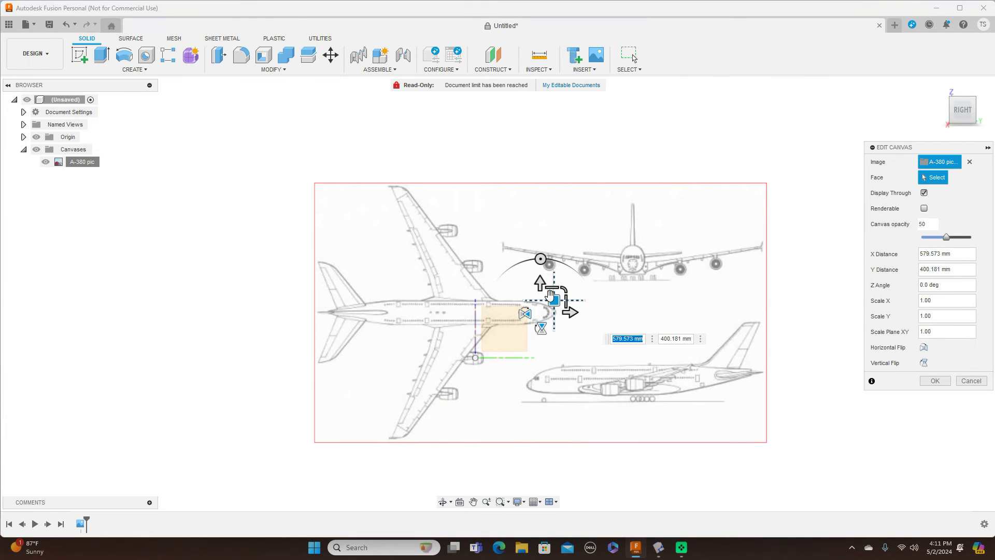
{"action": "left_click_drag", "start_coordinate": [554, 299], "coordinate": [506, 272]}
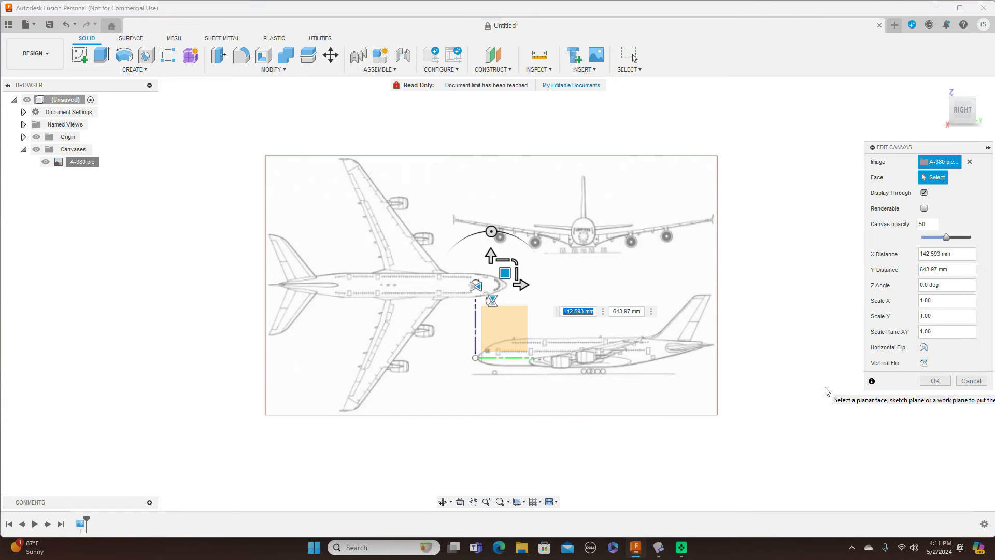
{"action": "left_click", "coordinate": [927, 381]}
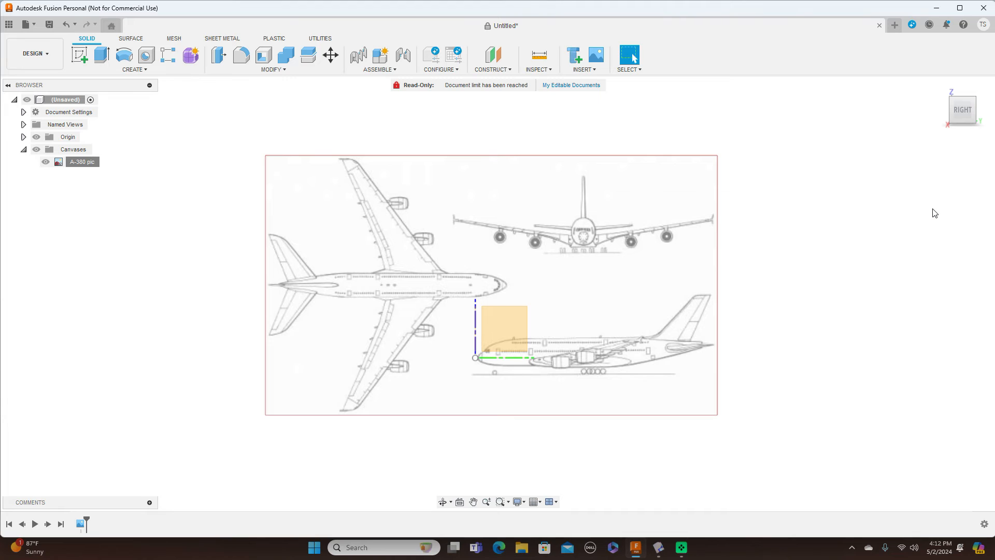
{"action": "left_click", "coordinate": [950, 103]}
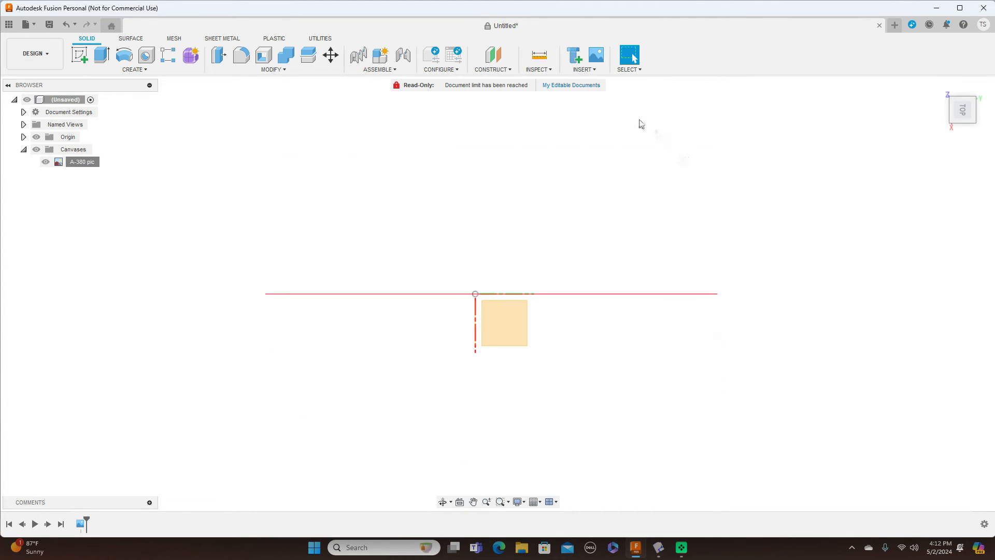
{"action": "left_click", "coordinate": [602, 74]}
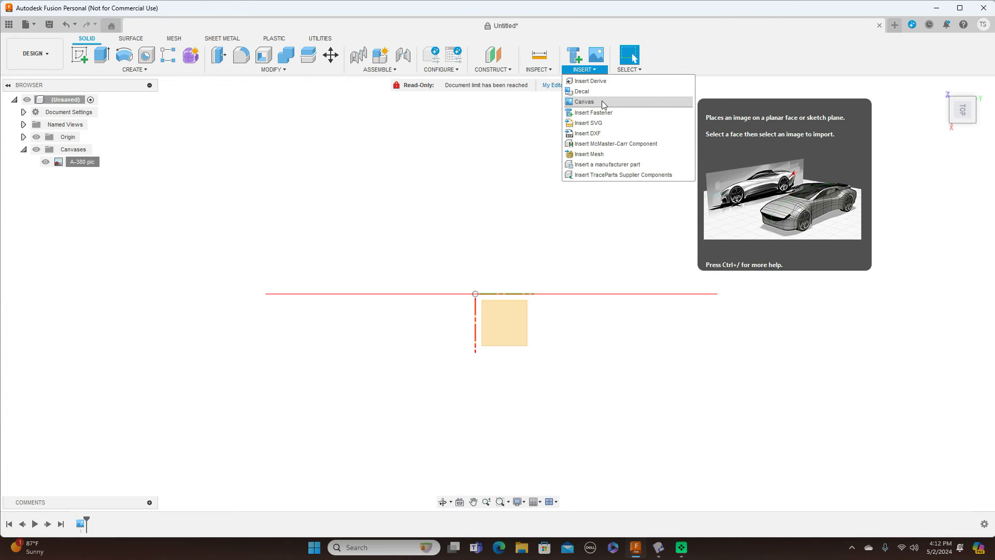
Step: Insert A-380 pic again as a canvas on the XY plane, scaled to 161.705 and rotated -90°
{"action": "left_click", "coordinate": [603, 101]}
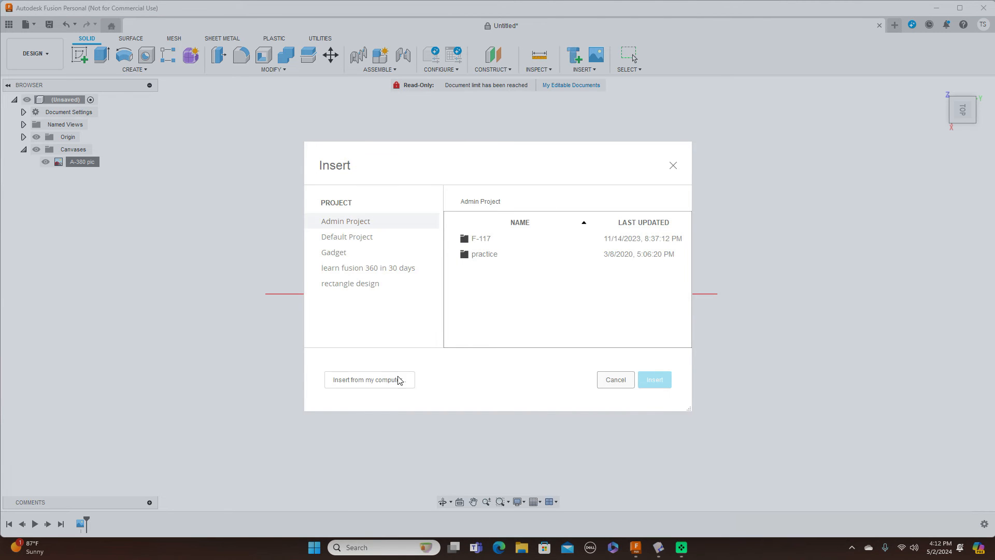
{"action": "left_click", "coordinate": [397, 379]}
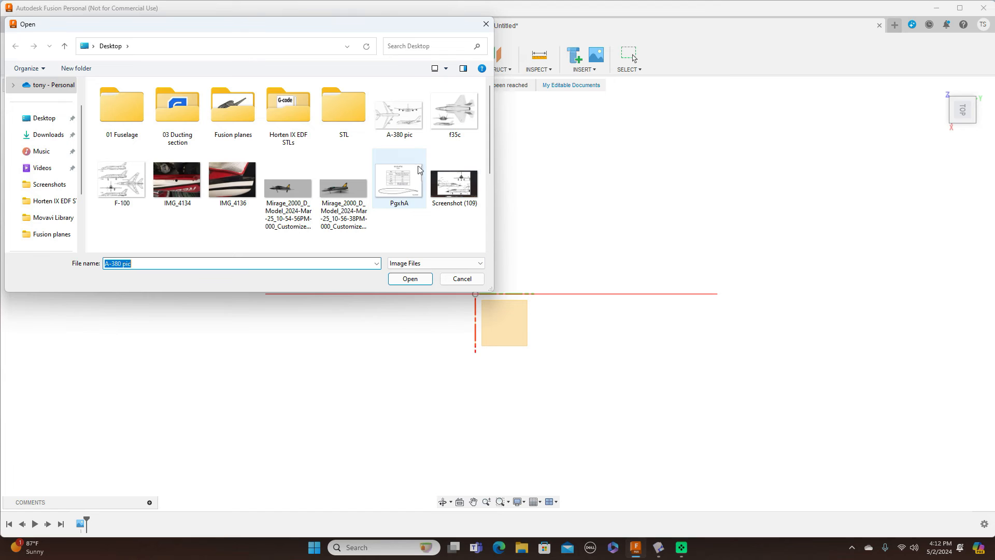
{"action": "left_click", "coordinate": [399, 114]}
{"action": "left_click", "coordinate": [428, 279]}
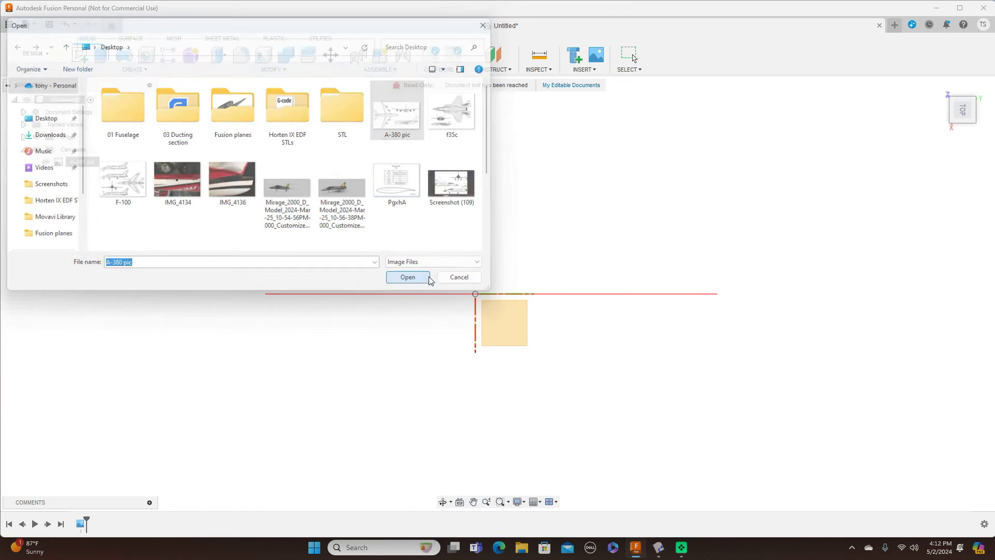
{"action": "left_click", "coordinate": [508, 325]}
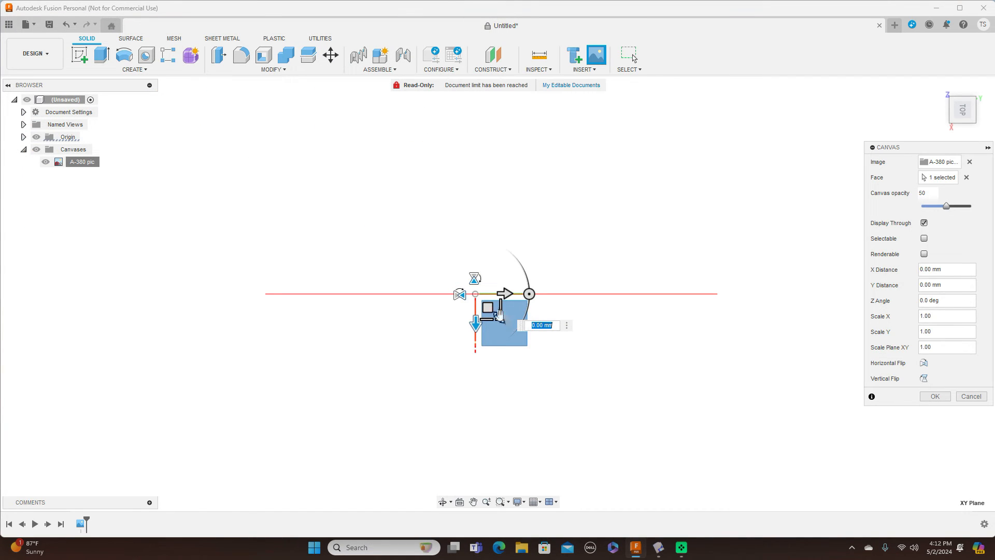
{"action": "left_click_drag", "start_coordinate": [499, 318], "coordinate": [592, 390]}
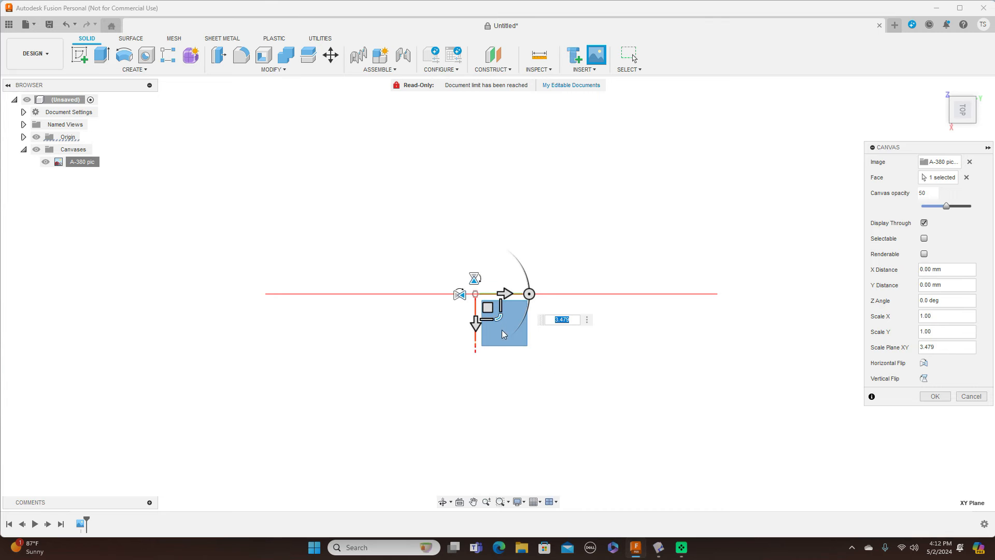
{"action": "left_click_drag", "start_coordinate": [499, 317], "coordinate": [546, 369]}
{"action": "left_click_drag", "start_coordinate": [500, 318], "coordinate": [606, 406]}
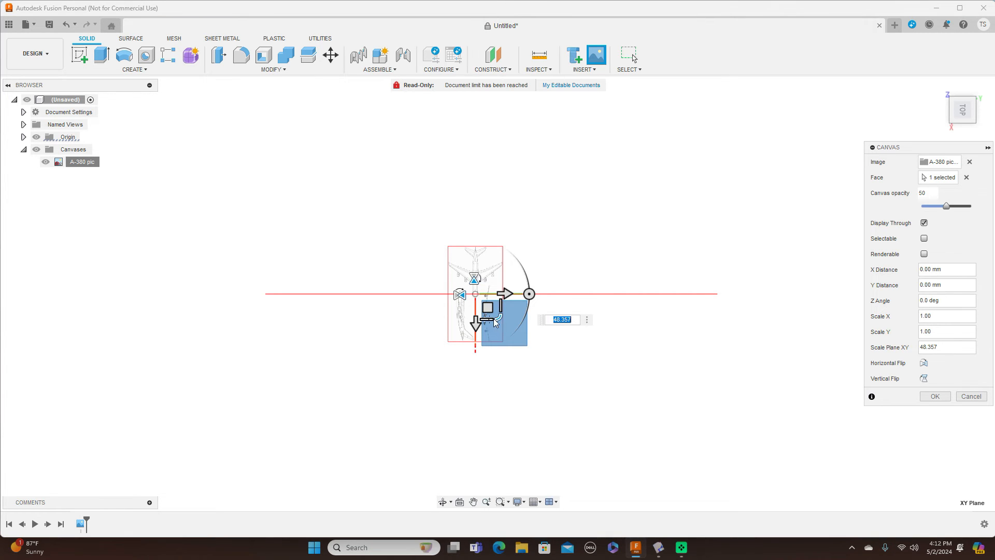
{"action": "left_click_drag", "start_coordinate": [499, 317], "coordinate": [568, 386]}
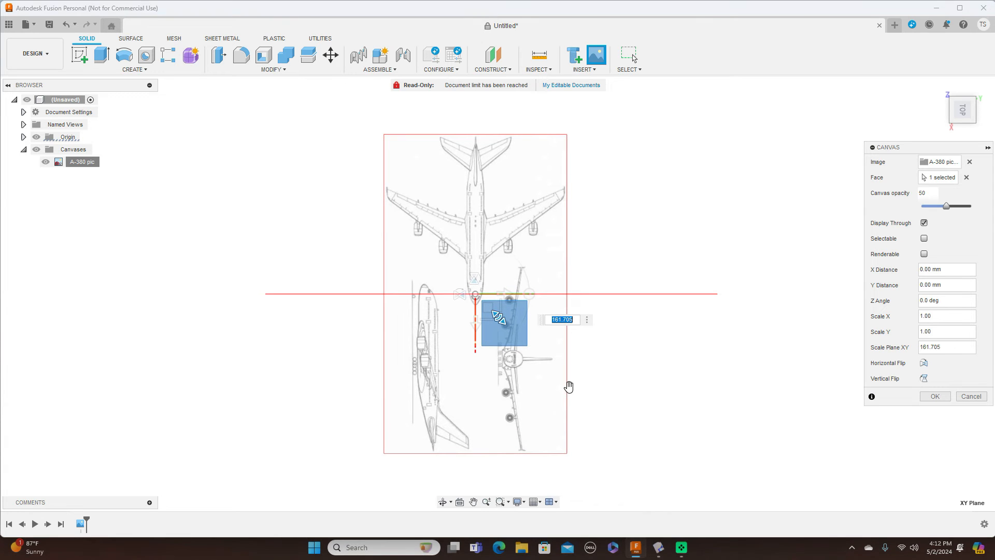
{"action": "left_click_drag", "start_coordinate": [531, 293], "coordinate": [474, 348]}
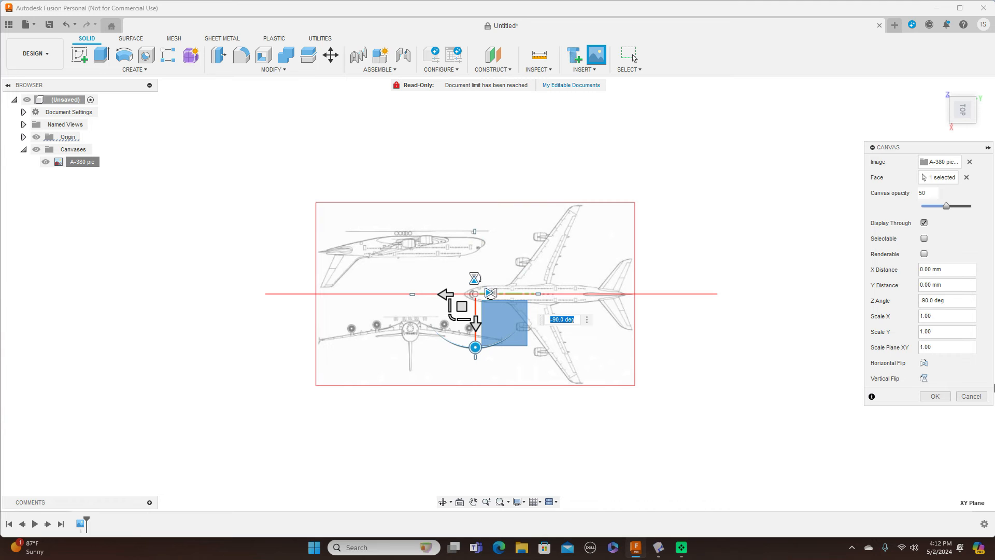
{"action": "left_click", "coordinate": [935, 396]}
{"action": "scroll", "coordinate": [565, 306], "scroll_direction": "up", "scroll_amount": 5}
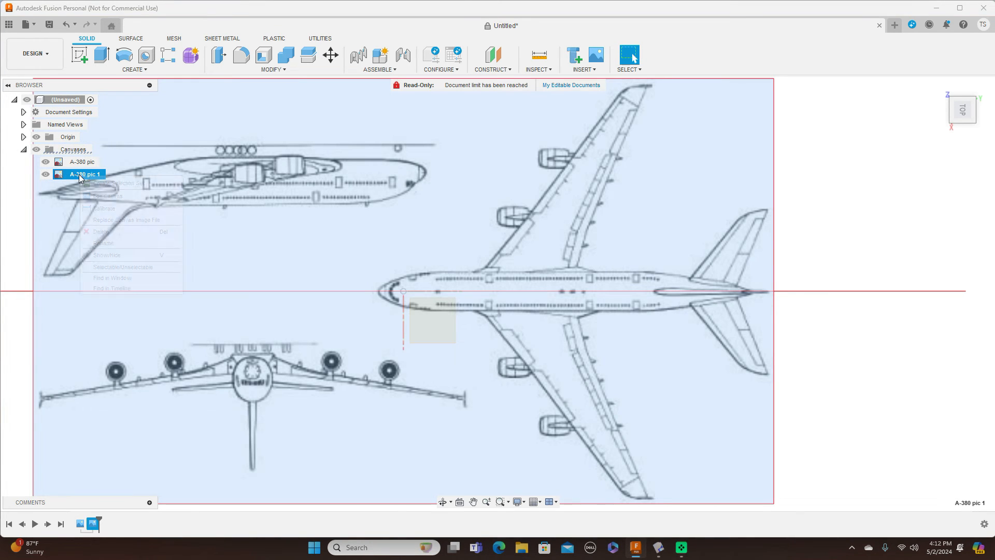
Step: Calibrate canvas A-380 pic 1 from side-view nose to tail, setting the length to 2000 mm
{"action": "right_click", "coordinate": [81, 175]}
{"action": "left_click", "coordinate": [104, 209]}
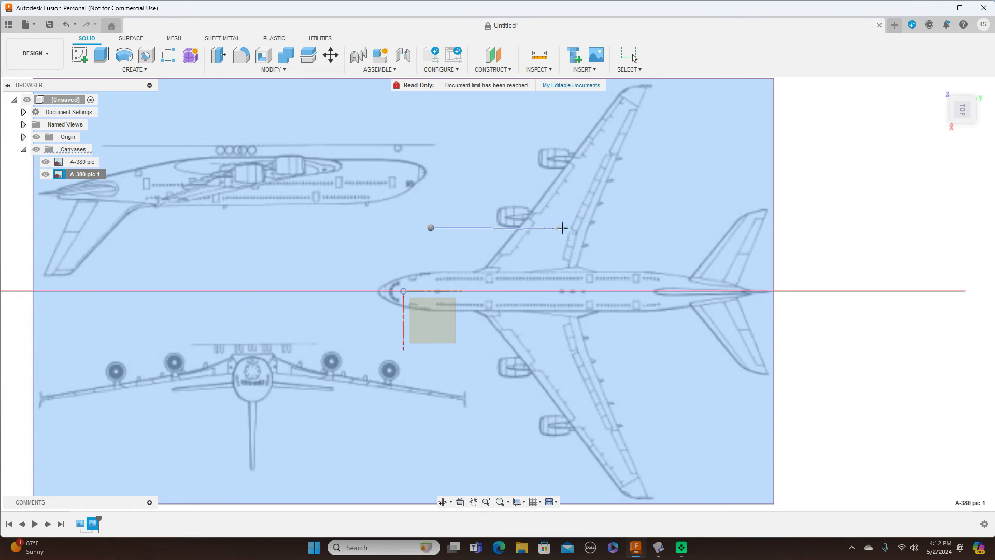
{"action": "middle_click_drag", "start_coordinate": [436, 235], "coordinate": [658, 243]}
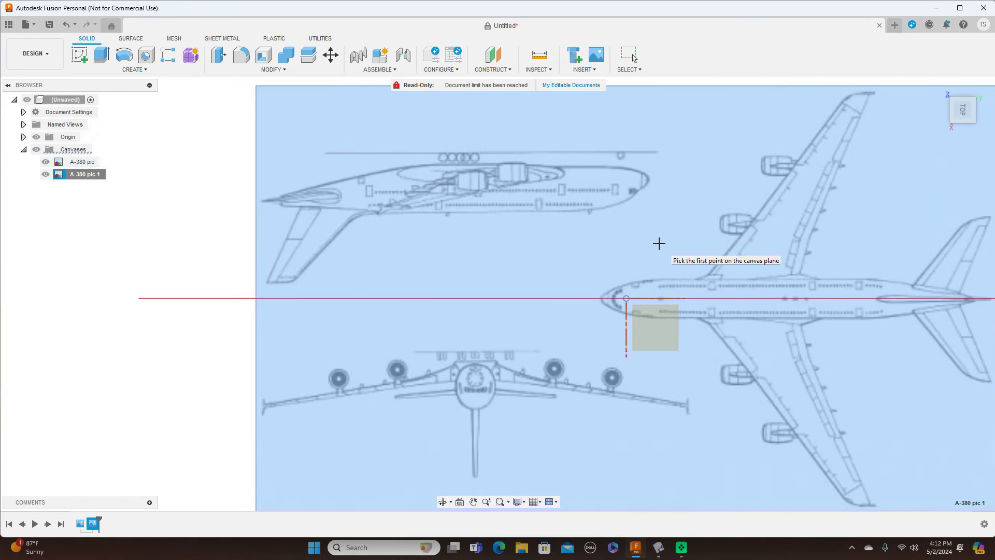
{"action": "left_click", "coordinate": [649, 184]}
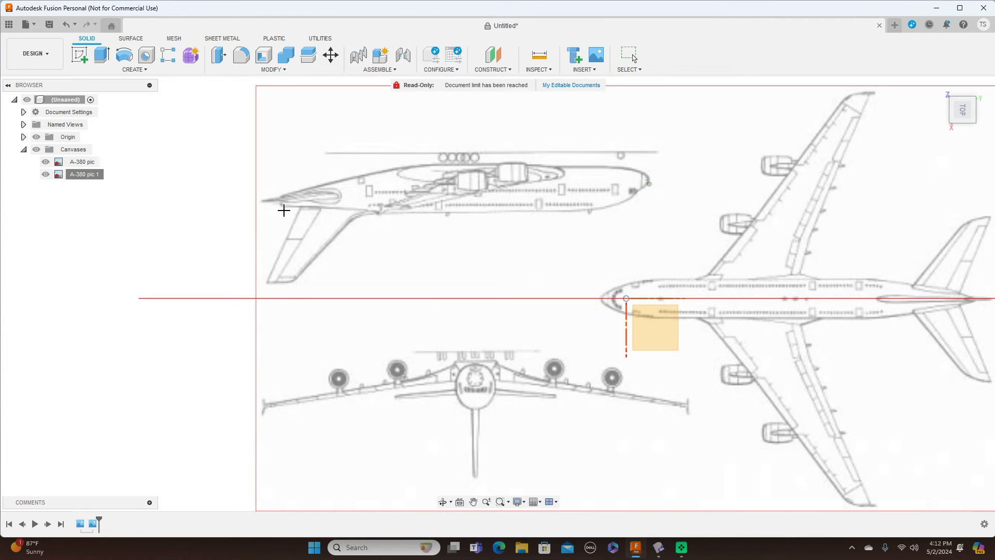
{"action": "left_click", "coordinate": [280, 208]}
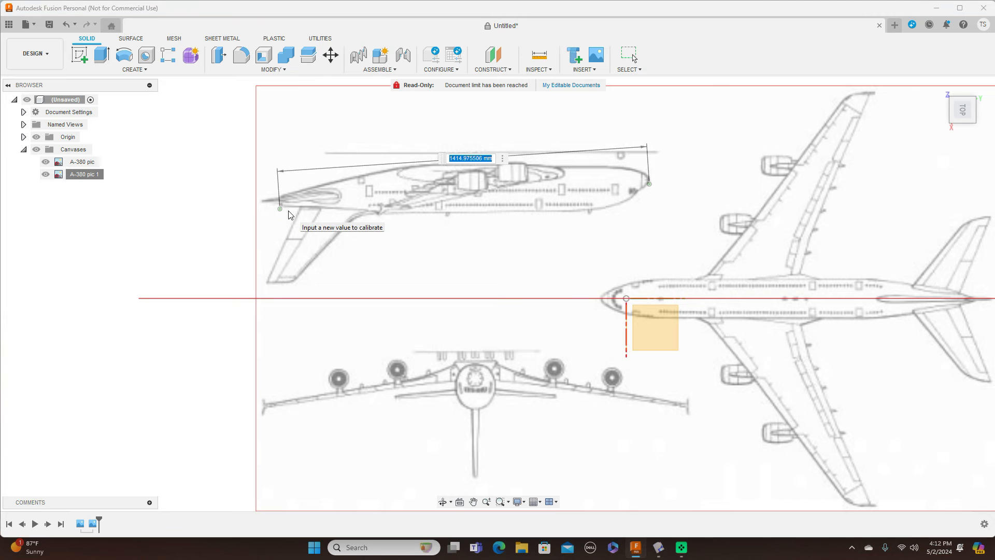
{"action": "key", "text": "BackSpace"}
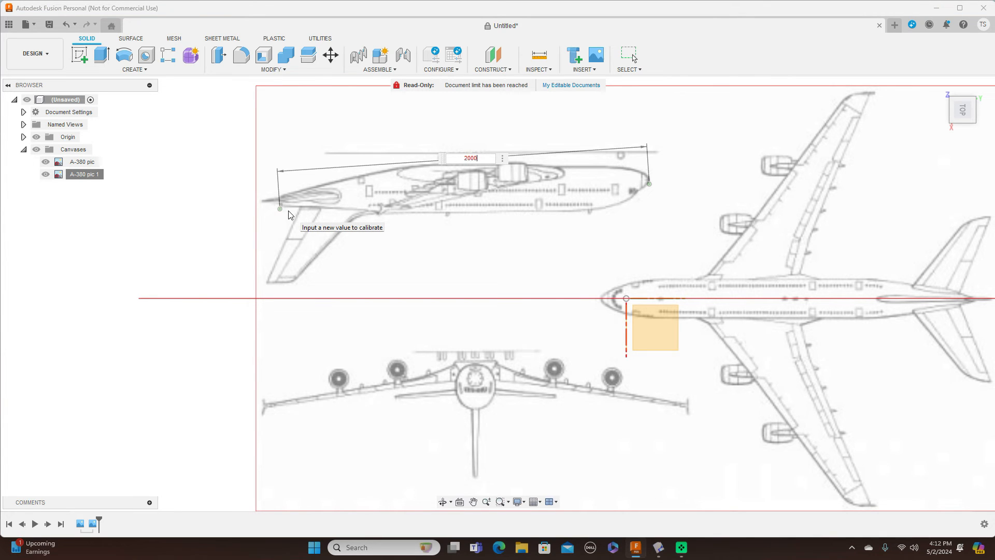
{"action": "key", "text": "Return"}
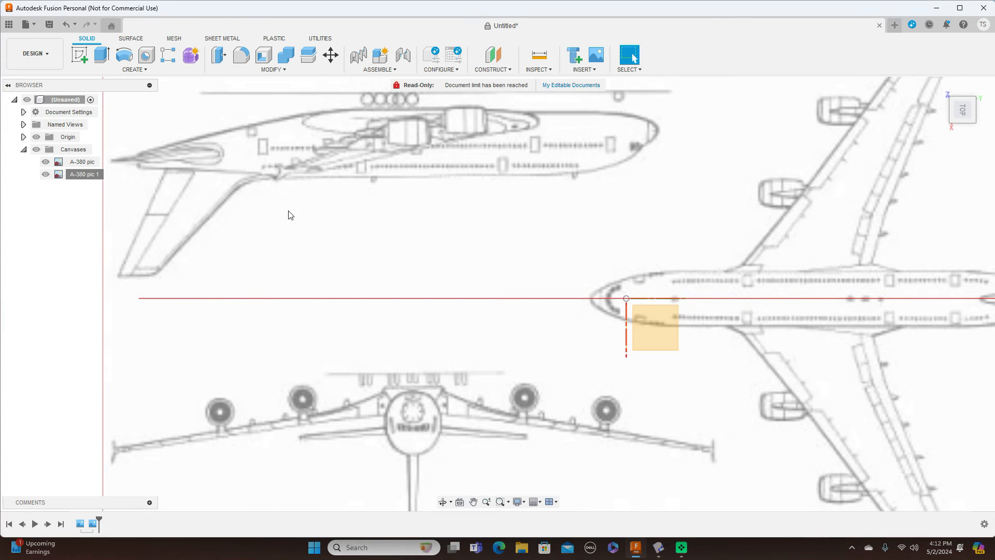
{"action": "scroll", "coordinate": [318, 220], "scroll_direction": "down", "scroll_amount": 2}
{"action": "right_click", "coordinate": [83, 175]}
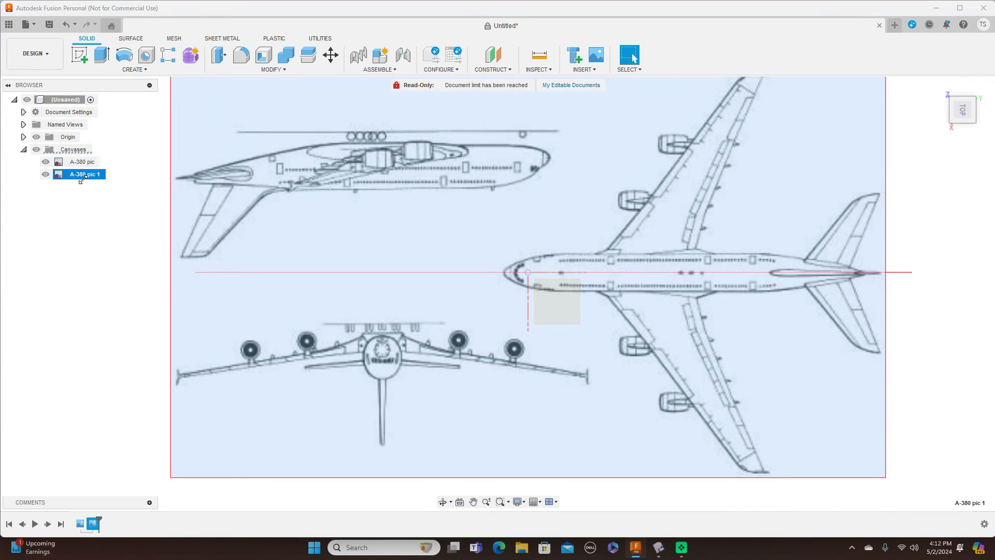
Step: Move A-380 pic 1 to X -2.899, Y 153.647 mm, then turn the view from Right to Front
{"action": "left_click", "coordinate": [111, 201]}
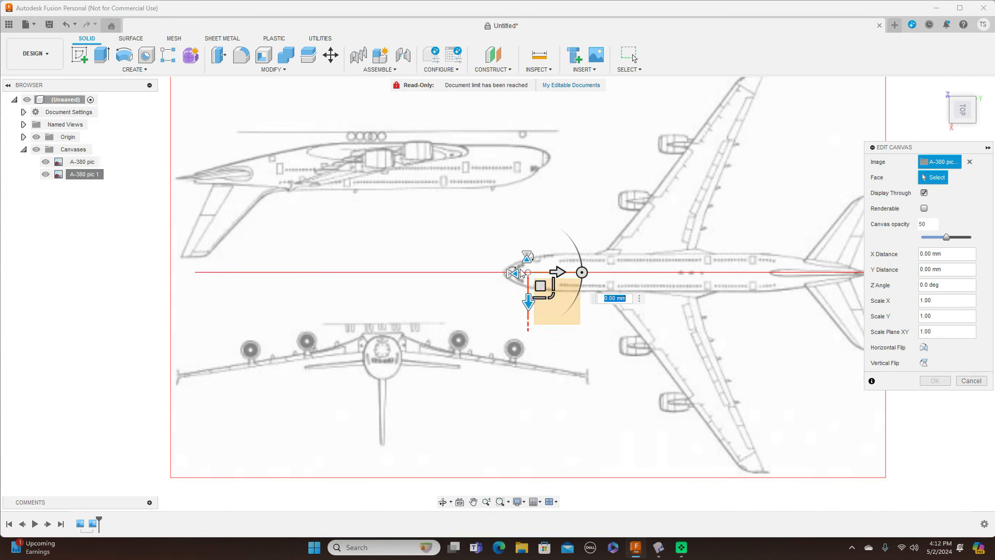
{"action": "left_click_drag", "start_coordinate": [548, 289], "coordinate": [568, 285]}
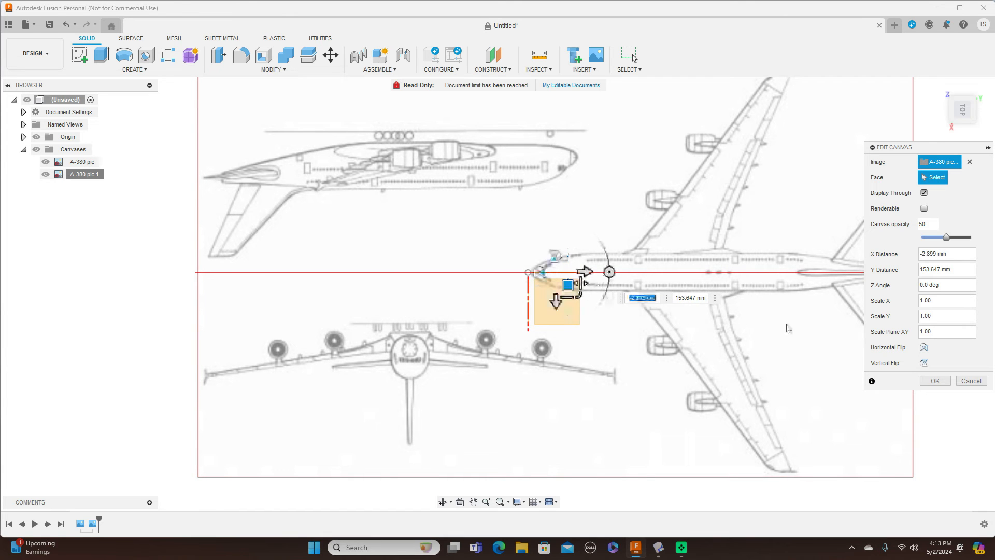
{"action": "left_click", "coordinate": [944, 383]}
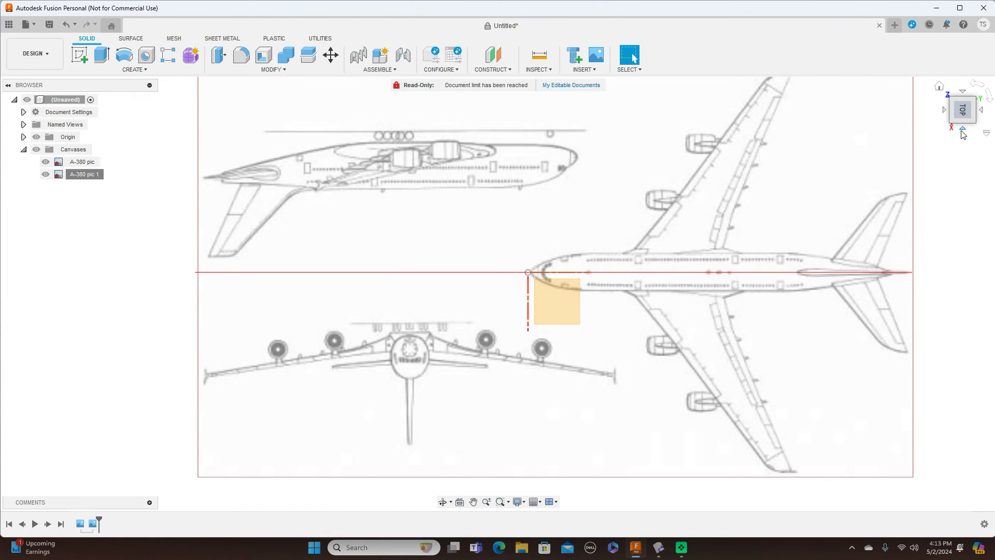
{"action": "left_click", "coordinate": [962, 131]}
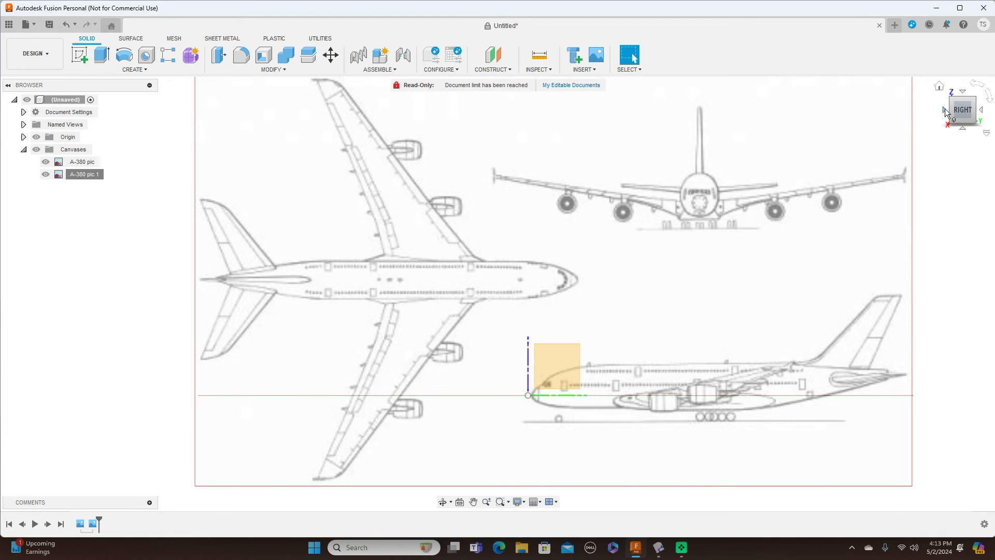
{"action": "left_click", "coordinate": [945, 111]}
Step: Insert the A-380 pic image as a canvas on the XZ plane, scaled to 218.915
{"action": "left_click", "coordinate": [591, 72]}
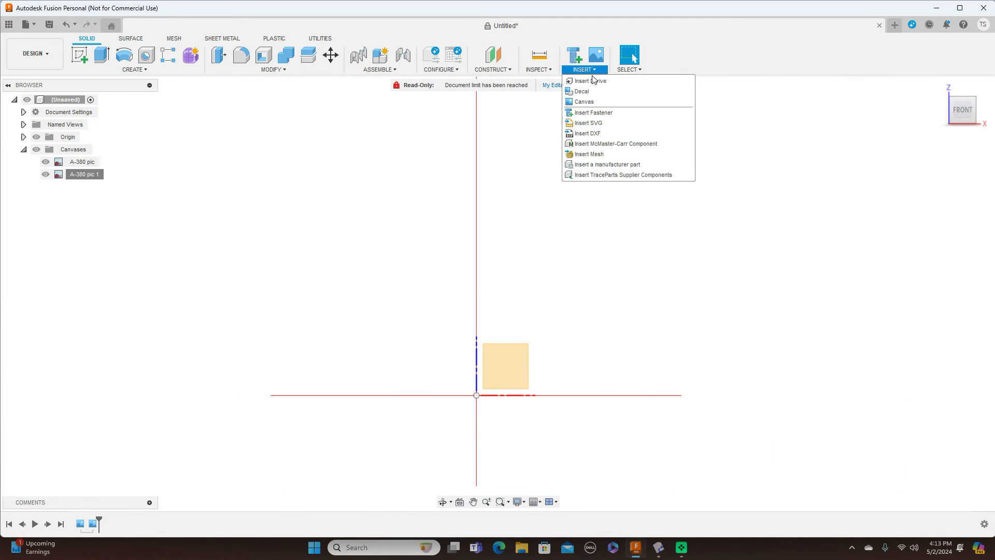
{"action": "left_click", "coordinate": [597, 102]}
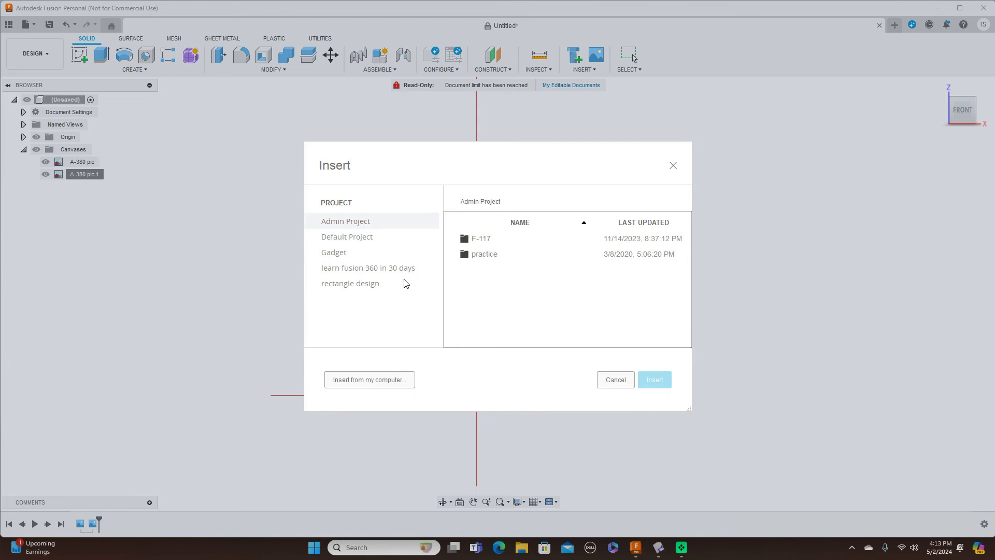
{"action": "left_click", "coordinate": [392, 381]}
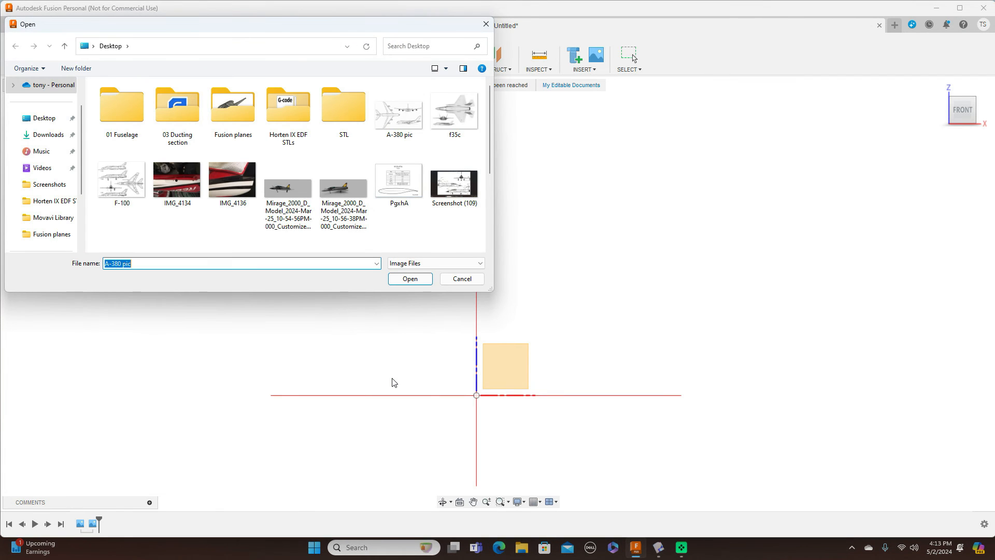
{"action": "left_click", "coordinate": [399, 112]}
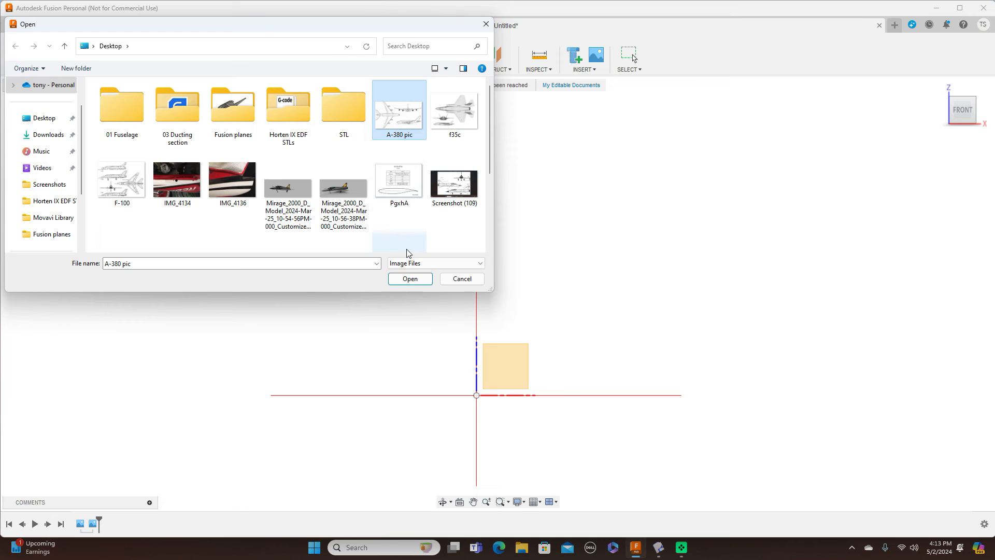
{"action": "left_click", "coordinate": [407, 280]}
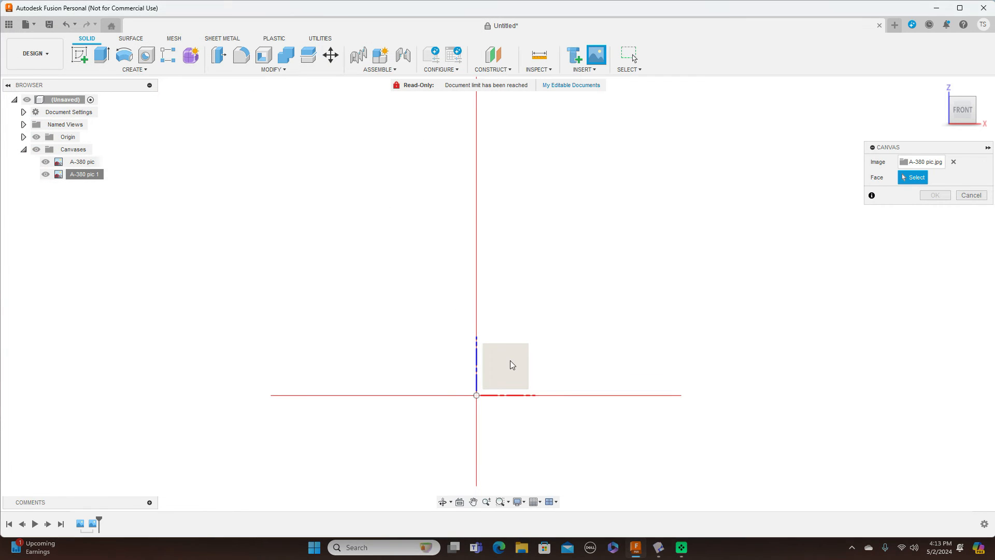
{"action": "left_click_drag", "start_coordinate": [501, 372], "coordinate": [712, 421]}
{"action": "middle_click_drag", "start_coordinate": [717, 417], "coordinate": [707, 302]}
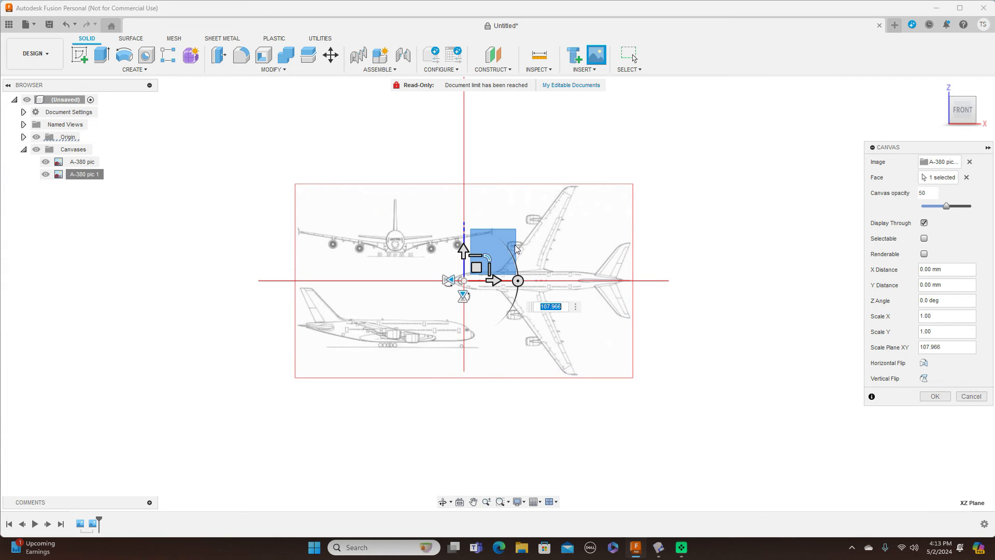
{"action": "left_click_drag", "start_coordinate": [490, 258], "coordinate": [622, 296]}
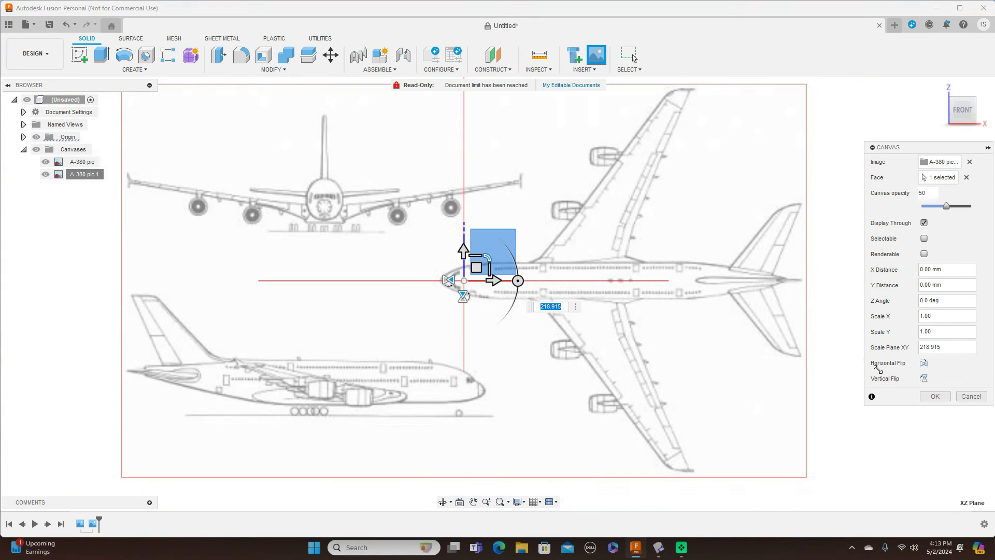
{"action": "left_click", "coordinate": [936, 397]}
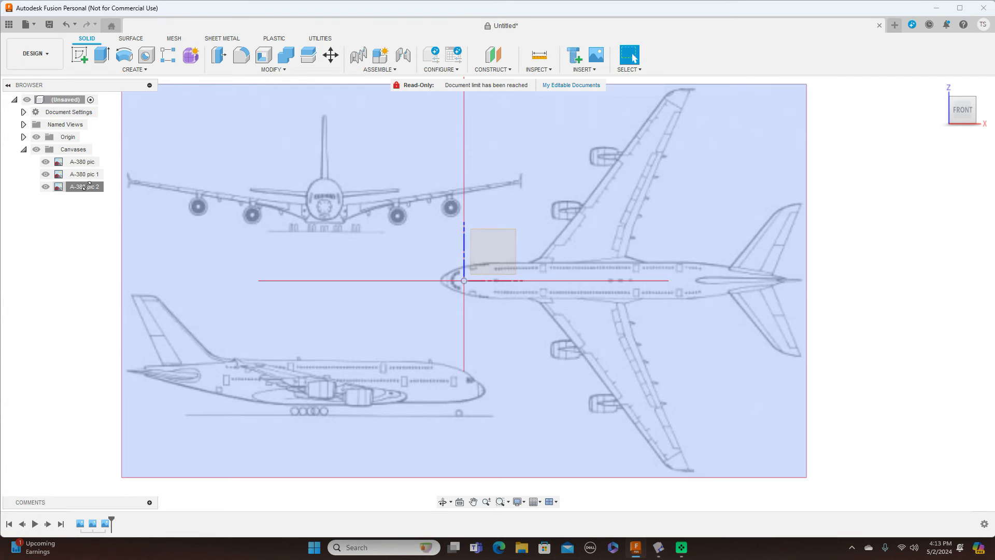
Step: Calibrate A-380 pic 2 so the side-view tail-to-nose distance is 2000
{"action": "right_click", "coordinate": [90, 188]}
{"action": "left_click", "coordinate": [114, 220]}
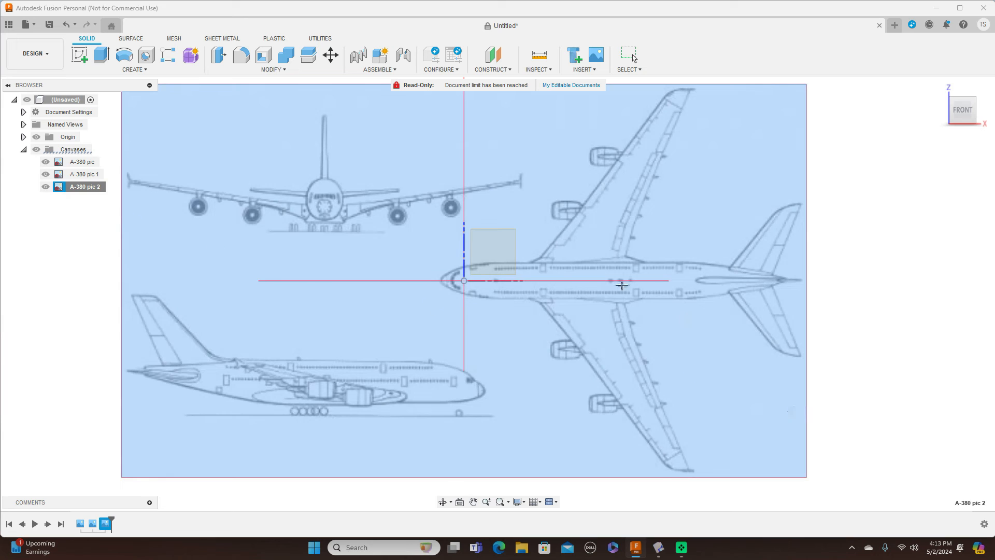
{"action": "left_click", "coordinate": [144, 374]}
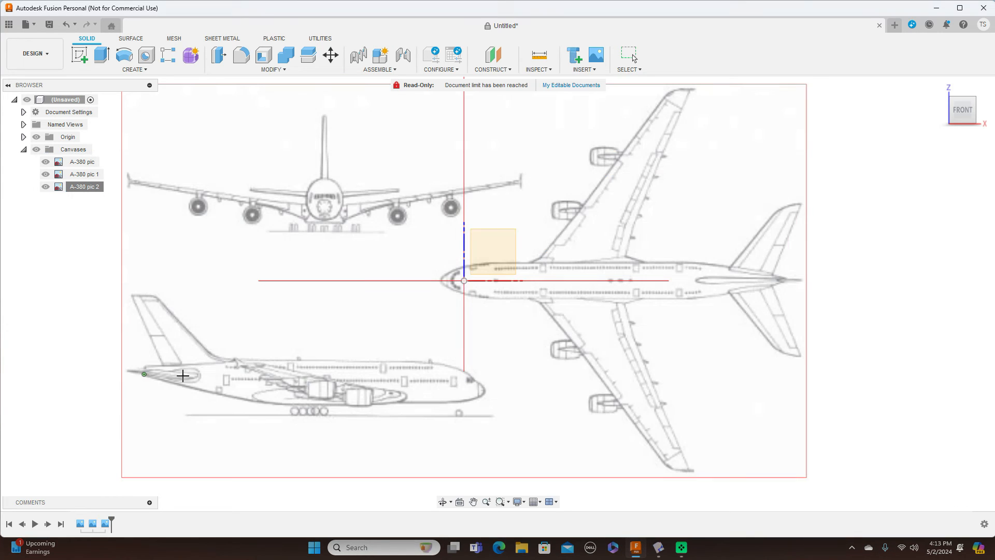
{"action": "left_click", "coordinate": [485, 386]}
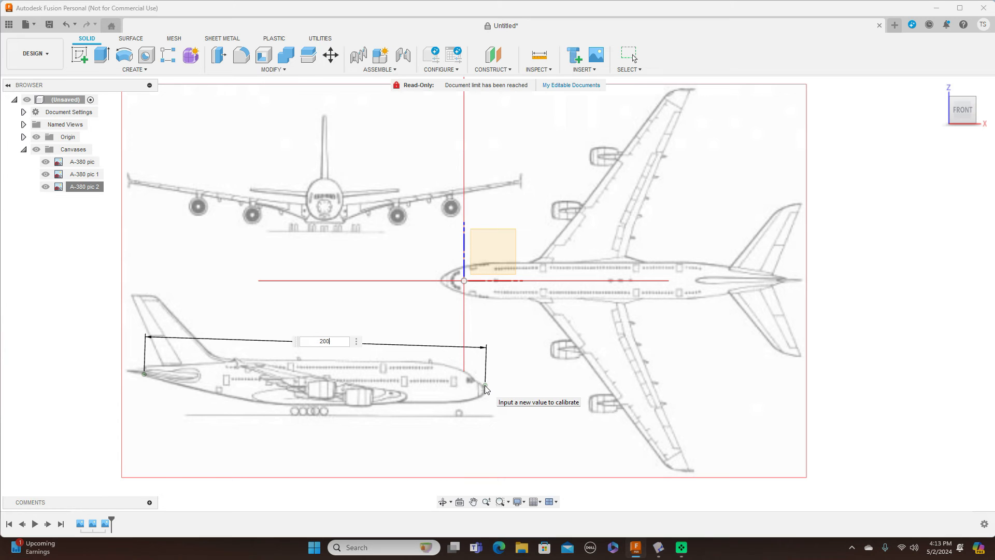
{"action": "type", "text": "2000"}
{"action": "key", "text": "Return"}
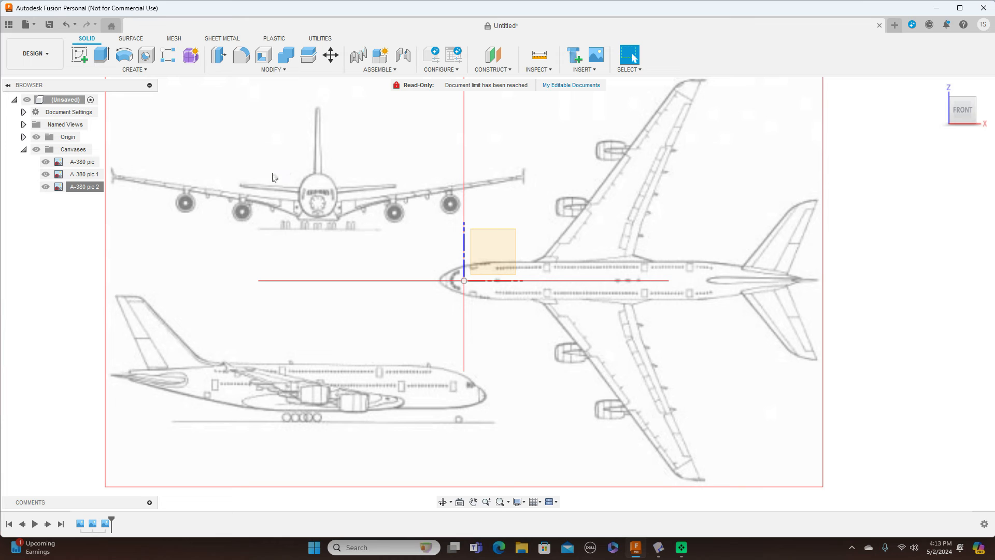
Step: Move the A-380 pic 2 canvas to X -423.254, Y 820.417 to centre the front view
{"action": "right_click", "coordinate": [74, 188]}
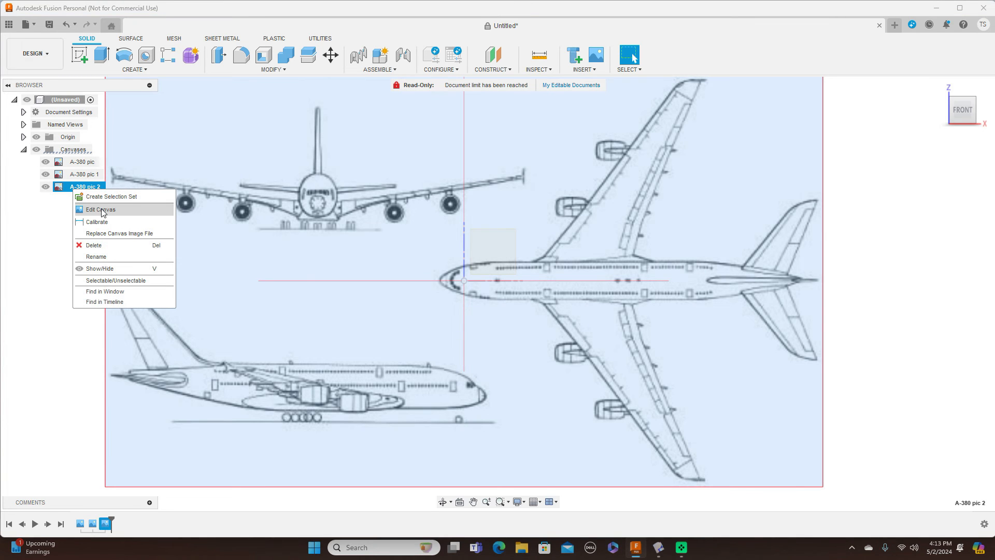
{"action": "left_click", "coordinate": [102, 209]}
{"action": "left_click_drag", "start_coordinate": [481, 268], "coordinate": [623, 342]}
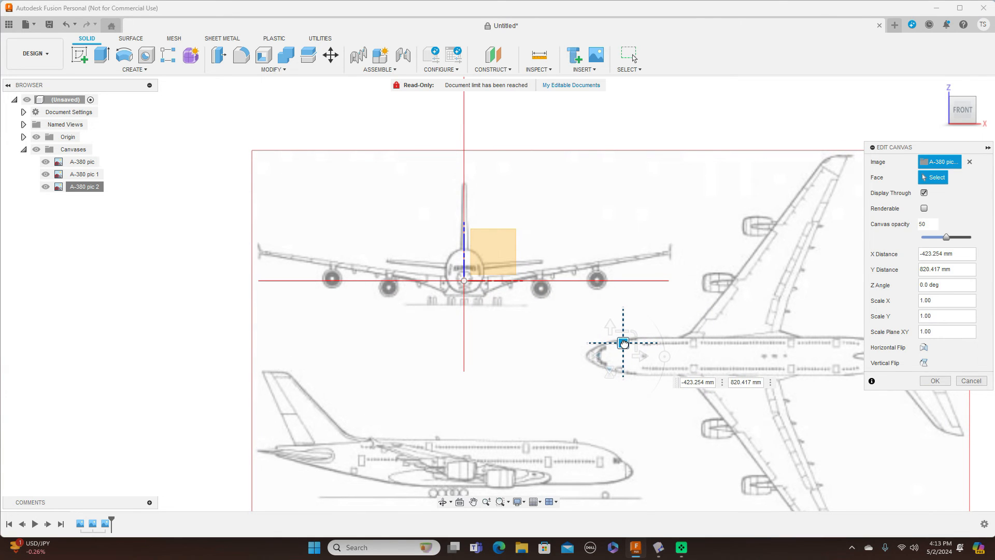
{"action": "left_click_drag", "start_coordinate": [623, 343], "coordinate": [623, 343]}
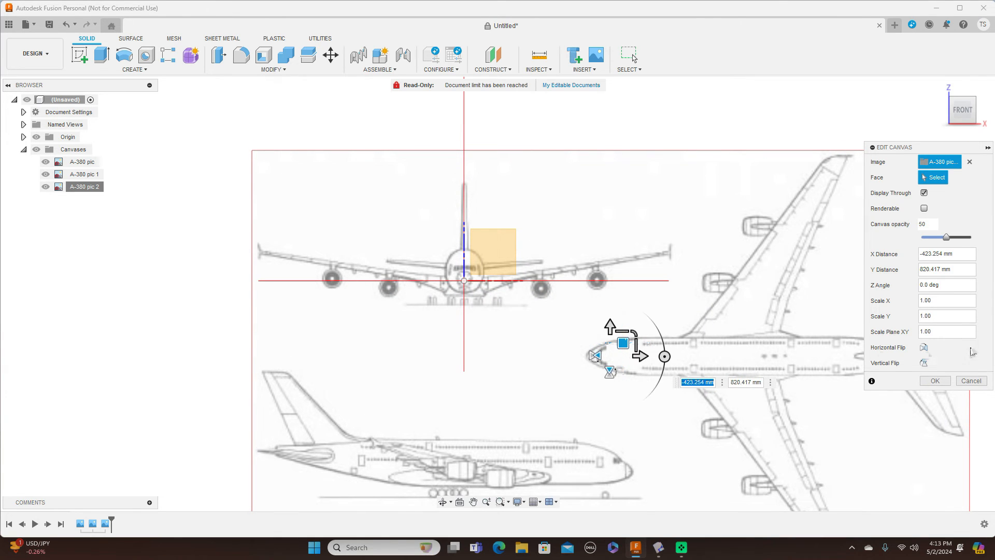
{"action": "left_click", "coordinate": [935, 381]}
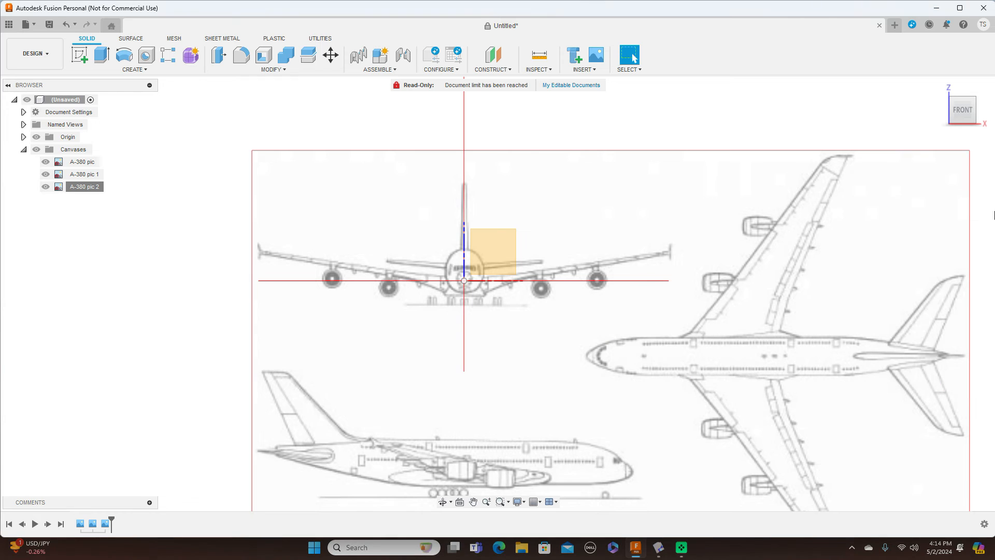
Step: Inspect the repositioned canvas from the Right view, zooming in
{"action": "left_click", "coordinate": [982, 112]}
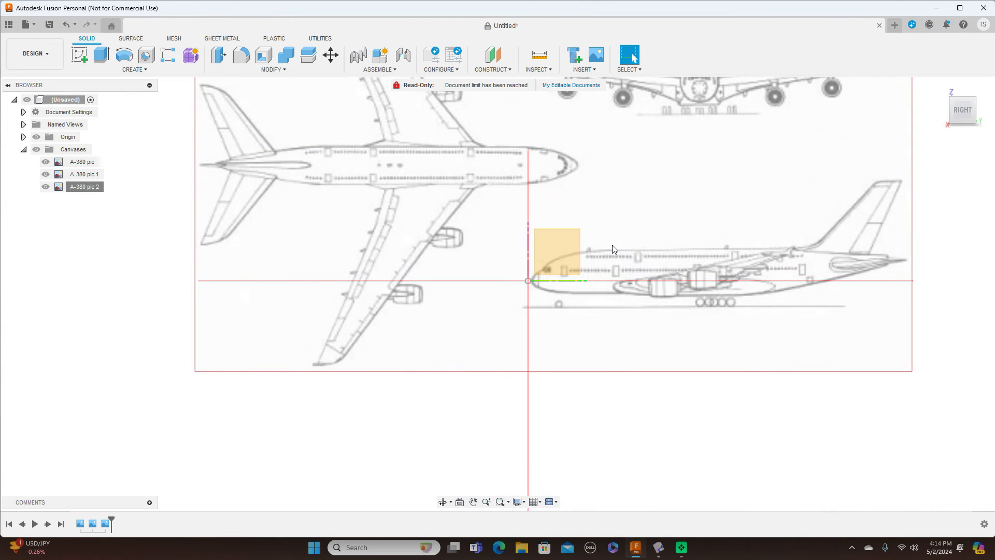
{"action": "scroll", "coordinate": [813, 360], "scroll_direction": "up", "scroll_amount": 1}
{"action": "scroll", "coordinate": [813, 360], "scroll_direction": "down", "scroll_amount": 2}
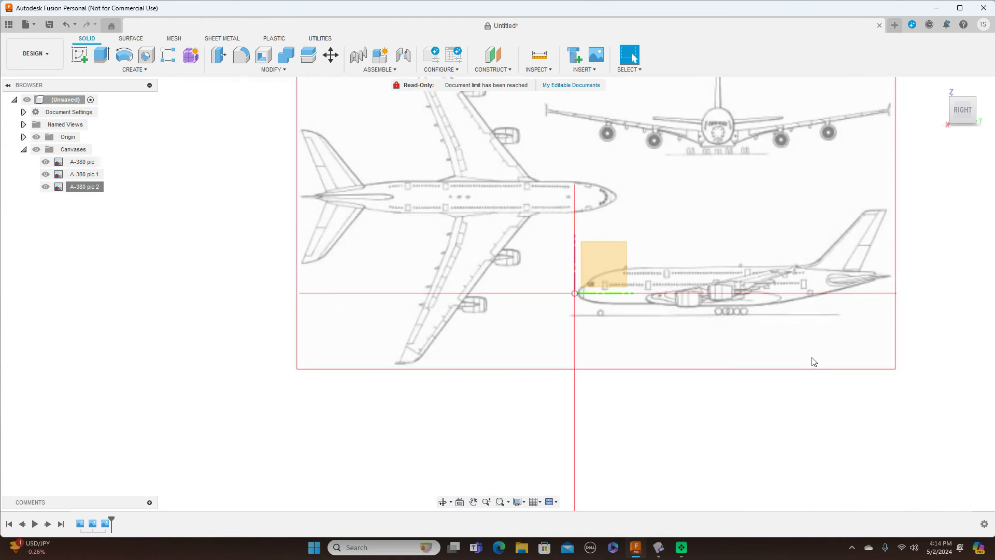
{"action": "scroll", "coordinate": [813, 361], "scroll_direction": "up", "scroll_amount": 4}
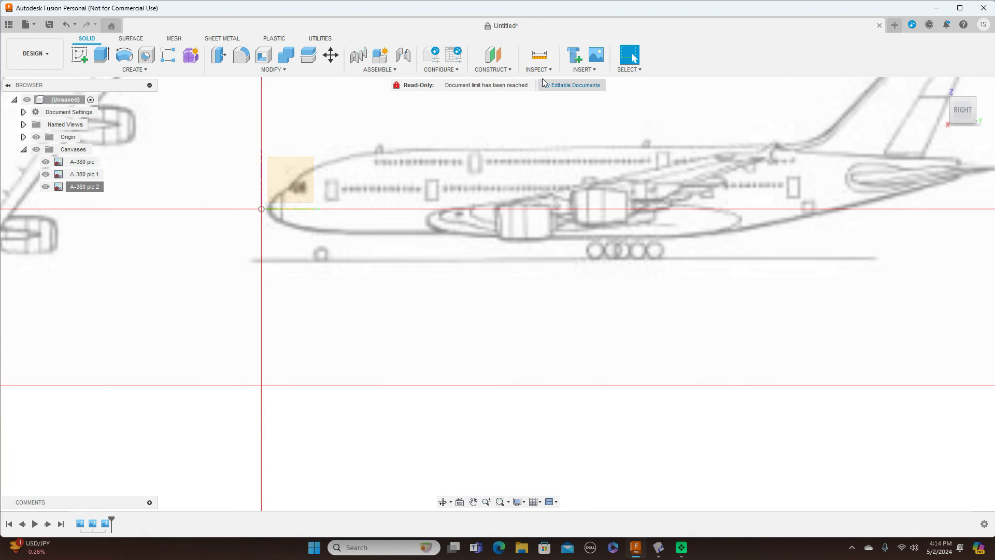
{"action": "left_click", "coordinate": [582, 72]}
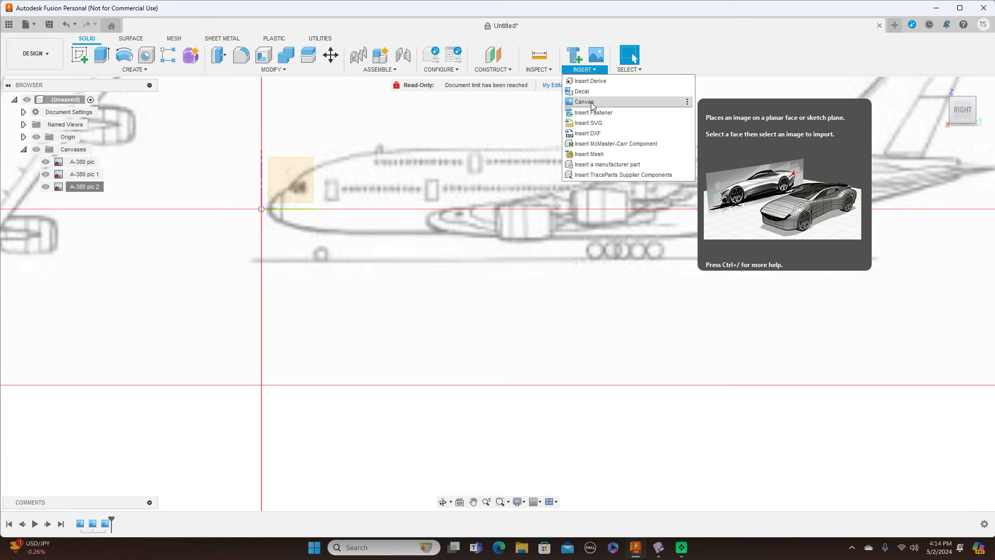
Step: Start inserting a fourth canvas from the Insert menu's Canvas option
{"action": "left_click", "coordinate": [592, 104]}
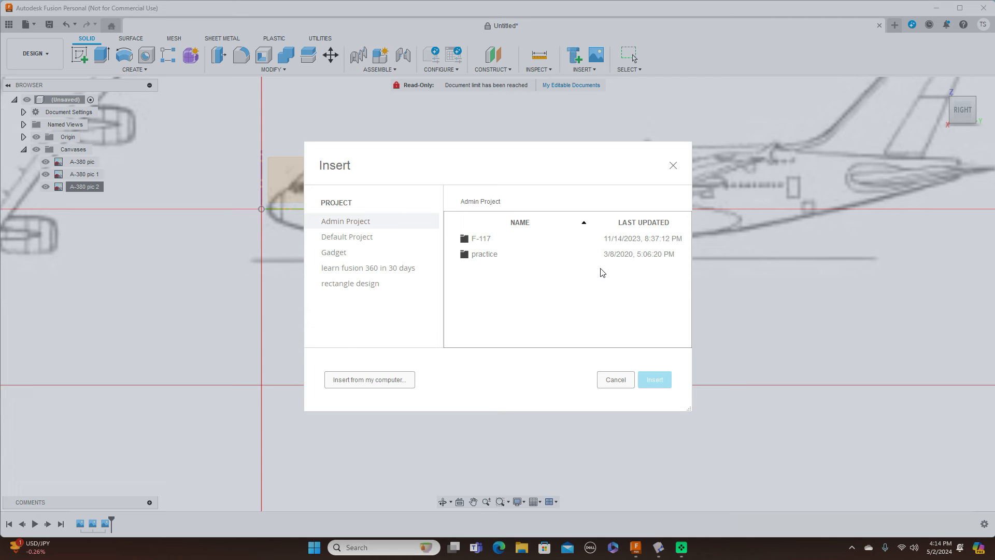
Step: Close the Insert dialog without adding another canvas, leaving the airliner drawing visible
{"action": "left_click", "coordinate": [673, 166]}
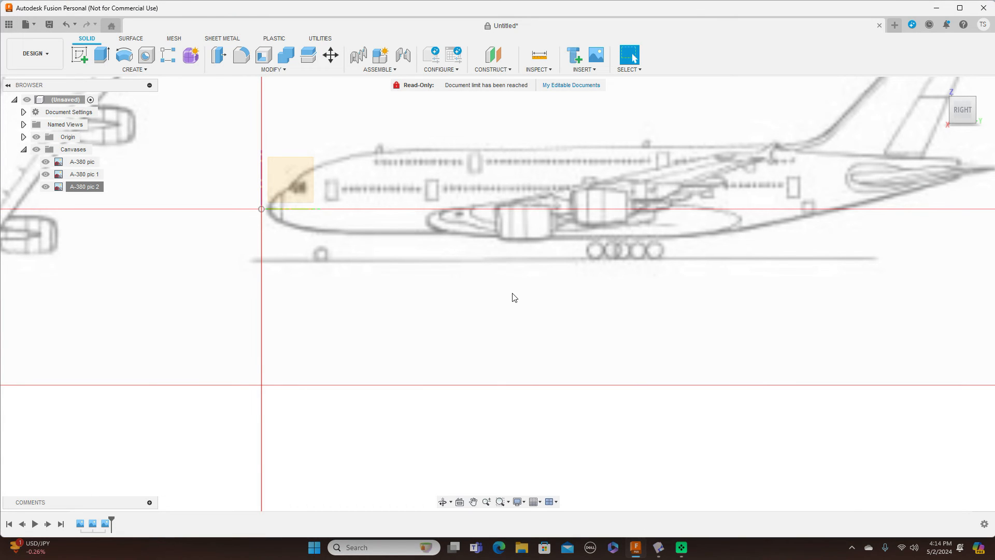
Step: Start a sketch on the side-view plane and draw a horizontal line along the fuselage axis
{"action": "left_click", "coordinate": [80, 54]}
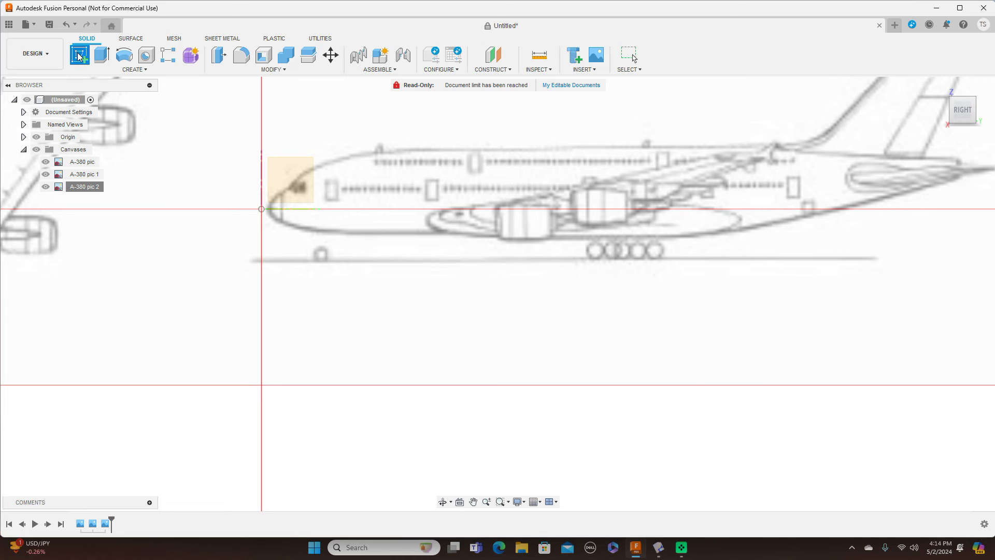
{"action": "left_click", "coordinate": [288, 178]}
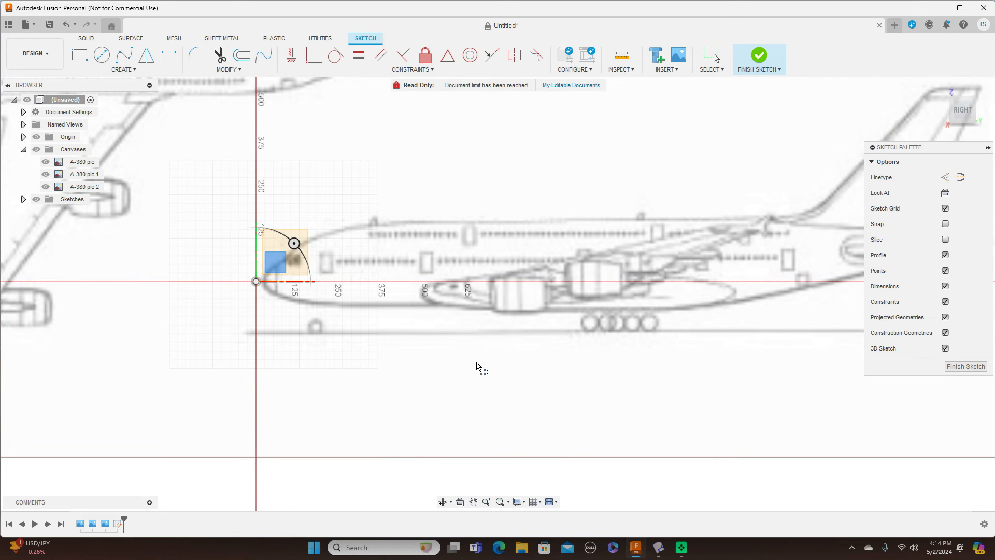
{"action": "scroll", "coordinate": [474, 369], "scroll_direction": "up", "scroll_amount": 2}
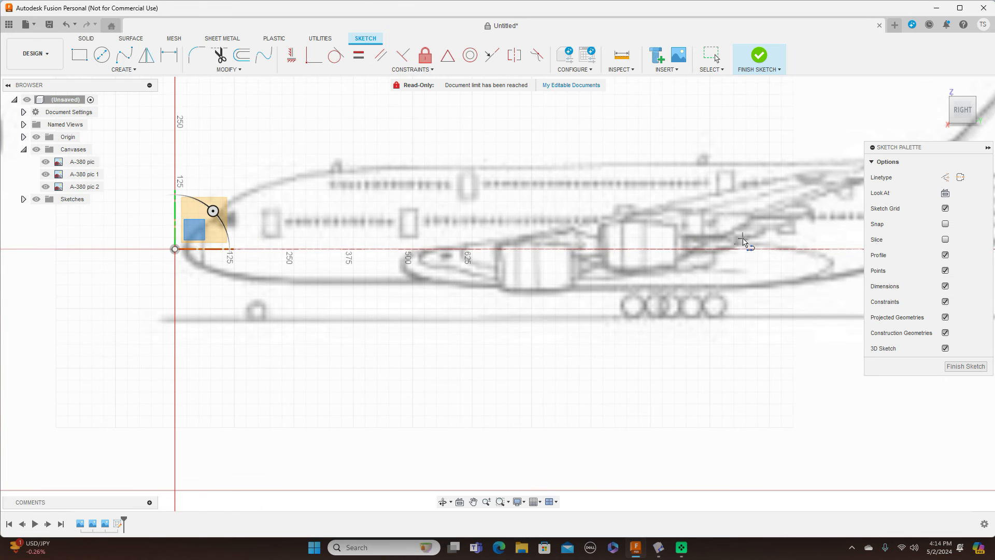
{"action": "left_click", "coordinate": [425, 249]}
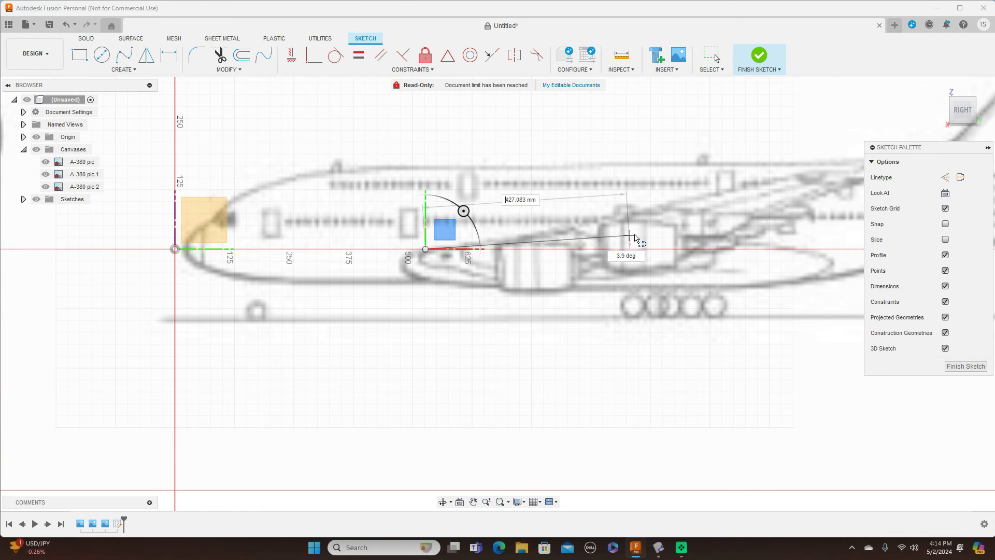
{"action": "left_click", "coordinate": [703, 249]}
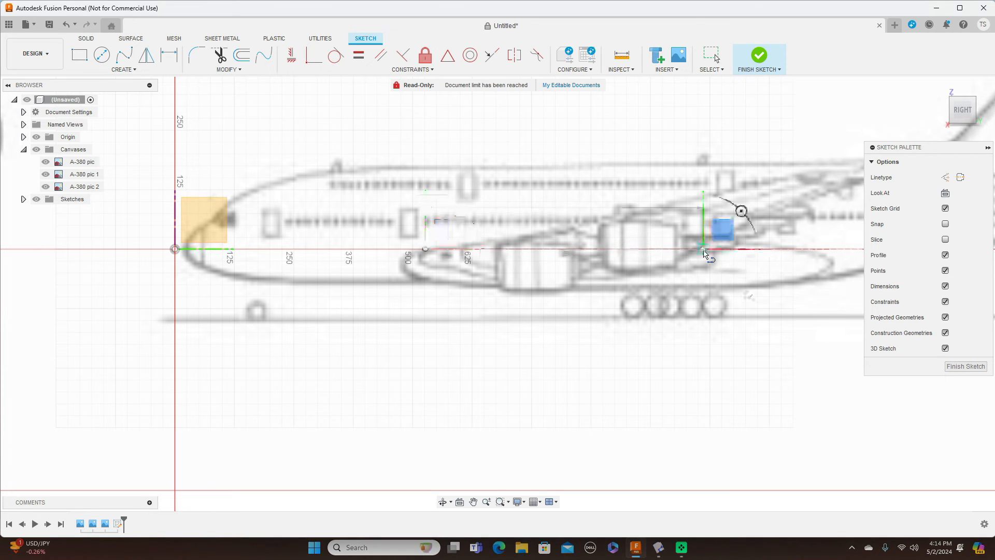
{"action": "right_click", "coordinate": [702, 251]}
{"action": "left_click", "coordinate": [745, 251]}
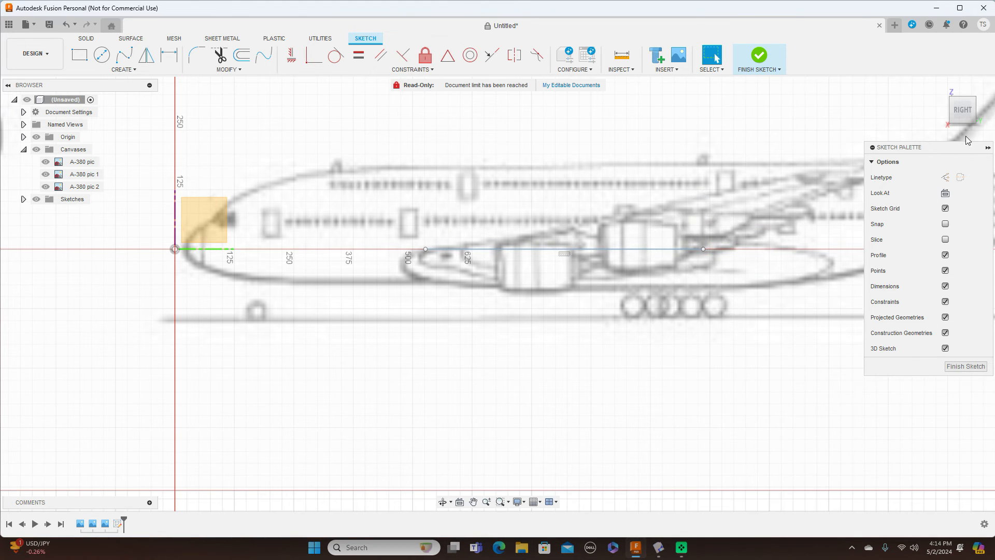
Step: From the Top view, adjust both line endpoints along the axis and finish the sketch
{"action": "left_click", "coordinate": [964, 91]}
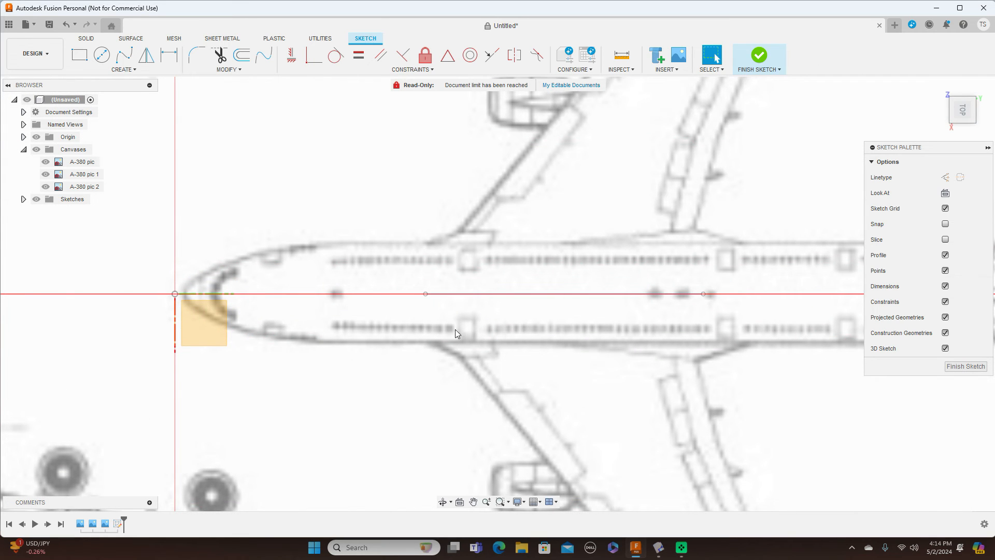
{"action": "left_click", "coordinate": [427, 296]}
{"action": "left_click_drag", "start_coordinate": [704, 295], "coordinate": [692, 296]}
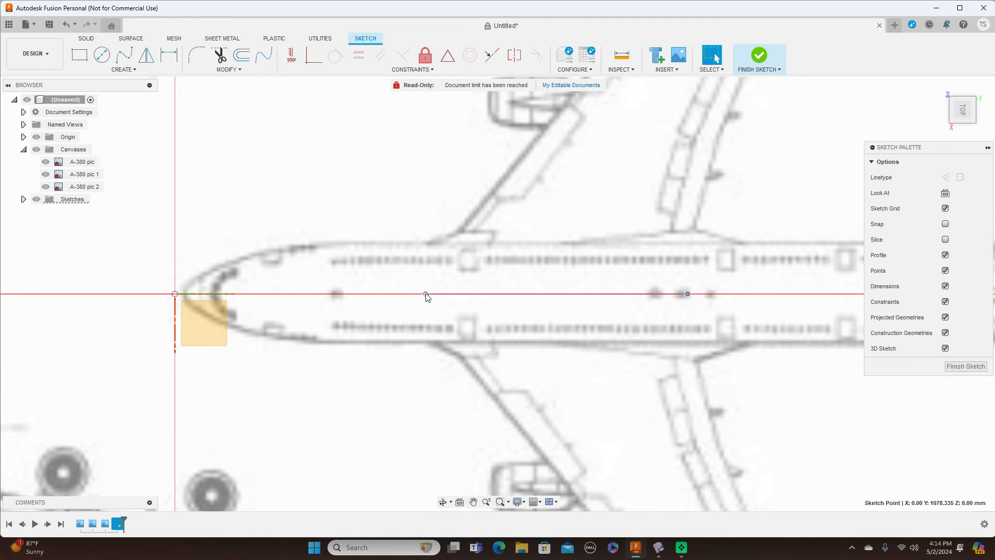
{"action": "left_click_drag", "start_coordinate": [418, 297], "coordinate": [417, 296]}
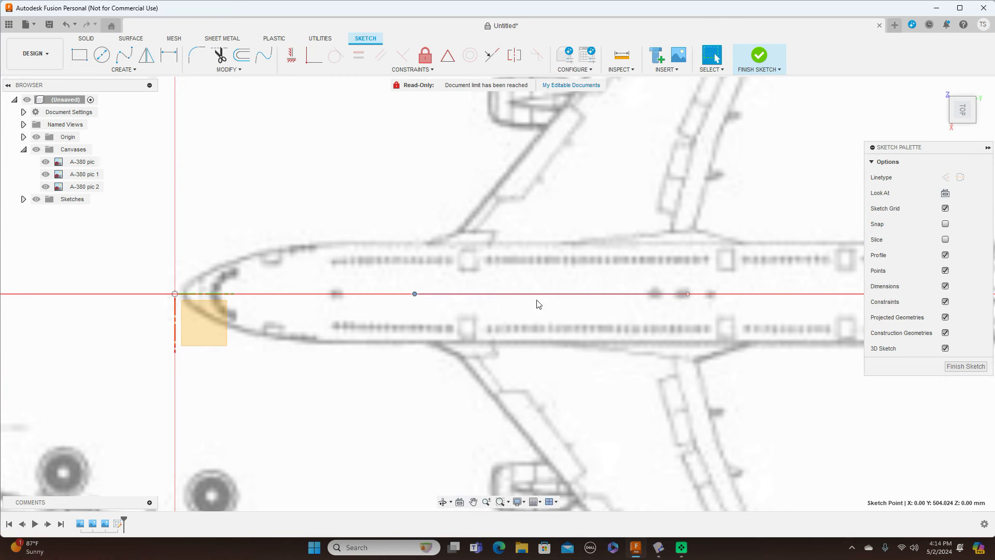
{"action": "left_click", "coordinate": [965, 366]}
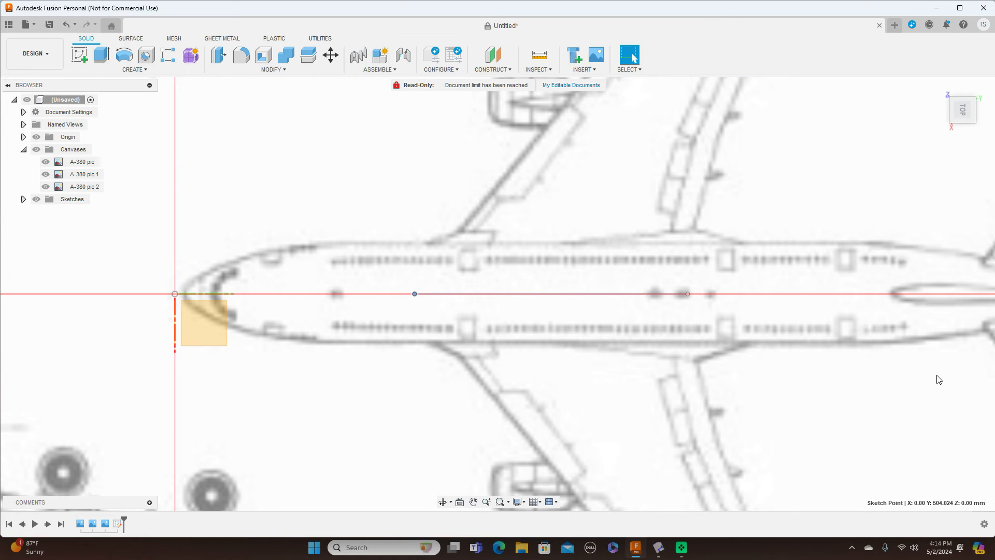
Step: Move the sketch line 22.885 mm in X and 89.361 mm in Z to the wing root
{"action": "left_click", "coordinate": [332, 56]}
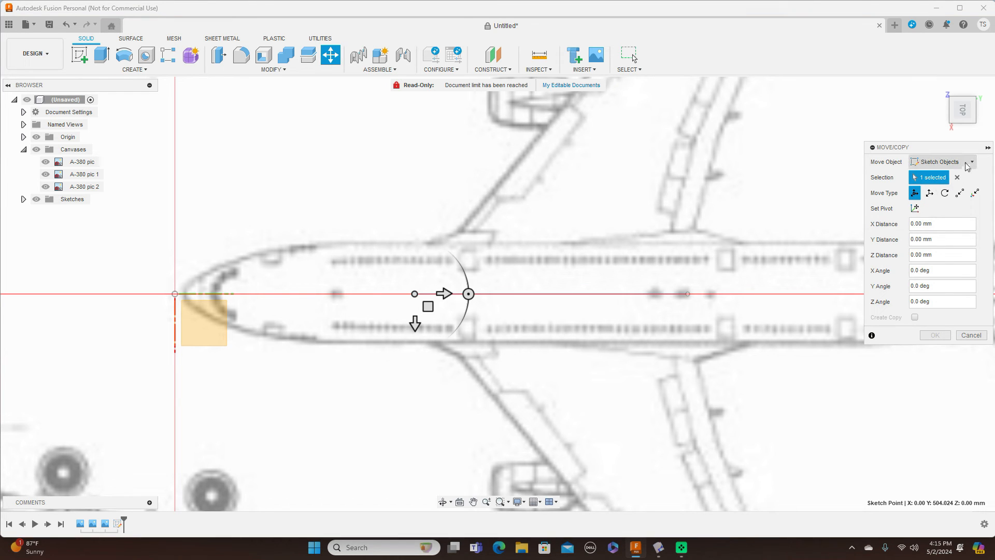
{"action": "left_click", "coordinate": [513, 295]}
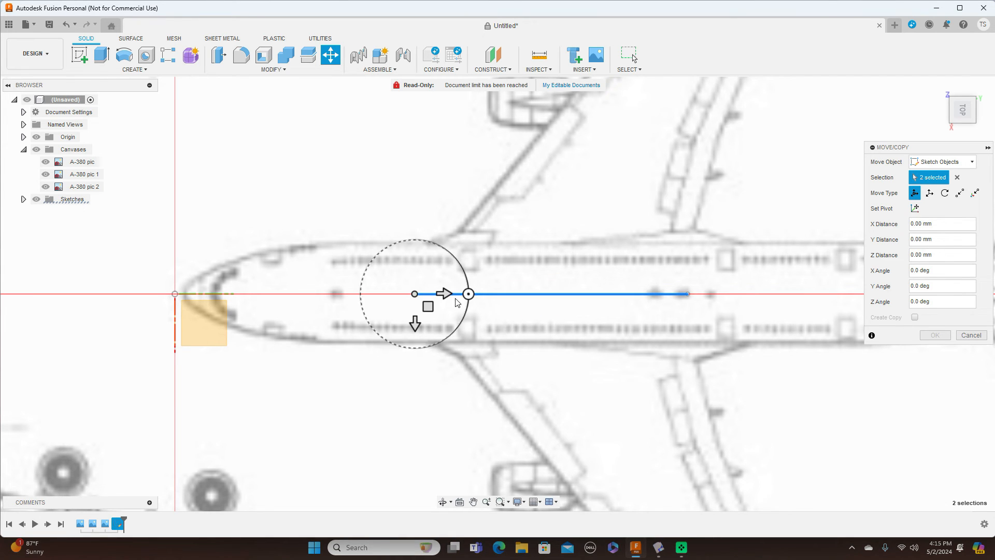
{"action": "left_click_drag", "start_coordinate": [428, 306], "coordinate": [438, 349]}
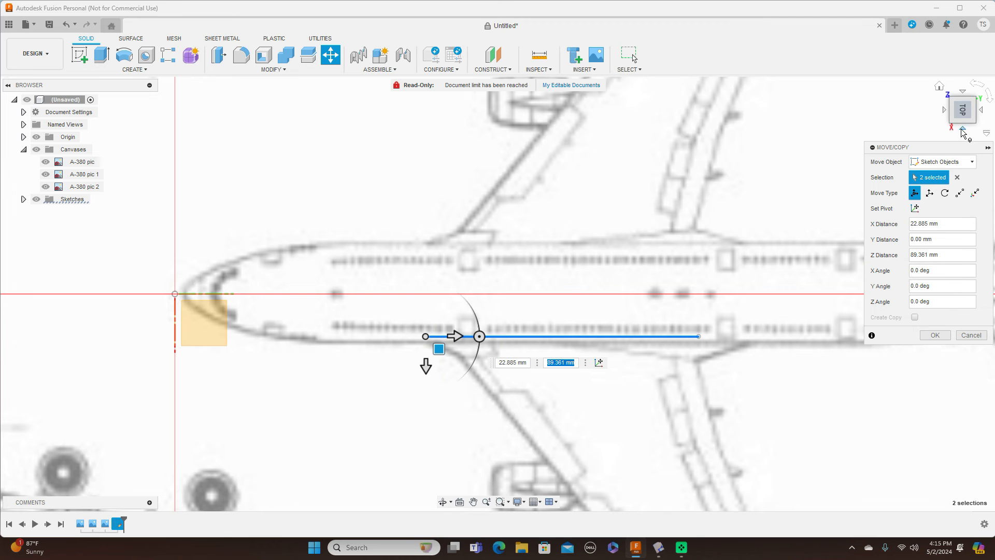
{"action": "left_click", "coordinate": [964, 131]}
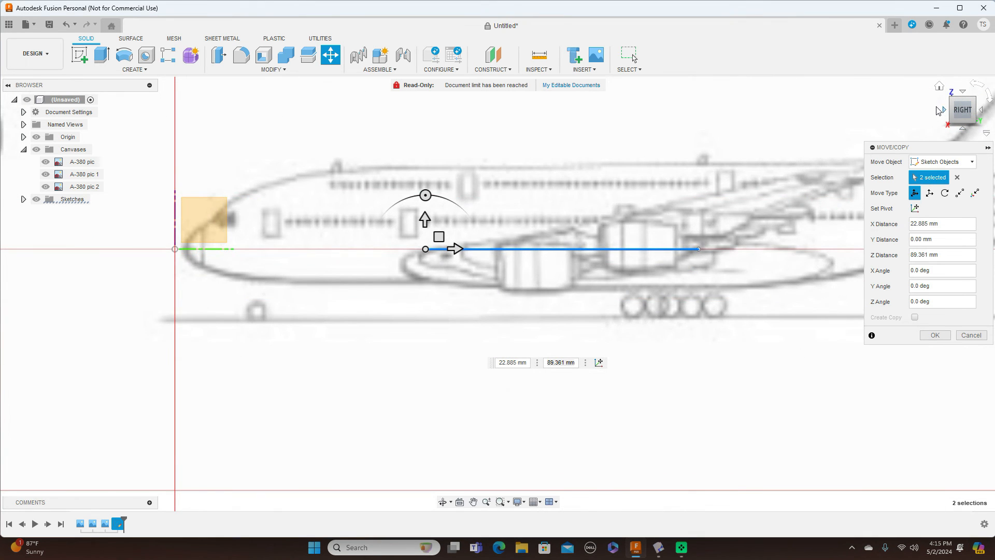
{"action": "left_click", "coordinate": [945, 110]}
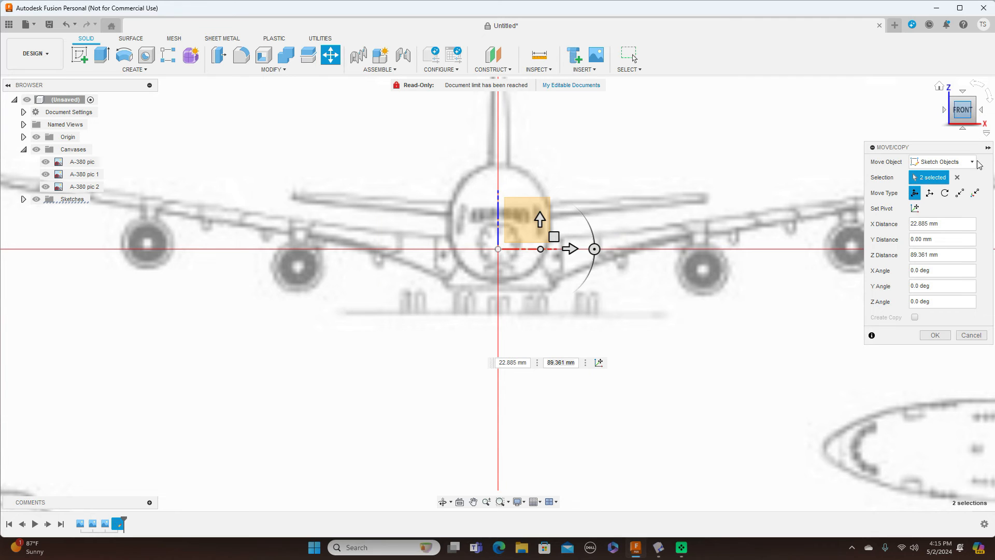
{"action": "left_click", "coordinate": [938, 336]}
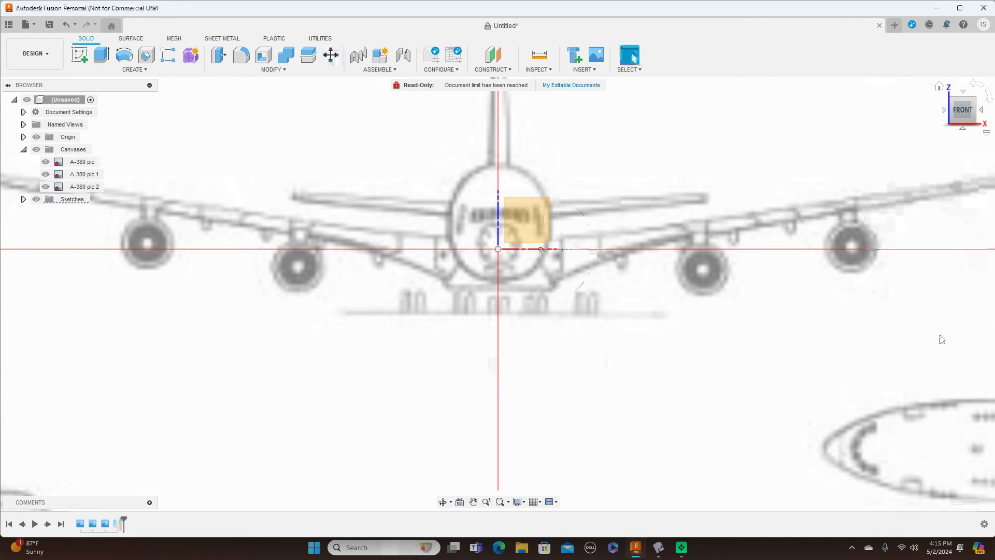
{"action": "left_click", "coordinate": [981, 109]}
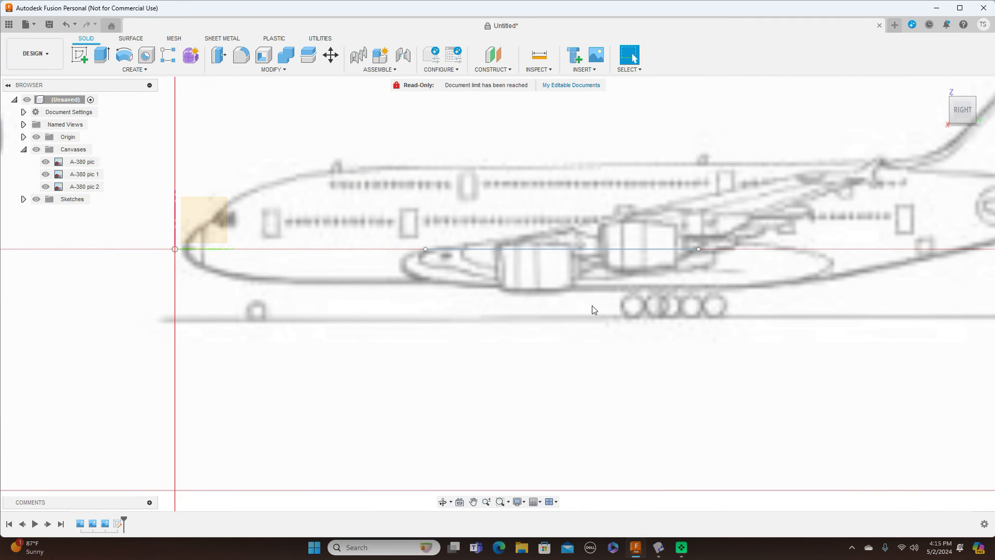
Step: Insert the PgxhA airfoil image from this computer as a canvas on the side-view plane
{"action": "left_click", "coordinate": [600, 72]}
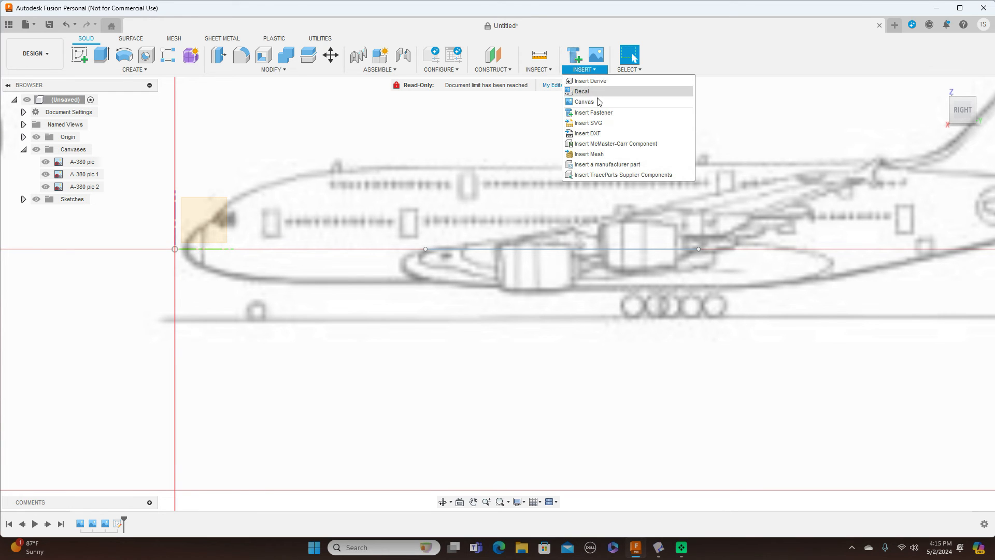
{"action": "left_click", "coordinate": [595, 103]}
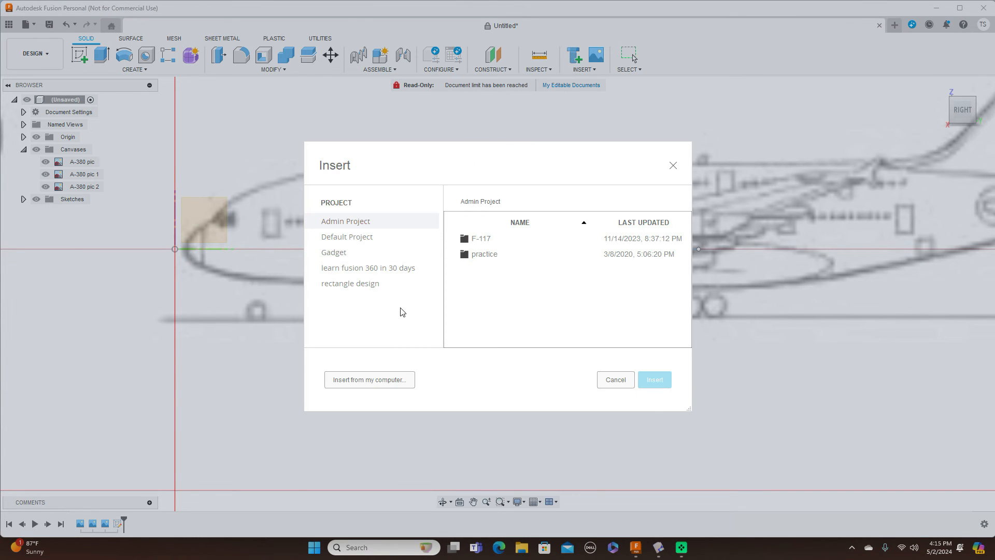
{"action": "left_click", "coordinate": [385, 380]}
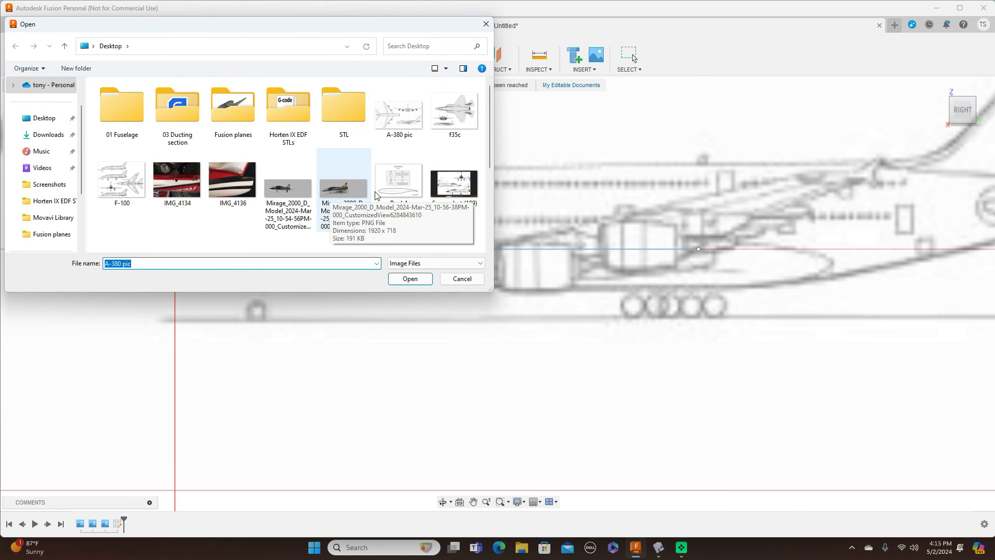
{"action": "left_click", "coordinate": [395, 192]}
{"action": "left_click", "coordinate": [404, 283]}
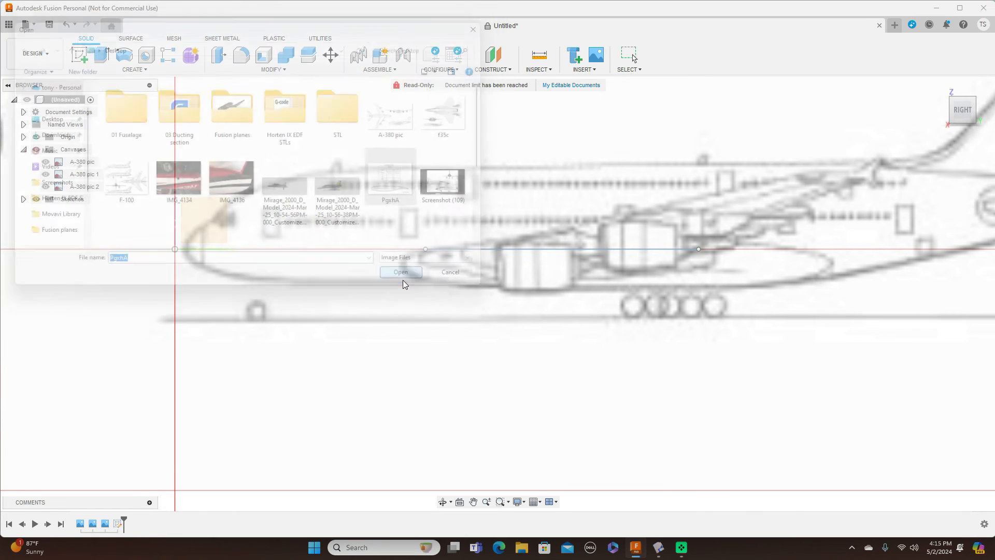
{"action": "left_click", "coordinate": [217, 217]}
{"action": "scroll", "coordinate": [422, 305], "scroll_direction": "down", "scroll_amount": 2}
{"action": "scroll", "coordinate": [434, 305], "scroll_direction": "down", "scroll_amount": 2}
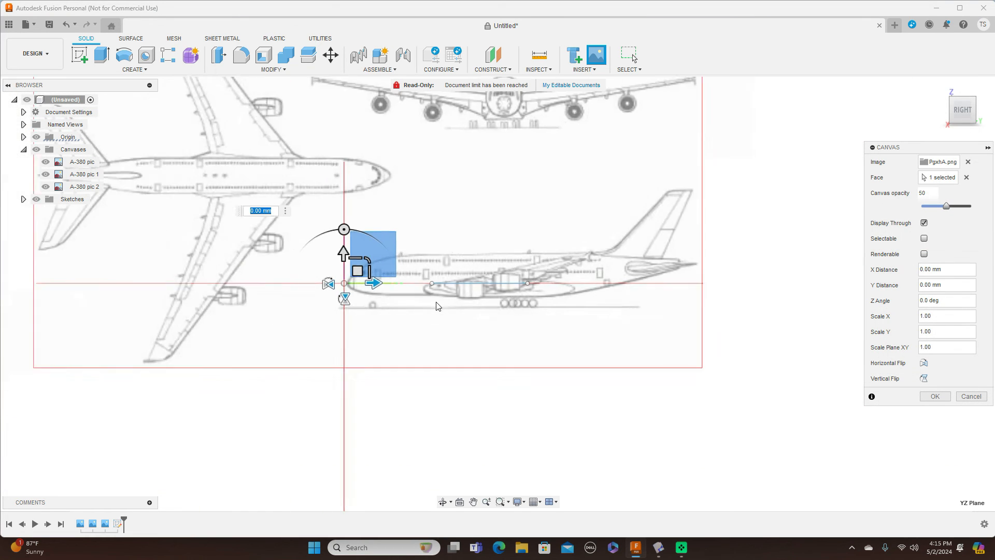
{"action": "scroll", "coordinate": [435, 304], "scroll_direction": "up", "scroll_amount": 4}
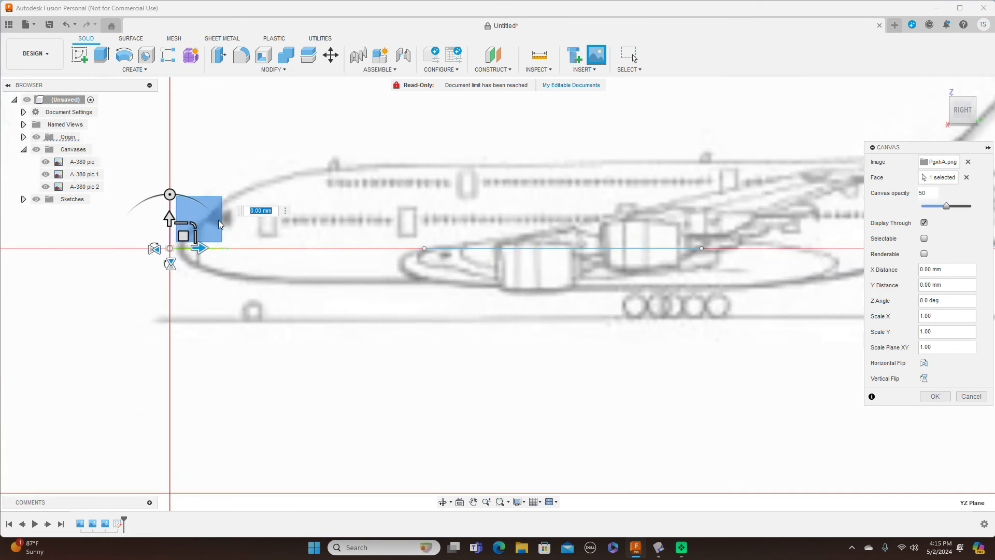
Step: Scale the airfoil canvas to 1.025 and align it over the root chord line
{"action": "left_click_drag", "start_coordinate": [195, 221], "coordinate": [575, 173]}
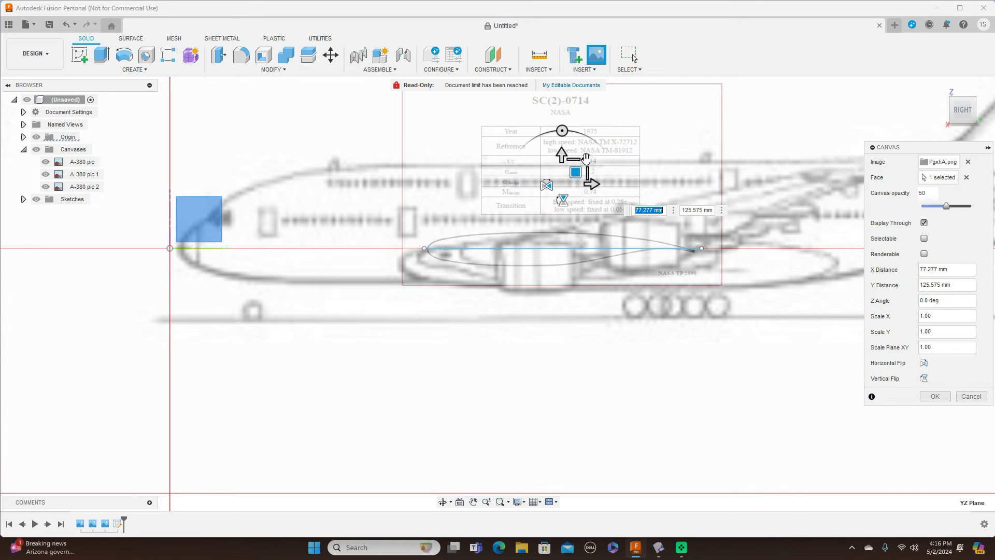
{"action": "left_click", "coordinate": [586, 158]}
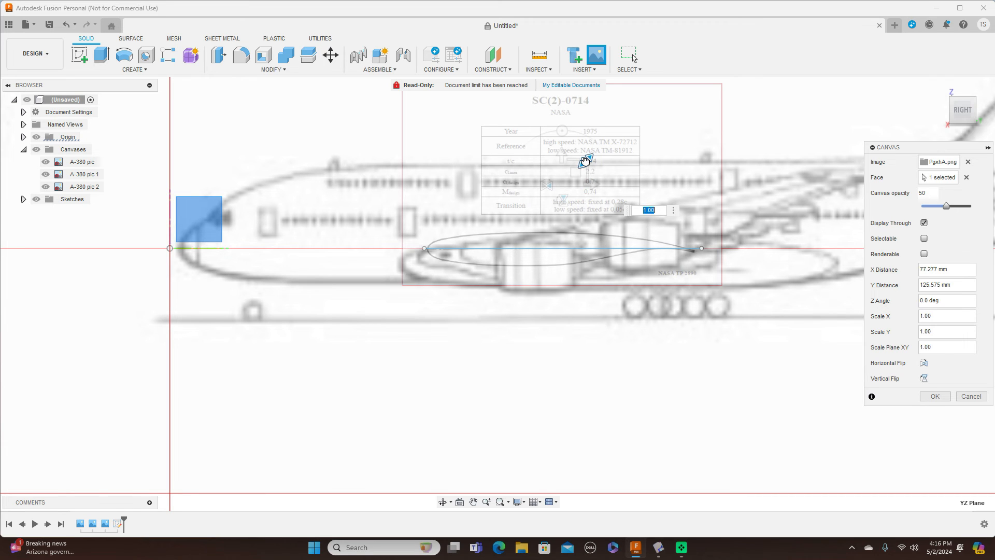
{"action": "type", "text": "1.025"}
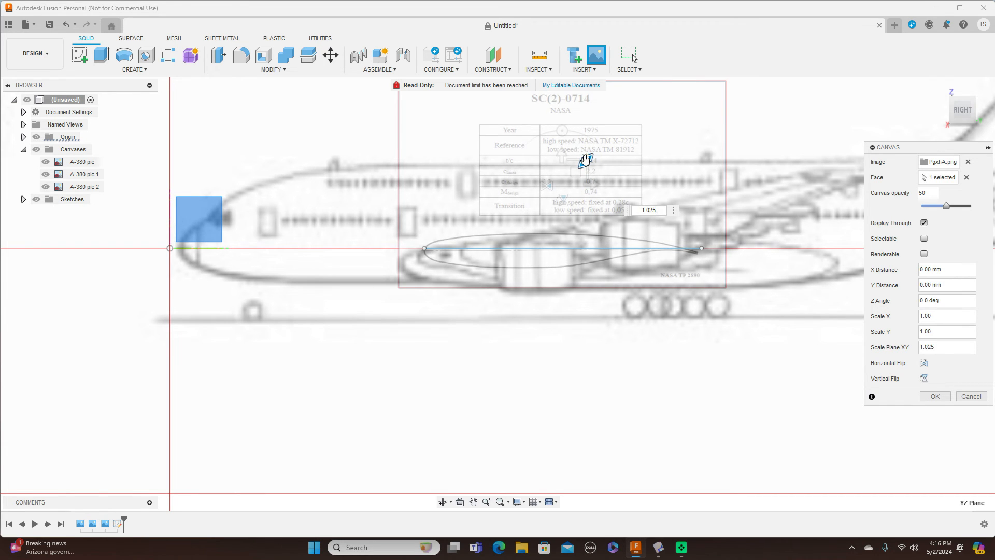
{"action": "key", "text": "Return"}
{"action": "left_click_drag", "start_coordinate": [576, 172], "coordinate": [579, 169]}
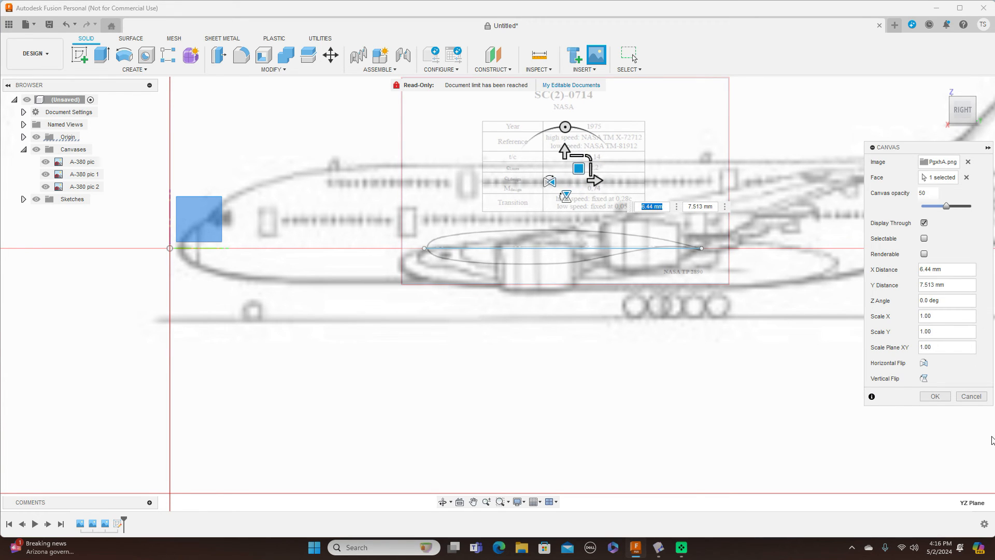
{"action": "left_click", "coordinate": [945, 397]}
{"action": "scroll", "coordinate": [687, 366], "scroll_direction": "down", "scroll_amount": 2}
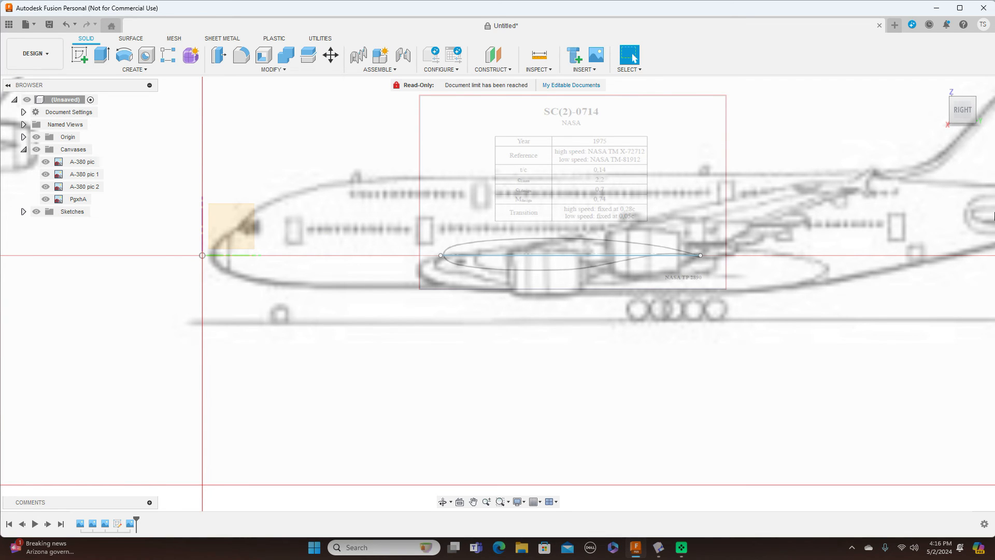
Step: From the Right view, create Plane1 at 90° through the airfoil's root chord line and select it
{"action": "mouse_move", "coordinate": [971, 128]}
{"action": "left_click", "coordinate": [945, 110]}
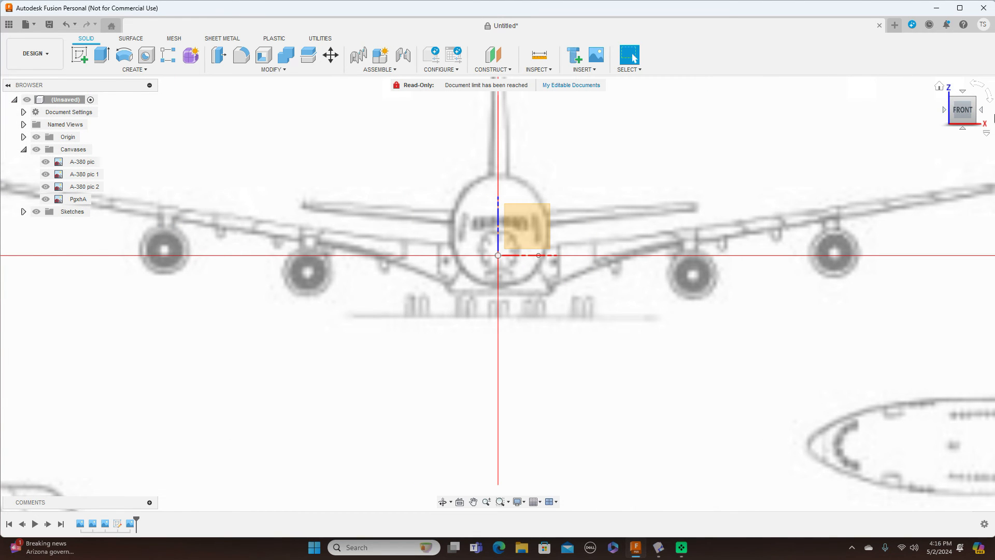
{"action": "left_click", "coordinate": [983, 113]}
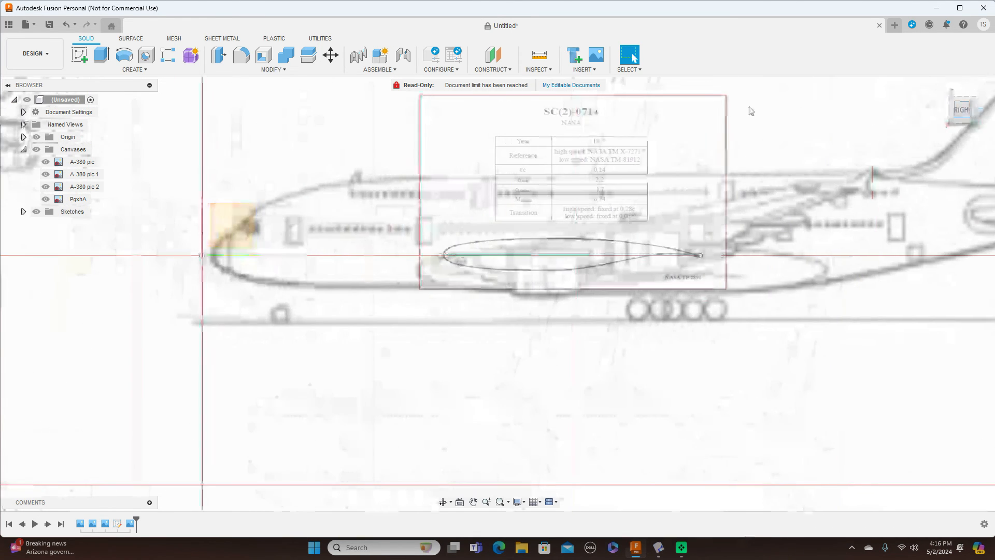
{"action": "left_click", "coordinate": [496, 71]}
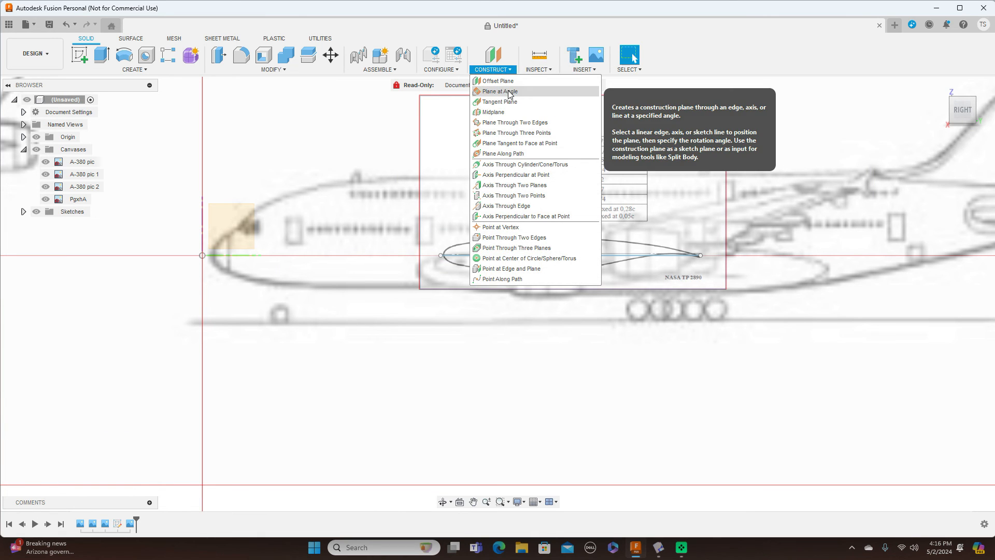
{"action": "left_click", "coordinate": [510, 92]}
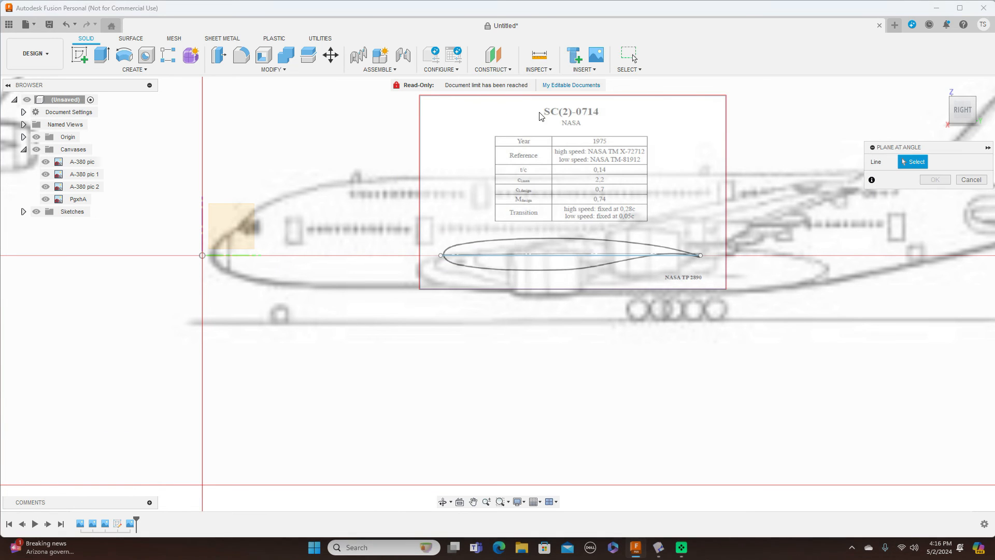
{"action": "left_click", "coordinate": [565, 259]}
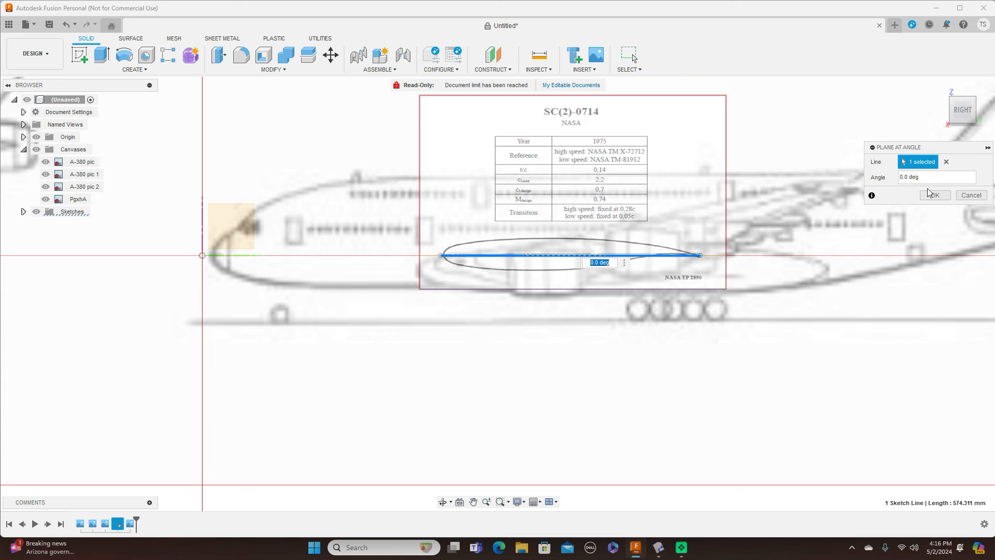
{"action": "left_click", "coordinate": [900, 177]}
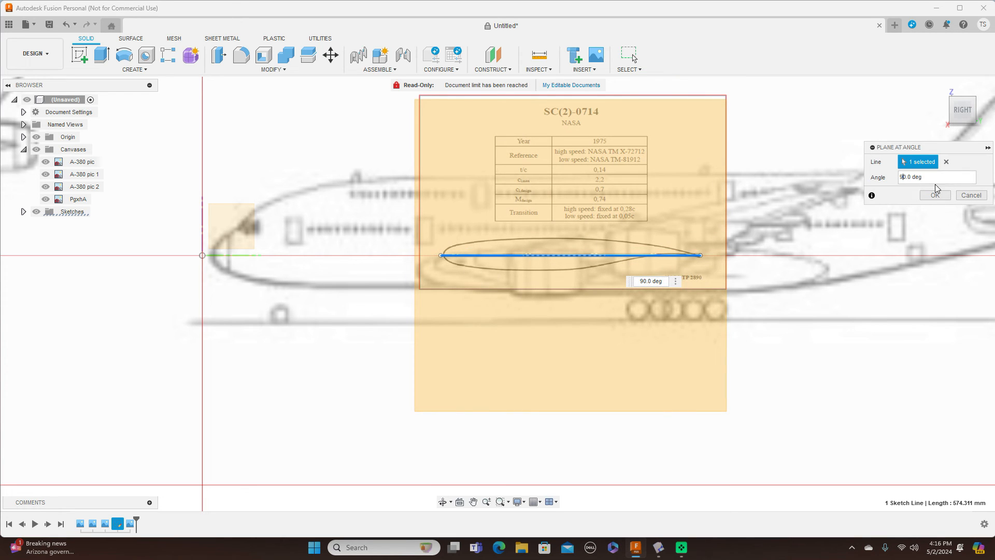
{"action": "left_click", "coordinate": [935, 196]}
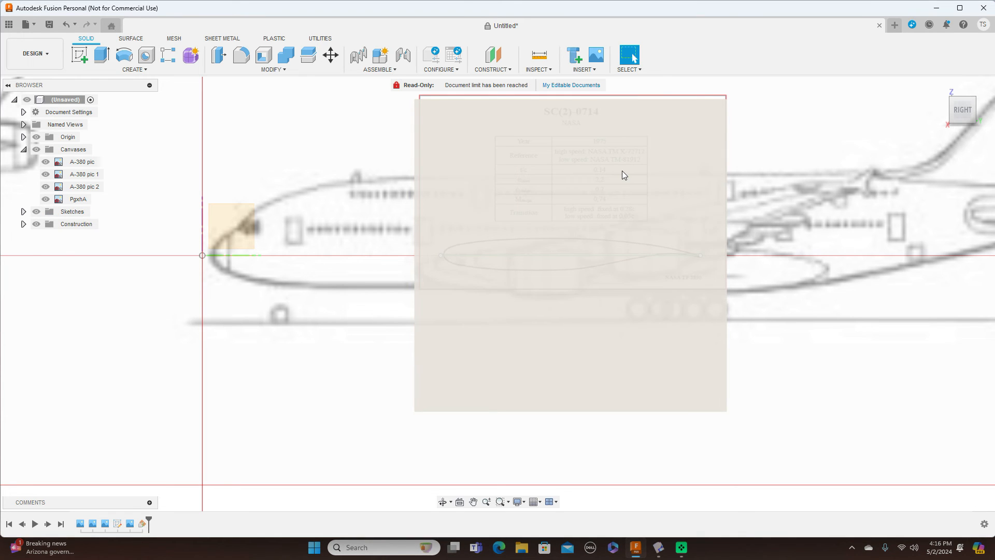
{"action": "left_click", "coordinate": [633, 178]}
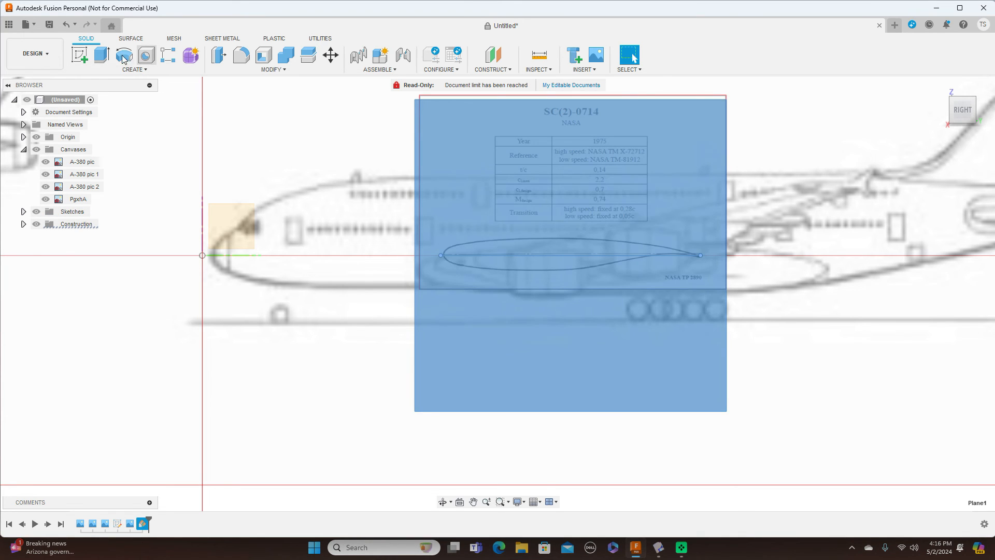
Step: Start a sketch on Plane1 and frame the SC(2)-0714 airfoil canvas in view
{"action": "left_click", "coordinate": [80, 52]}
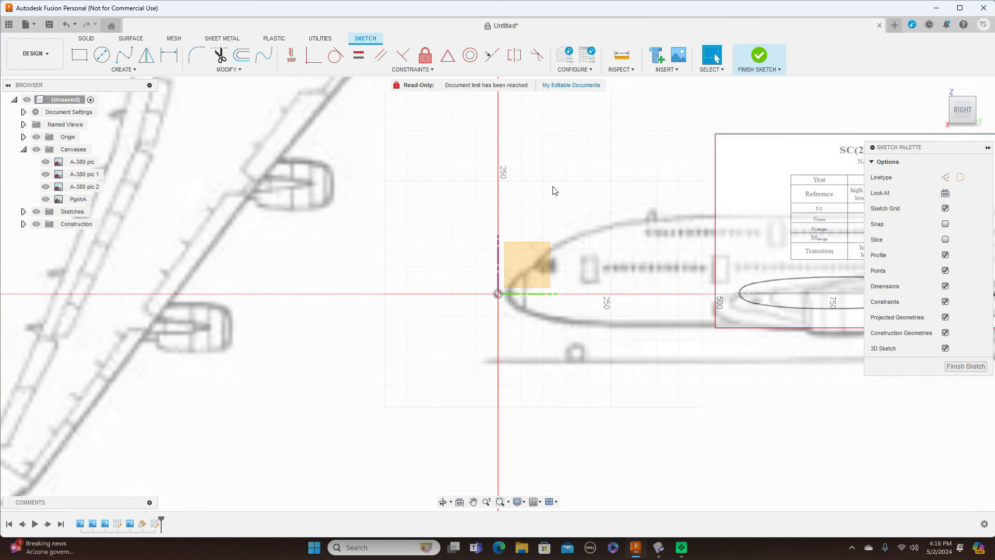
{"action": "middle_click_drag", "start_coordinate": [553, 191], "coordinate": [318, 187]}
{"action": "scroll", "coordinate": [318, 189], "scroll_direction": "up", "scroll_amount": 2}
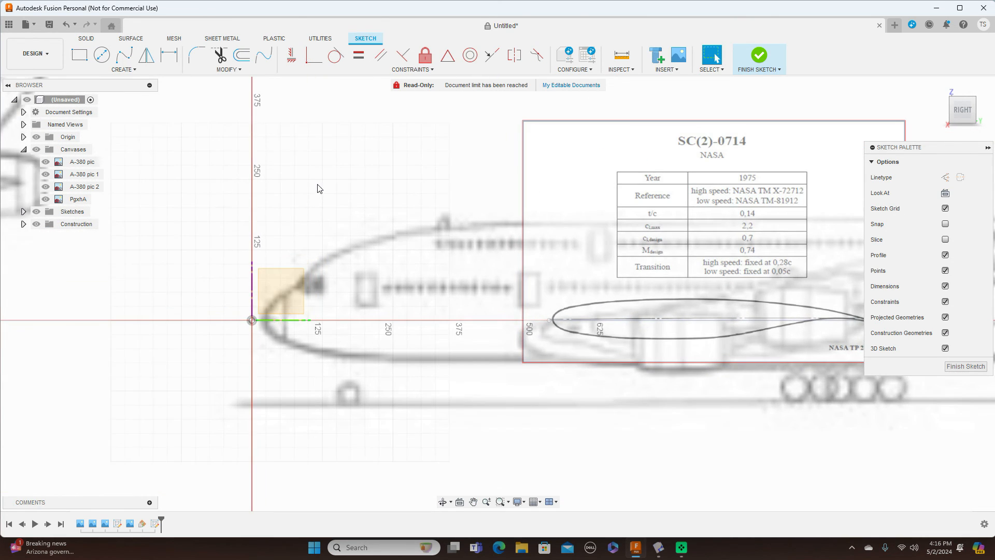
{"action": "mouse_move", "coordinate": [363, 199]}
{"action": "middle_mouse_down"}
{"action": "mouse_move", "coordinate": [238, 166]}
{"action": "mouse_move", "coordinate": [218, 179]}
{"action": "middle_mouse_up"}
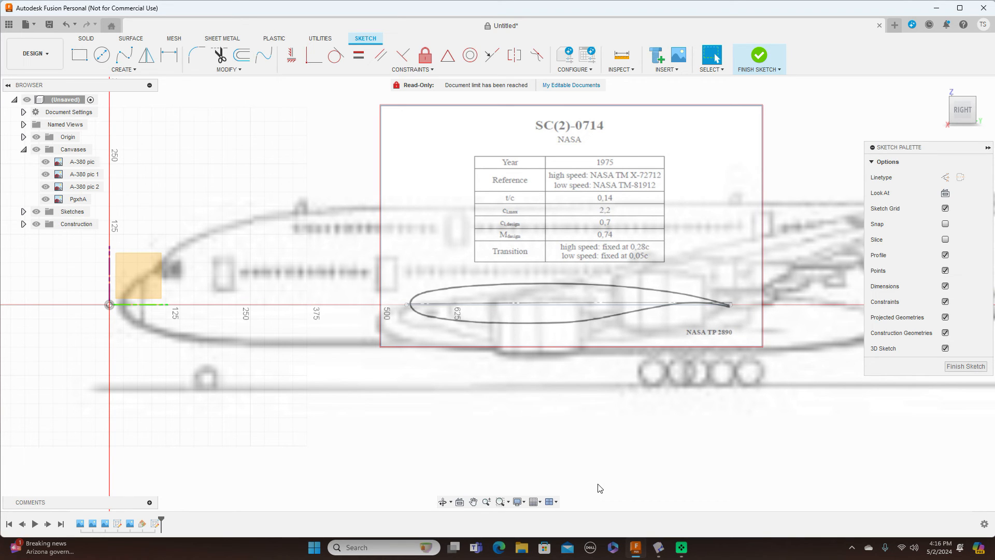
Step: Project the airfoil's chord line into the sketch with P
{"action": "key", "text": "p"}
{"action": "left_click", "coordinate": [536, 307]}
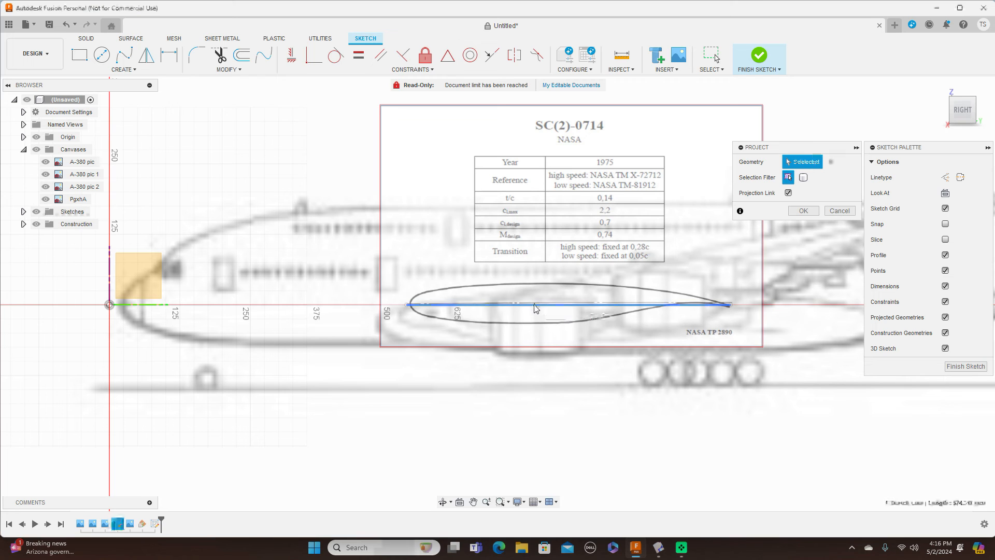
{"action": "left_click", "coordinate": [803, 211]}
Step: Trace the airfoil's upper surface with a fit-point spline from leading to trailing edge
{"action": "left_click", "coordinate": [125, 54]}
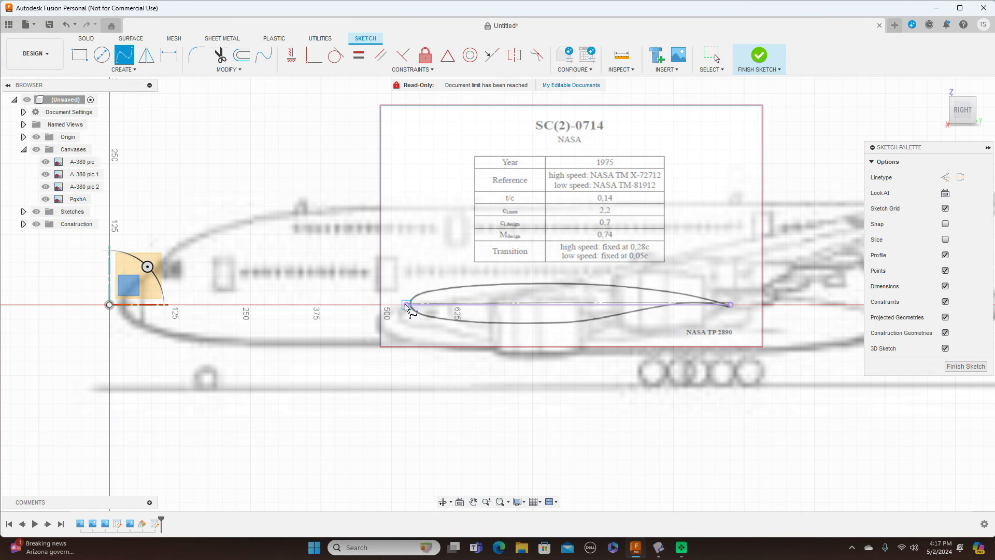
{"action": "scroll", "coordinate": [406, 305], "scroll_direction": "up", "scroll_amount": 2}
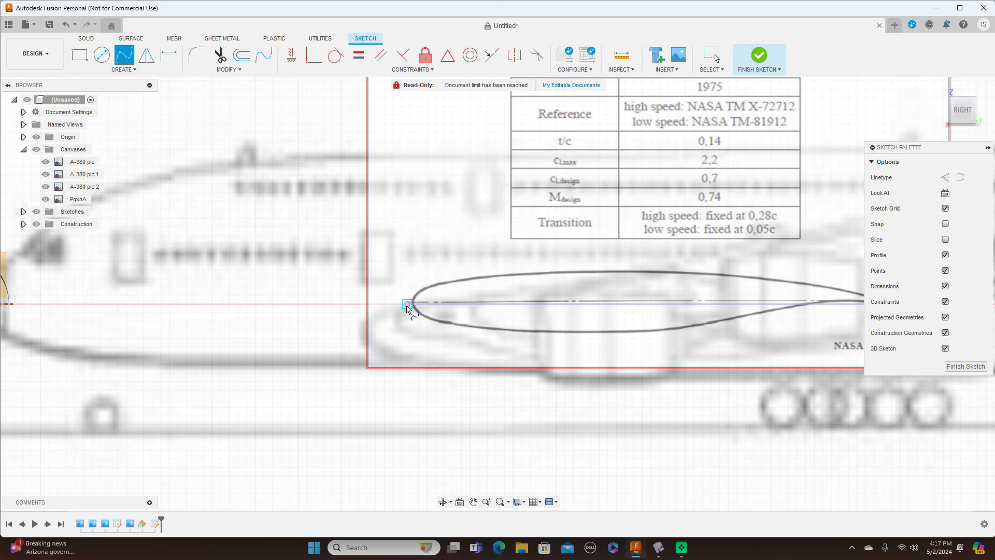
{"action": "left_click", "coordinate": [407, 304]}
{"action": "left_click", "coordinate": [413, 296]}
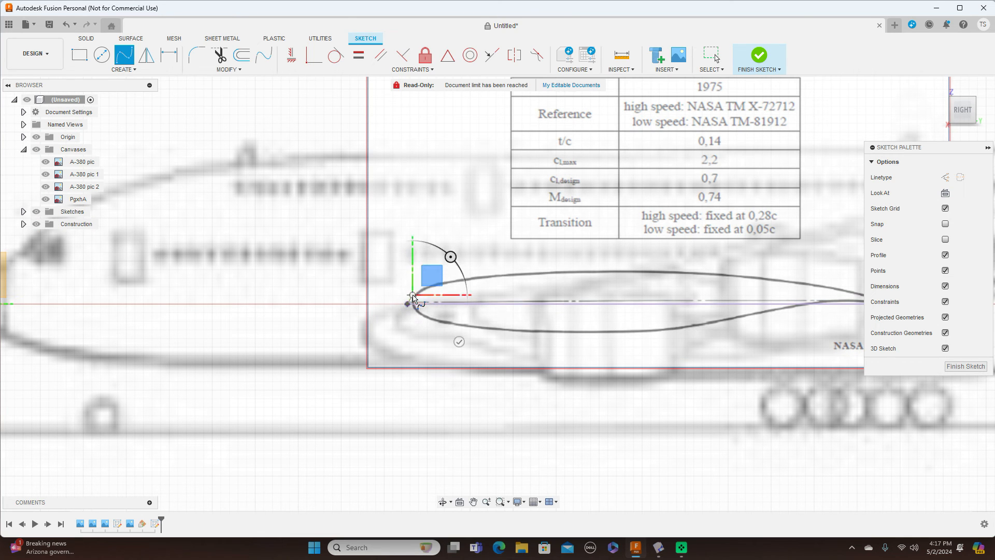
{"action": "left_click", "coordinate": [431, 284]}
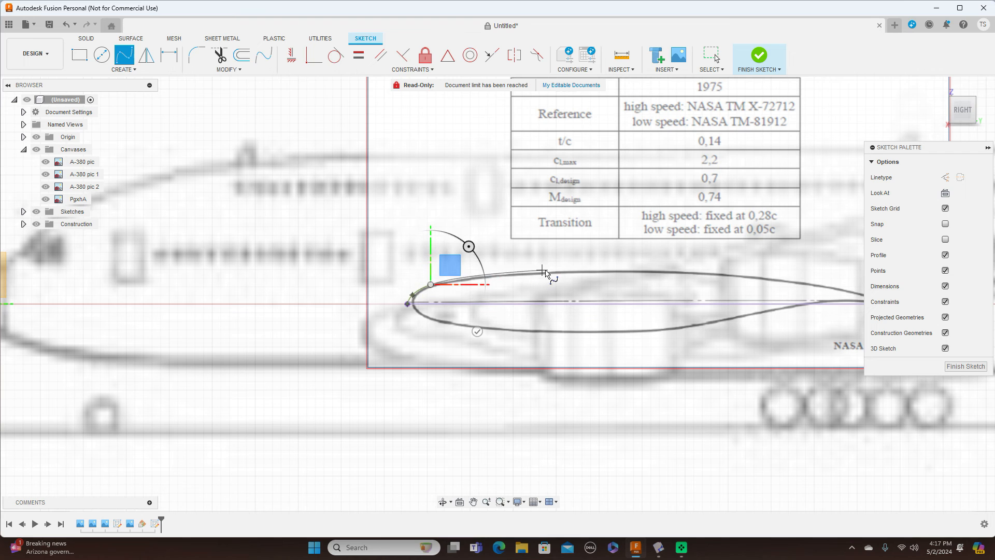
{"action": "left_click", "coordinate": [547, 270]}
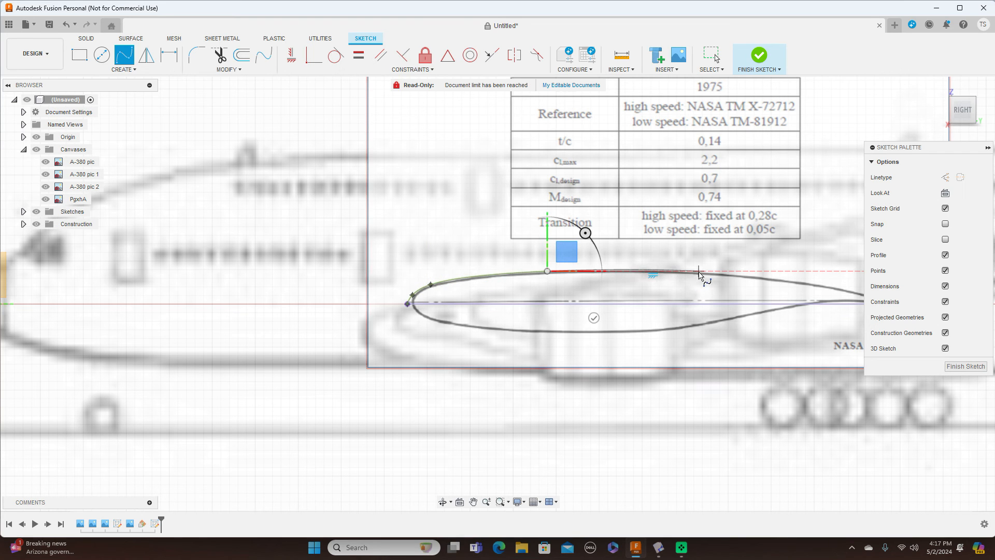
{"action": "left_click", "coordinate": [699, 271]}
{"action": "middle_click_drag", "start_coordinate": [793, 270], "coordinate": [529, 267]}
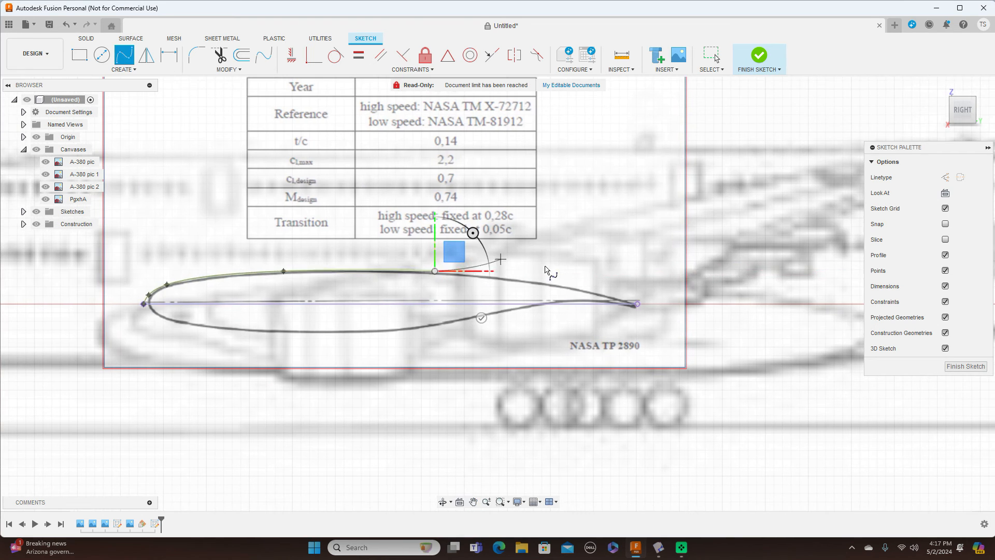
{"action": "left_click", "coordinate": [569, 285]}
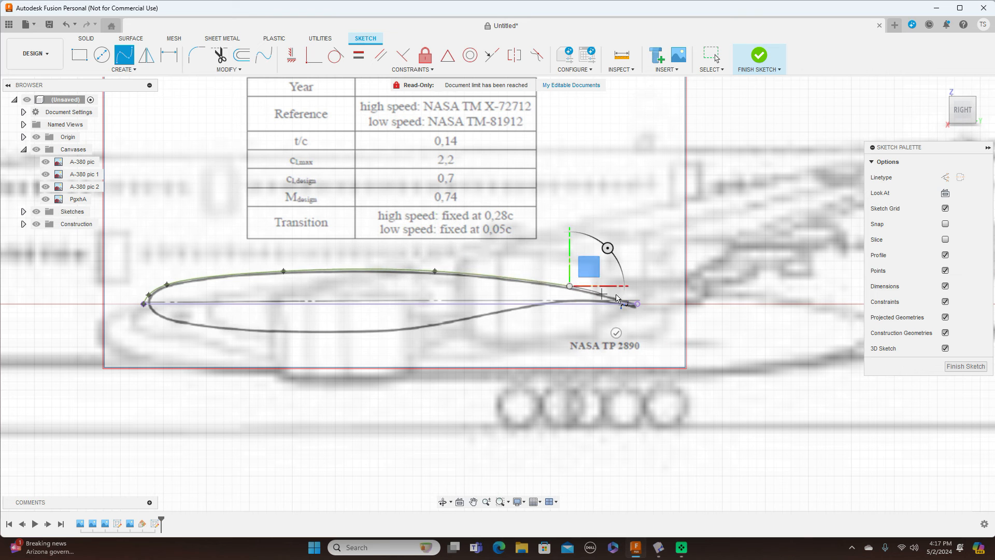
{"action": "left_click", "coordinate": [638, 304]}
{"action": "right_click", "coordinate": [639, 306]}
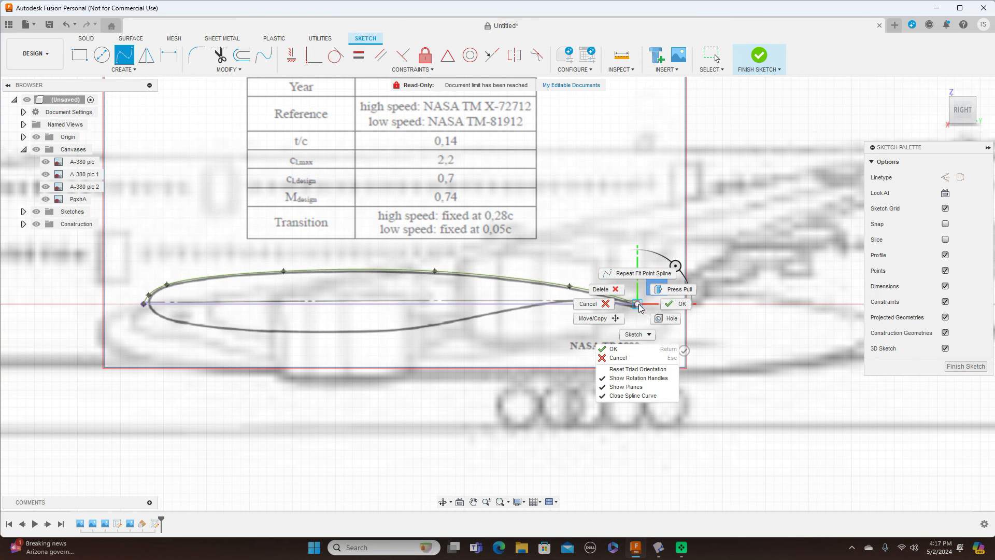
{"action": "left_click", "coordinate": [675, 304]}
Step: Trace the airfoil's lower surface with a second fit-point spline ending at the trailing edge
{"action": "scroll", "coordinate": [549, 383], "scroll_direction": "down", "scroll_amount": 2}
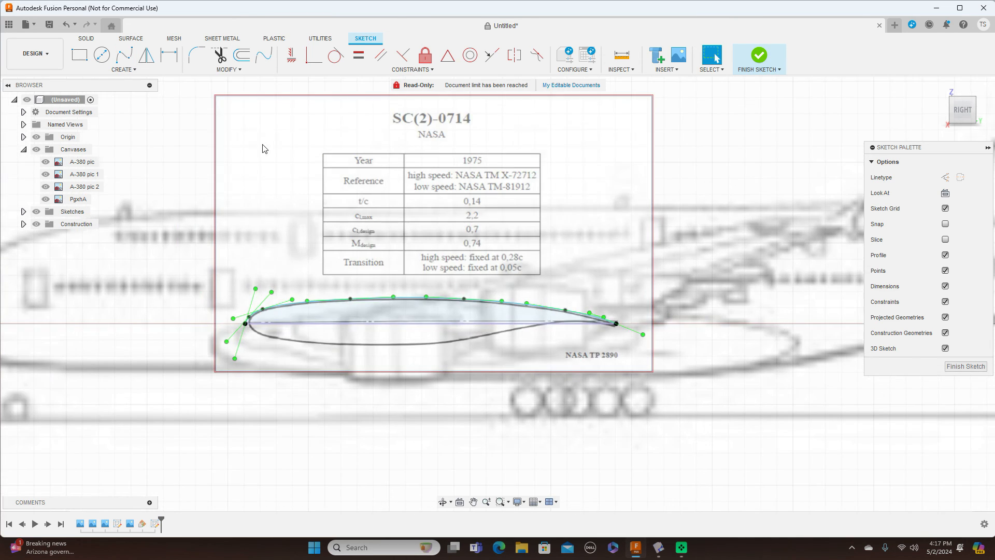
{"action": "left_click", "coordinate": [127, 55]}
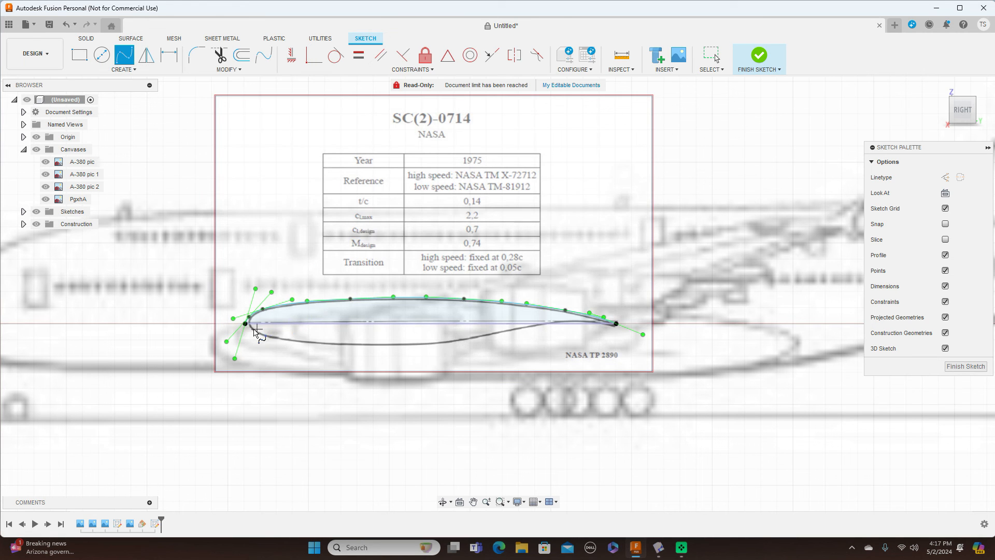
{"action": "left_click", "coordinate": [246, 324]}
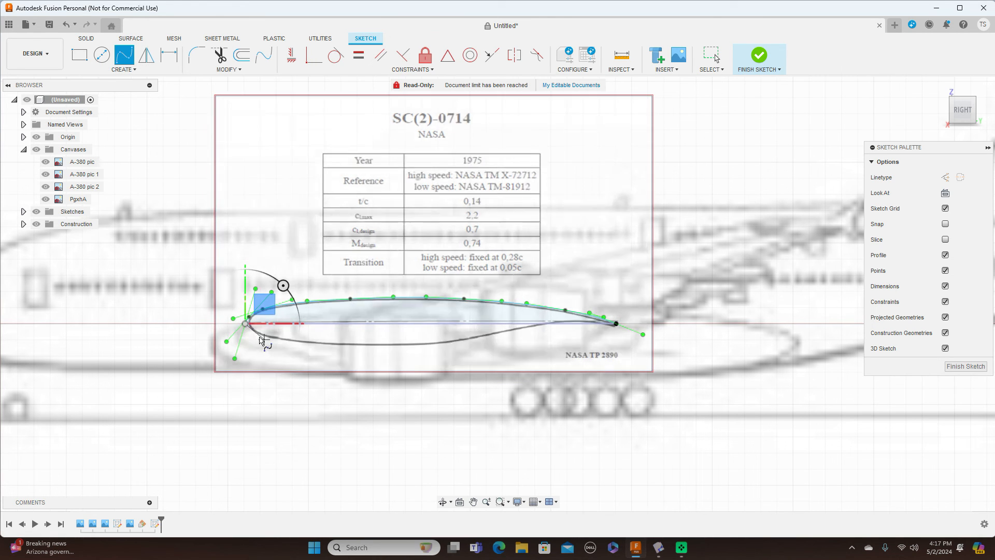
{"action": "scroll", "coordinate": [260, 339], "scroll_direction": "up", "scroll_amount": 4}
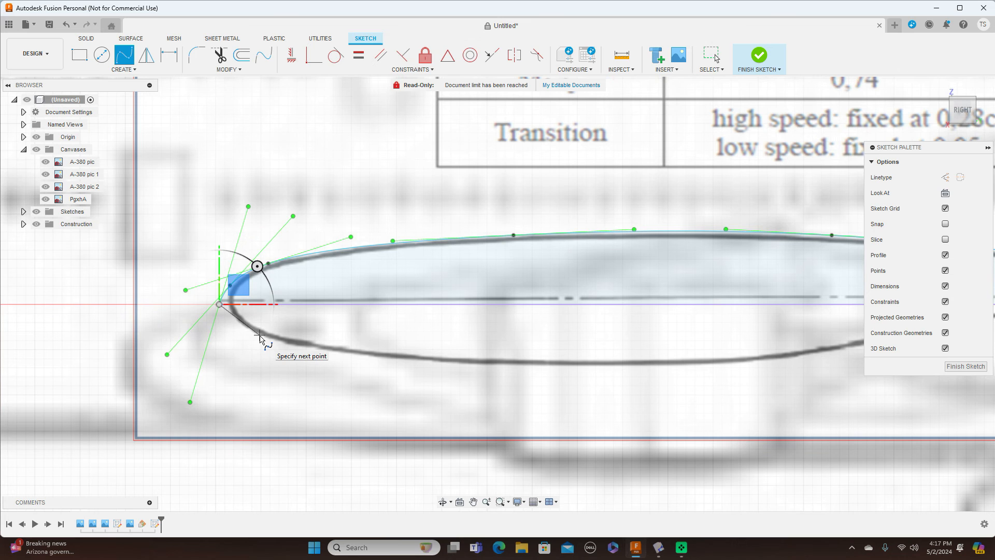
{"action": "left_click", "coordinate": [227, 312]}
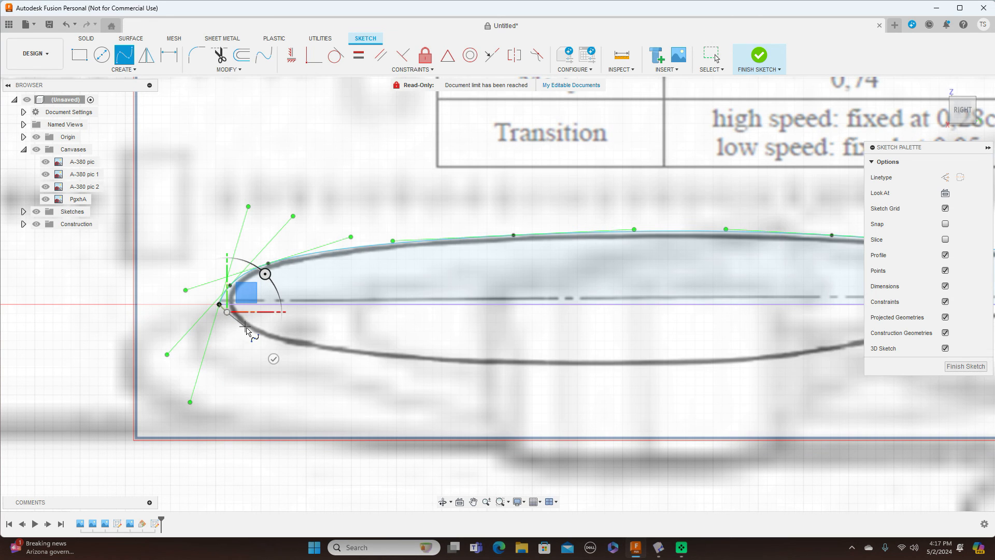
{"action": "left_click", "coordinate": [247, 328]}
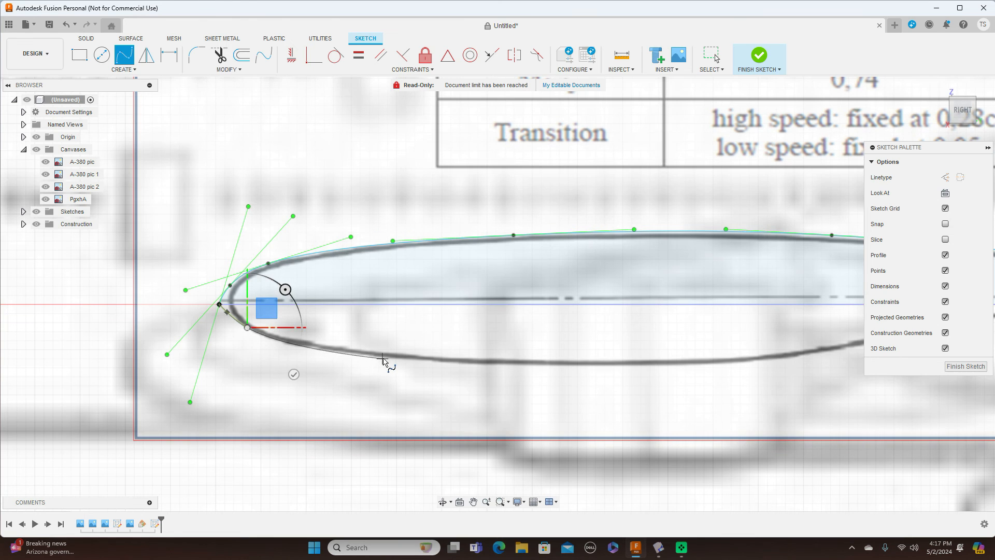
{"action": "left_click", "coordinate": [384, 358]}
{"action": "left_click", "coordinate": [657, 366]}
{"action": "middle_click_drag", "start_coordinate": [657, 366], "coordinate": [289, 388]}
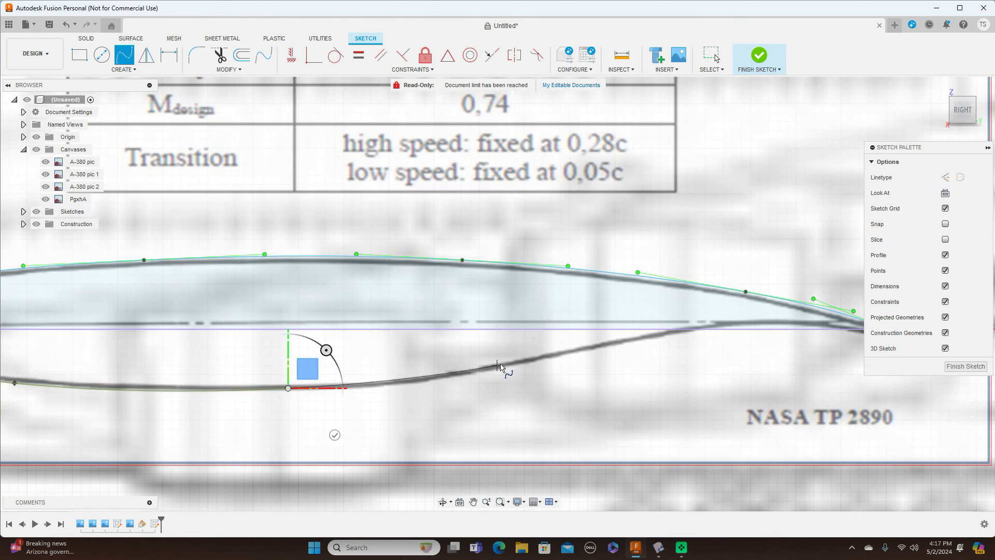
{"action": "left_click", "coordinate": [502, 367]}
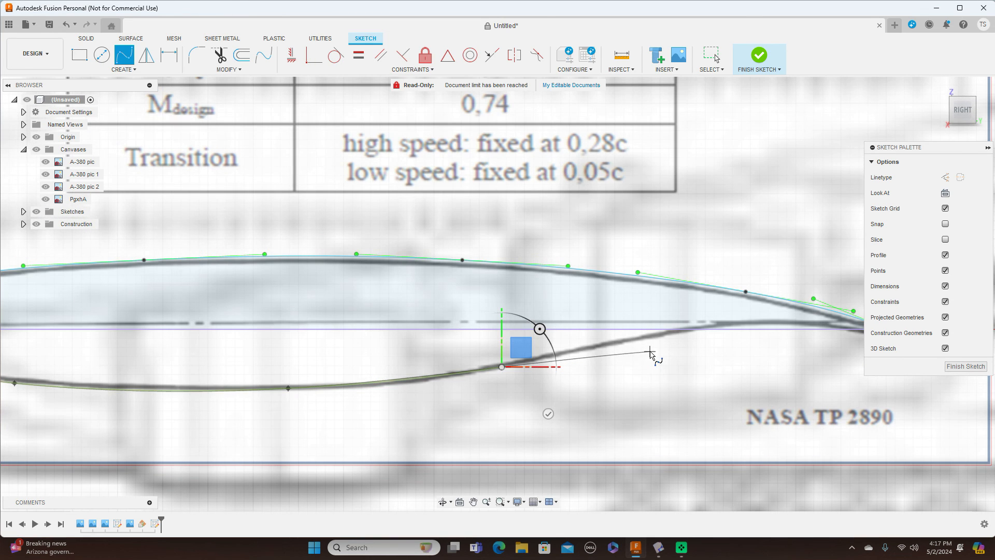
{"action": "middle_click_drag", "start_coordinate": [659, 339], "coordinate": [541, 348]}
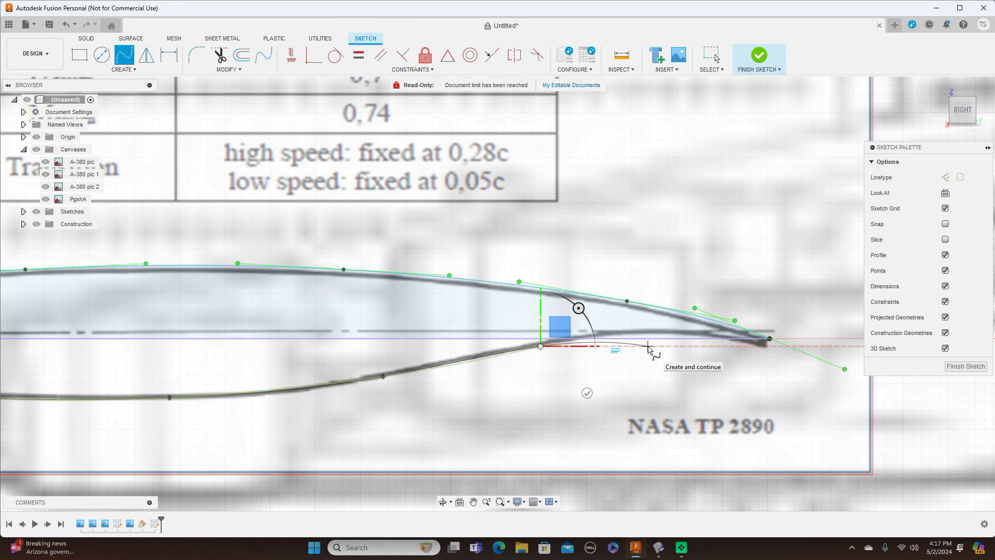
{"action": "left_click", "coordinate": [648, 346]}
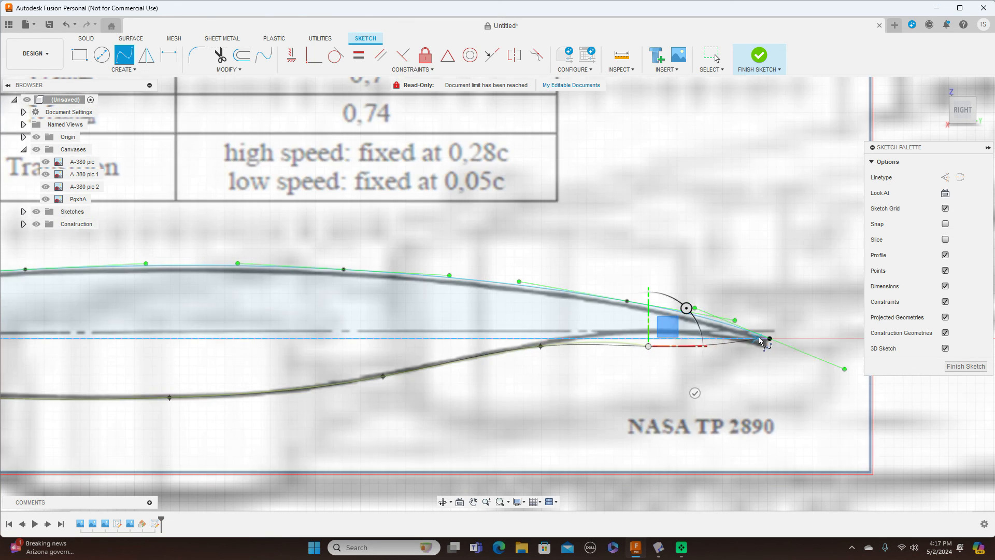
{"action": "left_click", "coordinate": [769, 339]}
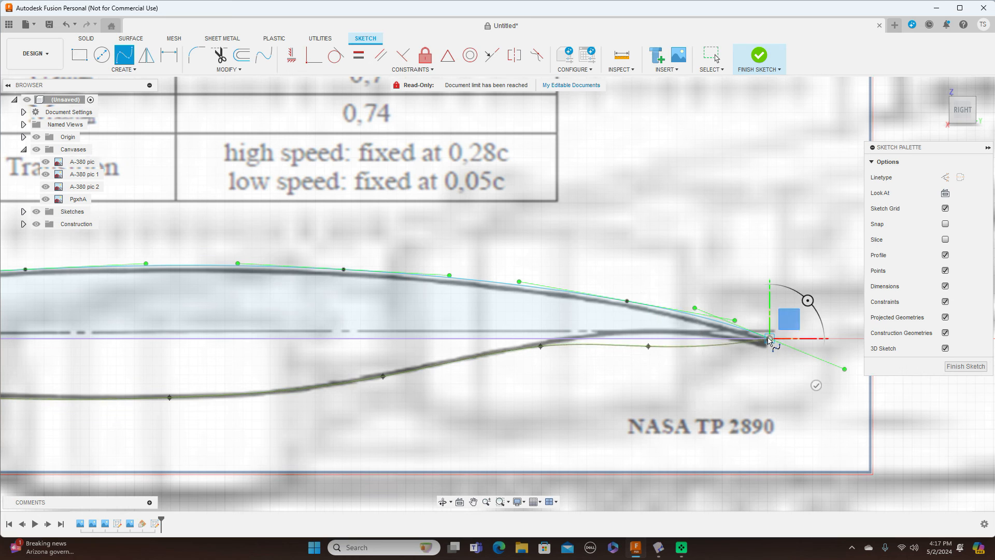
{"action": "right_click", "coordinate": [771, 339]}
{"action": "left_click", "coordinate": [802, 335]}
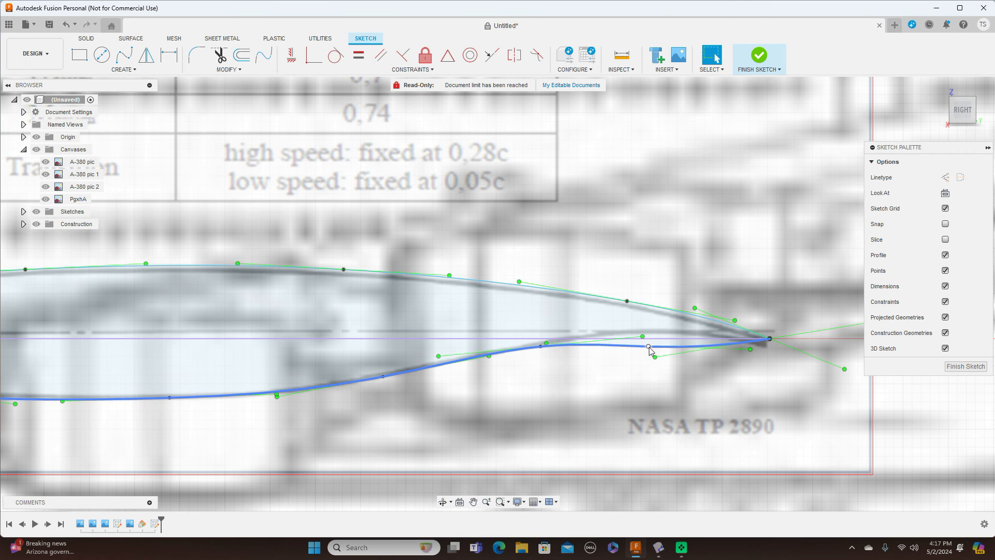
Step: Nudge the fit point near the trailing edge onto the outline and finish the profile sketch
{"action": "left_click_drag", "start_coordinate": [651, 350], "coordinate": [656, 348]}
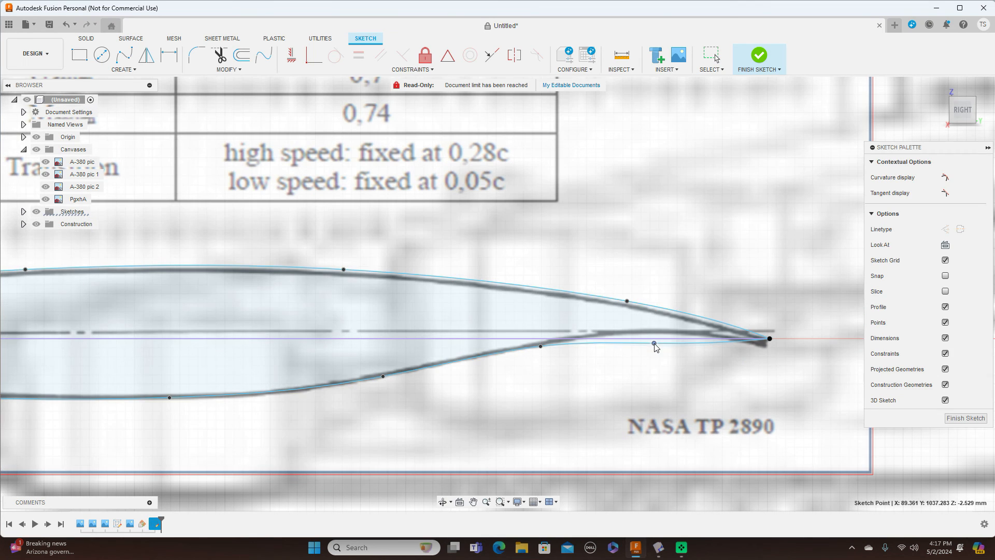
{"action": "scroll", "coordinate": [658, 348], "scroll_direction": "down", "scroll_amount": 6}
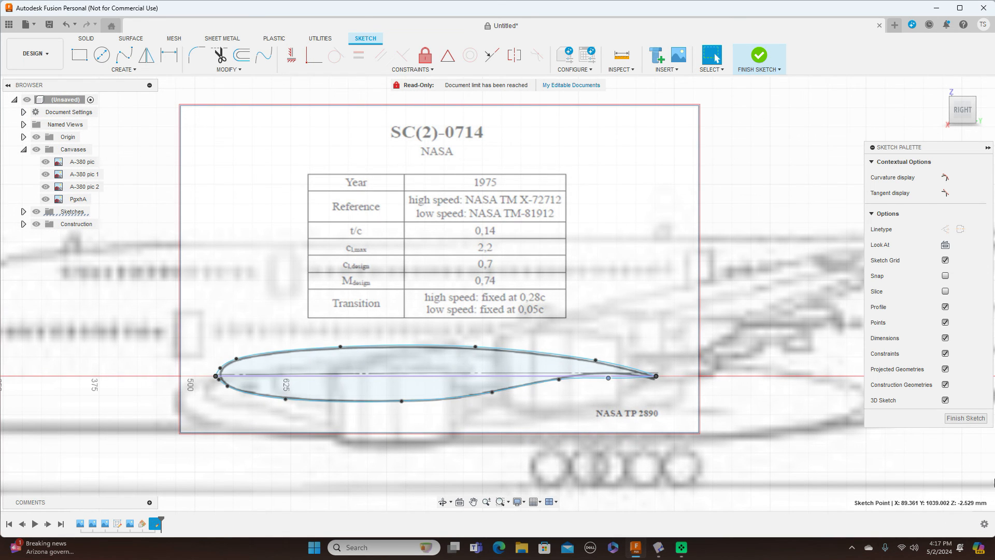
{"action": "left_click", "coordinate": [965, 417]}
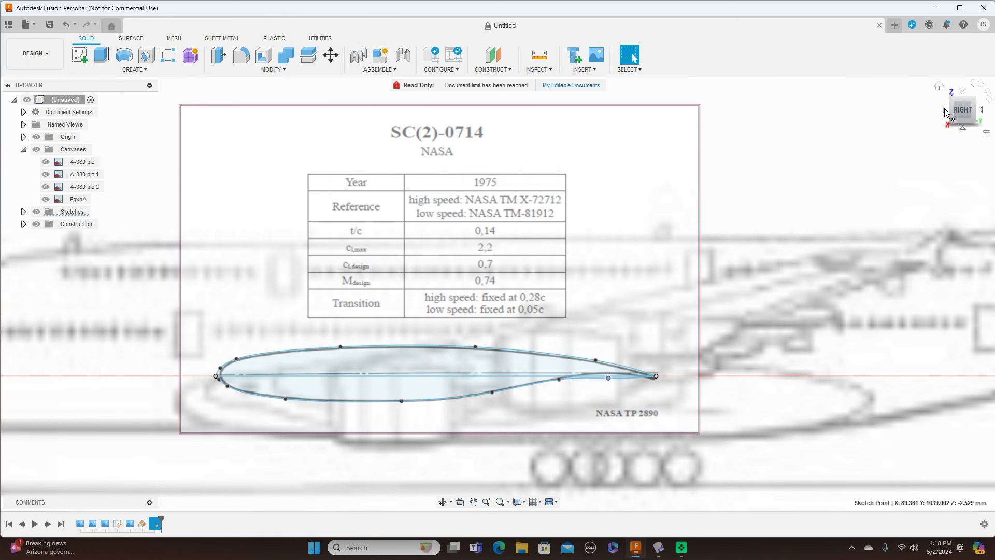
Step: Check the front view and toggle the A-380 pic canvas visibility, leaving it shown
{"action": "left_click", "coordinate": [944, 109]}
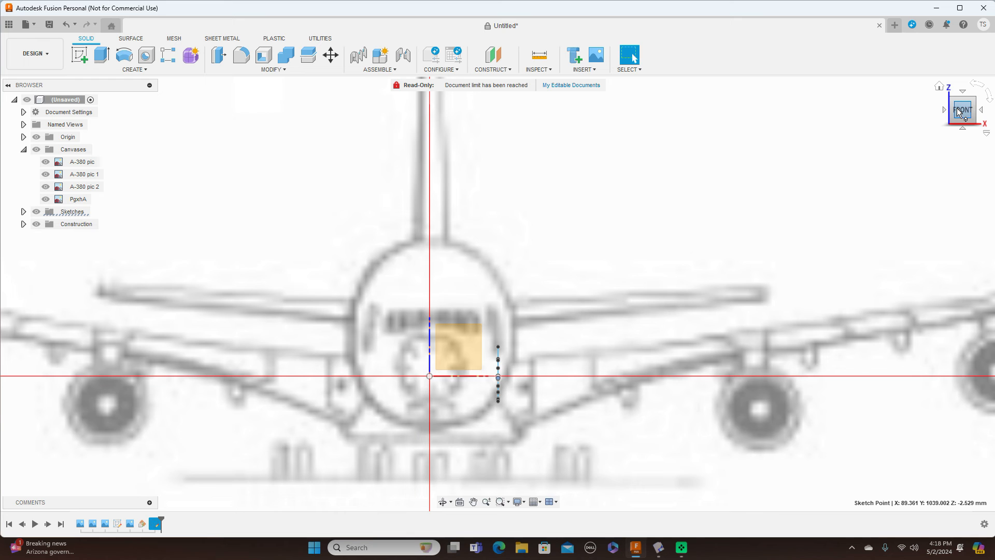
{"action": "left_click_drag", "start_coordinate": [977, 115], "coordinate": [944, 119]}
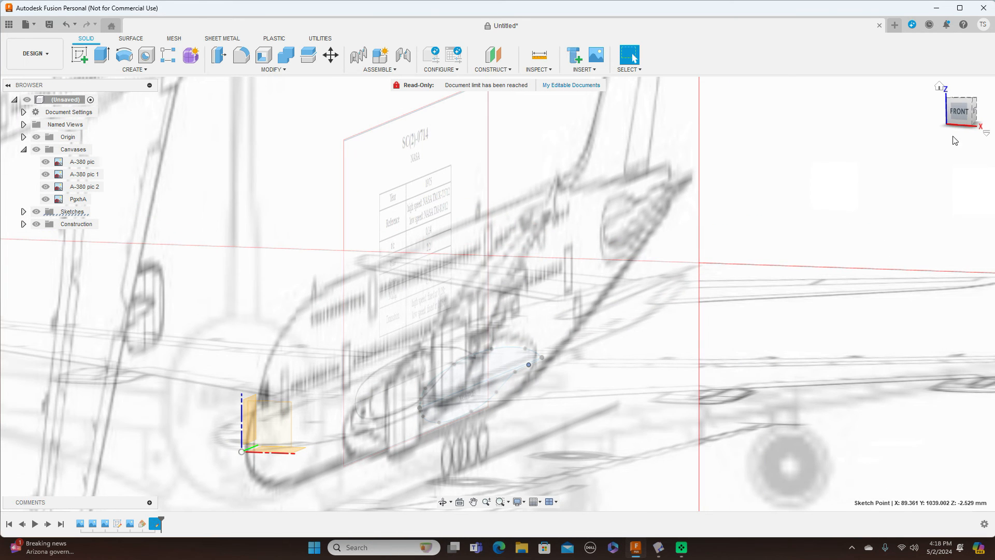
{"action": "left_click", "coordinate": [960, 110]}
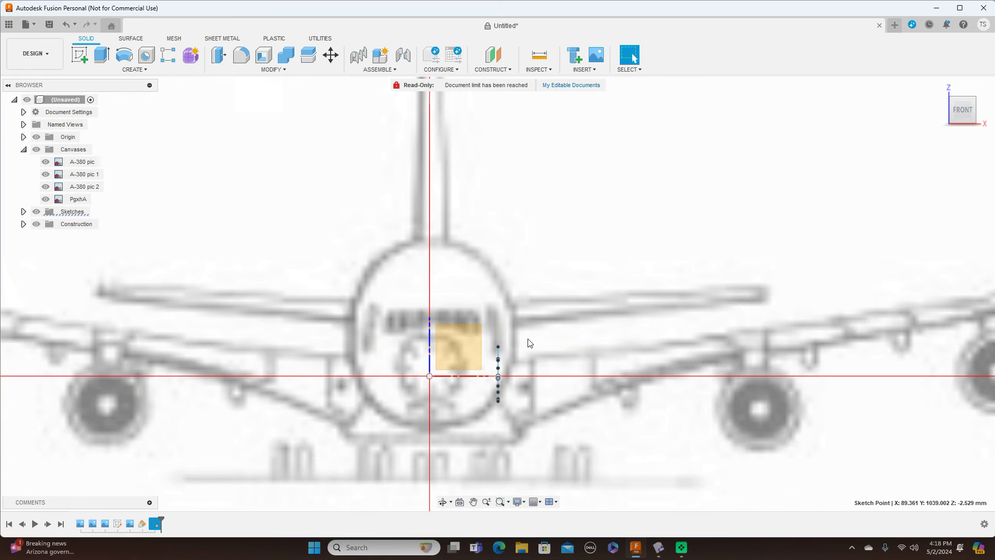
{"action": "scroll", "coordinate": [528, 342], "scroll_direction": "up", "scroll_amount": 5}
{"action": "left_click_drag", "start_coordinate": [976, 110], "coordinate": [959, 109]}
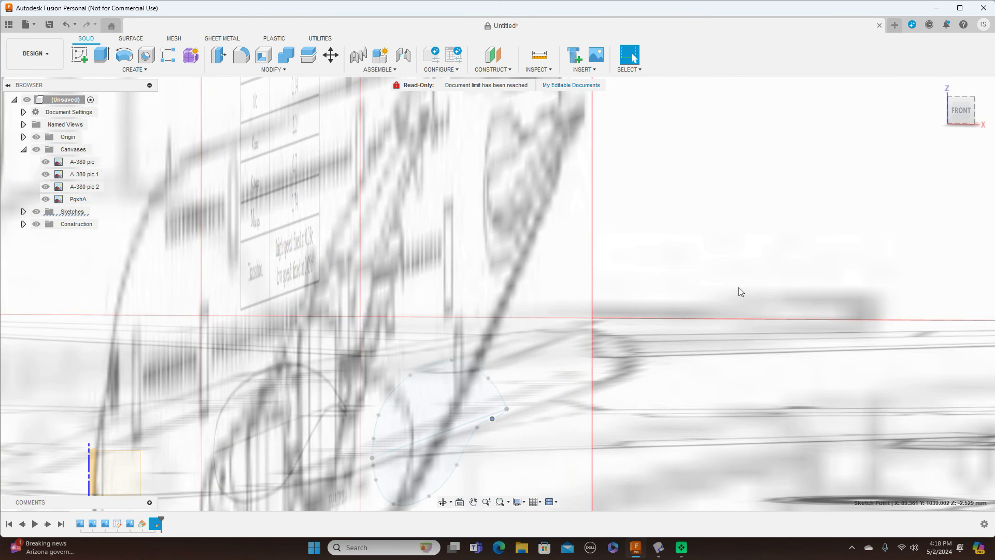
{"action": "scroll", "coordinate": [740, 287], "scroll_direction": "down", "scroll_amount": 6}
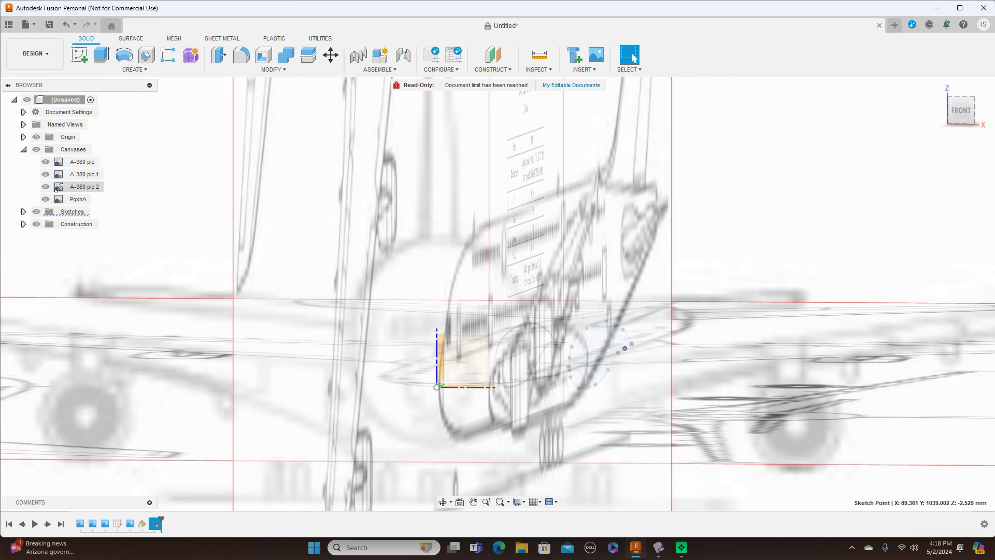
{"action": "left_click", "coordinate": [45, 161]}
{"action": "left_click", "coordinate": [46, 161]}
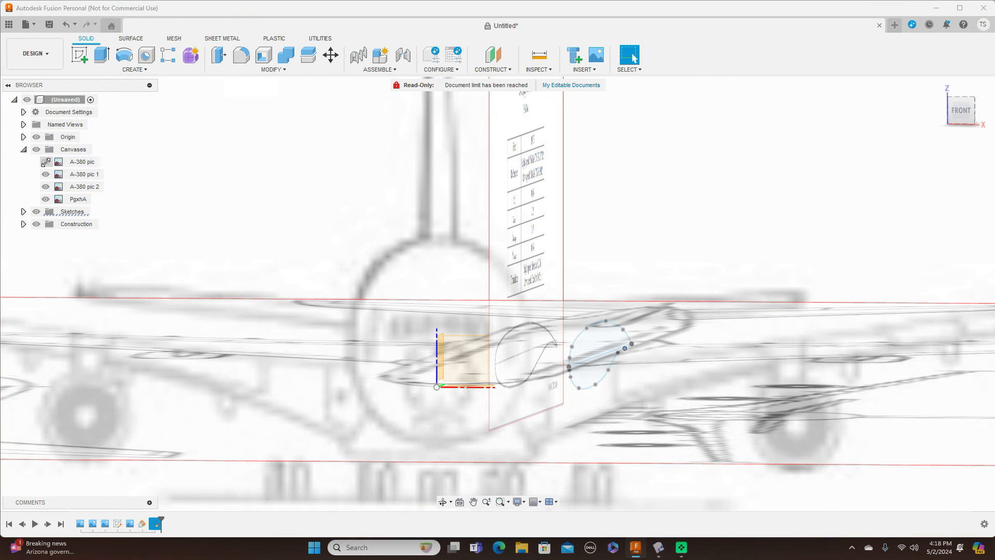
{"action": "left_click", "coordinate": [46, 161]}
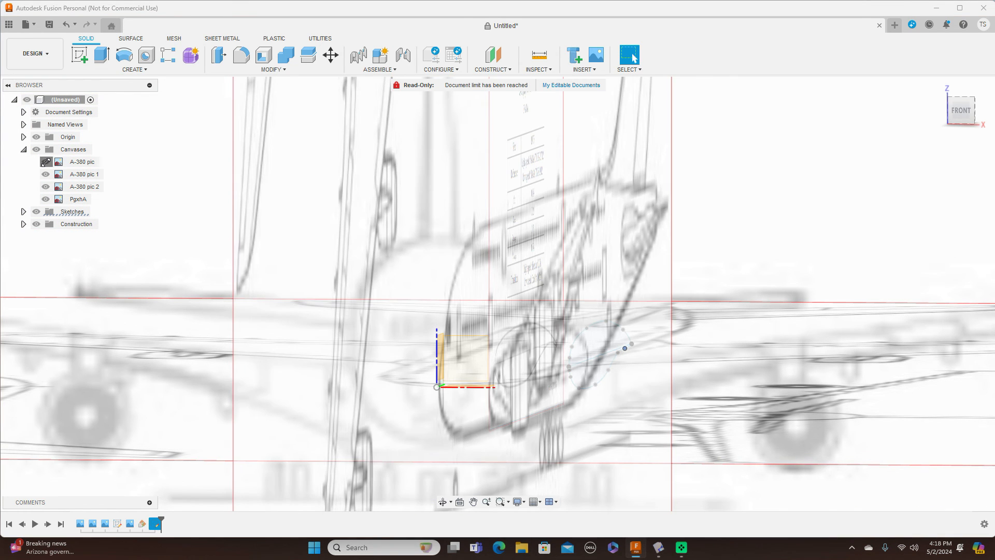
{"action": "left_click", "coordinate": [46, 161]}
{"action": "left_click", "coordinate": [46, 162]}
Step: Create a new sketch on the YZ plane
{"action": "scroll", "coordinate": [646, 307], "scroll_direction": "up", "scroll_amount": 3}
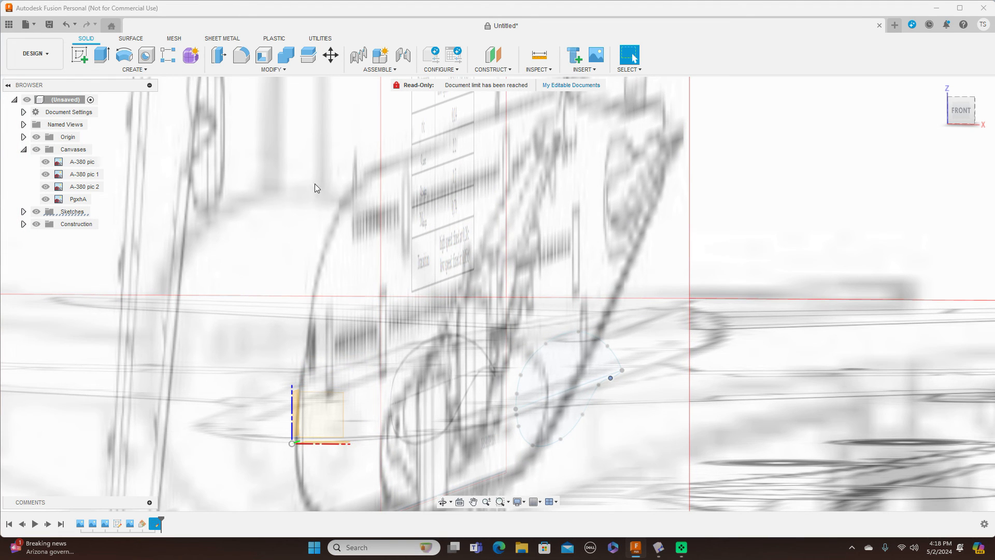
{"action": "left_click", "coordinate": [81, 55]}
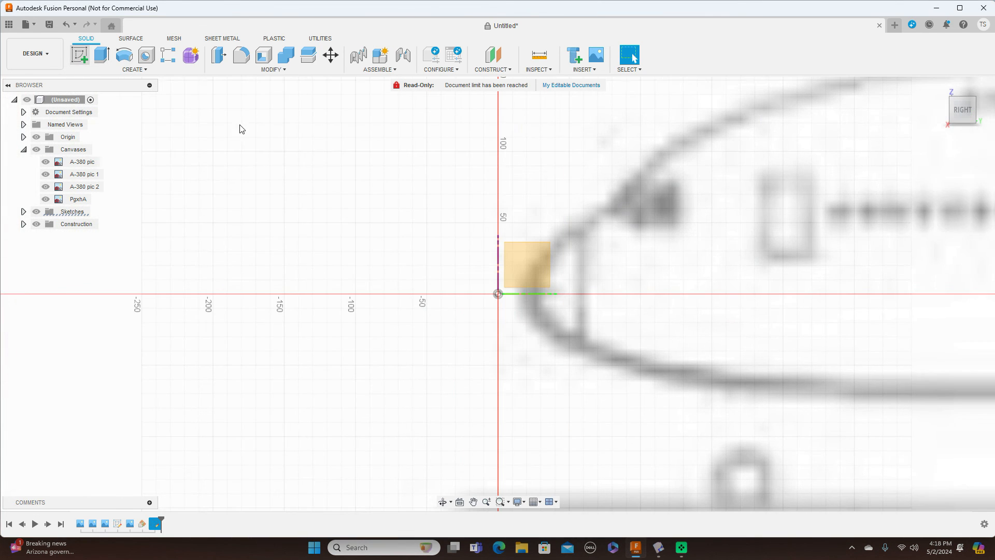
{"action": "left_click", "coordinate": [535, 260]}
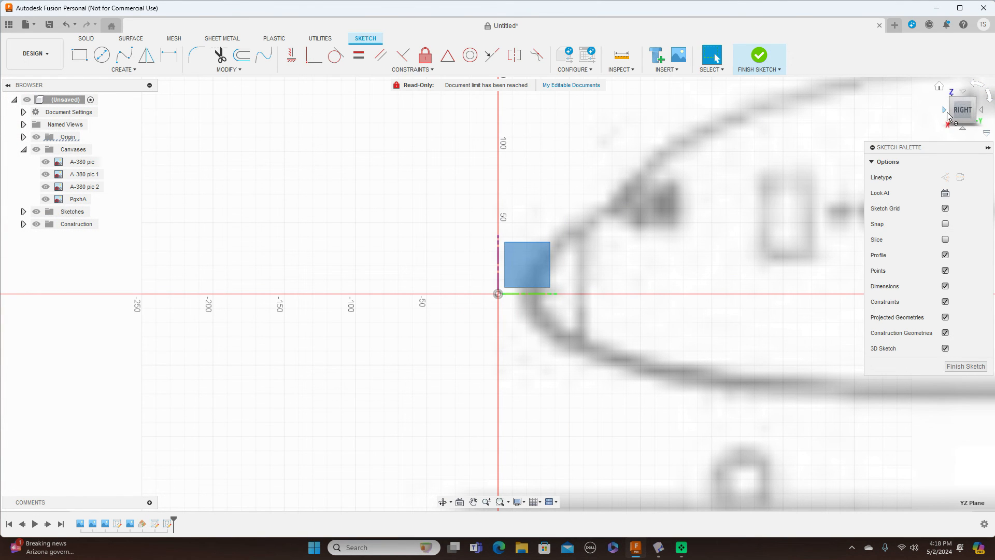
{"action": "left_click_drag", "start_coordinate": [955, 117], "coordinate": [991, 113]}
{"action": "left_click", "coordinate": [784, 331]}
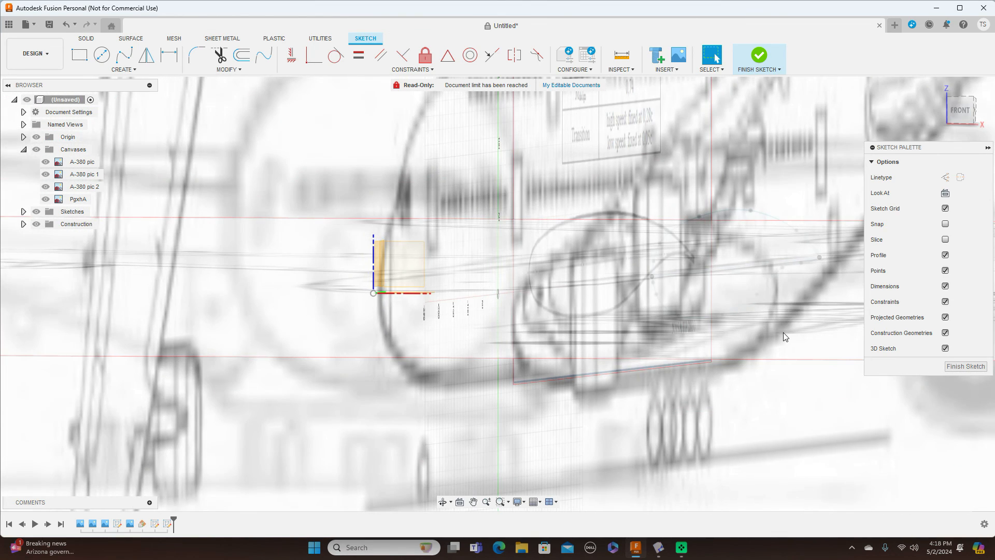
{"action": "scroll", "coordinate": [784, 334], "scroll_direction": "down", "scroll_amount": 2}
{"action": "scroll", "coordinate": [783, 334], "scroll_direction": "up", "scroll_amount": 2}
{"action": "middle_click_drag", "start_coordinate": [783, 335], "coordinate": [547, 419]}
{"action": "scroll", "coordinate": [551, 423], "scroll_direction": "down", "scroll_amount": 4}
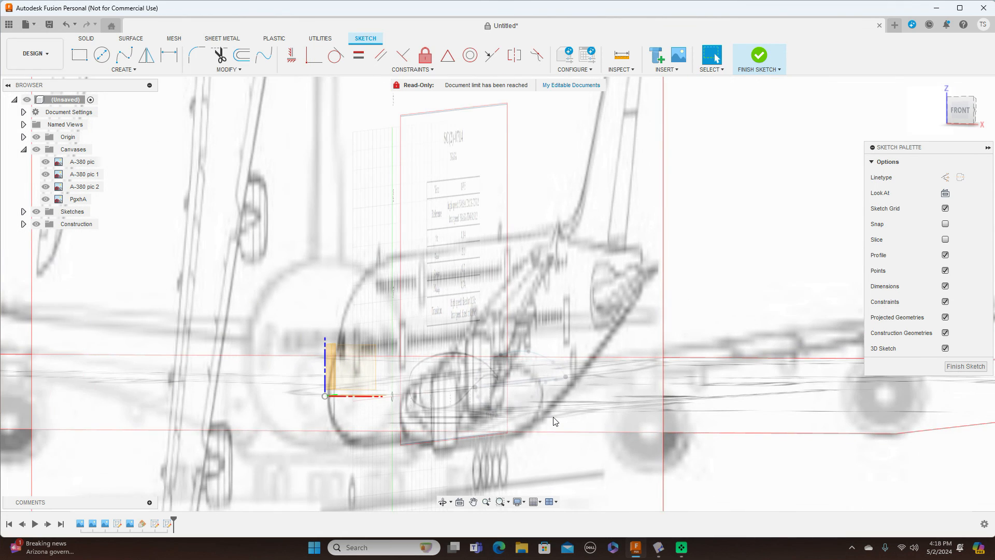
{"action": "scroll", "coordinate": [554, 421], "scroll_direction": "up", "scroll_amount": 1}
{"action": "scroll", "coordinate": [553, 421], "scroll_direction": "up", "scroll_amount": 1}
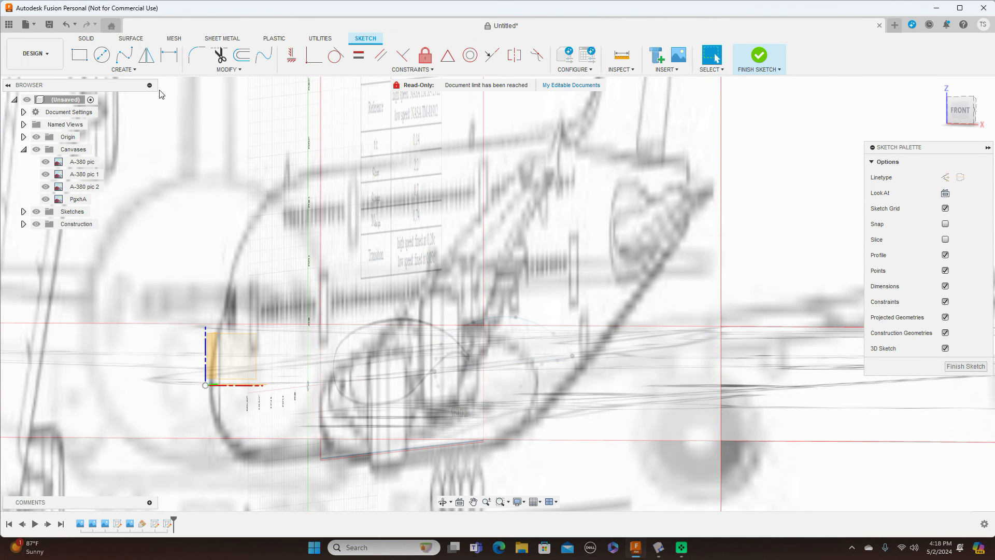
{"action": "left_click", "coordinate": [123, 55]}
{"action": "scroll", "coordinate": [438, 362], "scroll_direction": "up", "scroll_amount": 2}
{"action": "scroll", "coordinate": [439, 363], "scroll_direction": "up", "scroll_amount": 3}
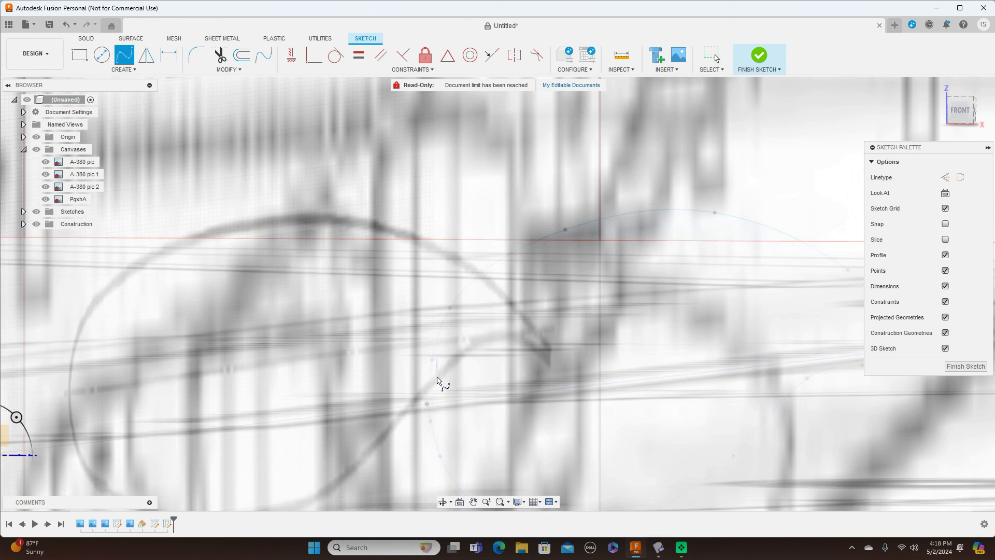
{"action": "left_click", "coordinate": [428, 406]}
{"action": "scroll", "coordinate": [430, 410], "scroll_direction": "down", "scroll_amount": 4}
{"action": "scroll", "coordinate": [430, 410], "scroll_direction": "down", "scroll_amount": 2}
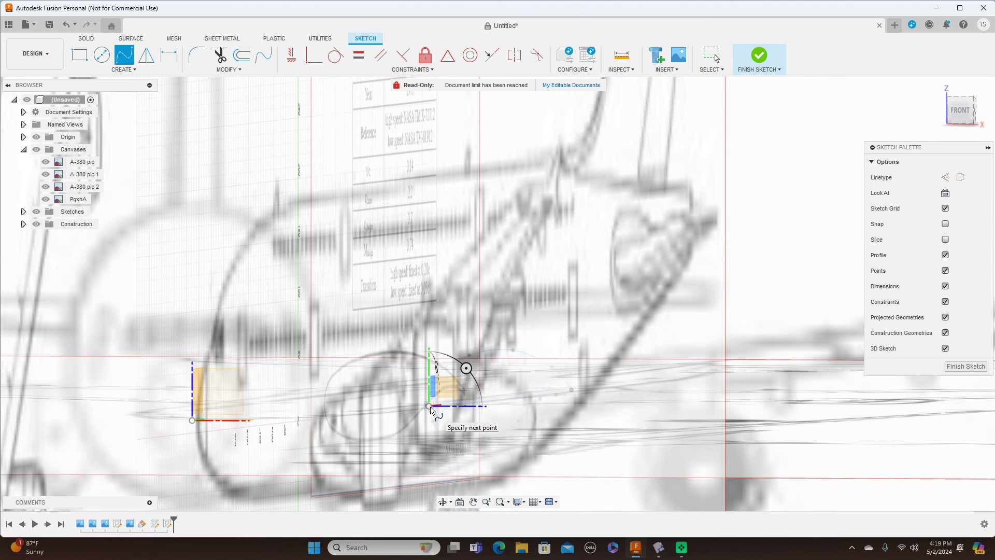
{"action": "left_click", "coordinate": [962, 111]}
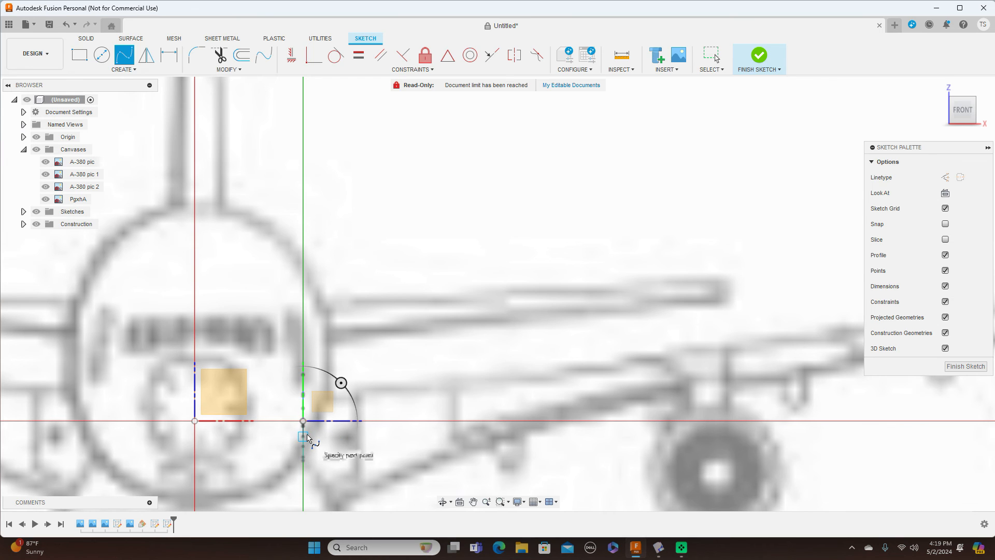
{"action": "mouse_move", "coordinate": [975, 119]}
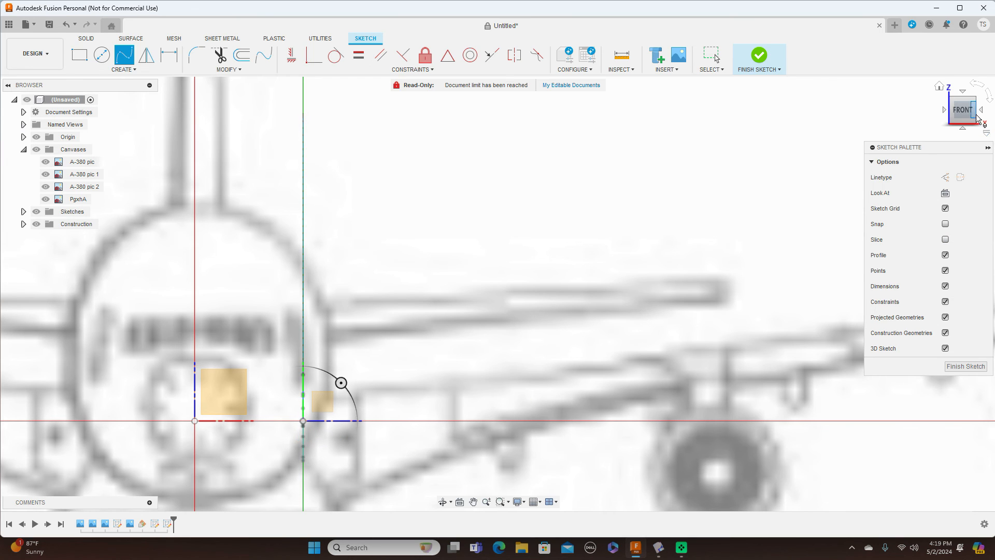
{"action": "left_click_drag", "start_coordinate": [968, 114], "coordinate": [975, 122]}
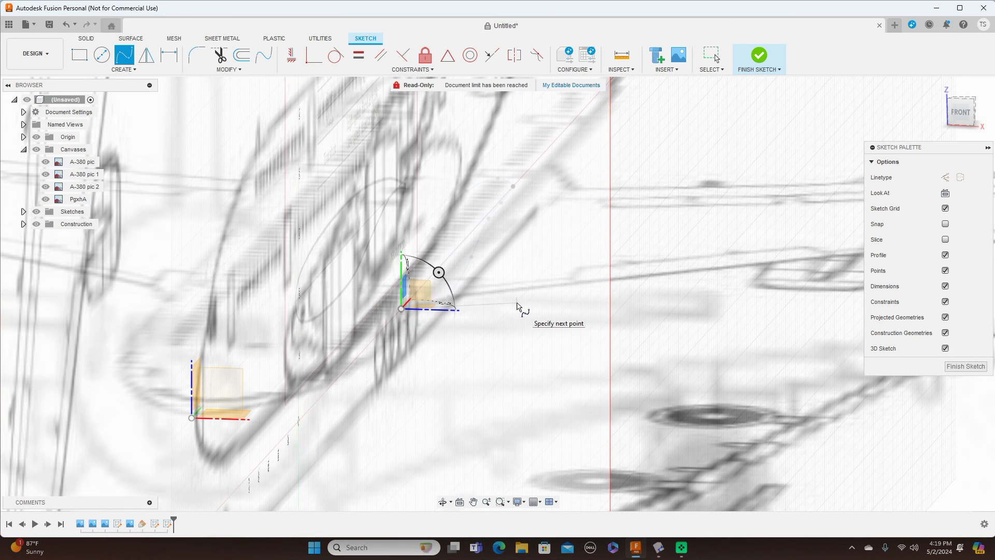
{"action": "right_click", "coordinate": [517, 303]}
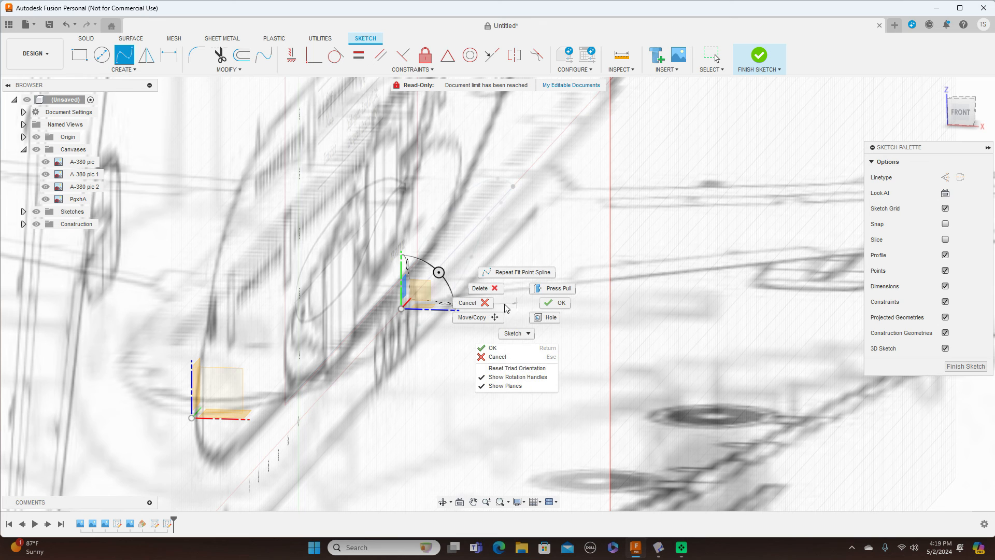
{"action": "left_click", "coordinate": [484, 307]}
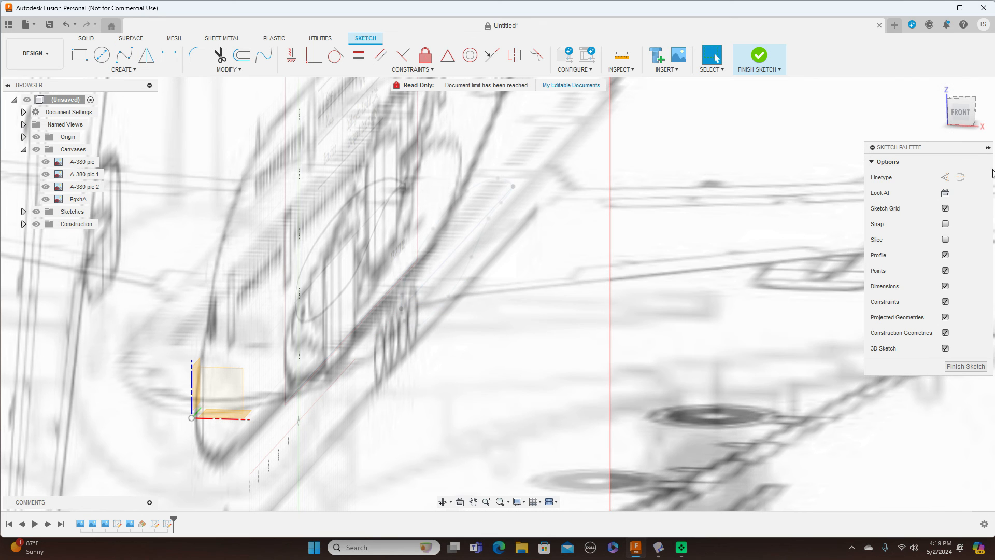
{"action": "left_click", "coordinate": [958, 114]}
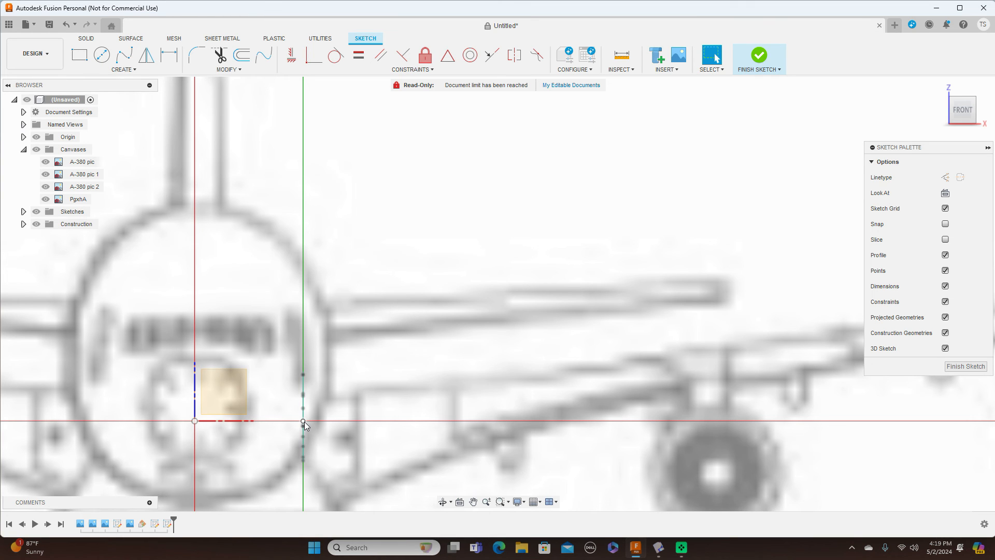
{"action": "mouse_move", "coordinate": [966, 95]}
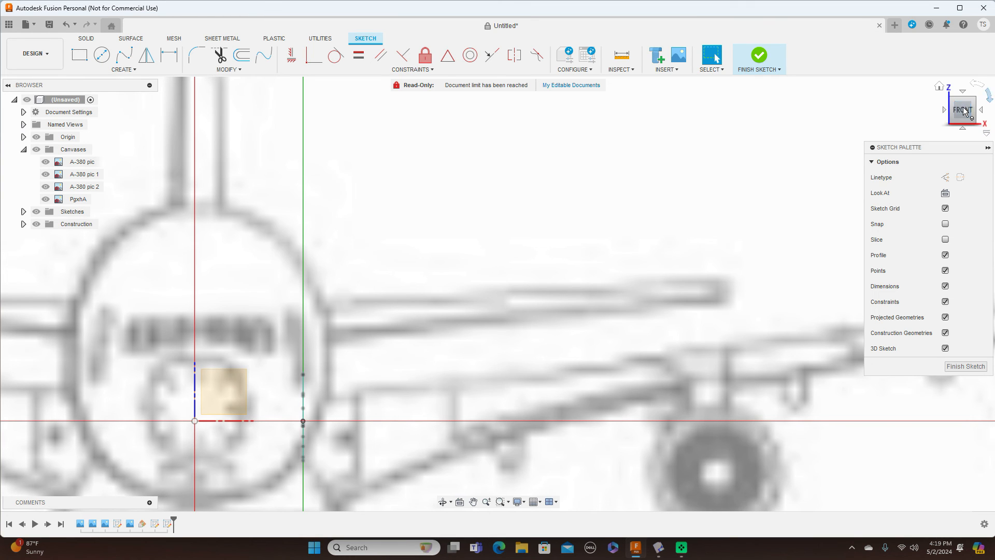
{"action": "left_click", "coordinate": [963, 93]}
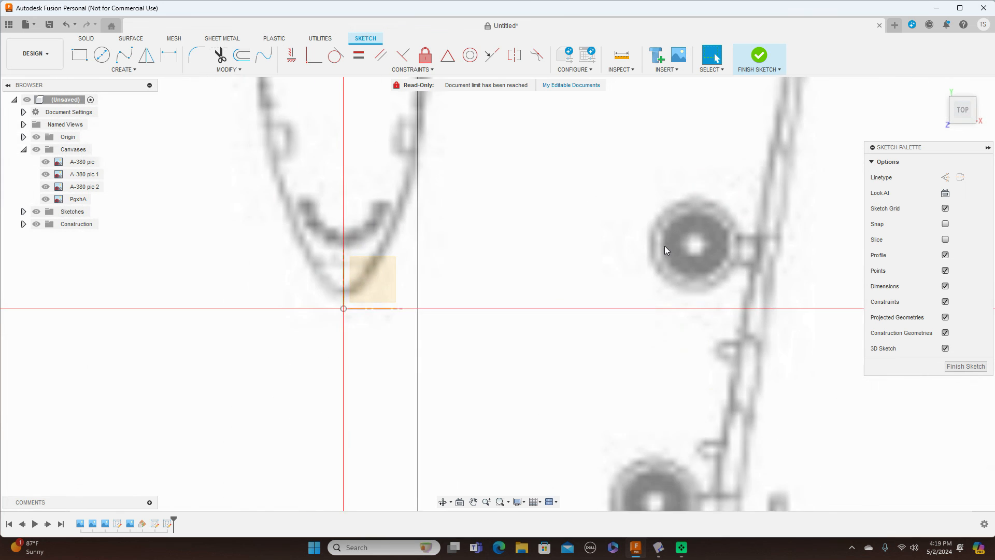
{"action": "middle_click_drag", "start_coordinate": [669, 243], "coordinate": [641, 365]}
{"action": "scroll", "coordinate": [653, 340], "scroll_direction": "down", "scroll_amount": 4}
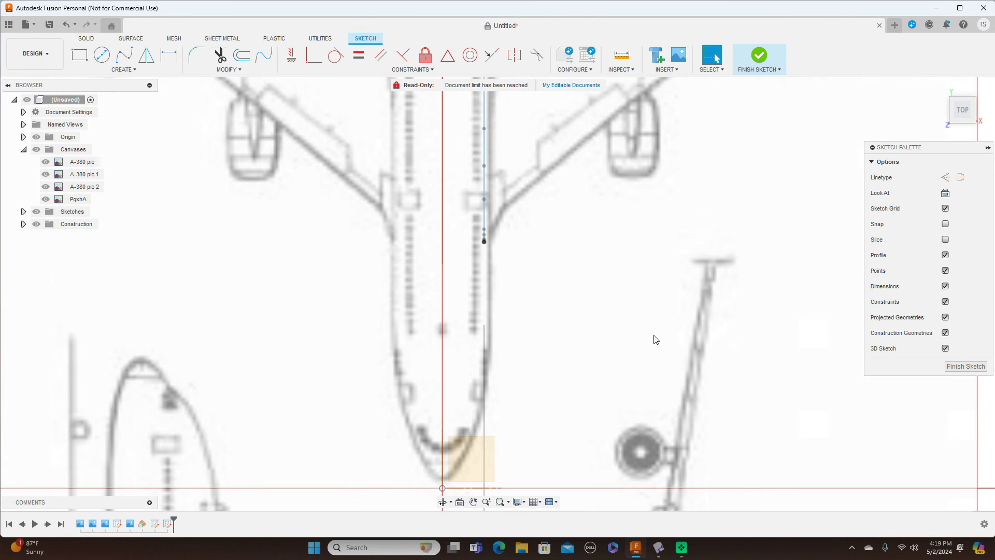
{"action": "mouse_move", "coordinate": [962, 121]}
{"action": "left_mouse_down"}
{"action": "mouse_move", "coordinate": [946, 99]}
{"action": "mouse_move", "coordinate": [961, 114]}
{"action": "left_mouse_up"}
{"action": "left_click", "coordinate": [962, 112]}
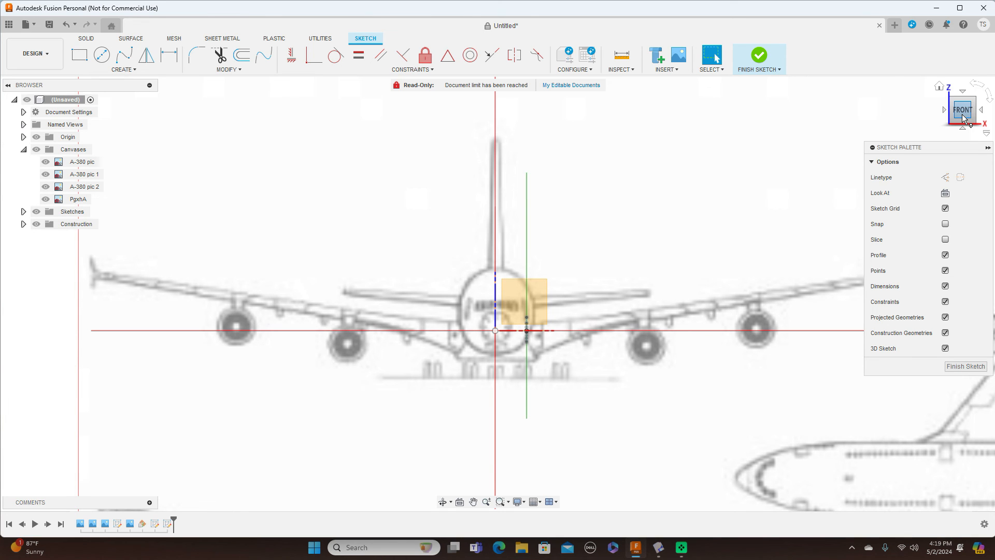
{"action": "scroll", "coordinate": [664, 262], "scroll_direction": "up", "scroll_amount": 4}
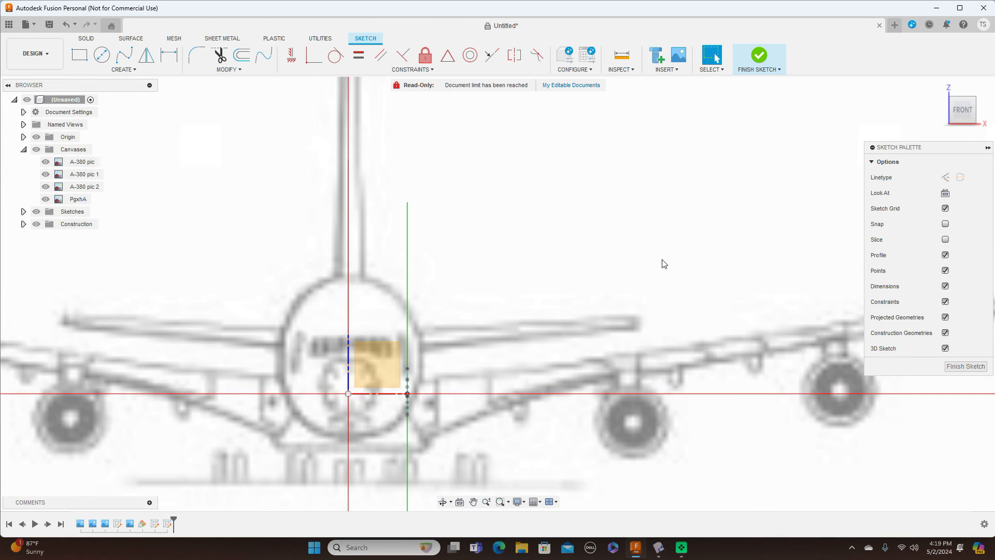
{"action": "left_click", "coordinate": [124, 56]}
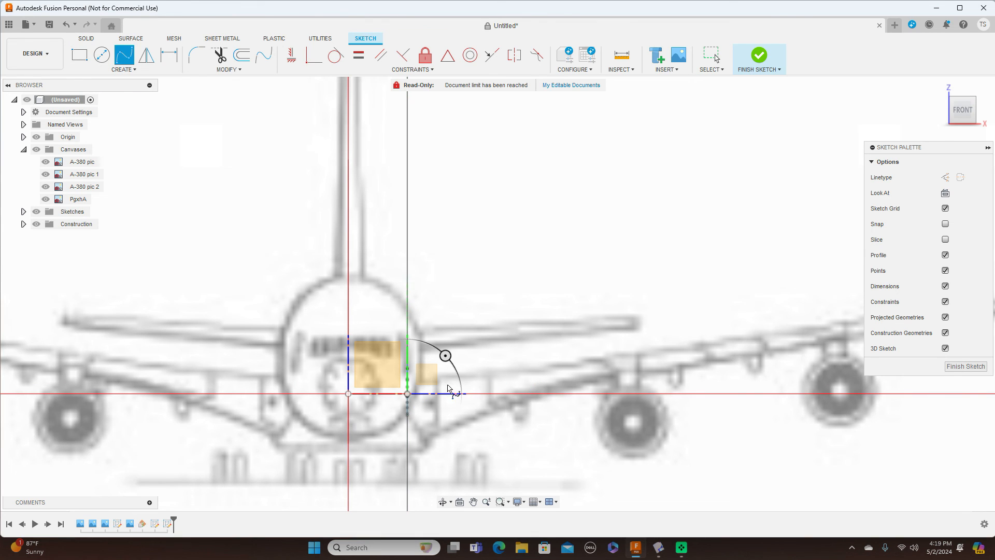
{"action": "right_click", "coordinate": [407, 395]}
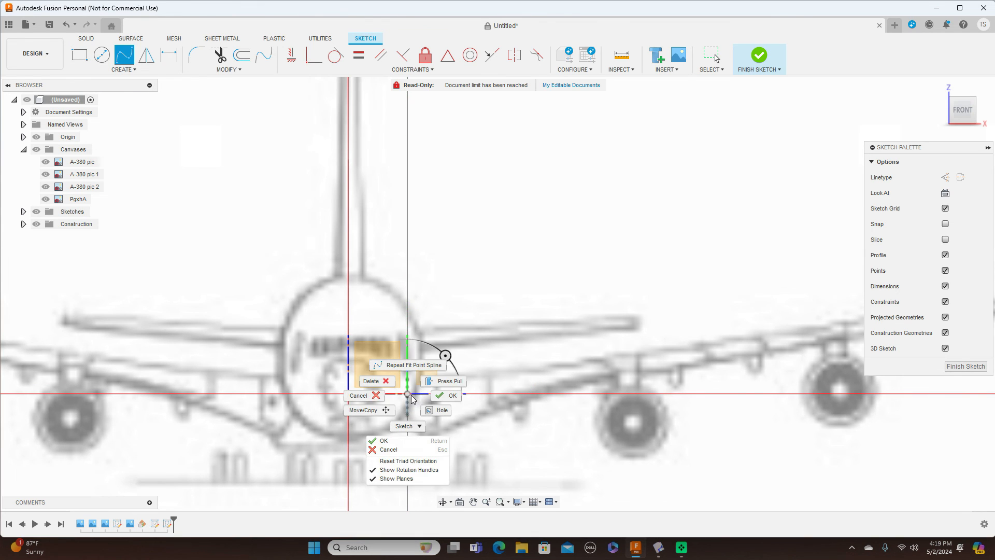
{"action": "left_click", "coordinate": [369, 400]}
{"action": "mouse_move", "coordinate": [969, 119]}
{"action": "left_mouse_down"}
{"action": "mouse_move", "coordinate": [931, 122]}
{"action": "mouse_move", "coordinate": [953, 121]}
{"action": "left_mouse_up"}
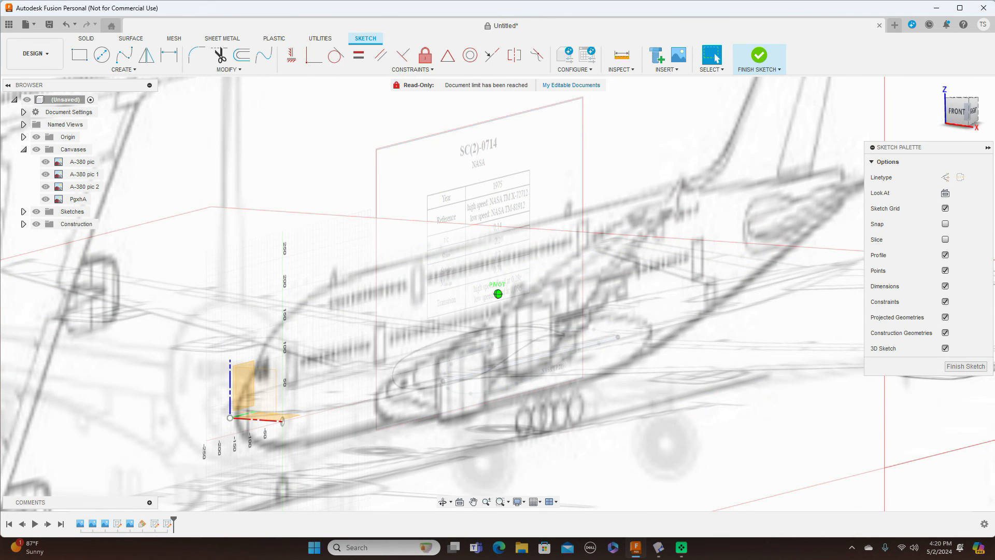
{"action": "left_click", "coordinate": [954, 113]}
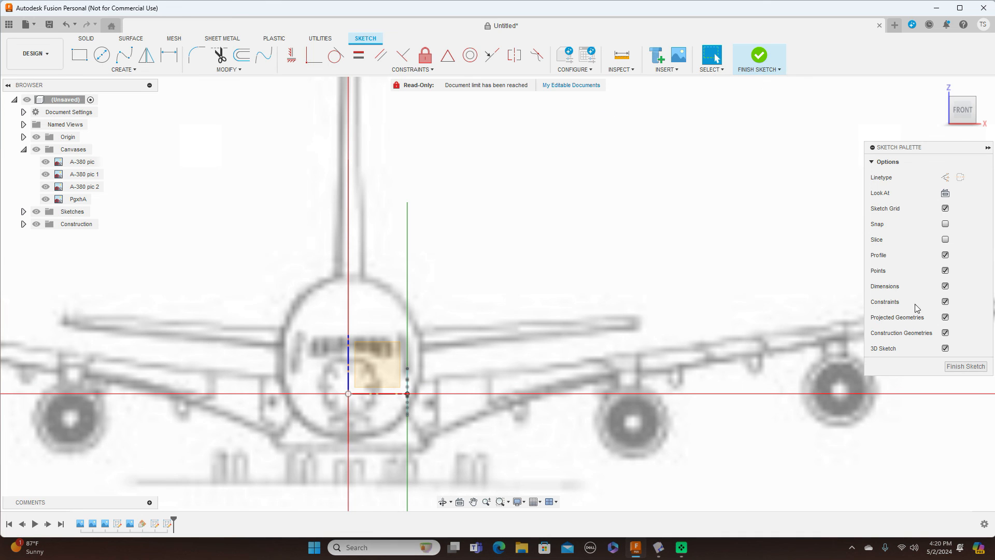
Step: Finish the sketch and start a Plane at Angle hinged on the fuselage sketch line
{"action": "left_click", "coordinate": [960, 366]}
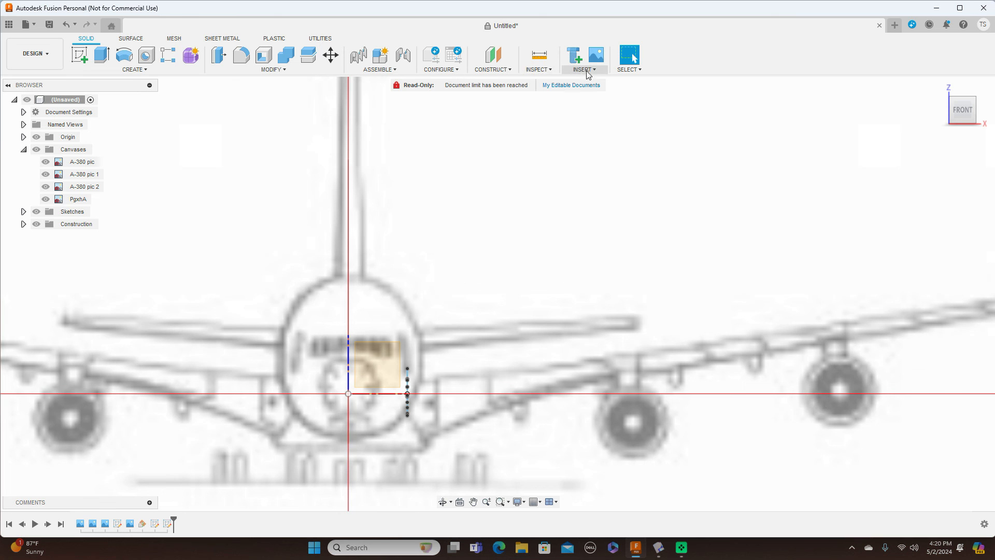
{"action": "left_click", "coordinate": [517, 75]}
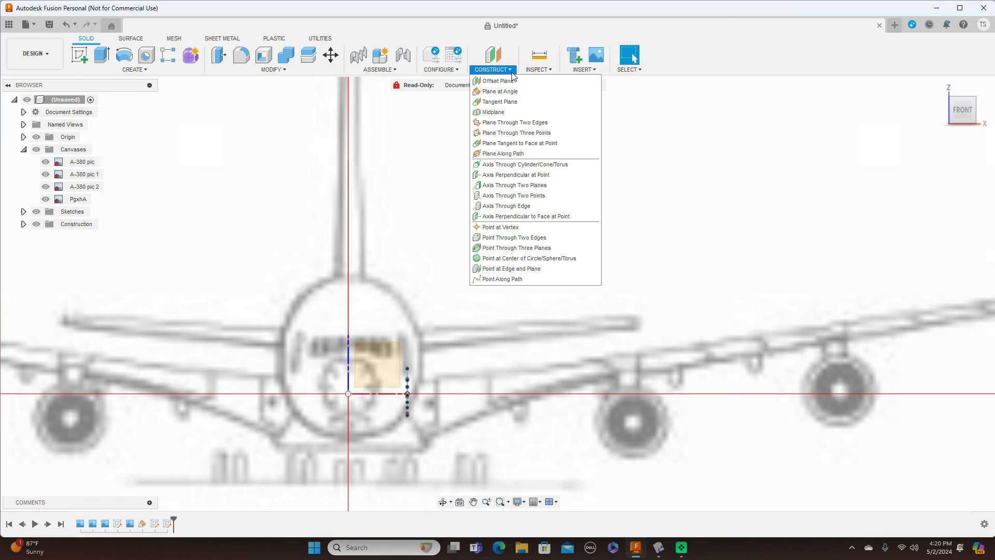
{"action": "left_click", "coordinate": [511, 89]}
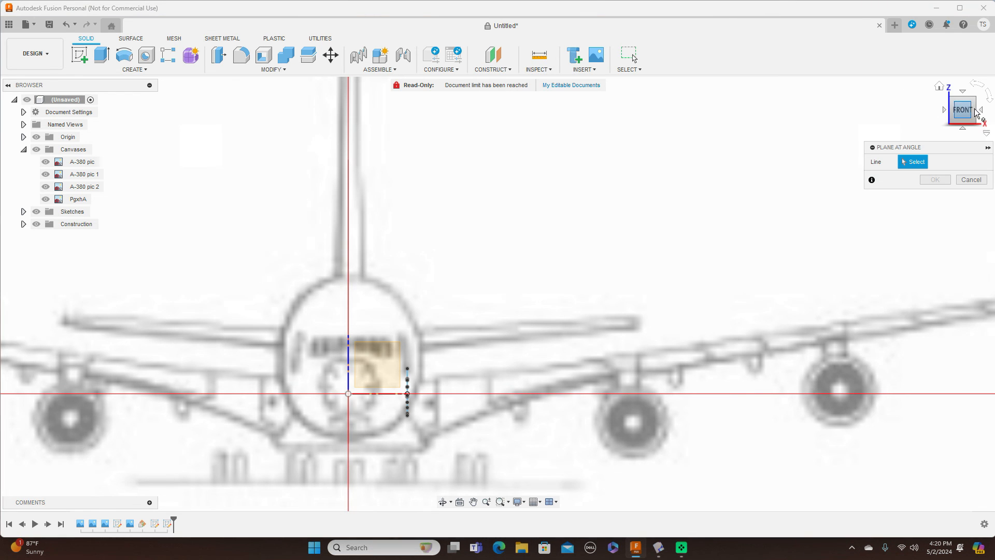
{"action": "left_click_drag", "start_coordinate": [963, 109], "coordinate": [955, 112]}
{"action": "scroll", "coordinate": [446, 371], "scroll_direction": "up", "scroll_amount": 5}
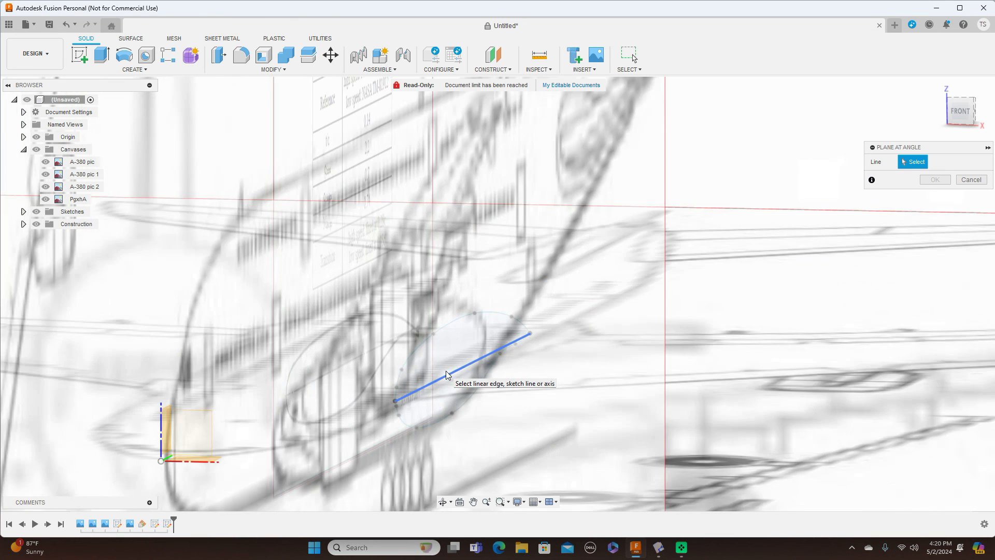
{"action": "left_click", "coordinate": [456, 375]}
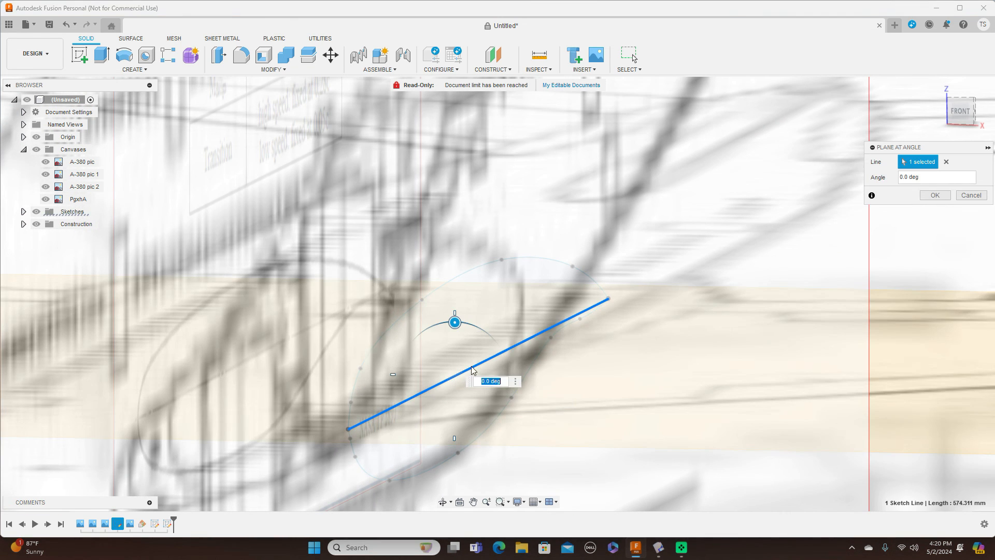
{"action": "left_click", "coordinate": [961, 112]}
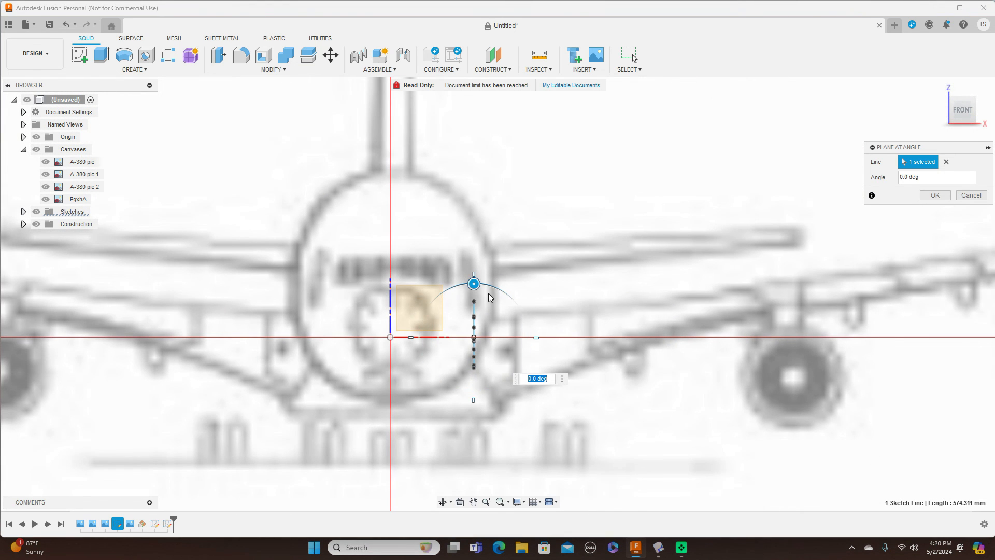
Step: Tilt the angled plane to -8° and create the construction plane
{"action": "left_click_drag", "start_coordinate": [473, 283], "coordinate": [466, 285]}
{"action": "scroll", "coordinate": [555, 328], "scroll_direction": "up", "scroll_amount": 2}
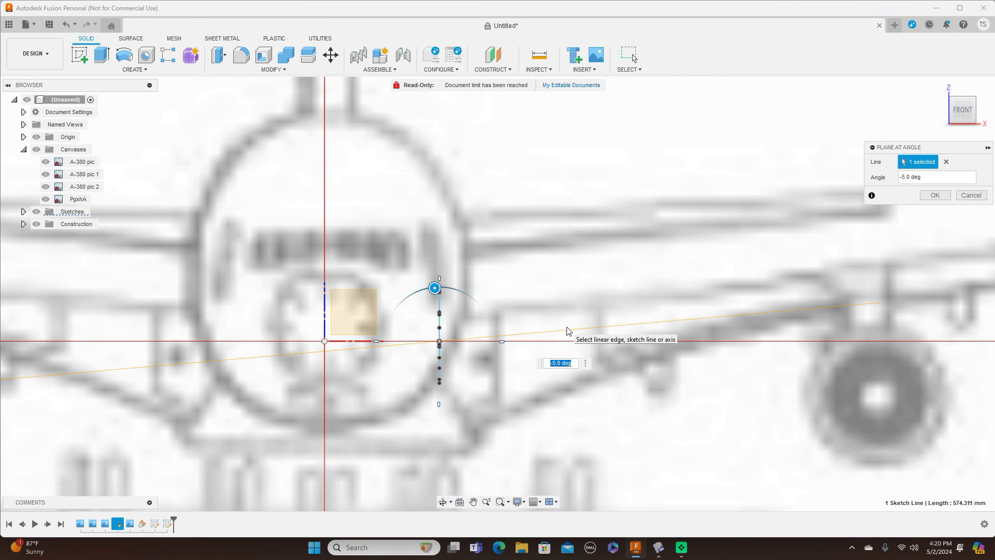
{"action": "left_click", "coordinate": [556, 364]}
{"action": "key", "text": "BackSpace"}
{"action": "type", "text": "2"}
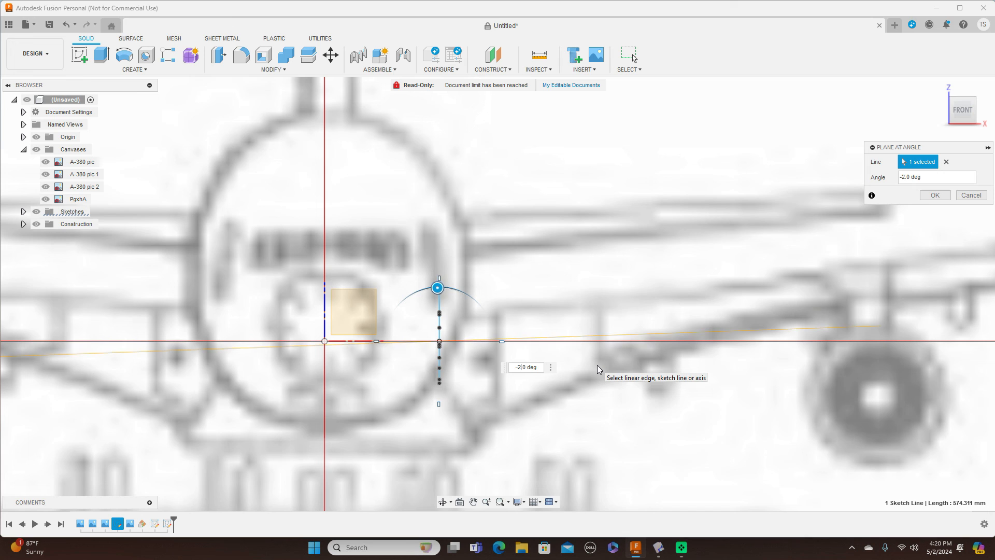
{"action": "key", "text": "BackSpace"}
{"action": "type", "text": "4"}
{"action": "key", "text": "BackSpace"}
{"action": "type", "text": "5"}
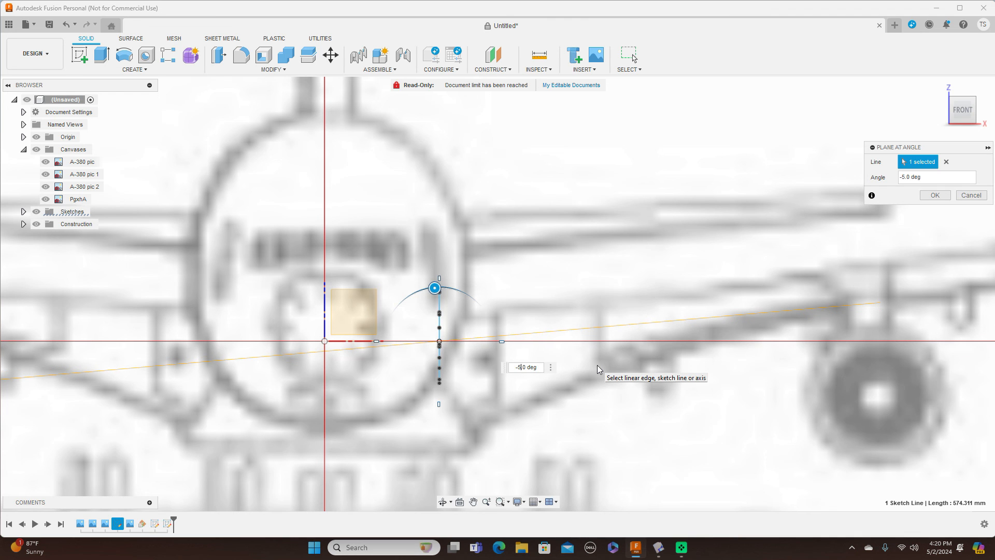
{"action": "scroll", "coordinate": [611, 350], "scroll_direction": "down", "scroll_amount": 4}
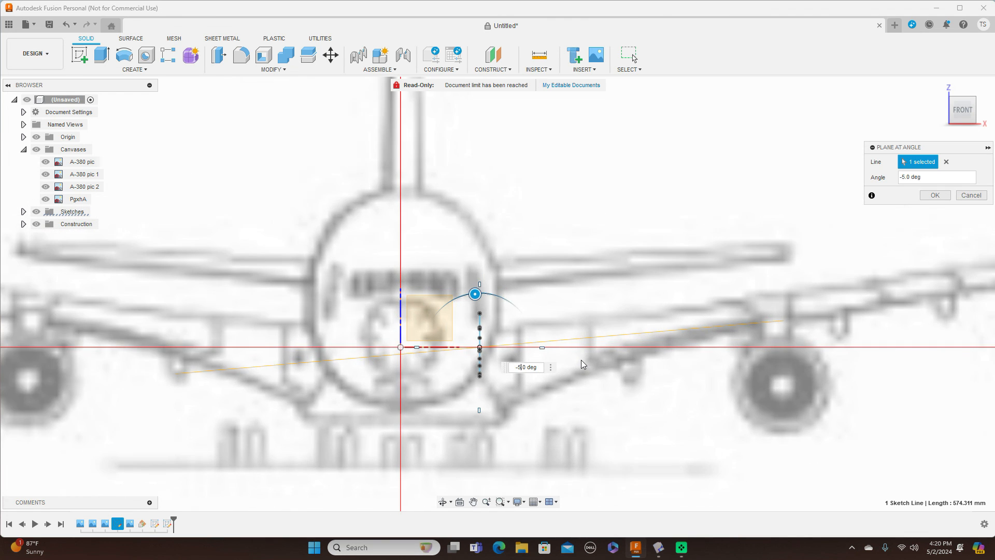
{"action": "key", "text": "BackSpace"}
{"action": "type", "text": "7"}
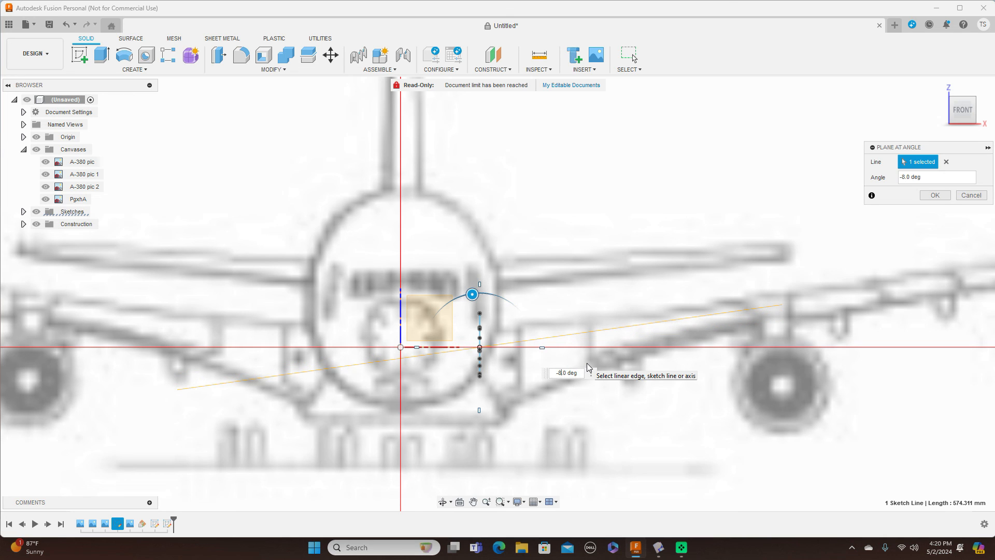
{"action": "left_click", "coordinate": [936, 195]}
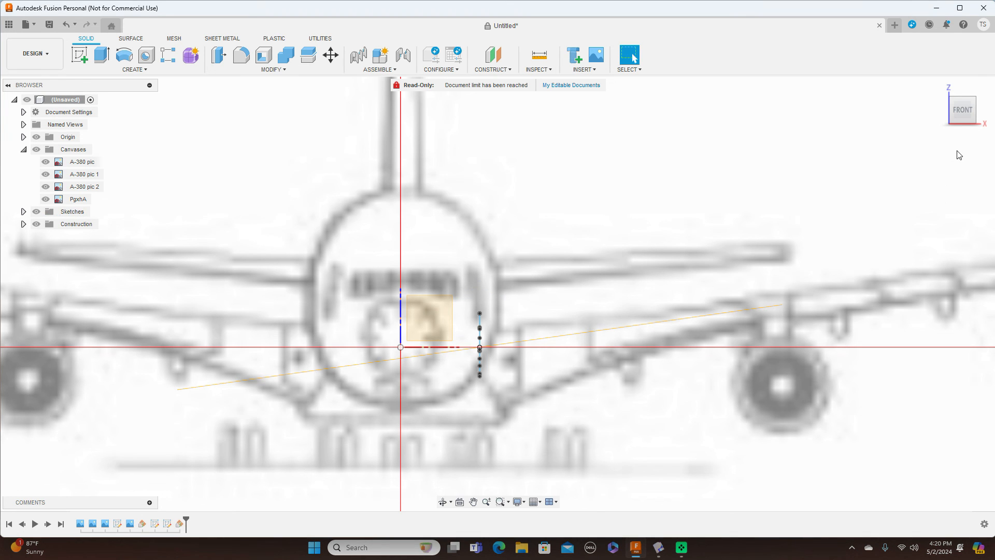
Step: Start a sketch on the tilted Plane2, viewed from Top and zoomed in on the A-380 fuselage
{"action": "left_click", "coordinate": [963, 102]}
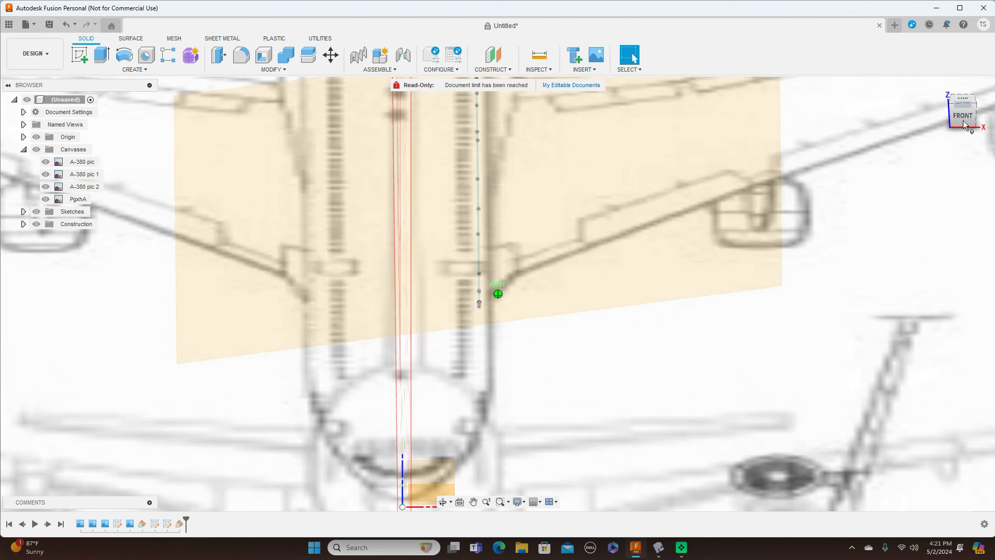
{"action": "left_click", "coordinate": [592, 187]}
{"action": "left_click", "coordinate": [79, 54]}
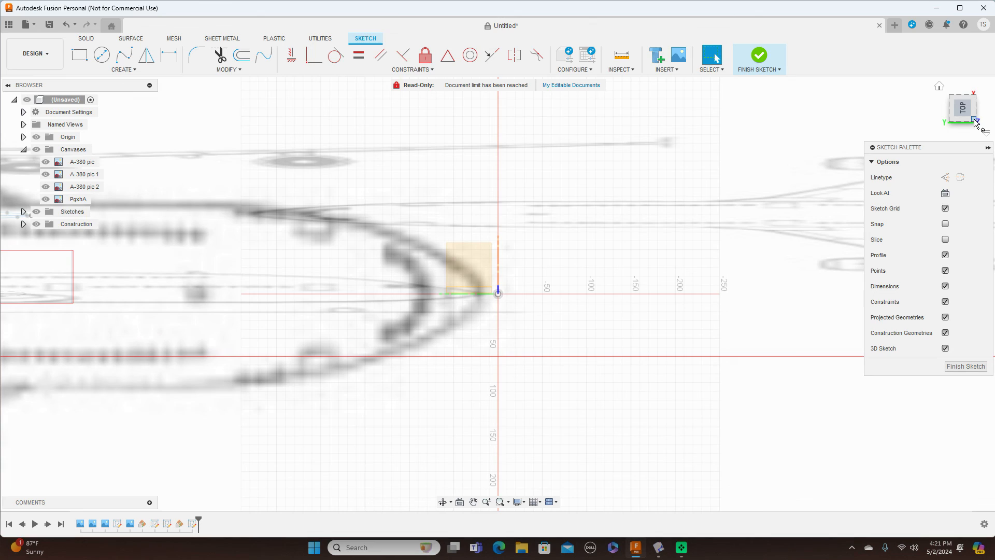
{"action": "left_click", "coordinate": [976, 122]}
{"action": "left_click", "coordinate": [963, 109]}
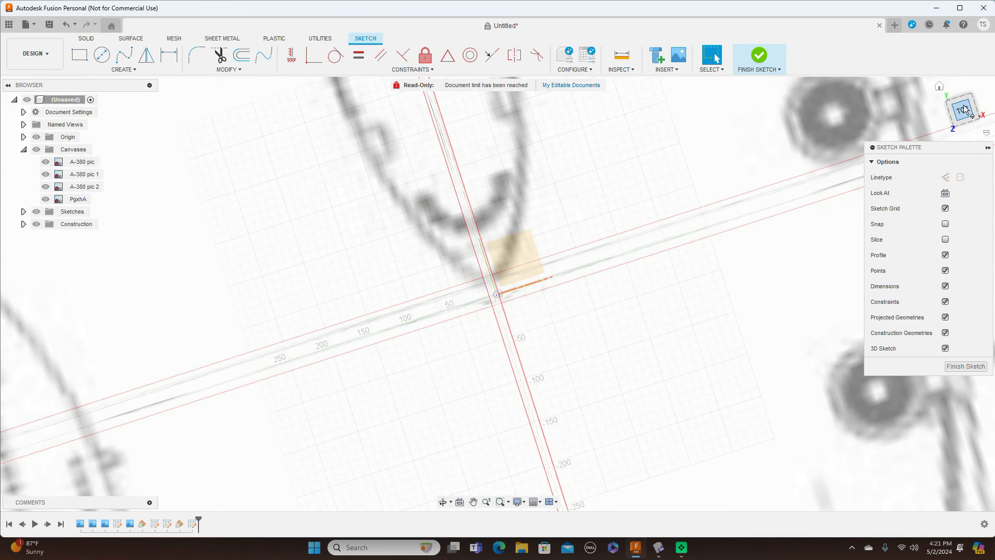
{"action": "scroll", "coordinate": [686, 222], "scroll_direction": "down", "scroll_amount": 6}
{"action": "mouse_move", "coordinate": [666, 189]}
{"action": "middle_mouse_down"}
{"action": "mouse_move", "coordinate": [487, 355]}
{"action": "mouse_move", "coordinate": [489, 370]}
{"action": "middle_mouse_up"}
{"action": "scroll", "coordinate": [488, 370], "scroll_direction": "up", "scroll_amount": 5}
{"action": "mouse_move", "coordinate": [543, 243]}
{"action": "middle_mouse_down"}
{"action": "mouse_move", "coordinate": [542, 289]}
{"action": "mouse_move", "coordinate": [610, 387]}
{"action": "middle_mouse_up"}
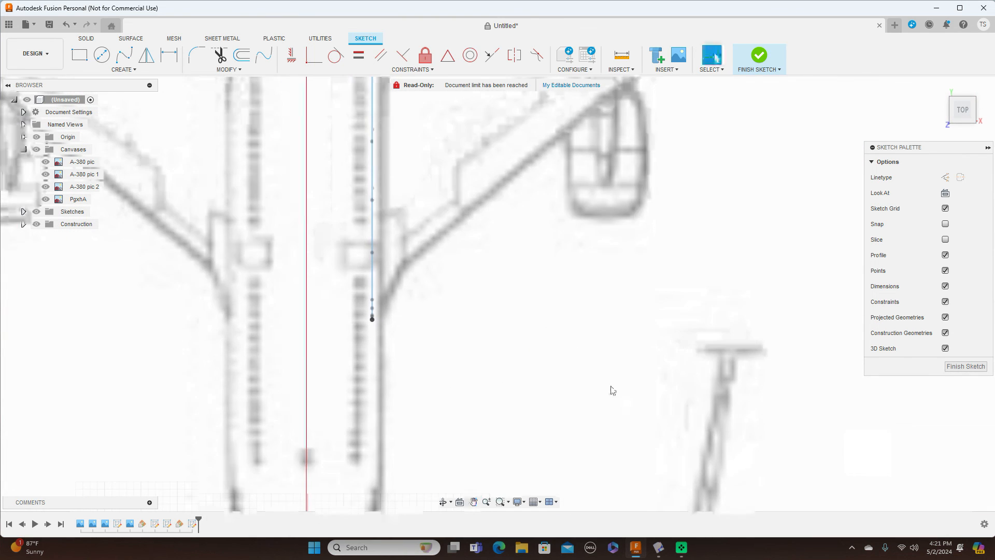
{"action": "scroll", "coordinate": [638, 383], "scroll_direction": "down", "scroll_amount": 5}
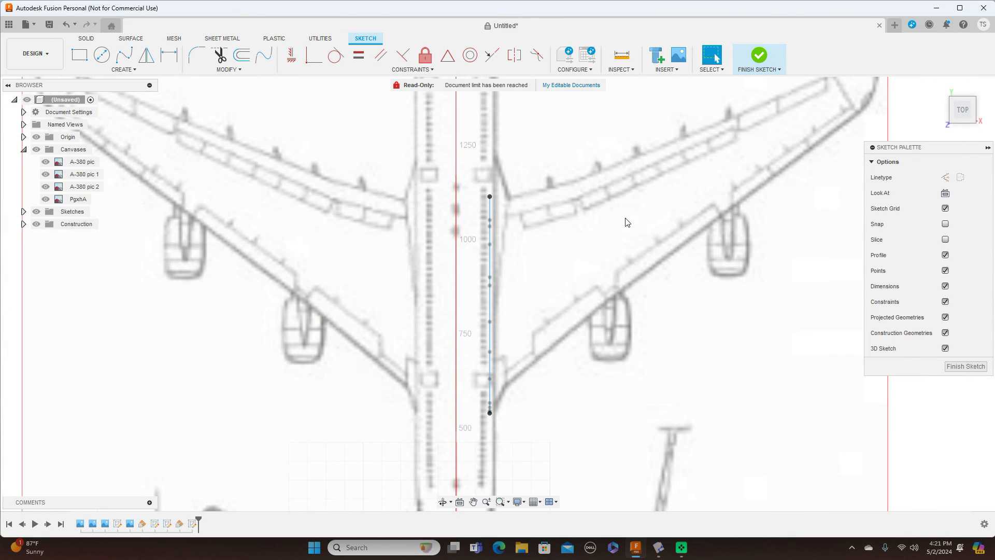
Step: Project the vertical fuselage line and its lower endpoint into the Plane2 sketch
{"action": "scroll", "coordinate": [551, 299], "scroll_direction": "up", "scroll_amount": 4}
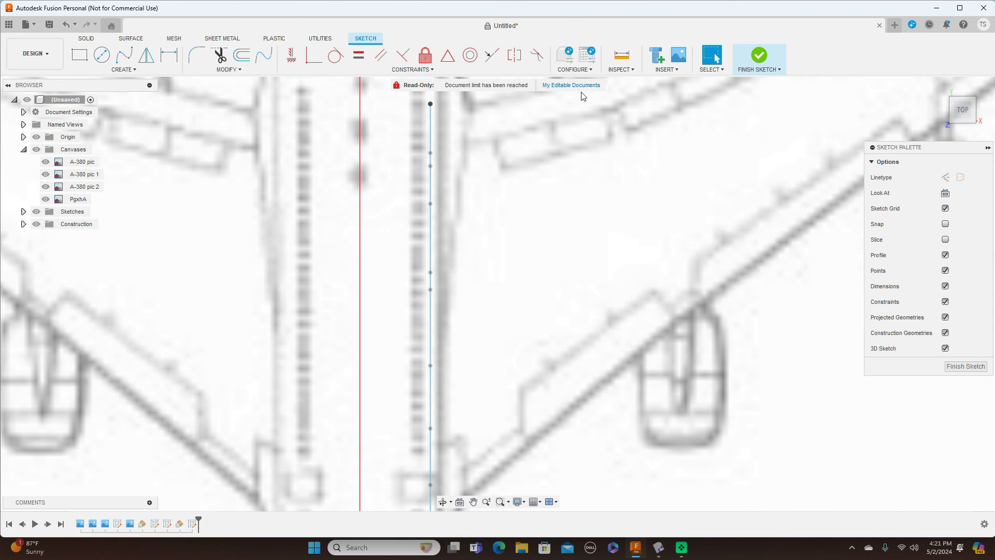
{"action": "key", "text": "p"}
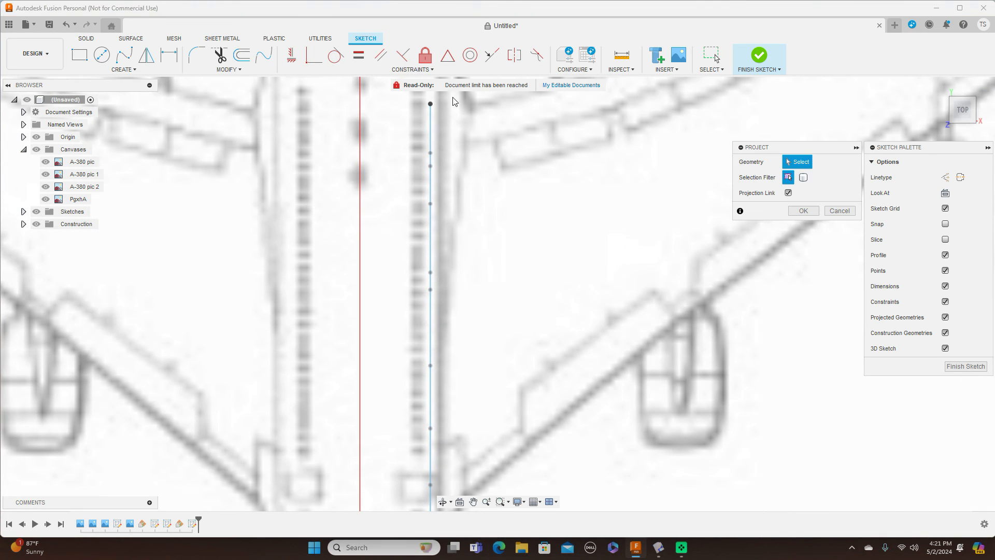
{"action": "left_click", "coordinate": [433, 106]}
{"action": "scroll", "coordinate": [614, 361], "scroll_direction": "down", "scroll_amount": 3}
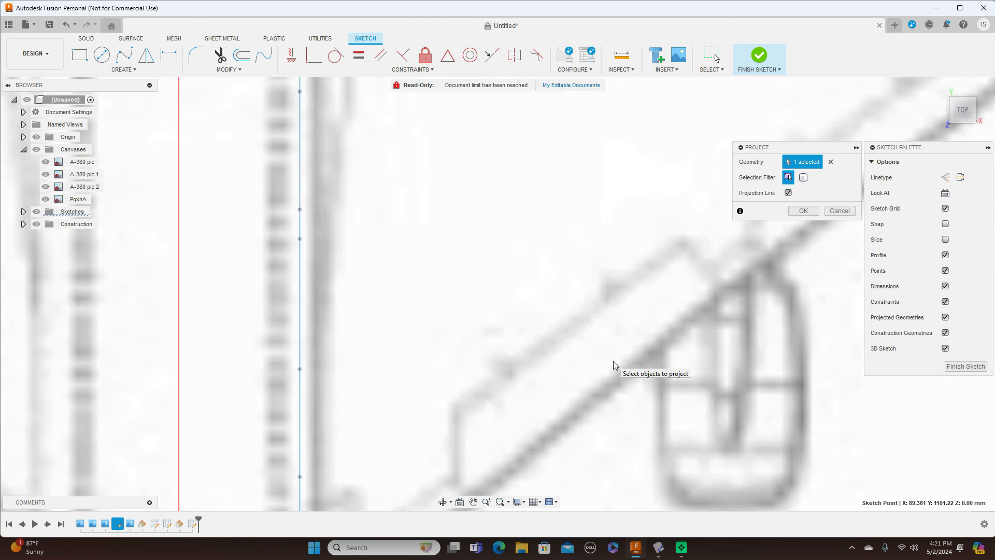
{"action": "scroll", "coordinate": [622, 351], "scroll_direction": "down", "scroll_amount": 2}
{"action": "left_click", "coordinate": [528, 450]}
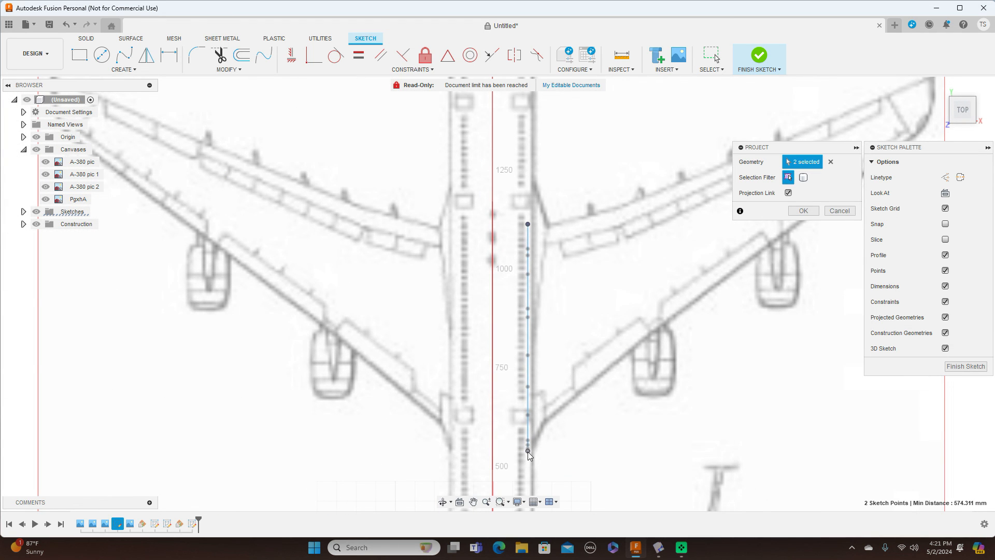
{"action": "left_click", "coordinate": [803, 211]}
{"action": "scroll", "coordinate": [704, 340], "scroll_direction": "down", "scroll_amount": 4}
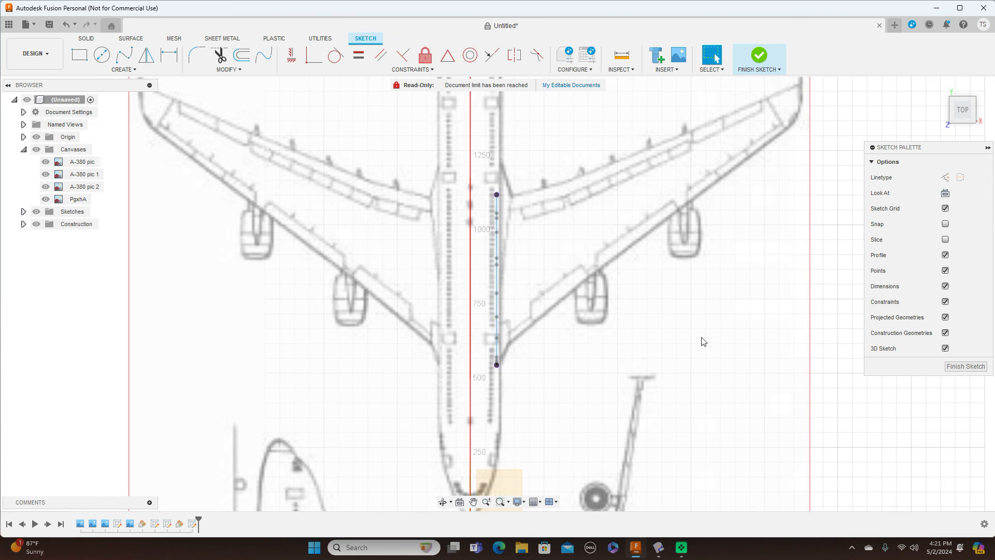
Step: Draw a fit-point spline along one wing edge from the projected line's lower end to the wingtip
{"action": "left_click", "coordinate": [124, 54]}
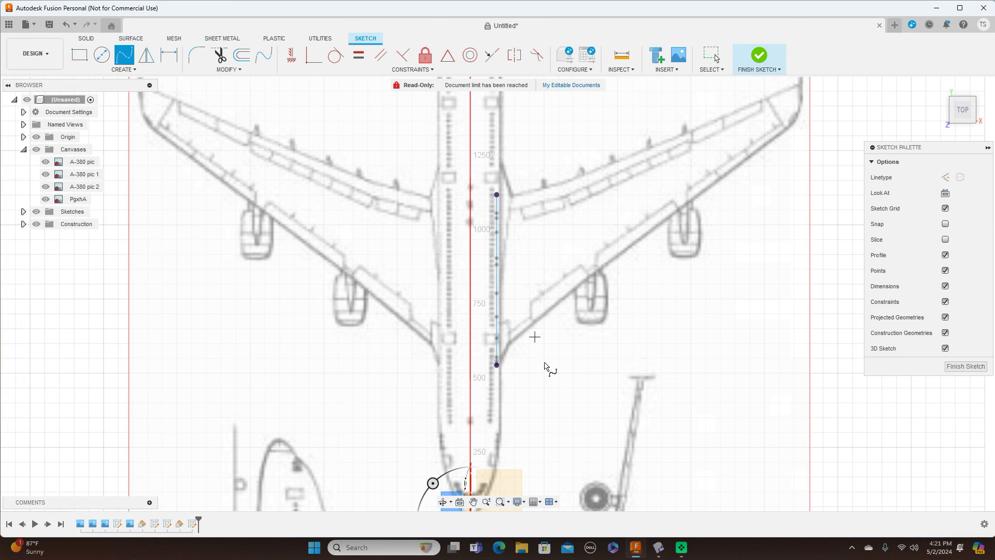
{"action": "left_click", "coordinate": [496, 365]}
{"action": "scroll", "coordinate": [498, 368], "scroll_direction": "up", "scroll_amount": 4}
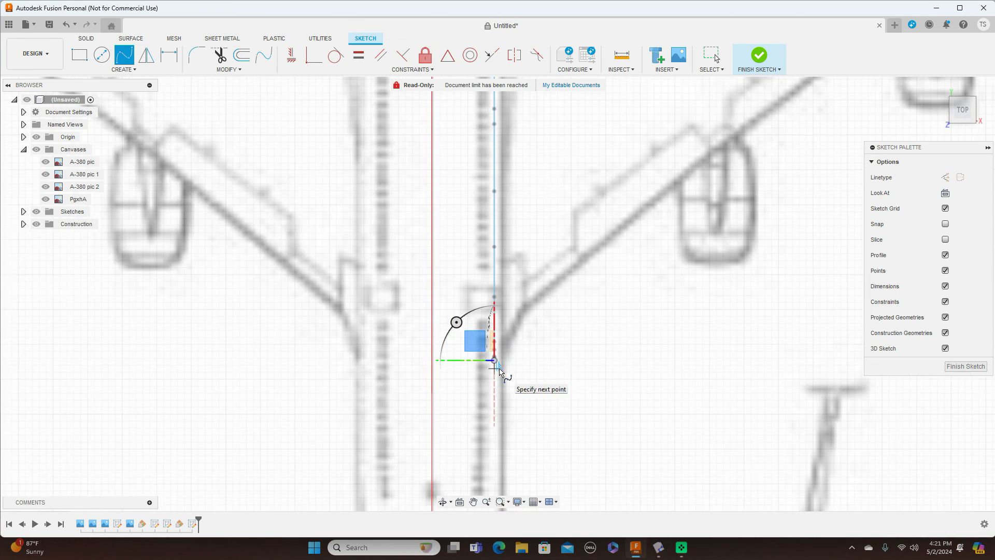
{"action": "left_click", "coordinate": [503, 334]}
{"action": "left_click", "coordinate": [522, 312]}
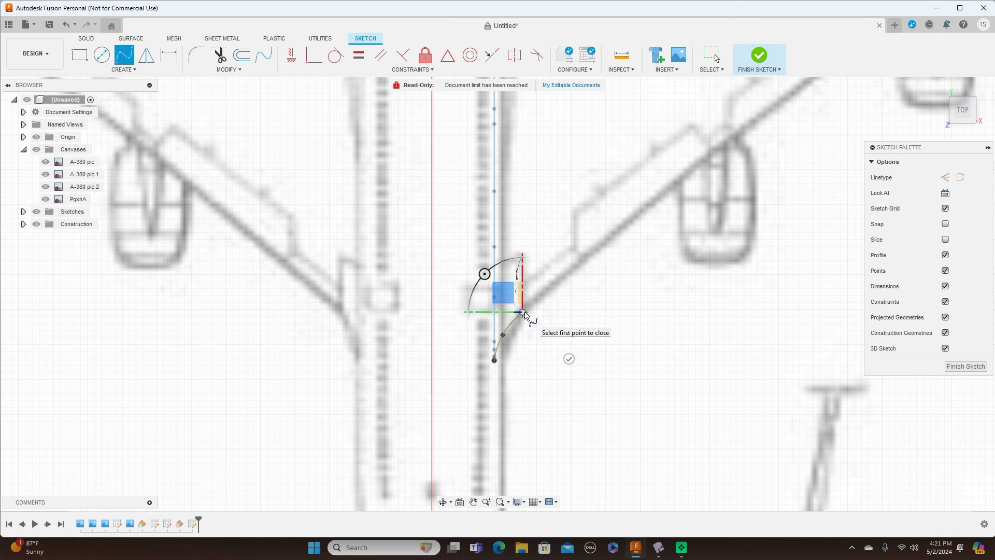
{"action": "left_click", "coordinate": [678, 184]}
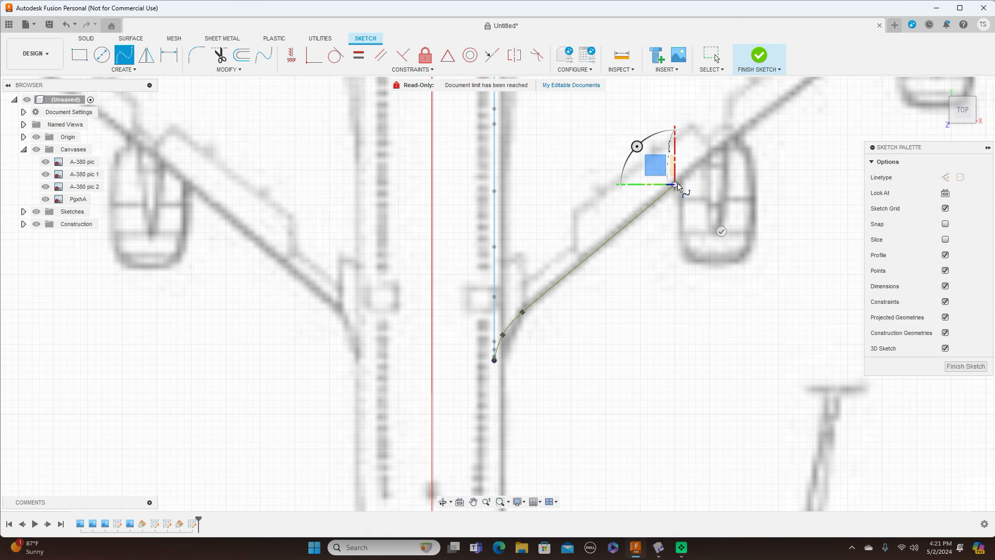
{"action": "scroll", "coordinate": [683, 185], "scroll_direction": "down", "scroll_amount": 2}
{"action": "scroll", "coordinate": [684, 183], "scroll_direction": "down", "scroll_amount": 2}
{"action": "middle_click_drag", "start_coordinate": [691, 177], "coordinate": [492, 311]}
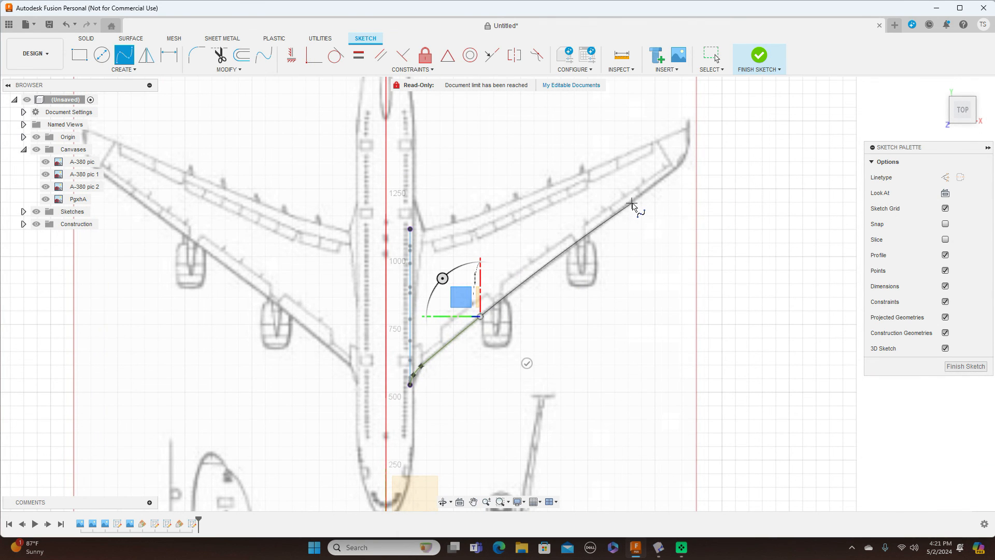
{"action": "left_click", "coordinate": [633, 202]}
{"action": "left_click", "coordinate": [680, 164]}
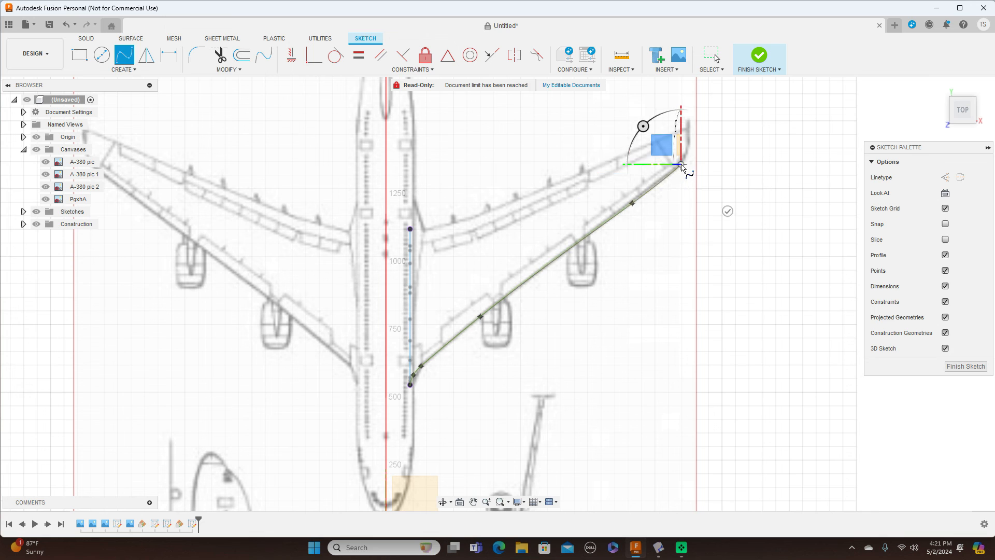
{"action": "right_click", "coordinate": [681, 165]}
{"action": "left_click", "coordinate": [719, 164]}
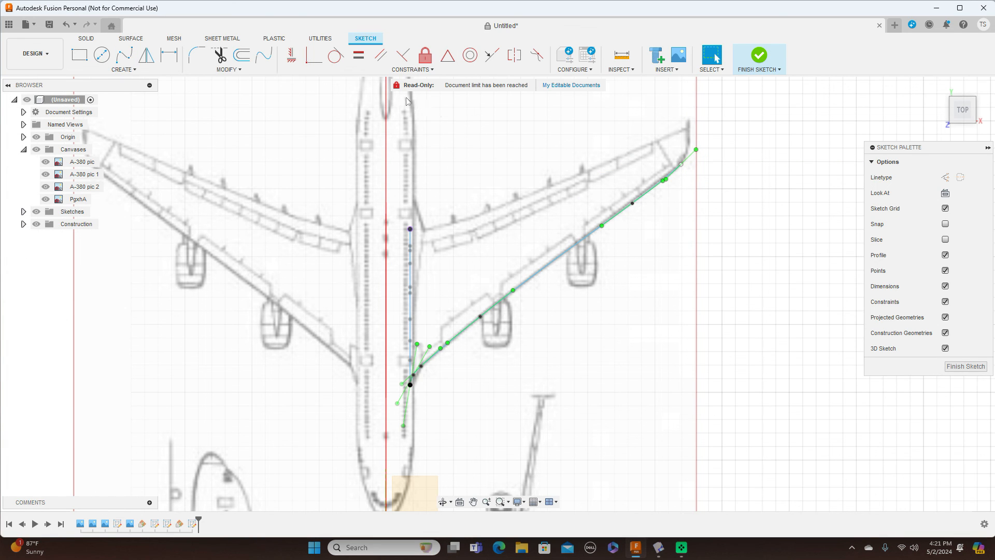
Step: Draw a second fit-point spline along the other wing edge from the root to the wingtip
{"action": "left_click", "coordinate": [124, 55]}
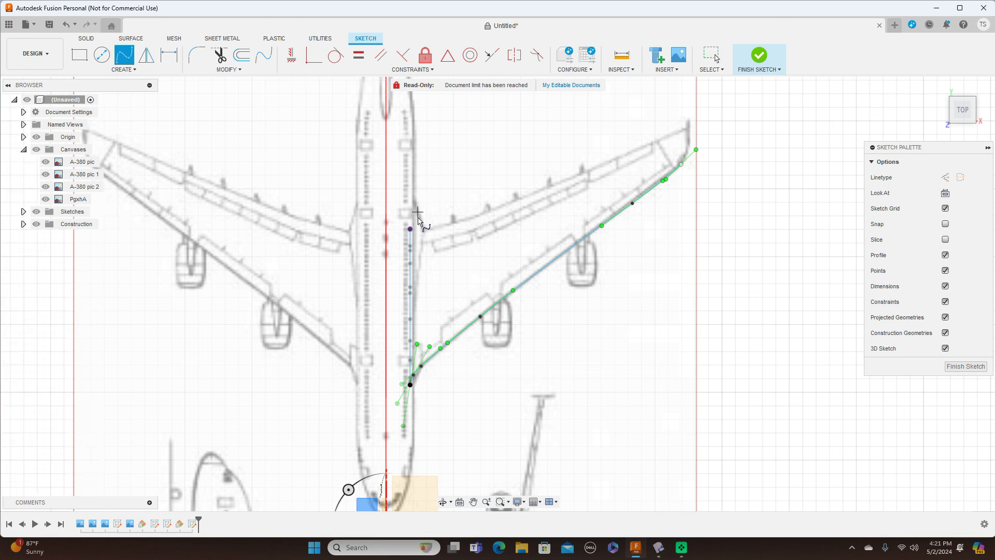
{"action": "left_click", "coordinate": [410, 229]}
{"action": "left_click", "coordinate": [463, 222]}
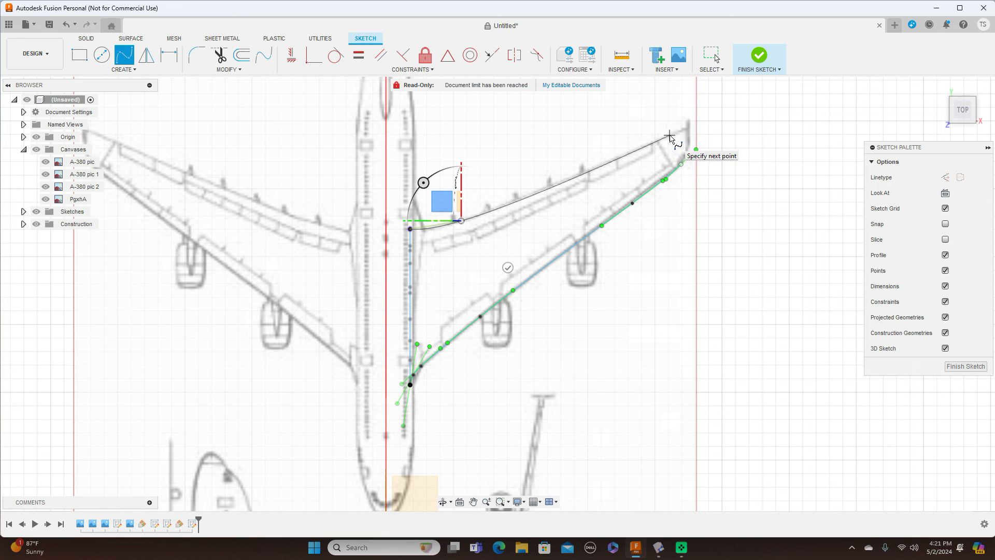
{"action": "left_click", "coordinate": [669, 136]}
{"action": "left_click", "coordinate": [703, 120]}
{"action": "right_click", "coordinate": [703, 120]}
{"action": "left_click", "coordinate": [707, 135]}
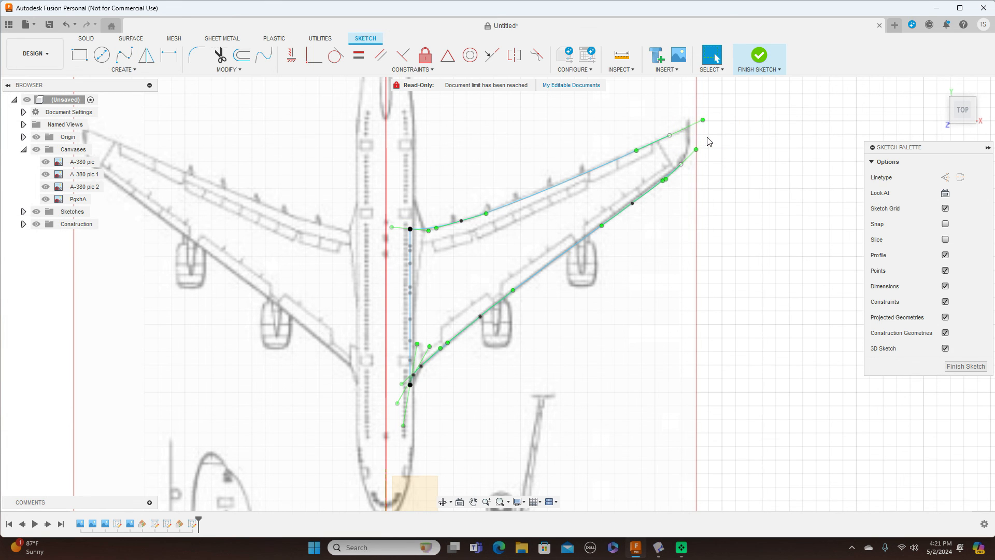
Step: Finish the wing sketch and hide the A-380 canvas images to expose the airfoil profile and splines
{"action": "left_click", "coordinate": [965, 366]}
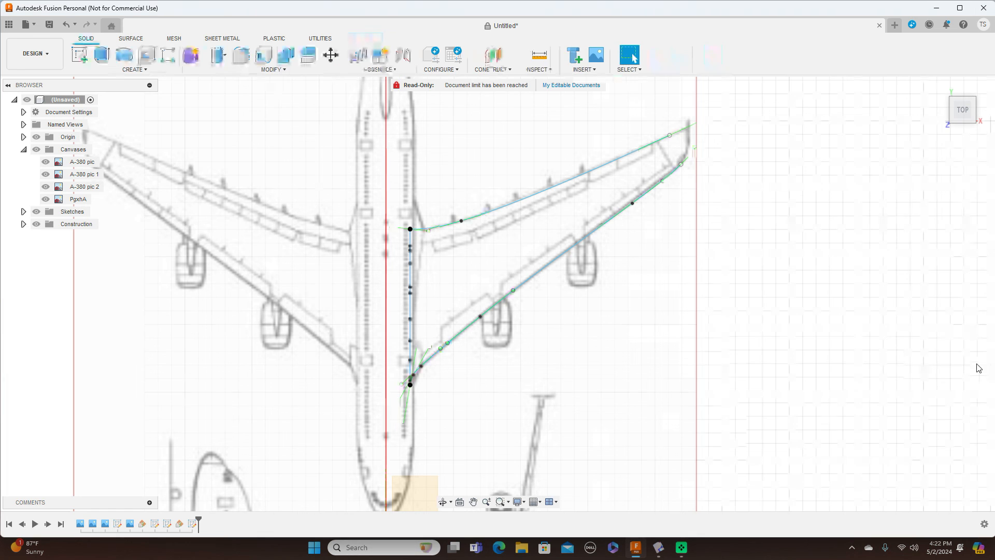
{"action": "left_click_drag", "start_coordinate": [958, 122], "coordinate": [843, 155]}
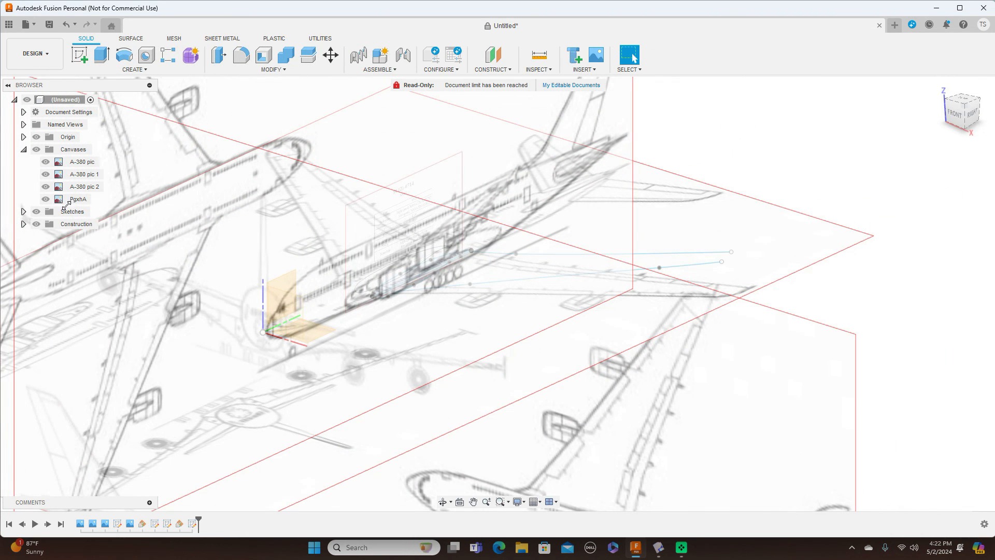
{"action": "left_click", "coordinate": [37, 149]}
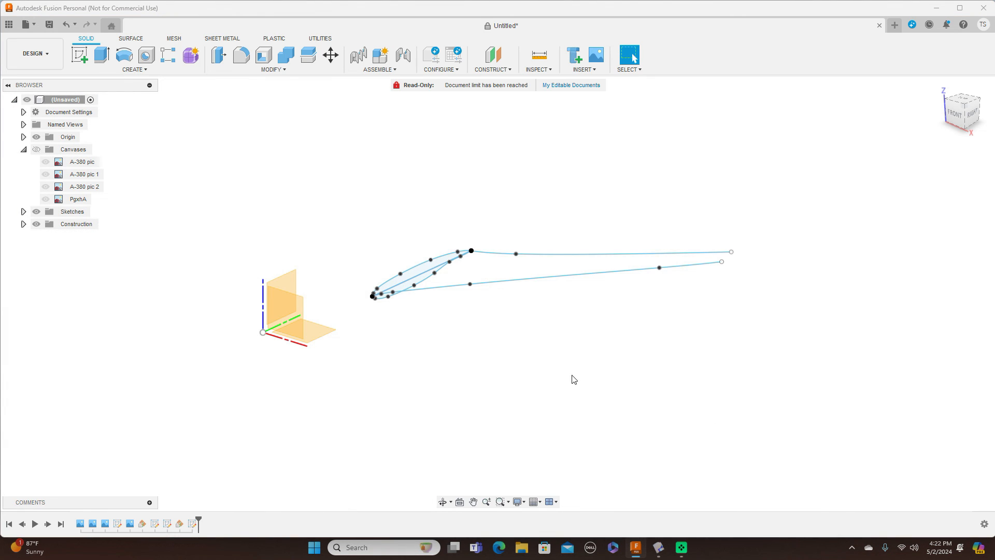
{"action": "scroll", "coordinate": [533, 343], "scroll_direction": "up", "scroll_amount": 5}
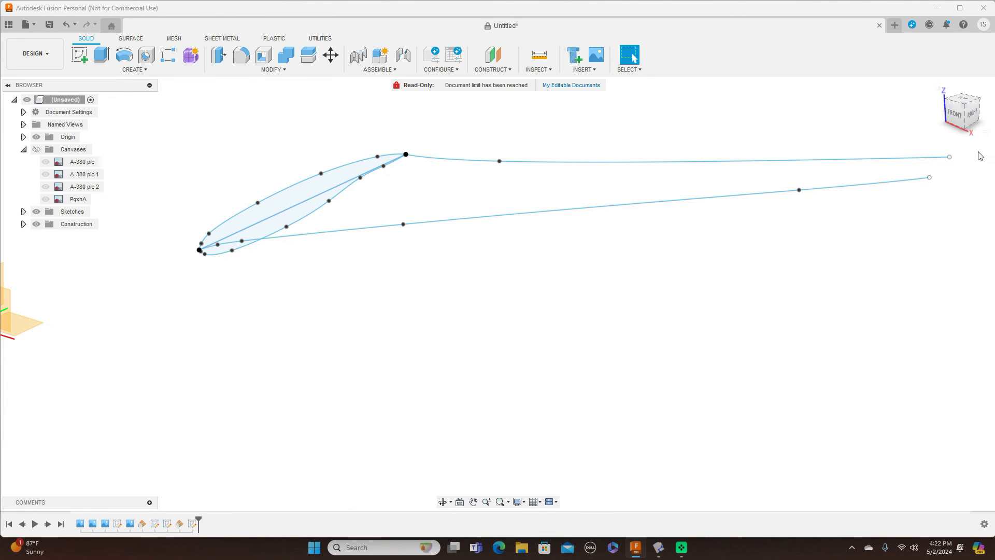
{"action": "left_click_drag", "start_coordinate": [965, 117], "coordinate": [952, 106]}
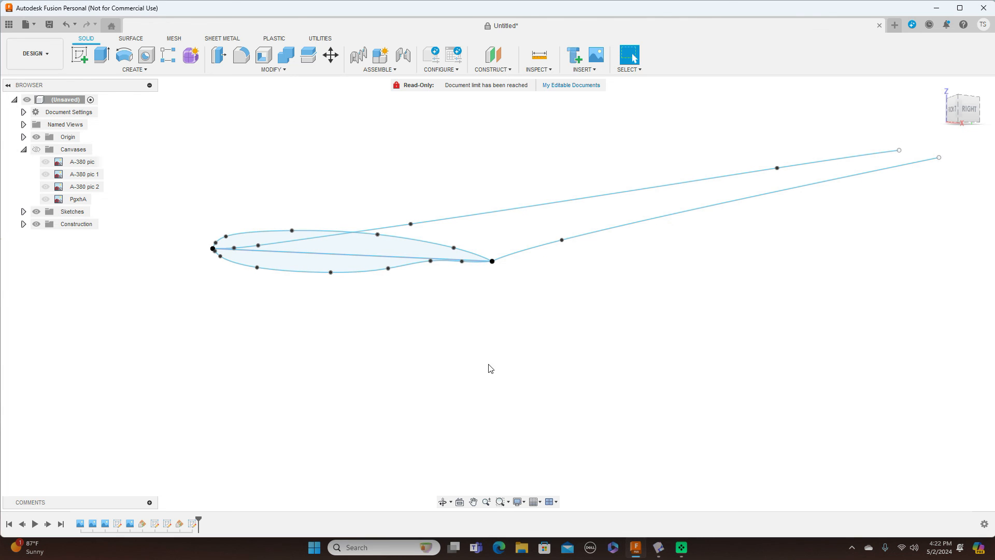
{"action": "left_click", "coordinate": [434, 264]}
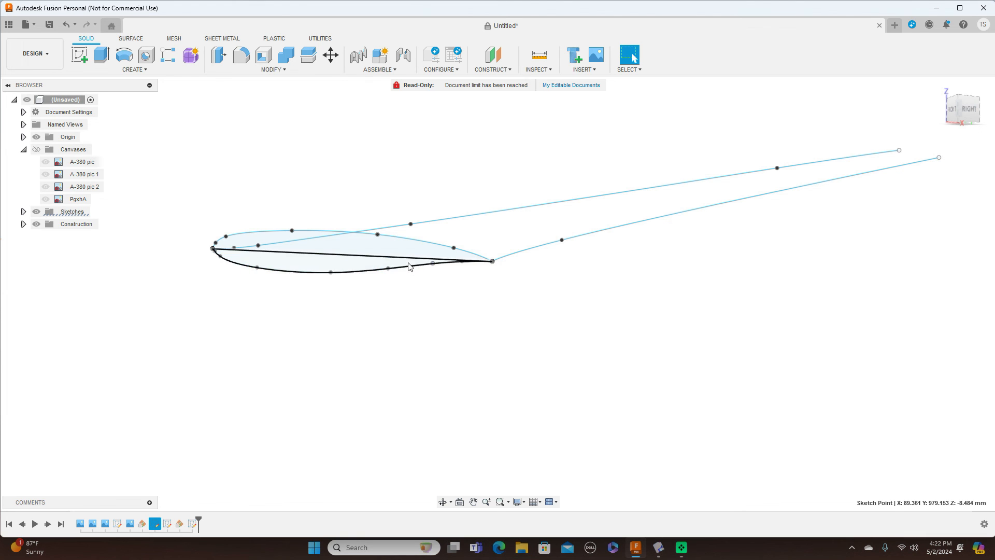
{"action": "left_click", "coordinate": [136, 69]}
Step: Sweep both airfoil profile regions along the upper spline, with the lower spline as guide rail and Full Extents
{"action": "left_click", "coordinate": [96, 144]}
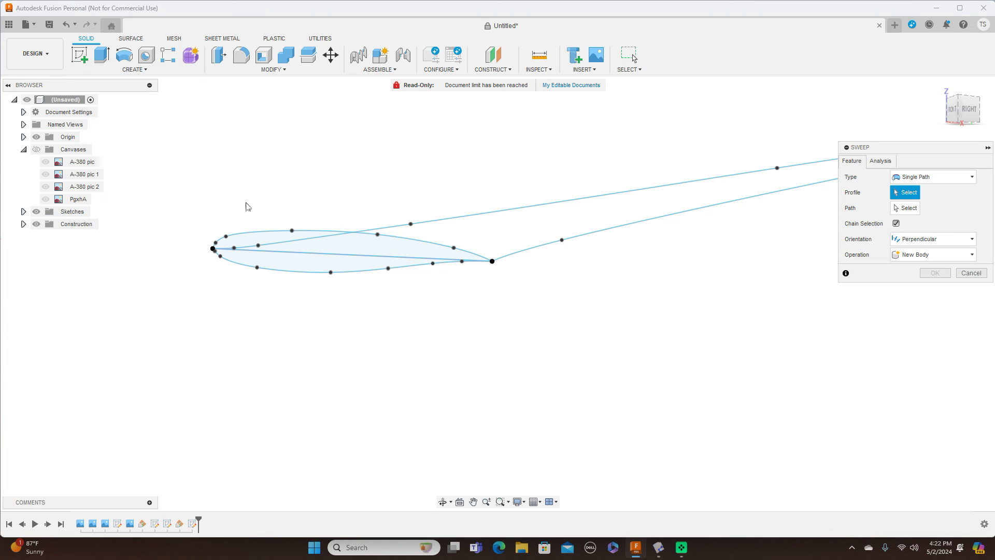
{"action": "left_click", "coordinate": [963, 176]}
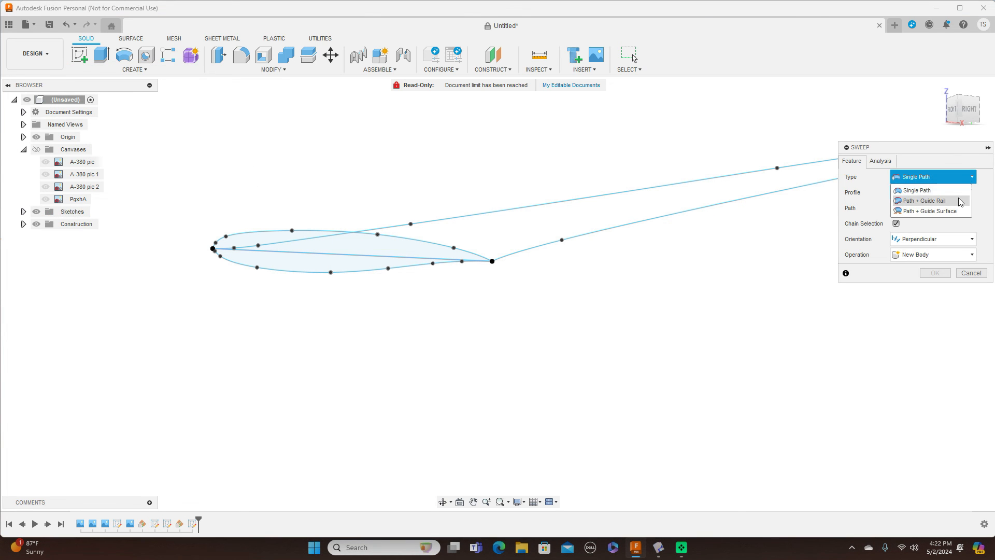
{"action": "left_click", "coordinate": [924, 200]}
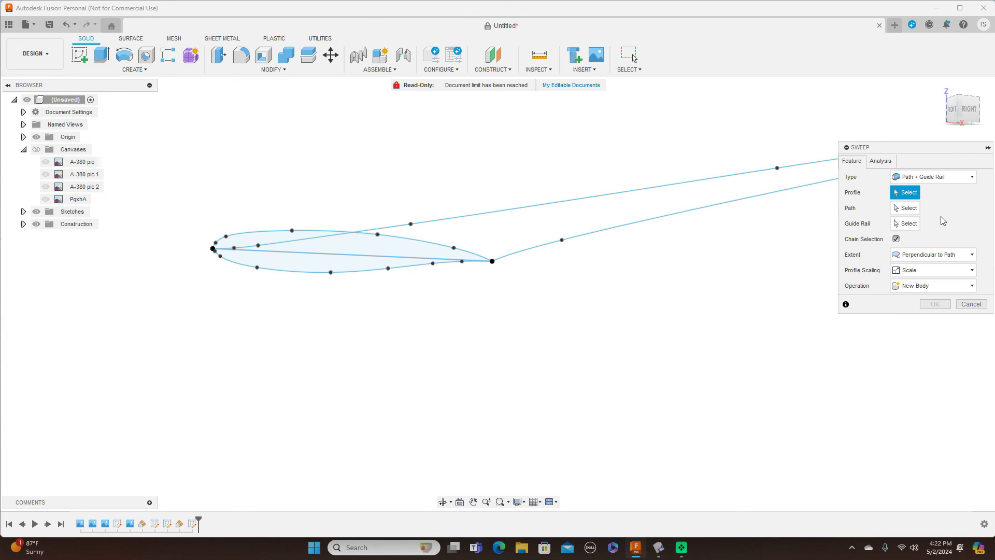
{"action": "left_click", "coordinate": [964, 257]}
{"action": "left_click", "coordinate": [925, 278]}
{"action": "left_click", "coordinate": [373, 253]}
{"action": "left_click", "coordinate": [363, 267]}
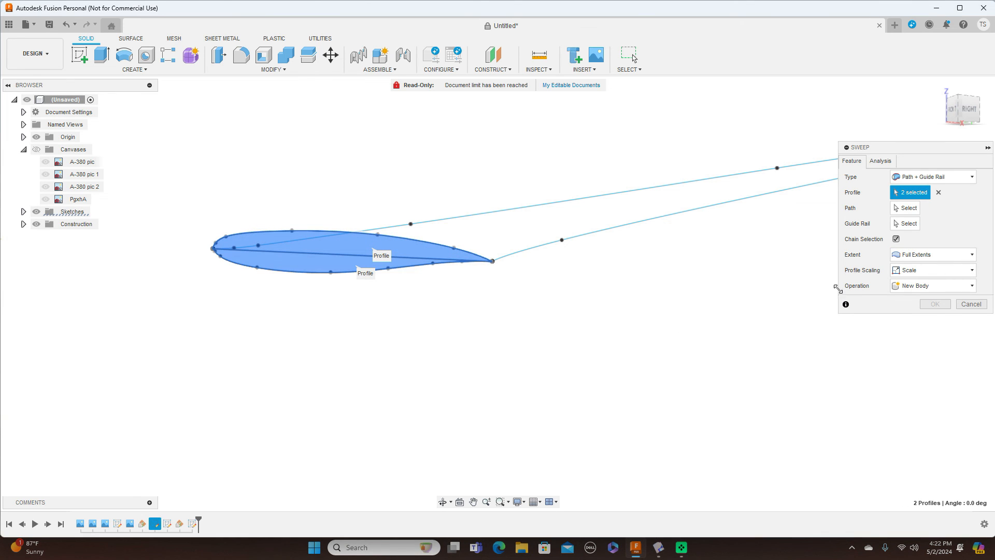
{"action": "left_click", "coordinate": [905, 207]}
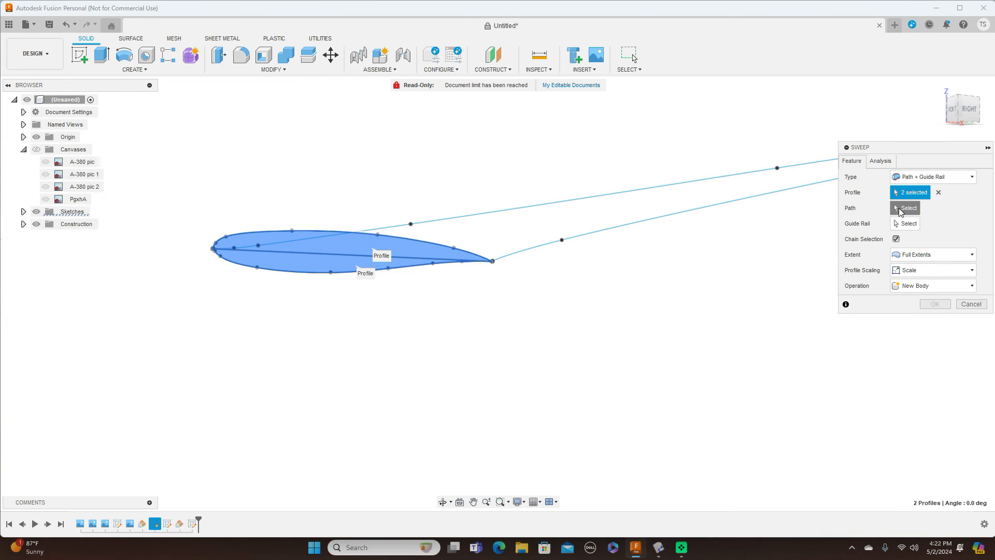
{"action": "left_click", "coordinate": [481, 214]}
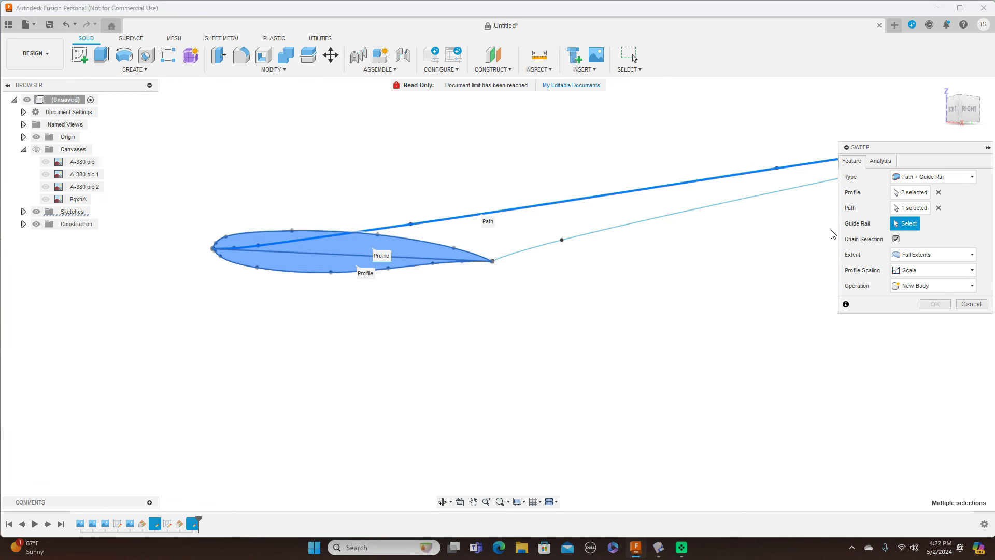
{"action": "left_click", "coordinate": [690, 218]}
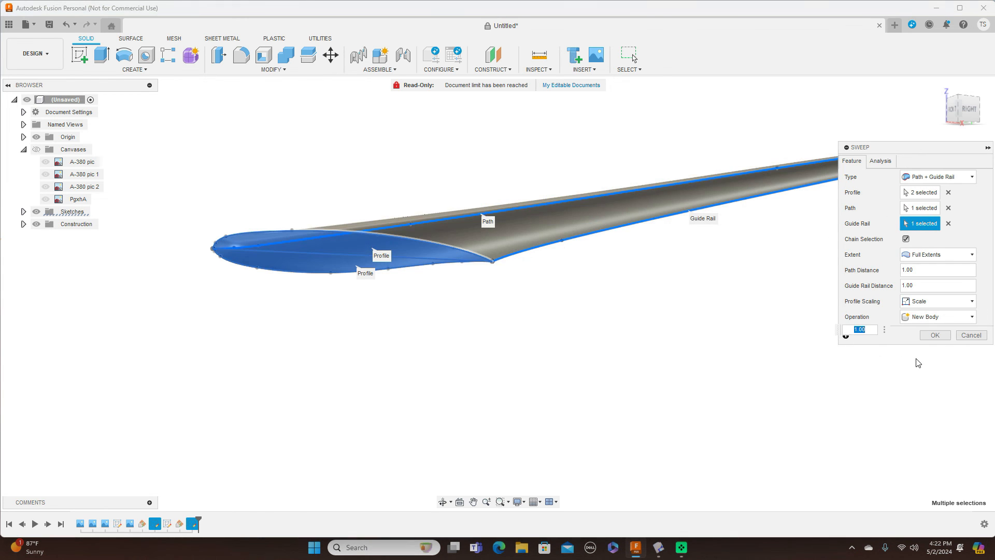
Step: Commit the sweep, then check the wing from top, corner and front angles, ending on Front
{"action": "left_click", "coordinate": [935, 335]}
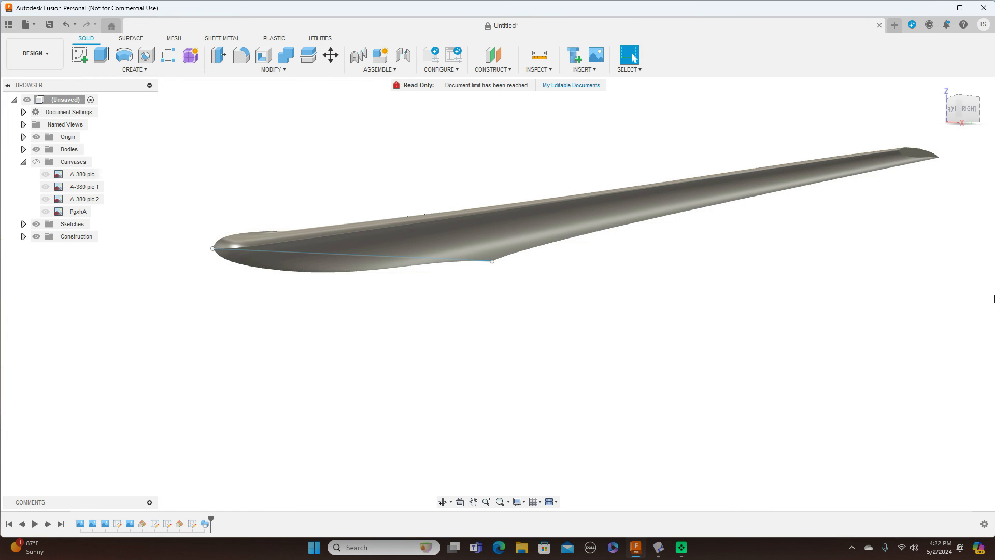
{"action": "mouse_move", "coordinate": [961, 100]}
{"action": "left_mouse_down"}
{"action": "mouse_move", "coordinate": [971, 133]}
{"action": "mouse_move", "coordinate": [987, 141]}
{"action": "mouse_move", "coordinate": [986, 103]}
{"action": "mouse_move", "coordinate": [958, 108]}
{"action": "mouse_move", "coordinate": [960, 95]}
{"action": "mouse_move", "coordinate": [962, 113]}
{"action": "mouse_move", "coordinate": [961, 101]}
{"action": "mouse_move", "coordinate": [940, 103]}
{"action": "mouse_move", "coordinate": [941, 124]}
{"action": "mouse_move", "coordinate": [963, 101]}
{"action": "left_mouse_up"}
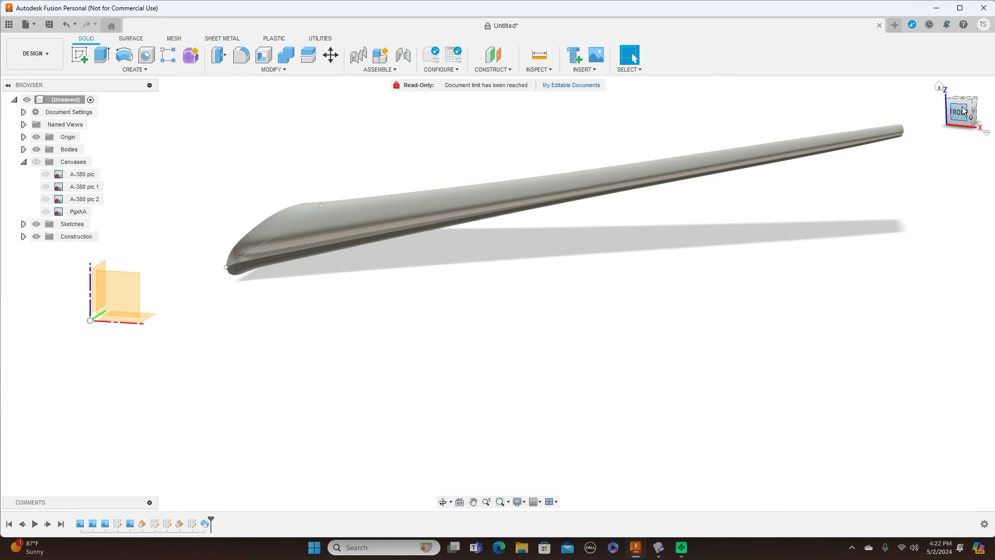
{"action": "left_click", "coordinate": [961, 110]}
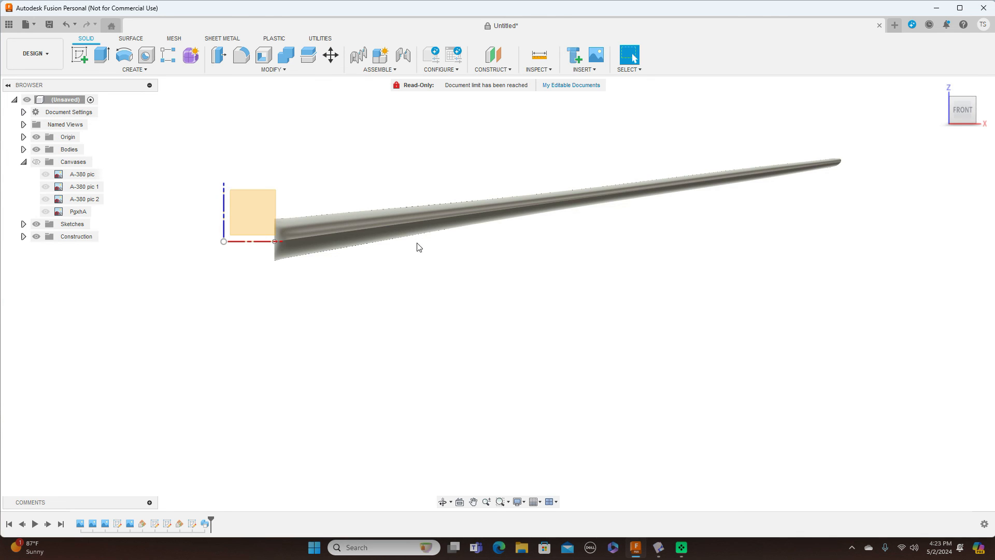
{"action": "left_click", "coordinate": [973, 104]}
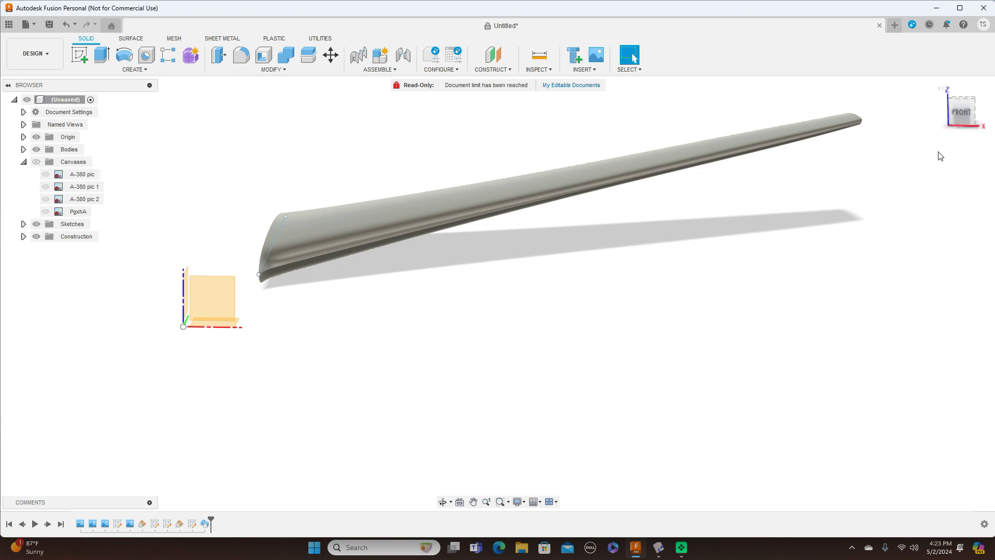
{"action": "left_click", "coordinate": [965, 113]}
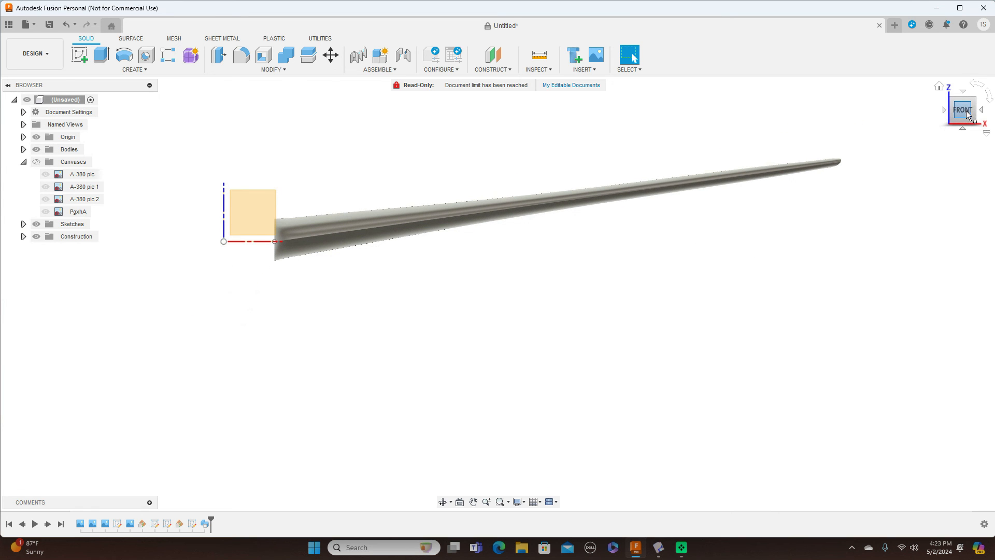
{"action": "mouse_move", "coordinate": [974, 115]}
{"action": "left_mouse_down"}
{"action": "mouse_move", "coordinate": [952, 119]}
{"action": "mouse_move", "coordinate": [962, 138]}
{"action": "mouse_move", "coordinate": [974, 125]}
{"action": "left_mouse_up"}
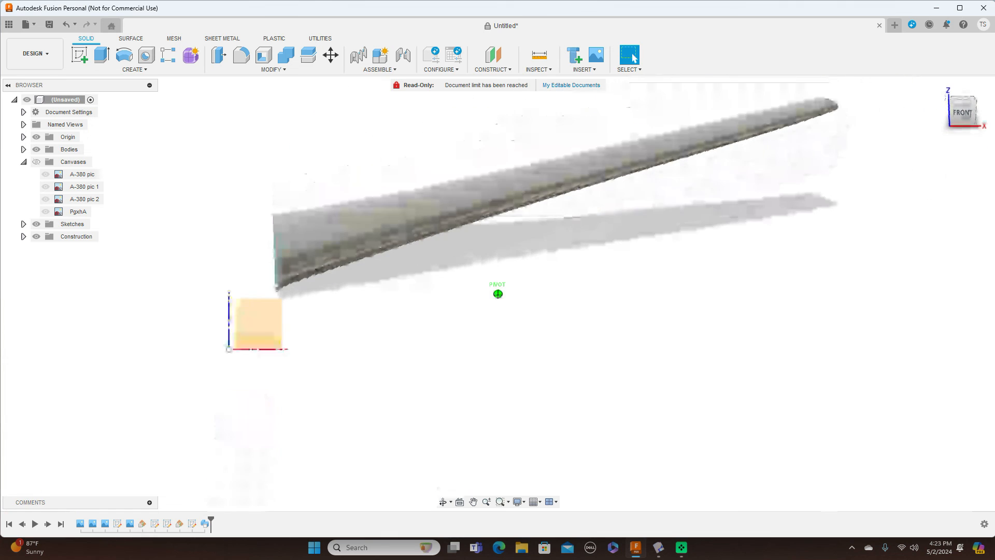
{"action": "left_click", "coordinate": [964, 113]}
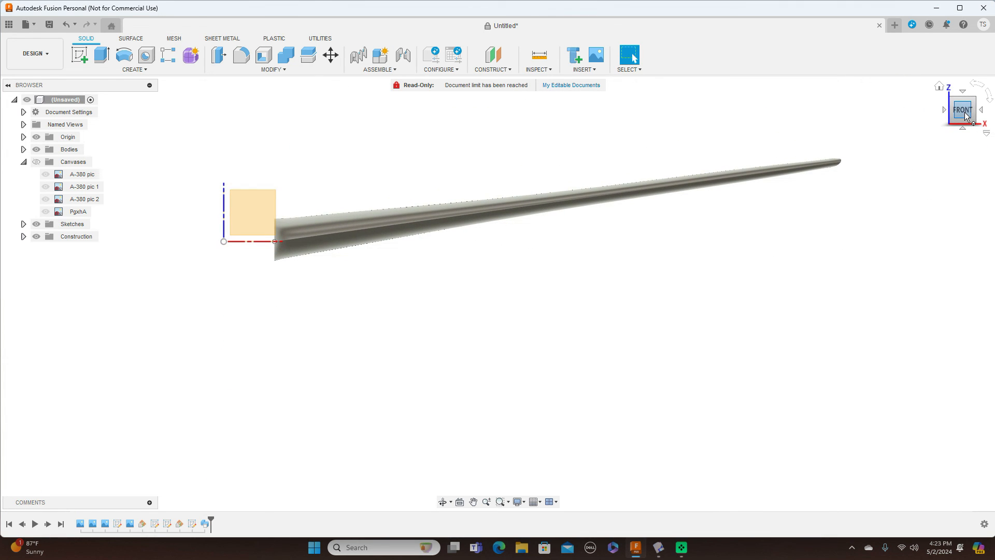